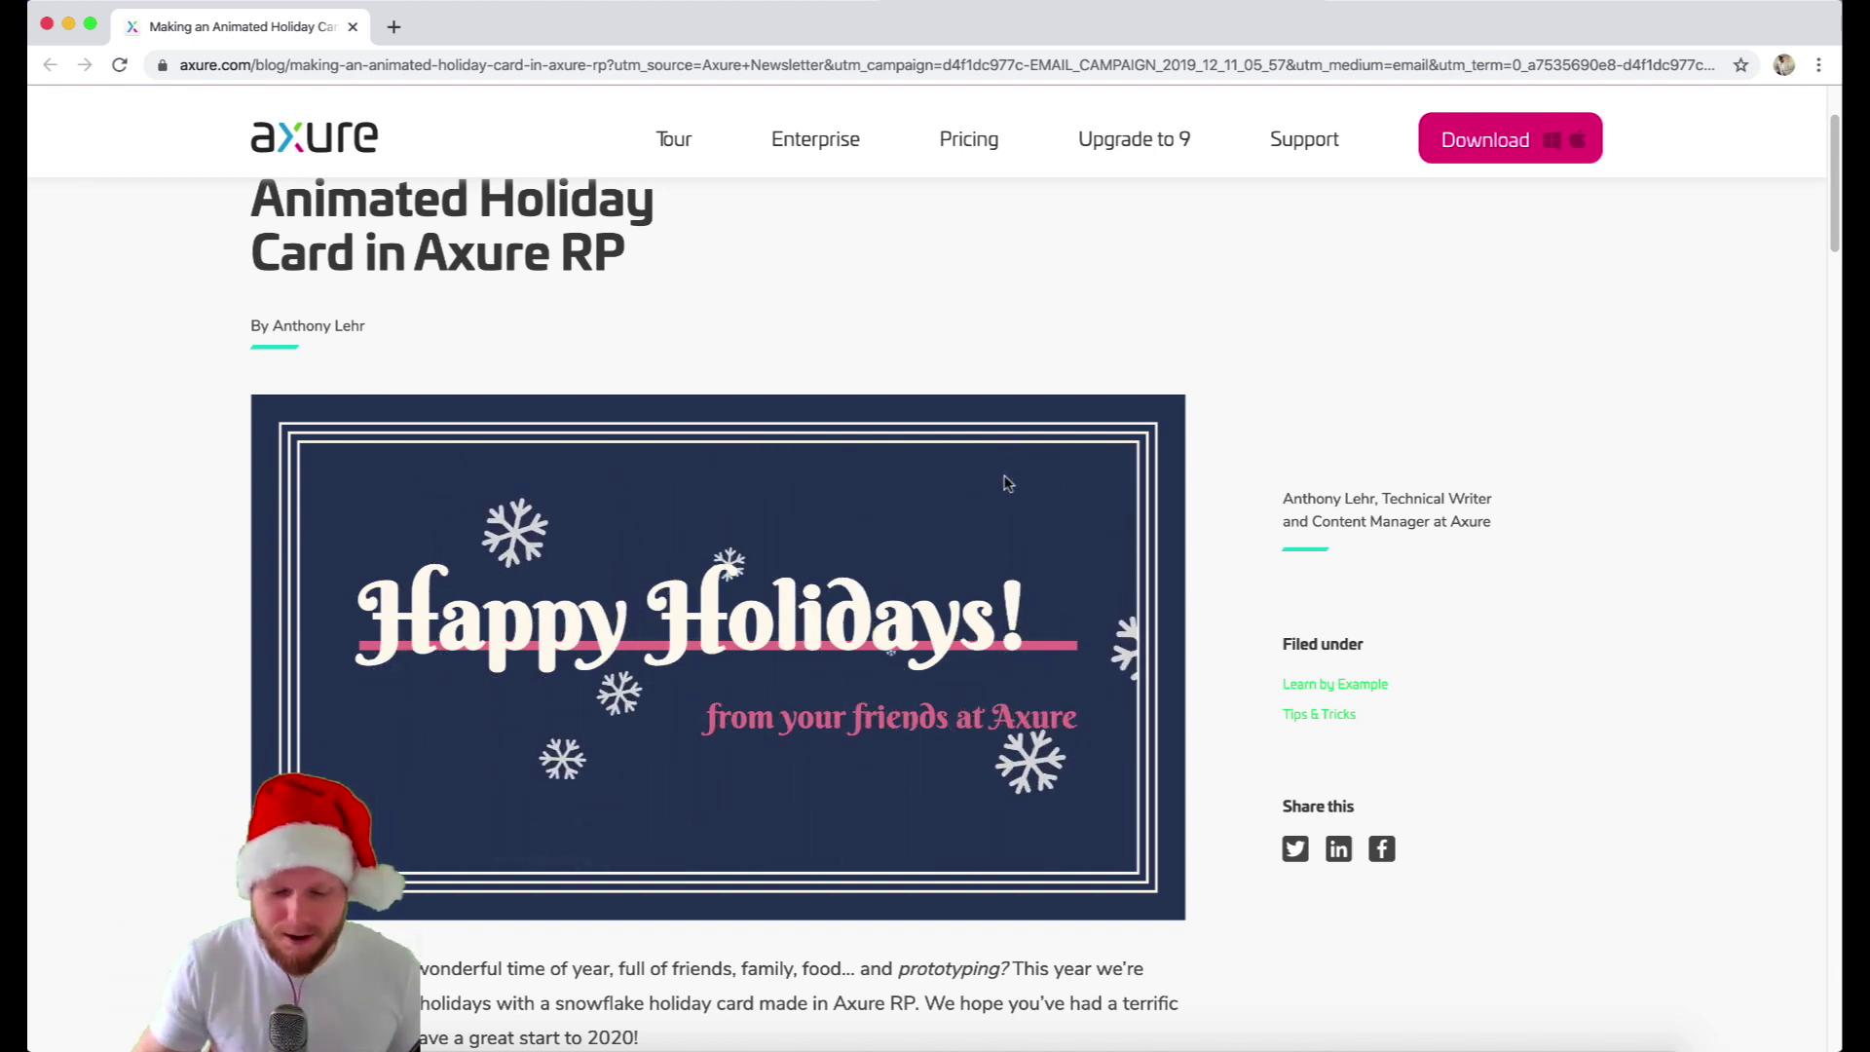
- Give the snowflakes page a dark navy blue background fill
scroll(793, 407, up, 2)
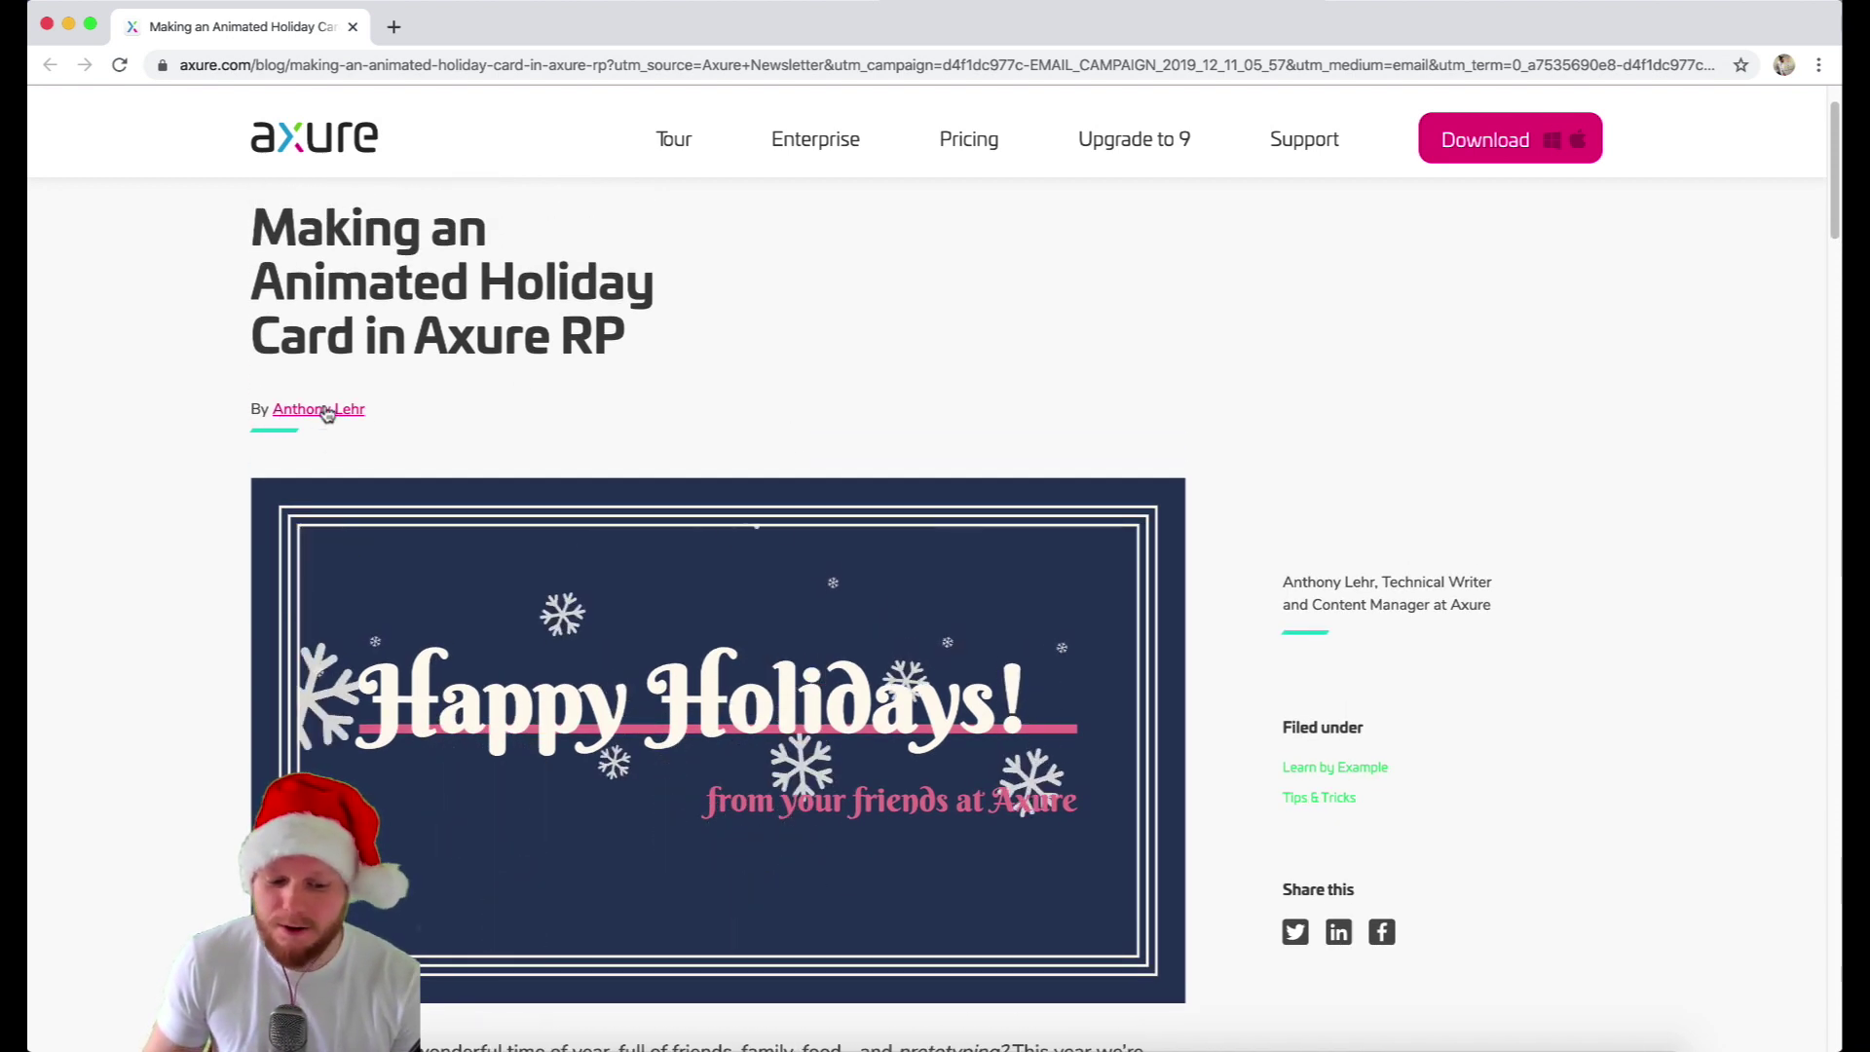
scroll(976, 330, down, 2)
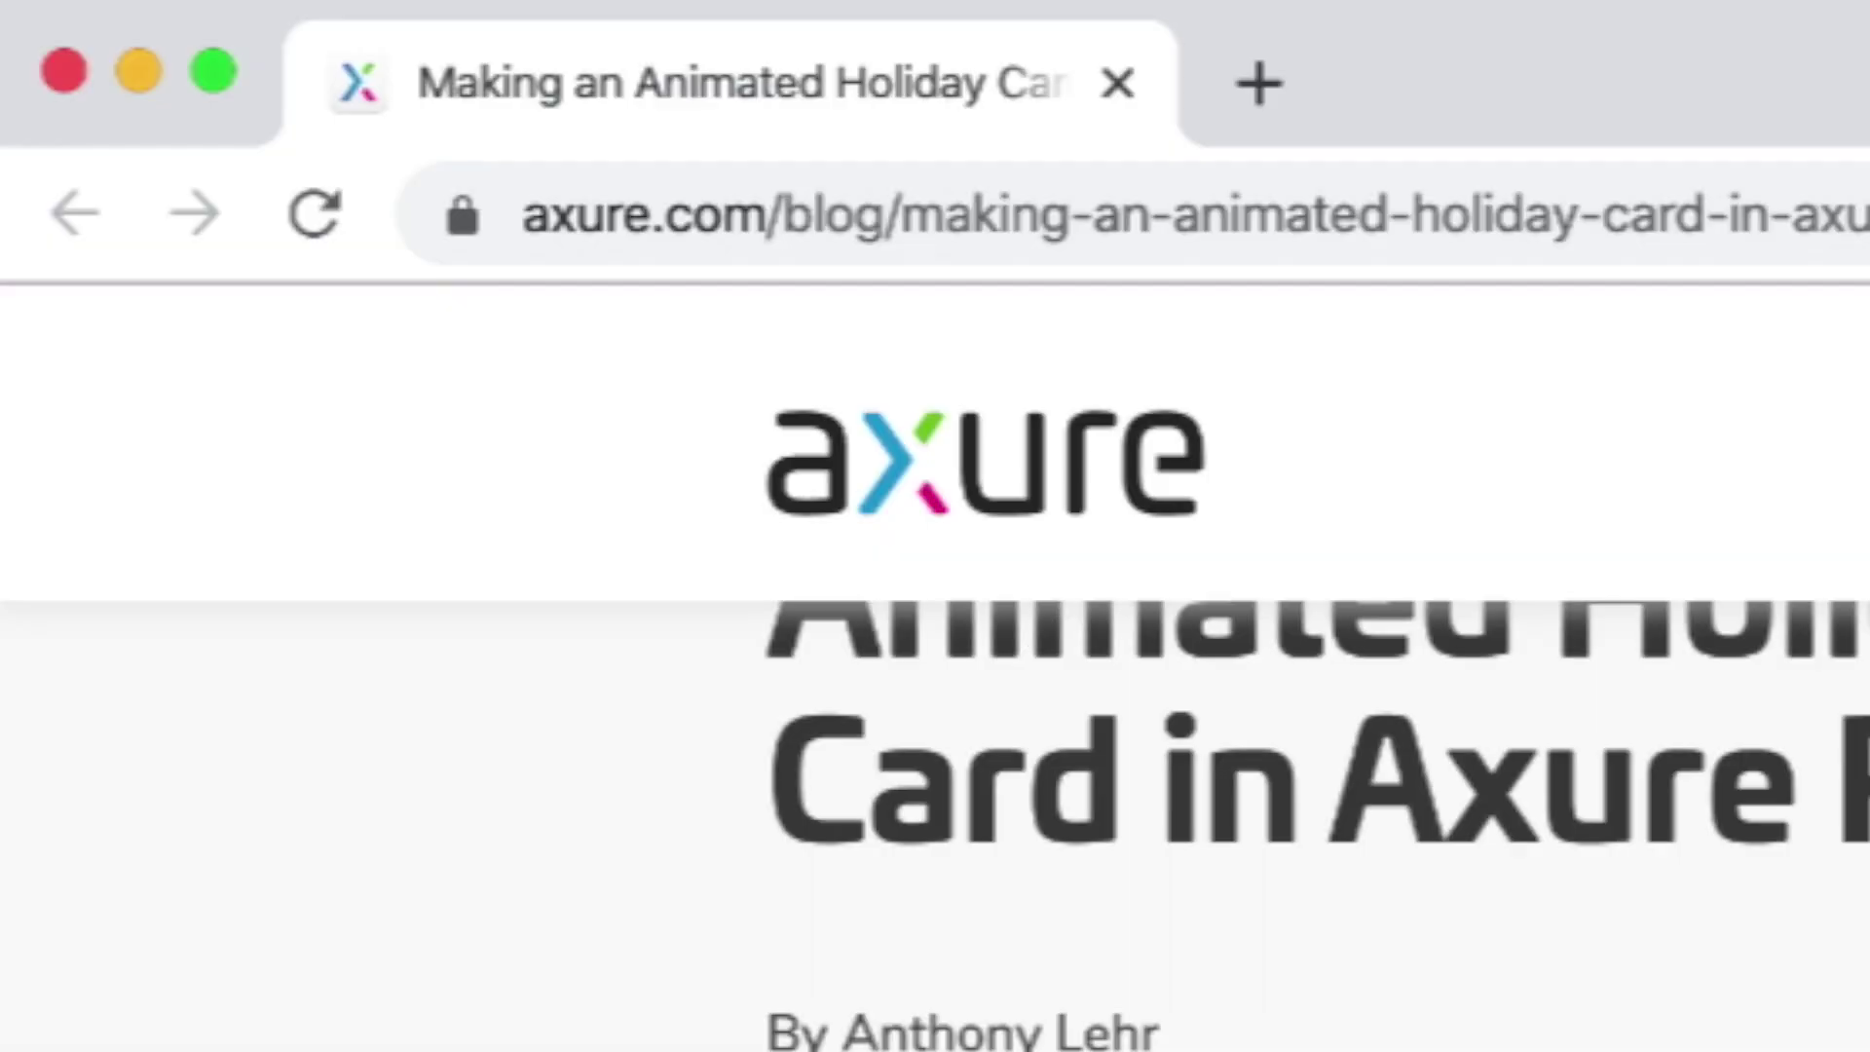
scroll(1314, 827, down, 5)
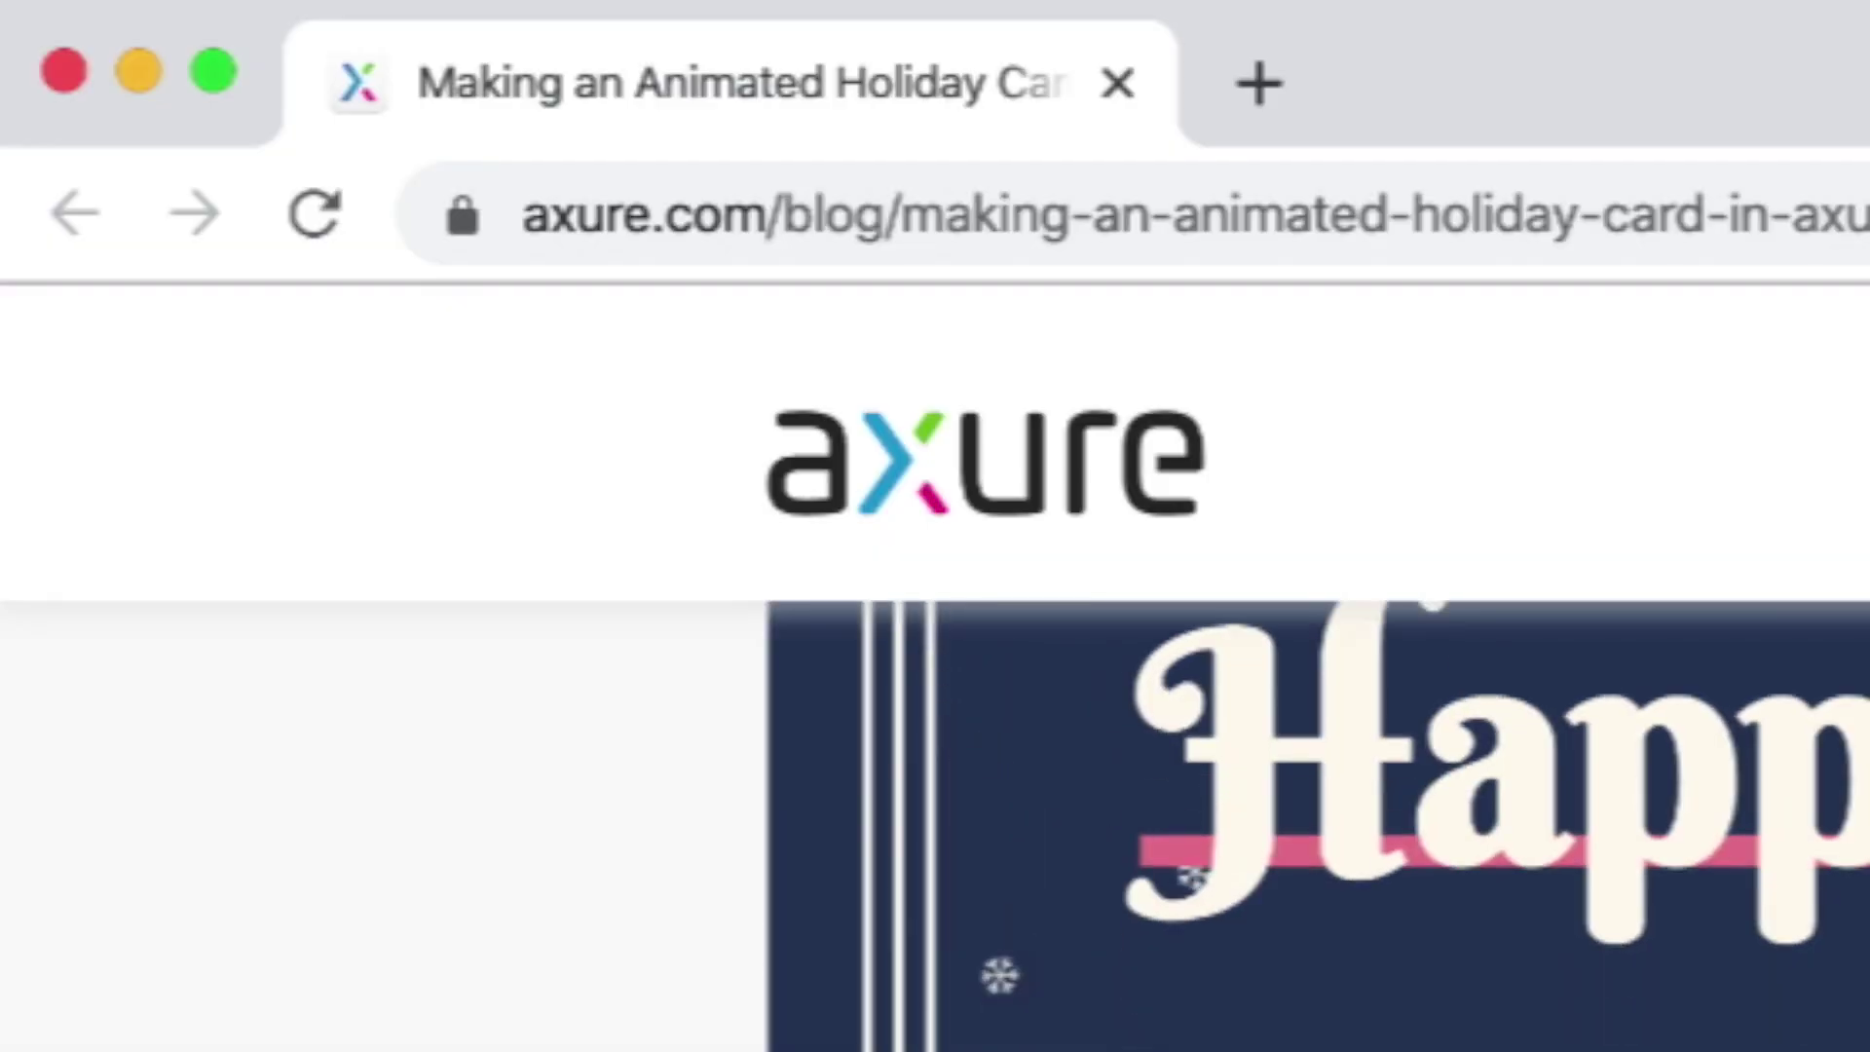
scroll(1314, 828, down, 2)
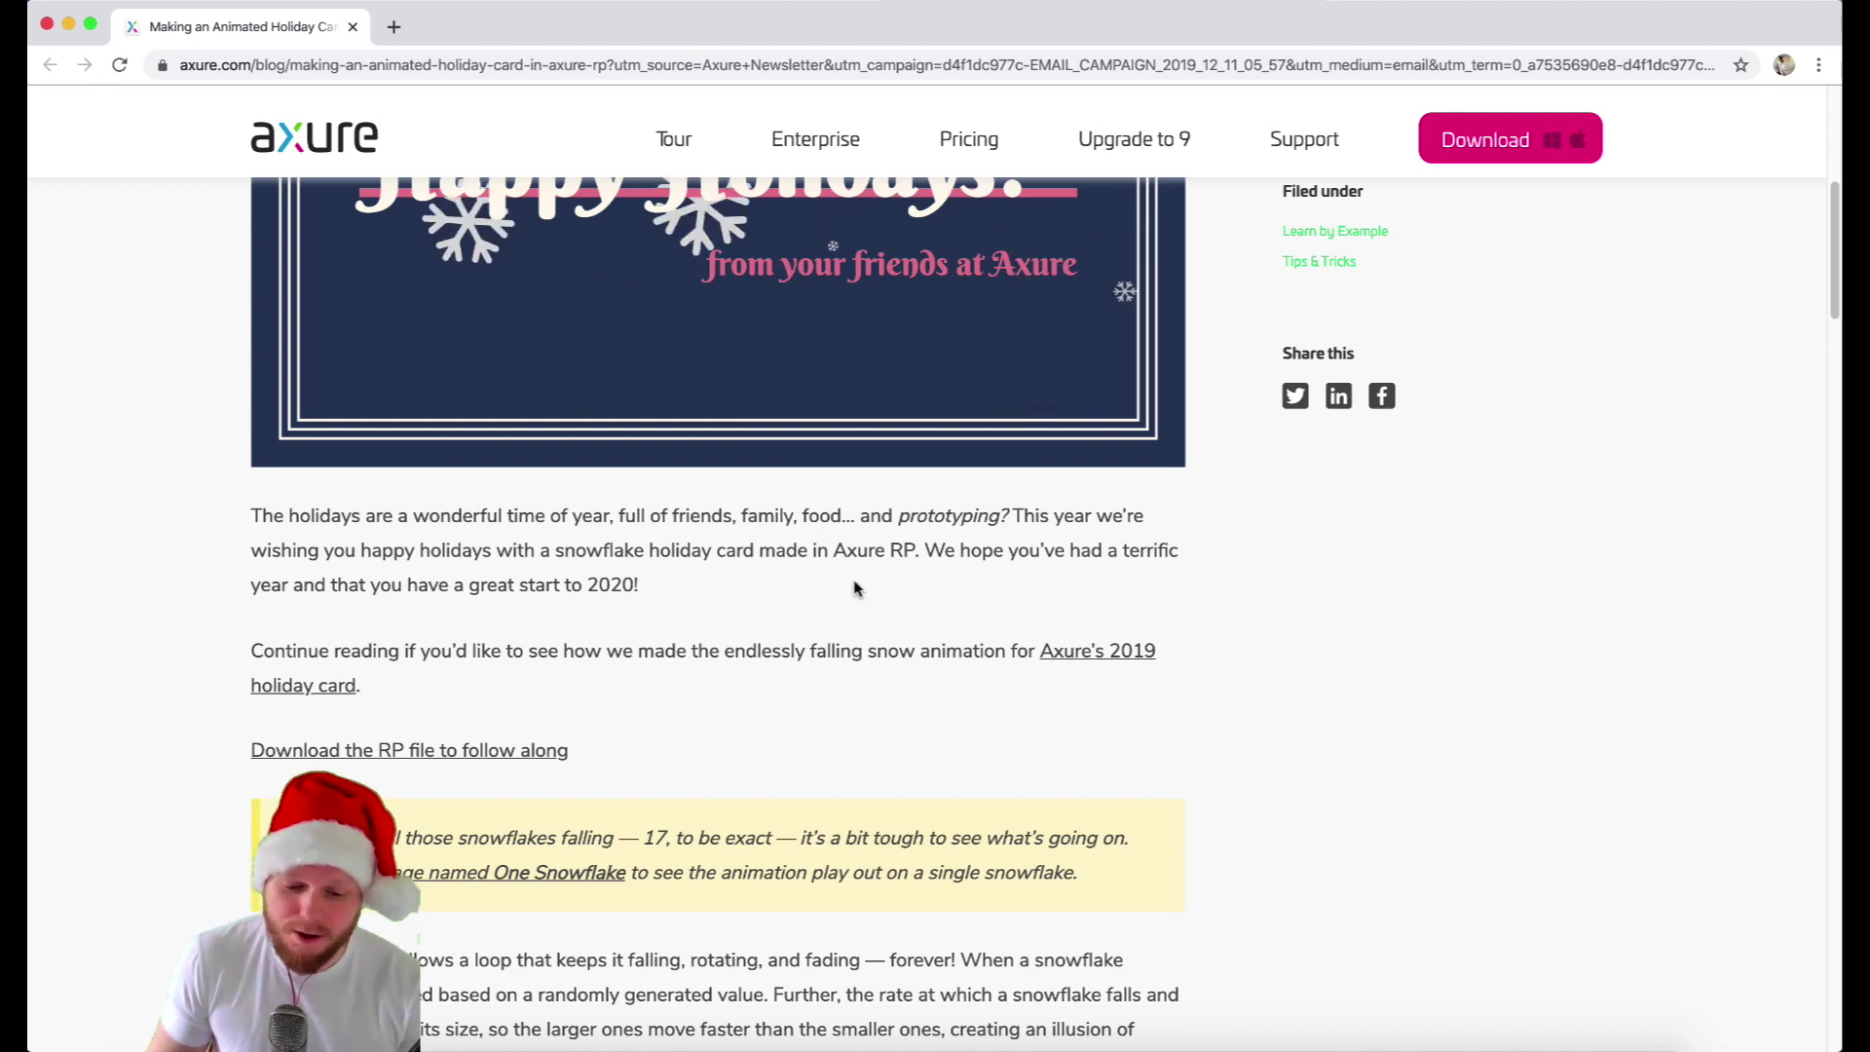
scroll(855, 592, up, 3)
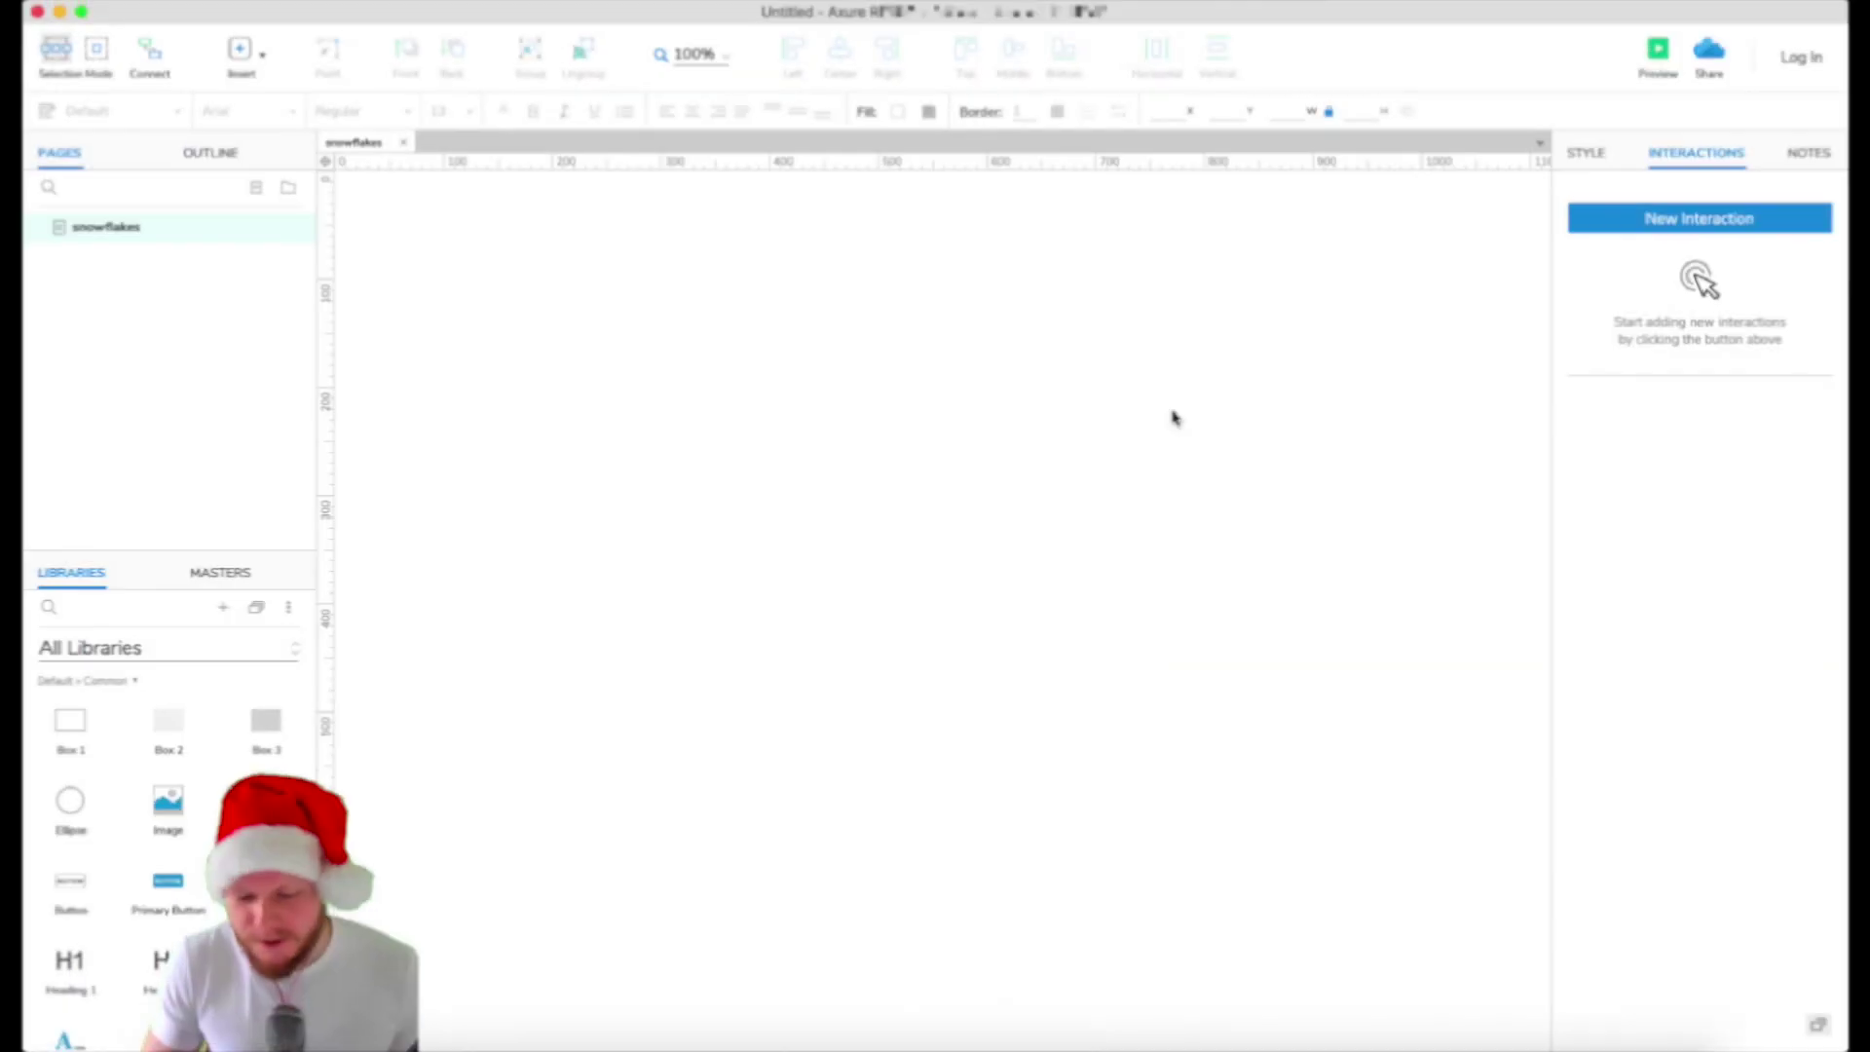
click(1591, 163)
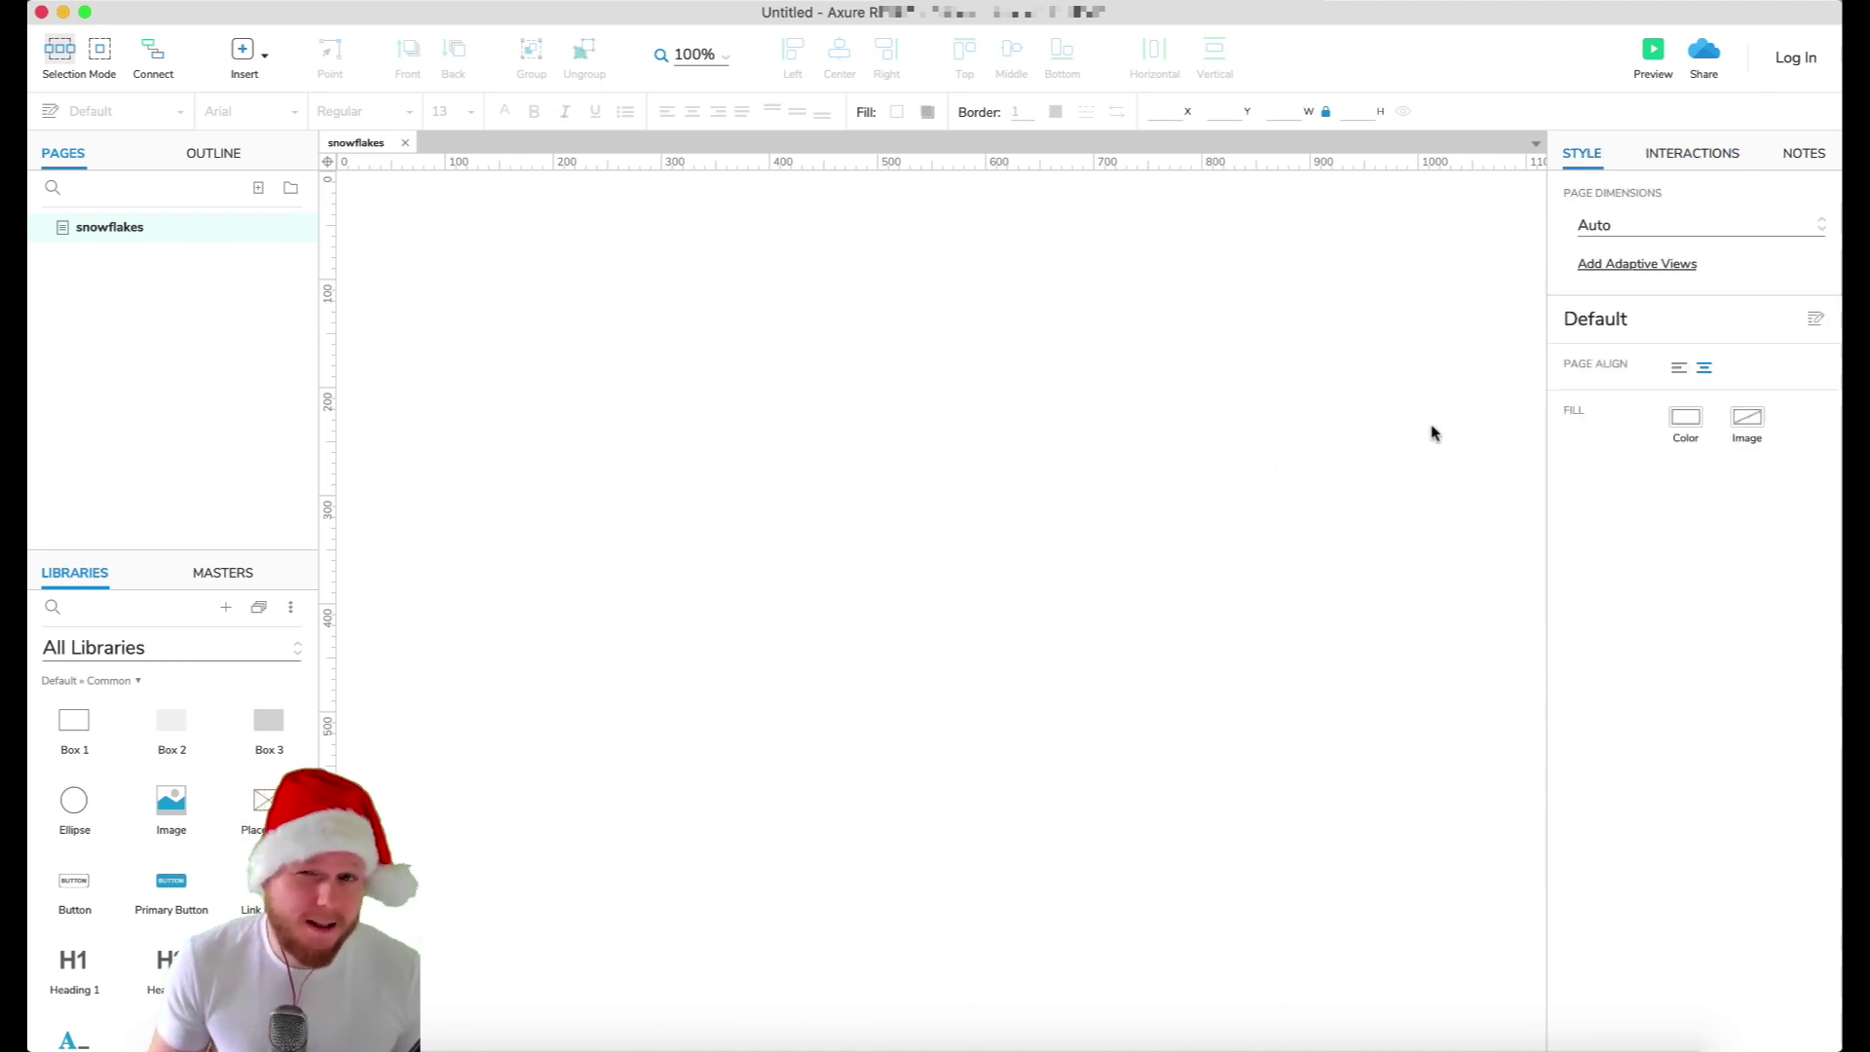
click(1684, 419)
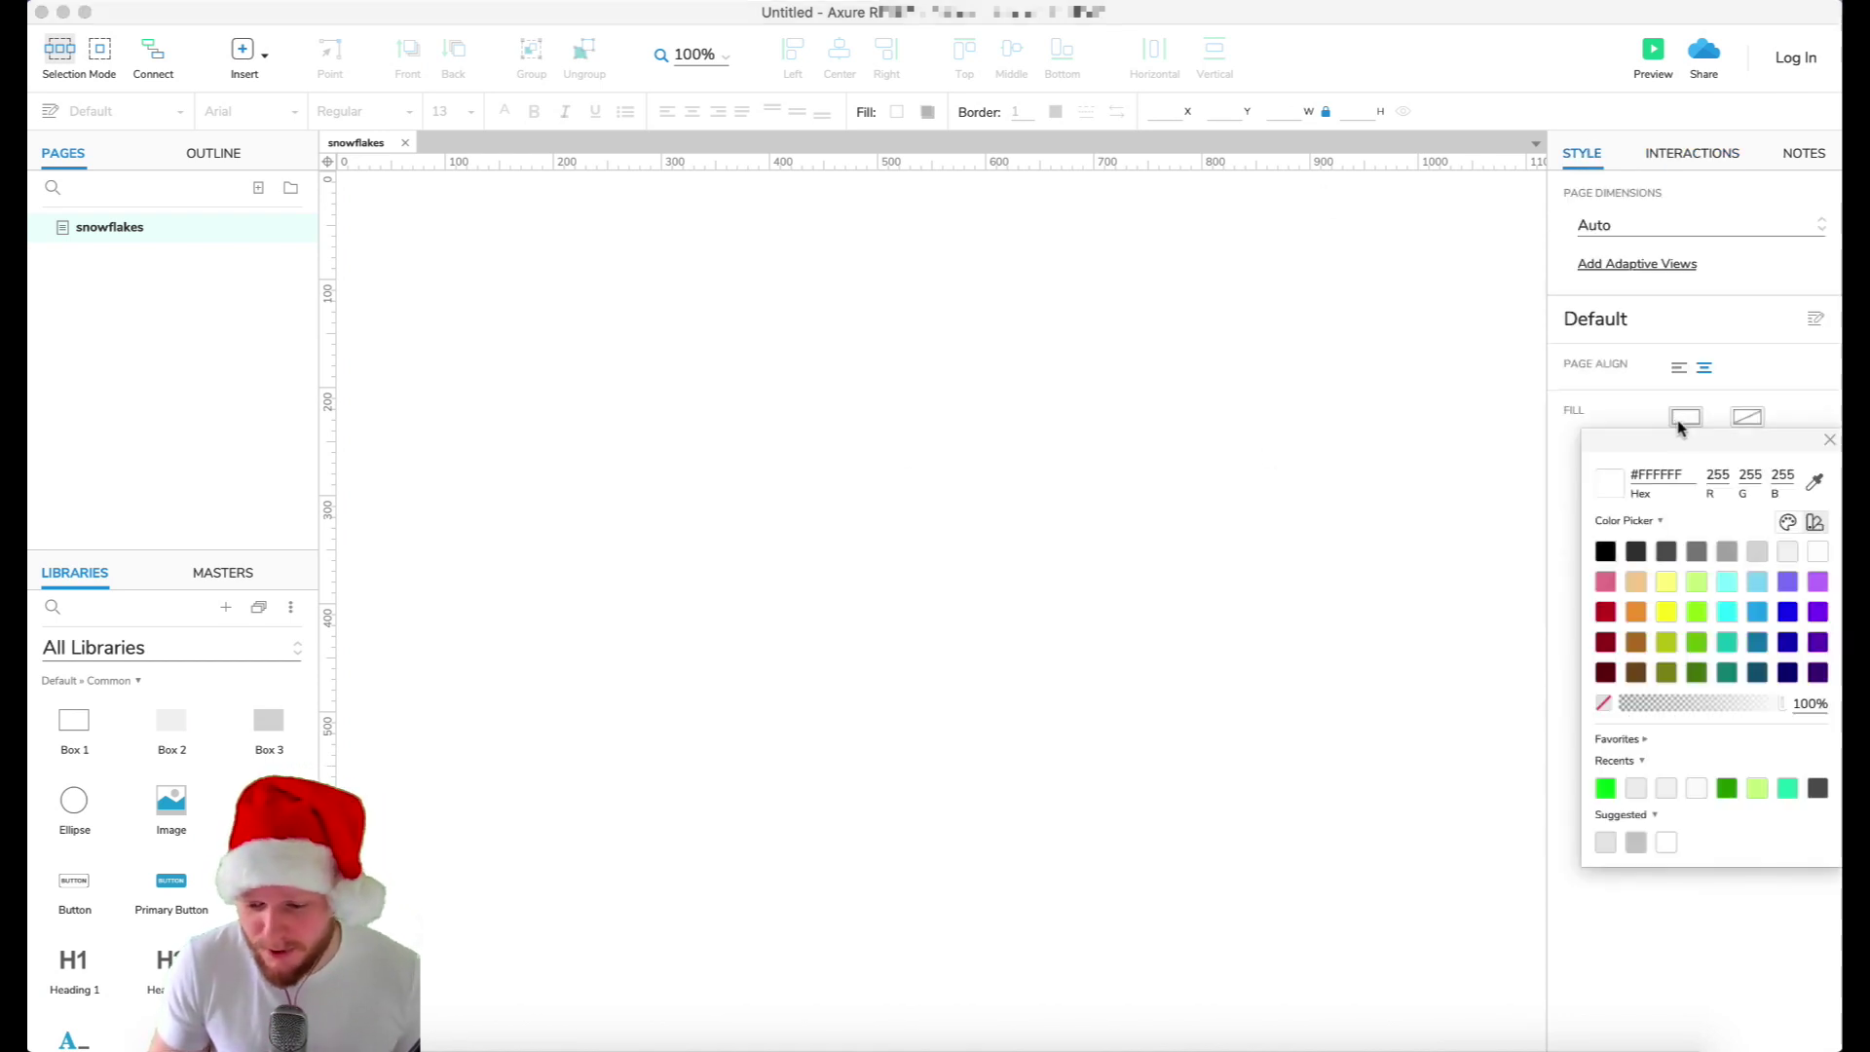
click(1786, 643)
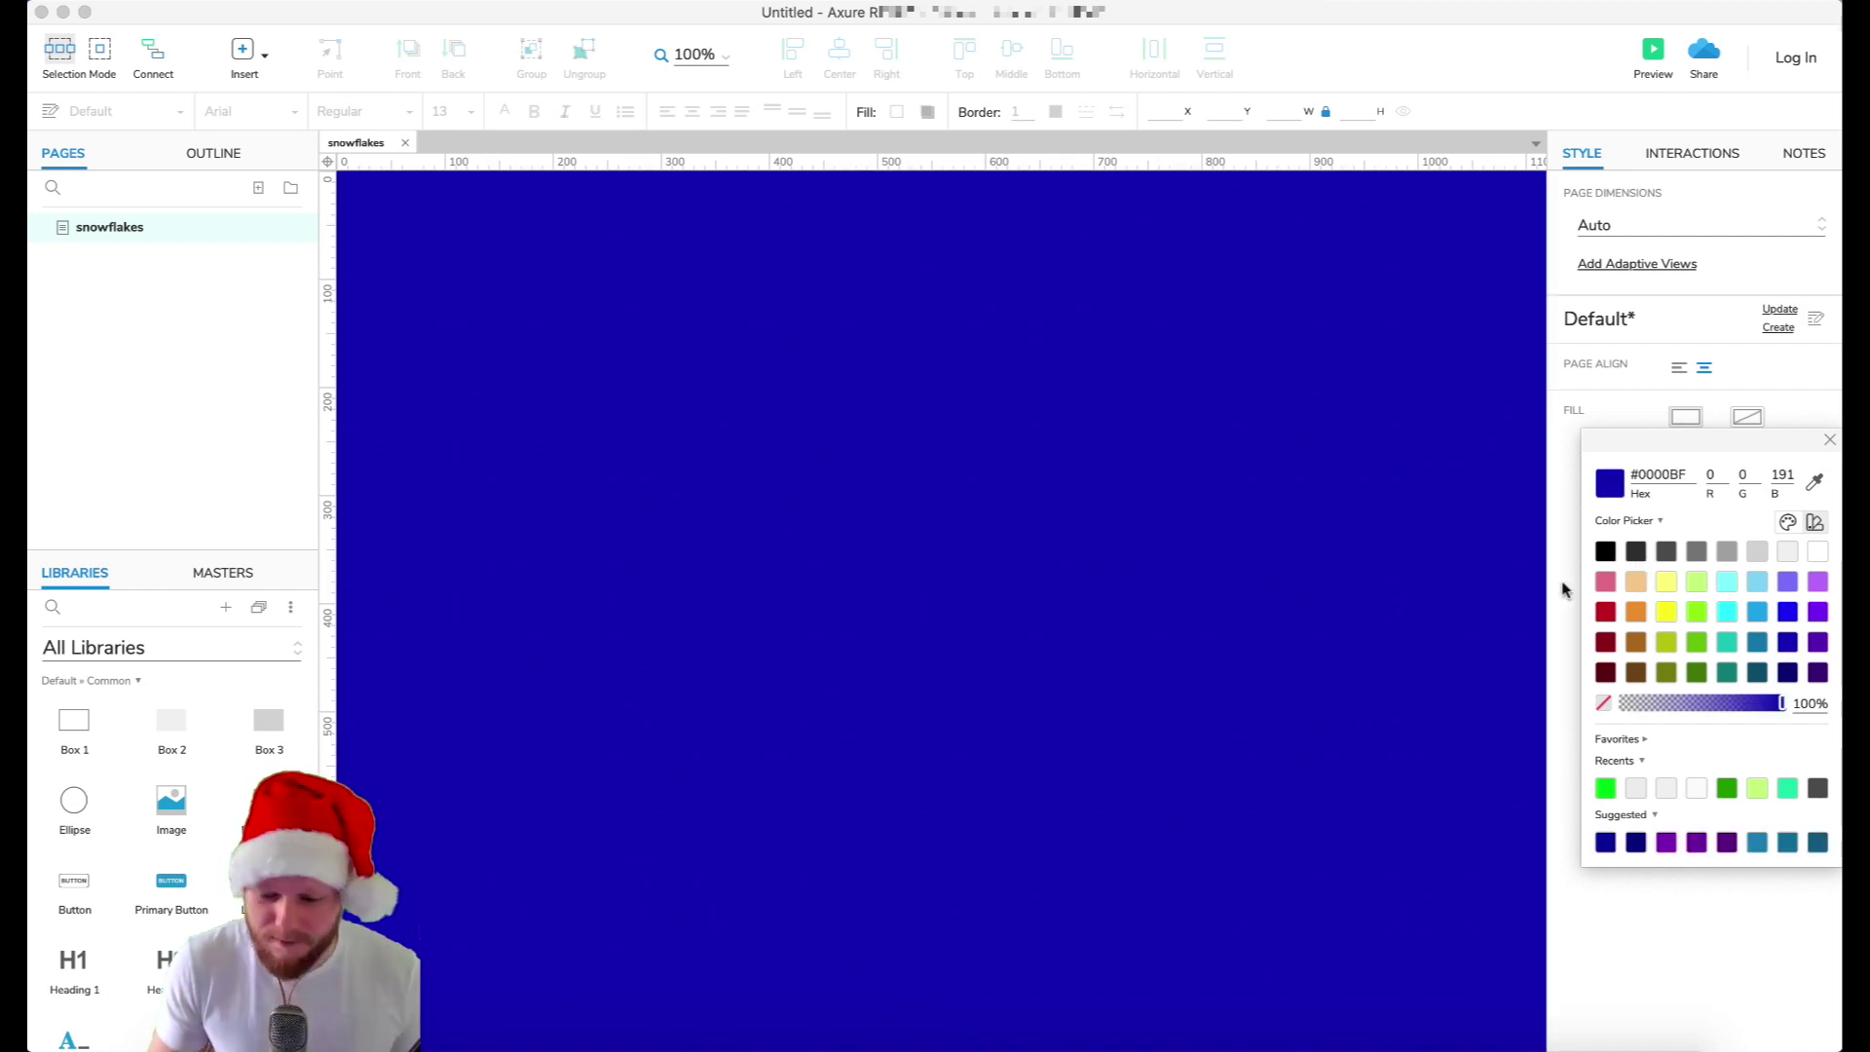
click(1603, 850)
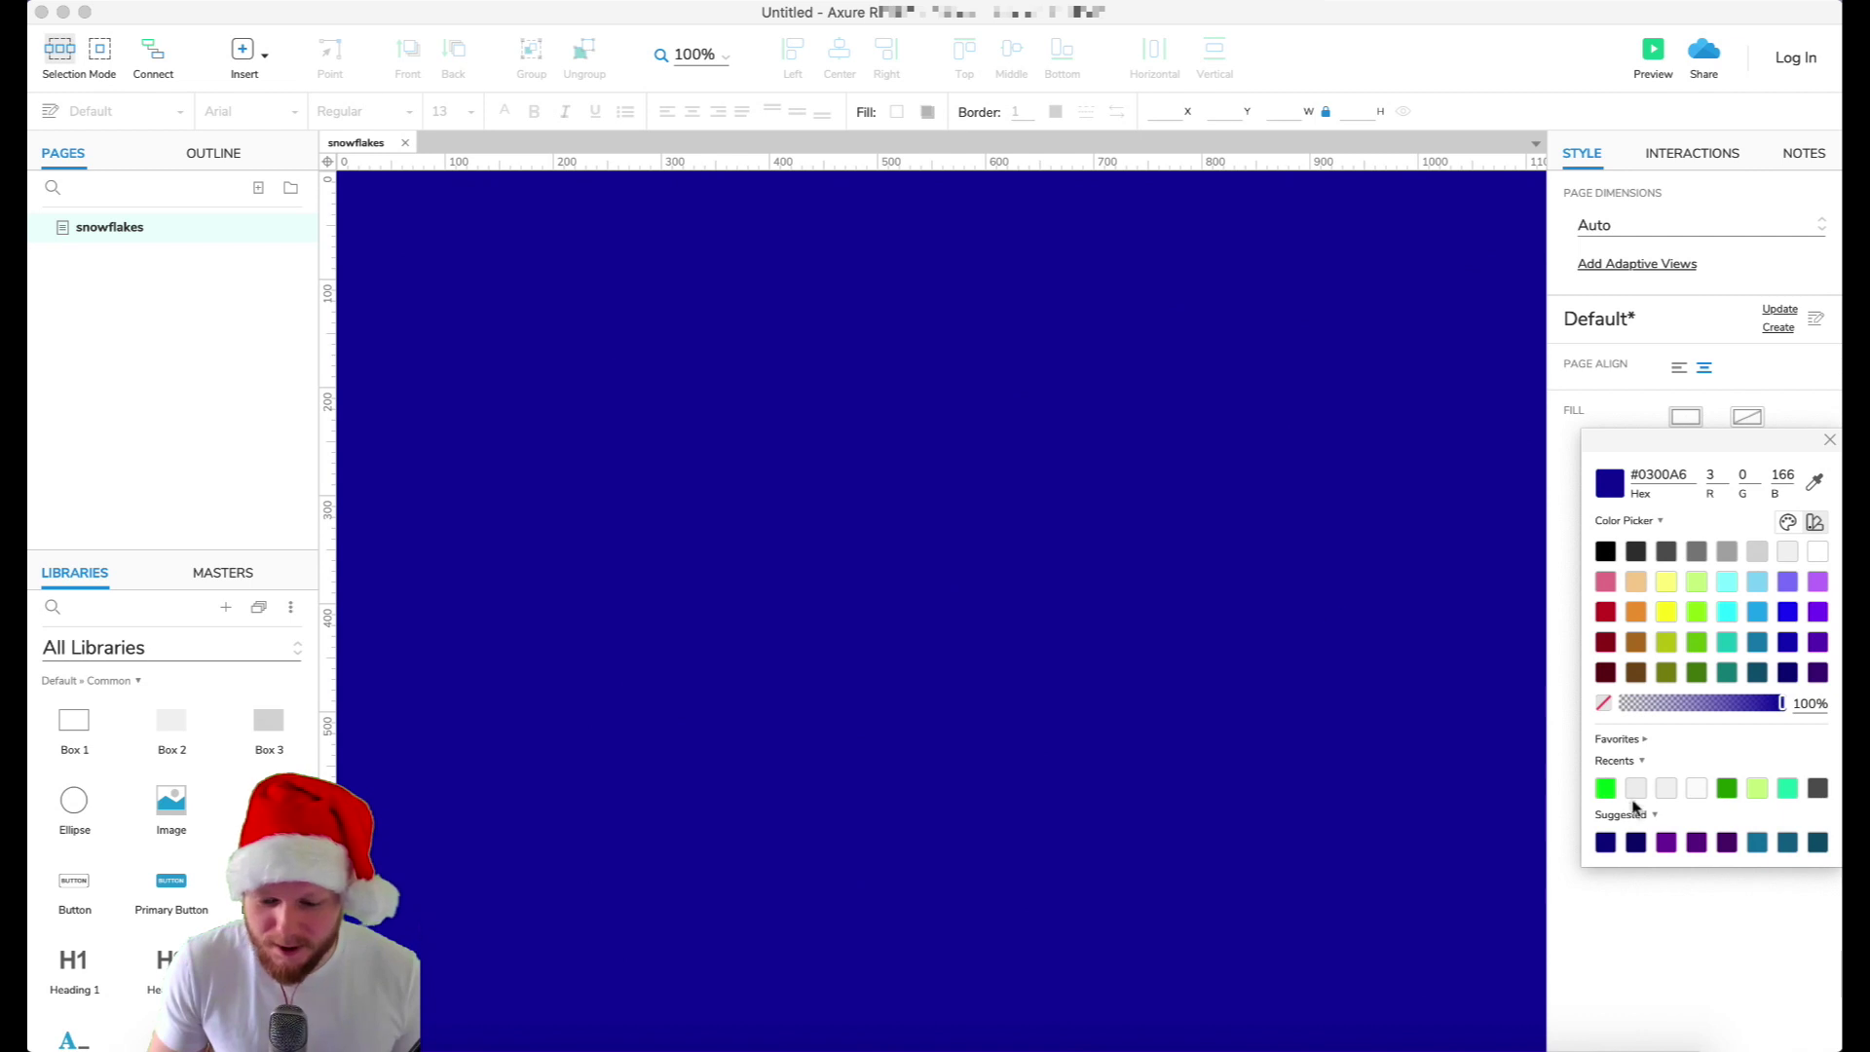
click(1639, 843)
click(1066, 537)
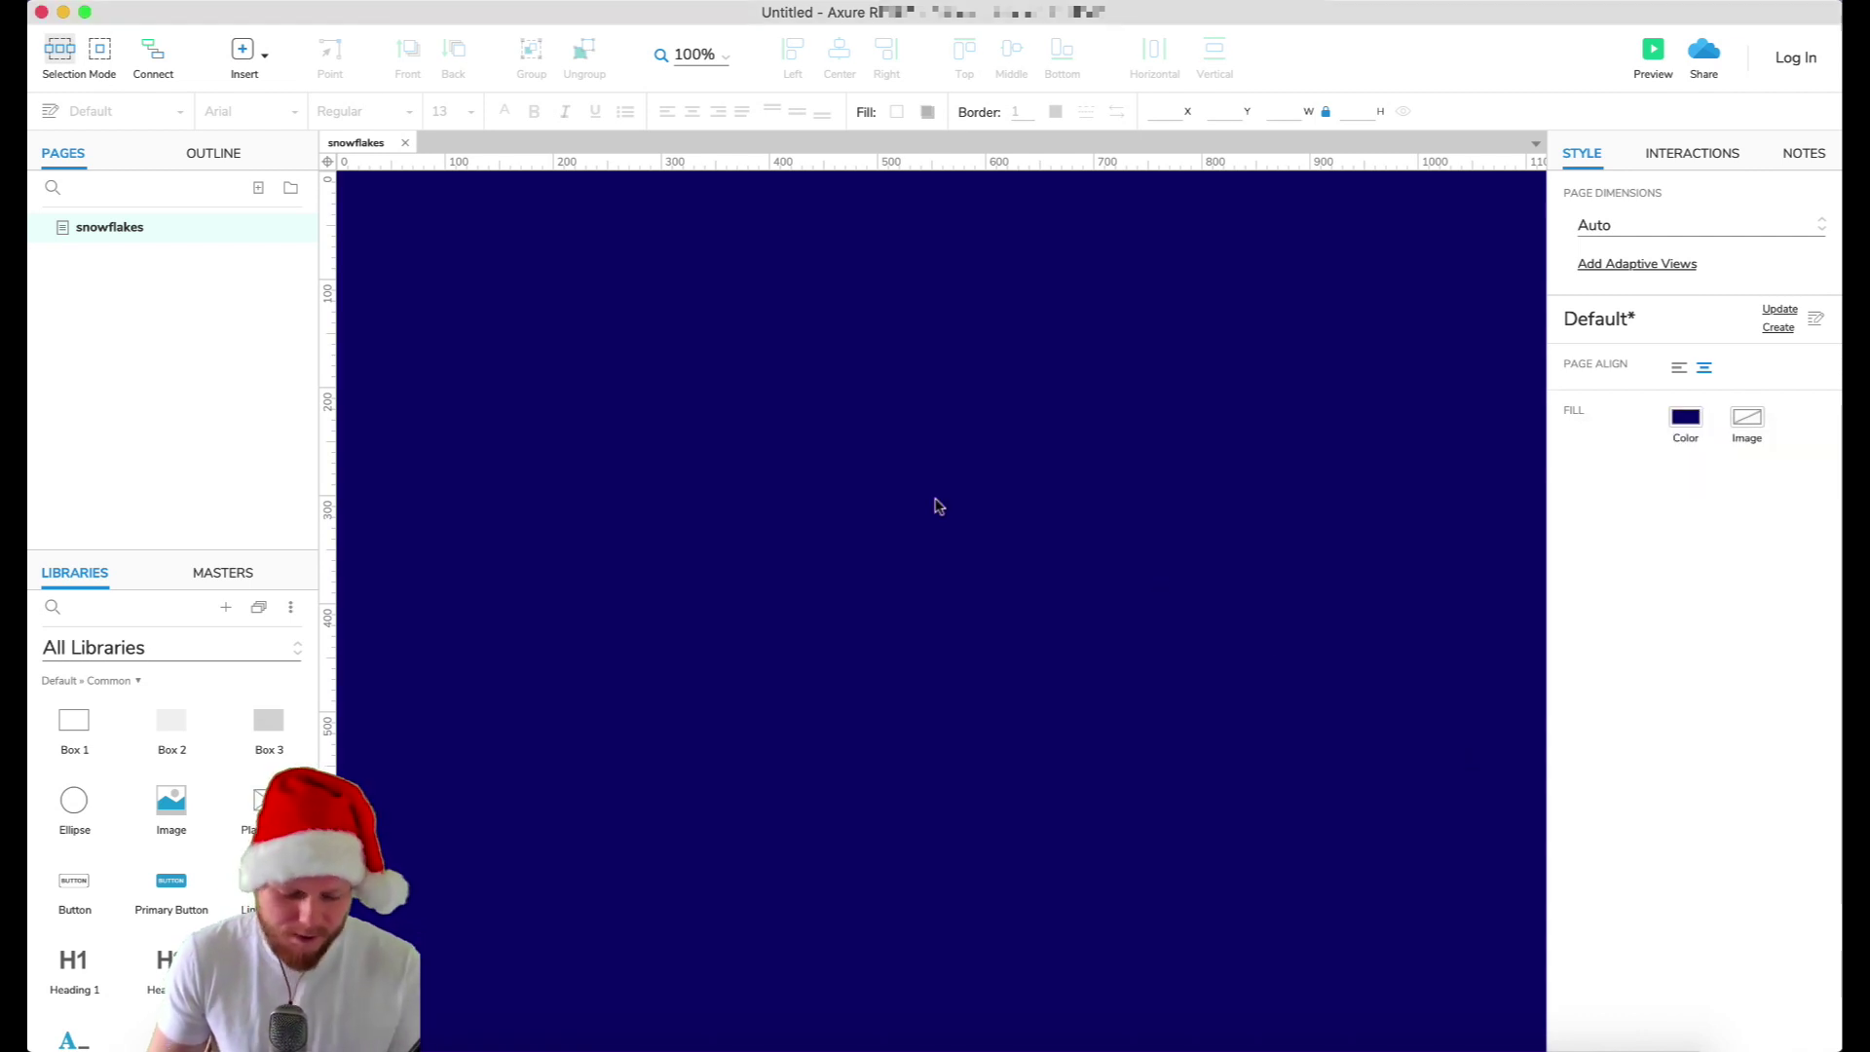
key(super+shift+n)
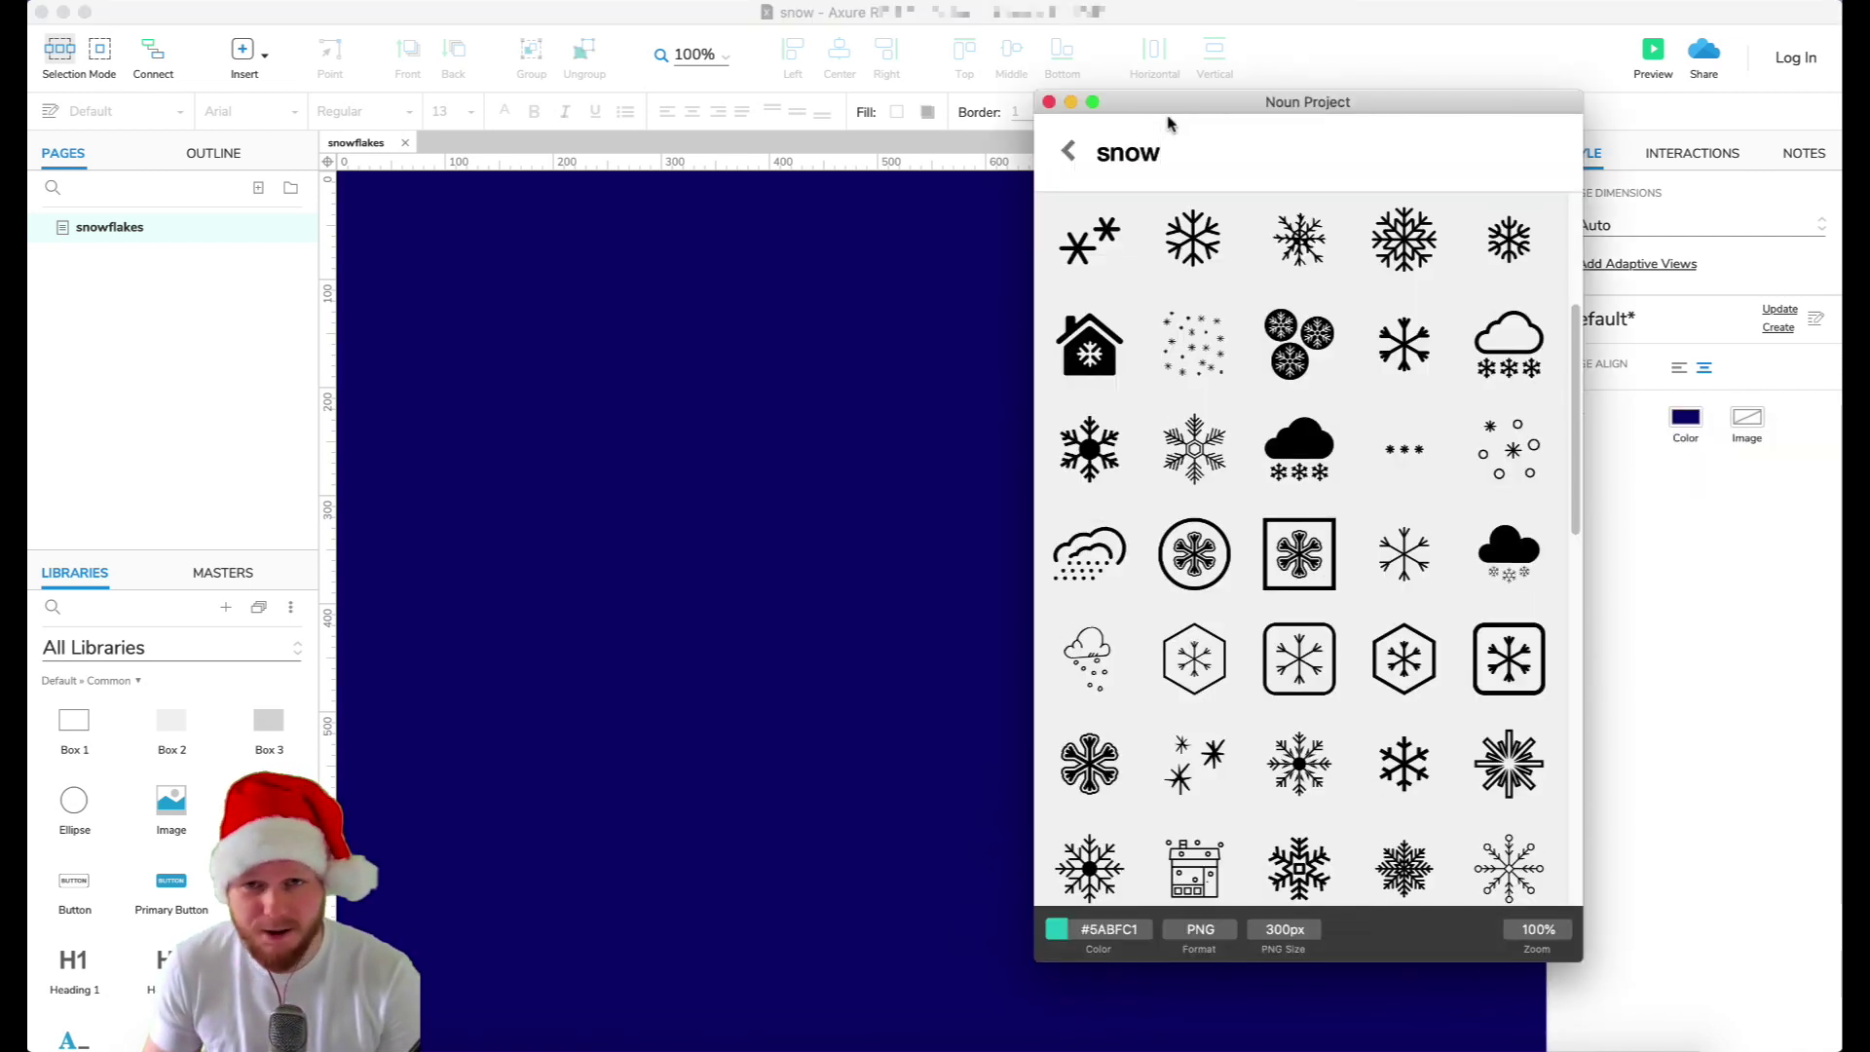
- Place a white Noun Project snowflake icon on the page and resize it to 20×21 px
drag(1194, 238, 910, 400)
click(955, 609)
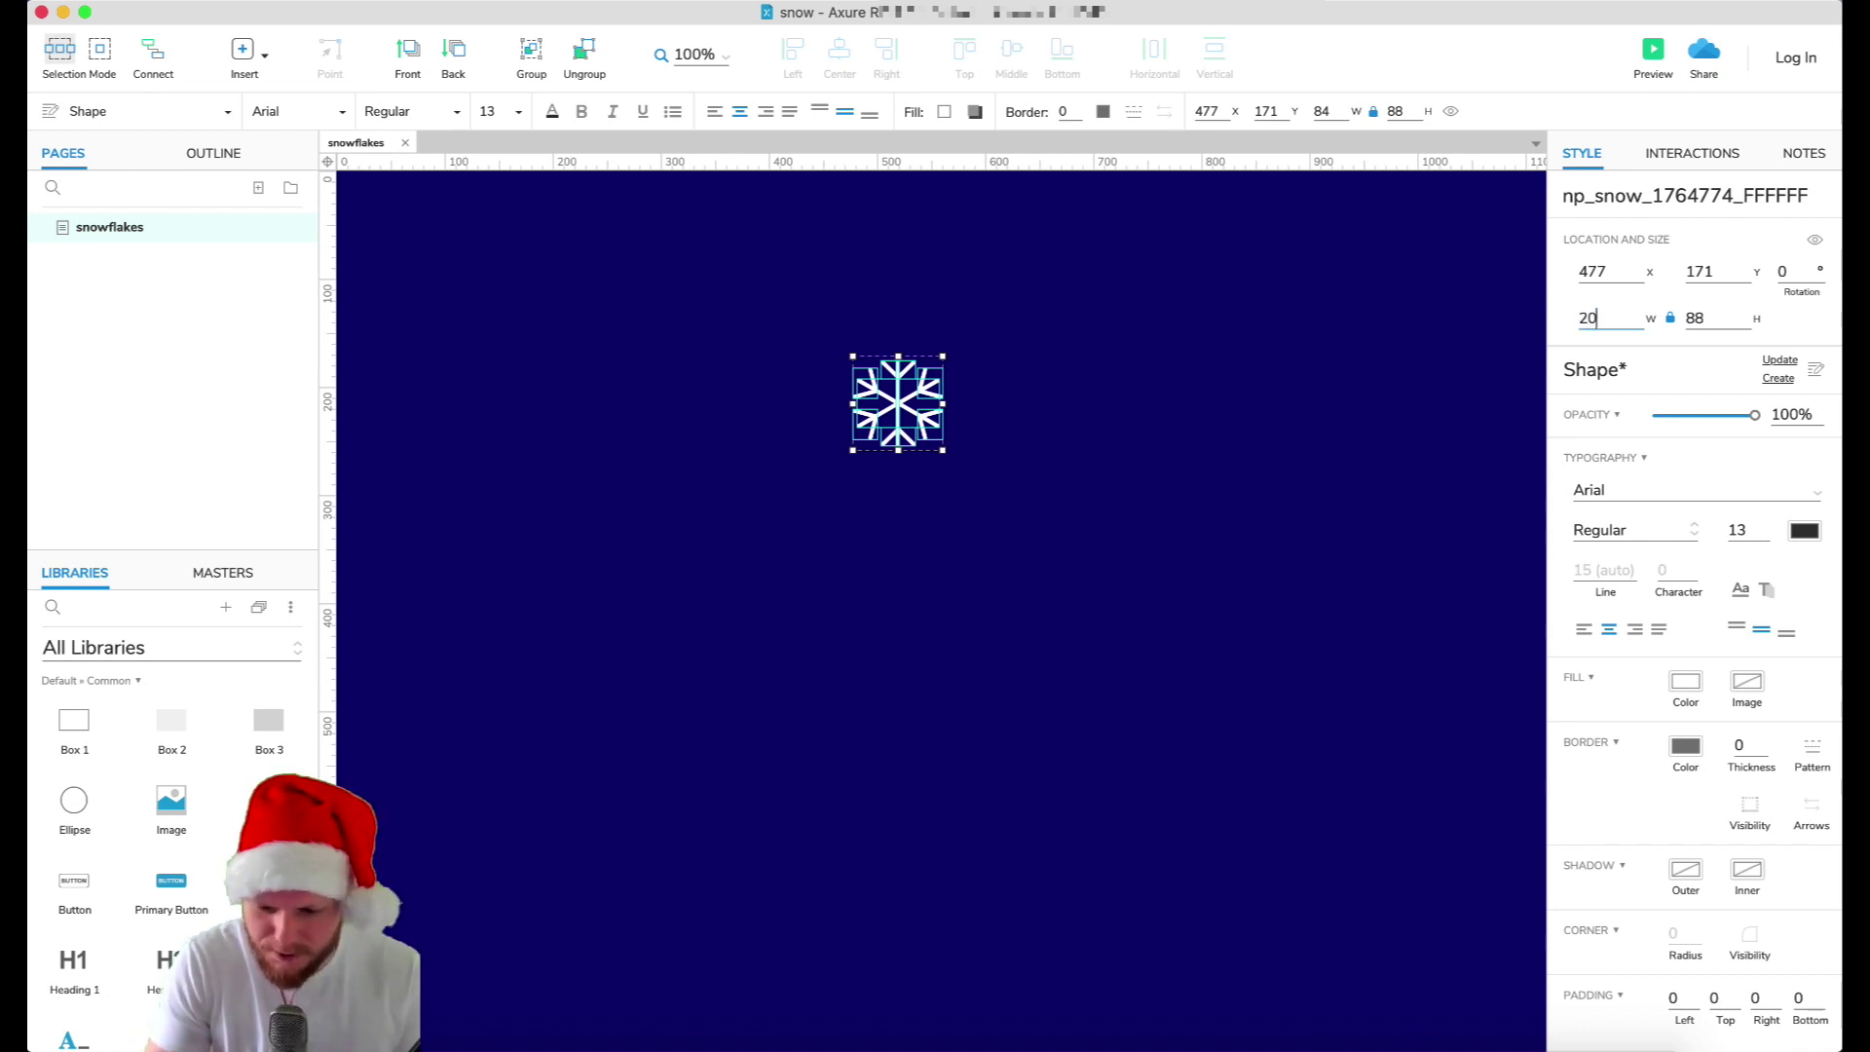
key(Return)
click(885, 383)
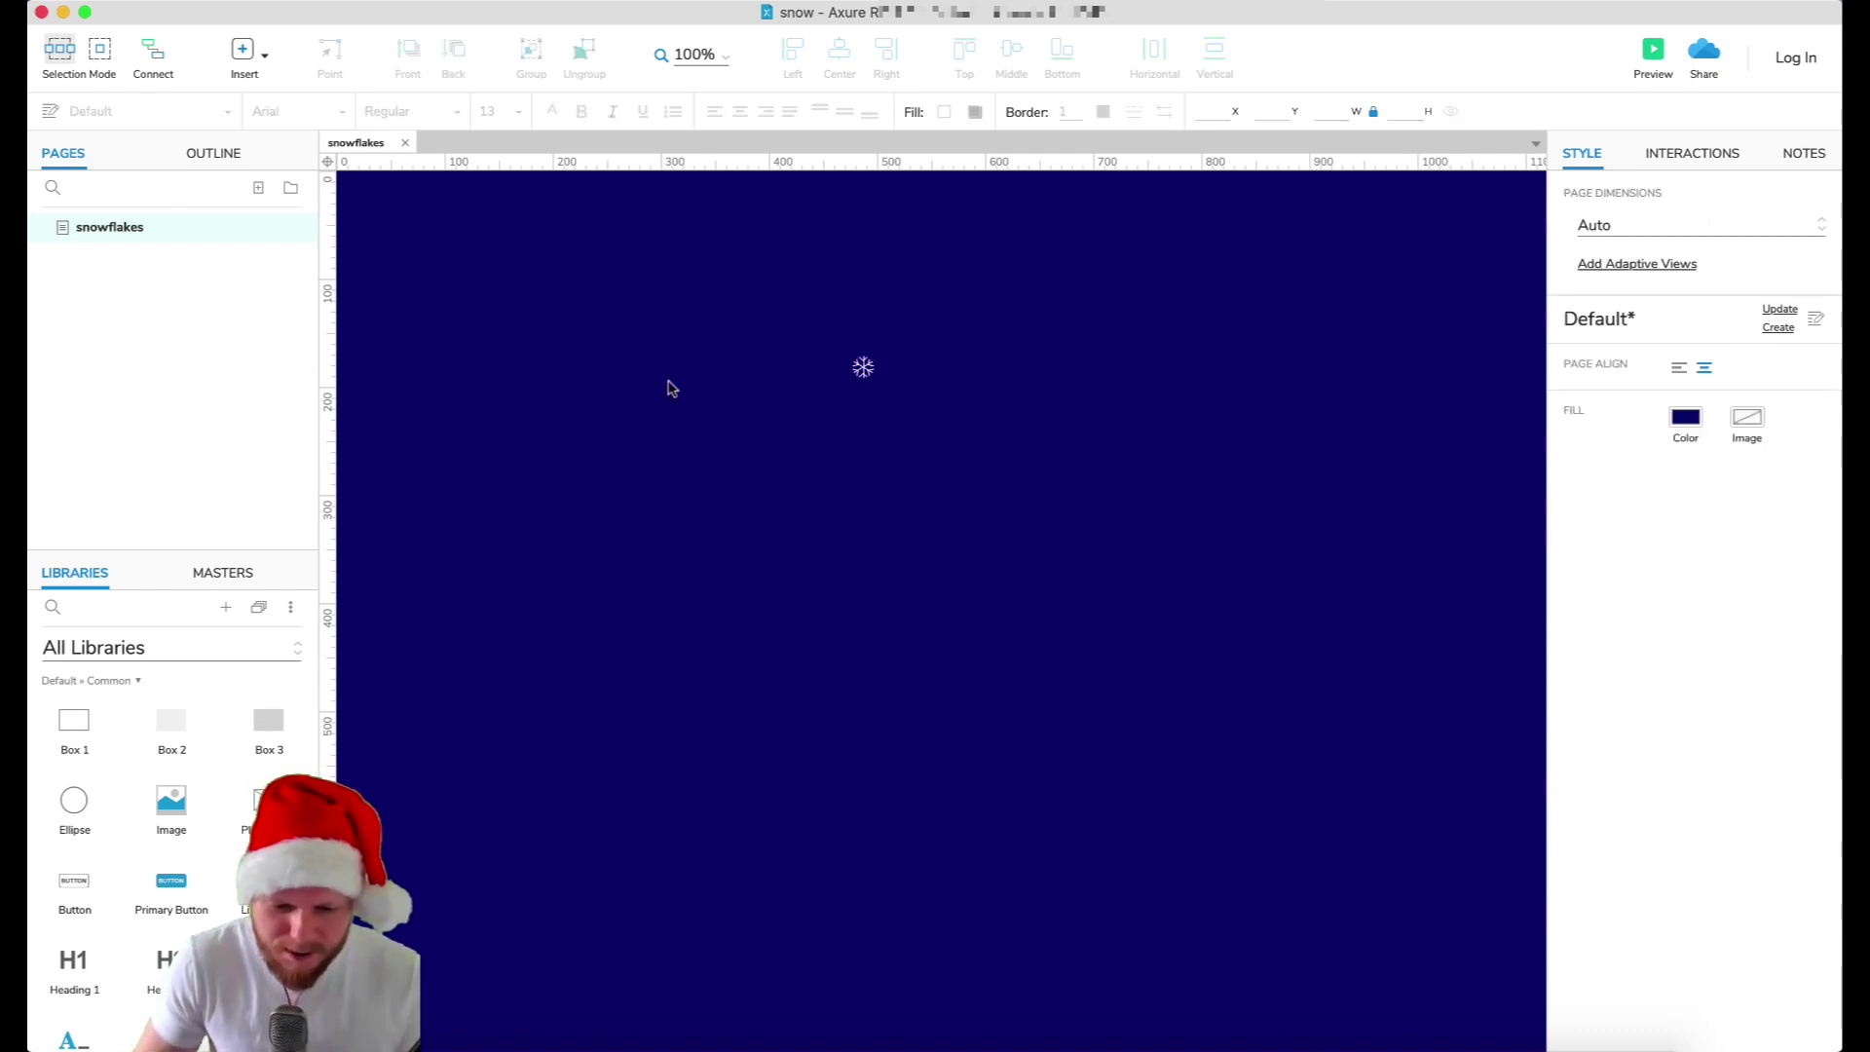
scroll(669, 387, up, 3)
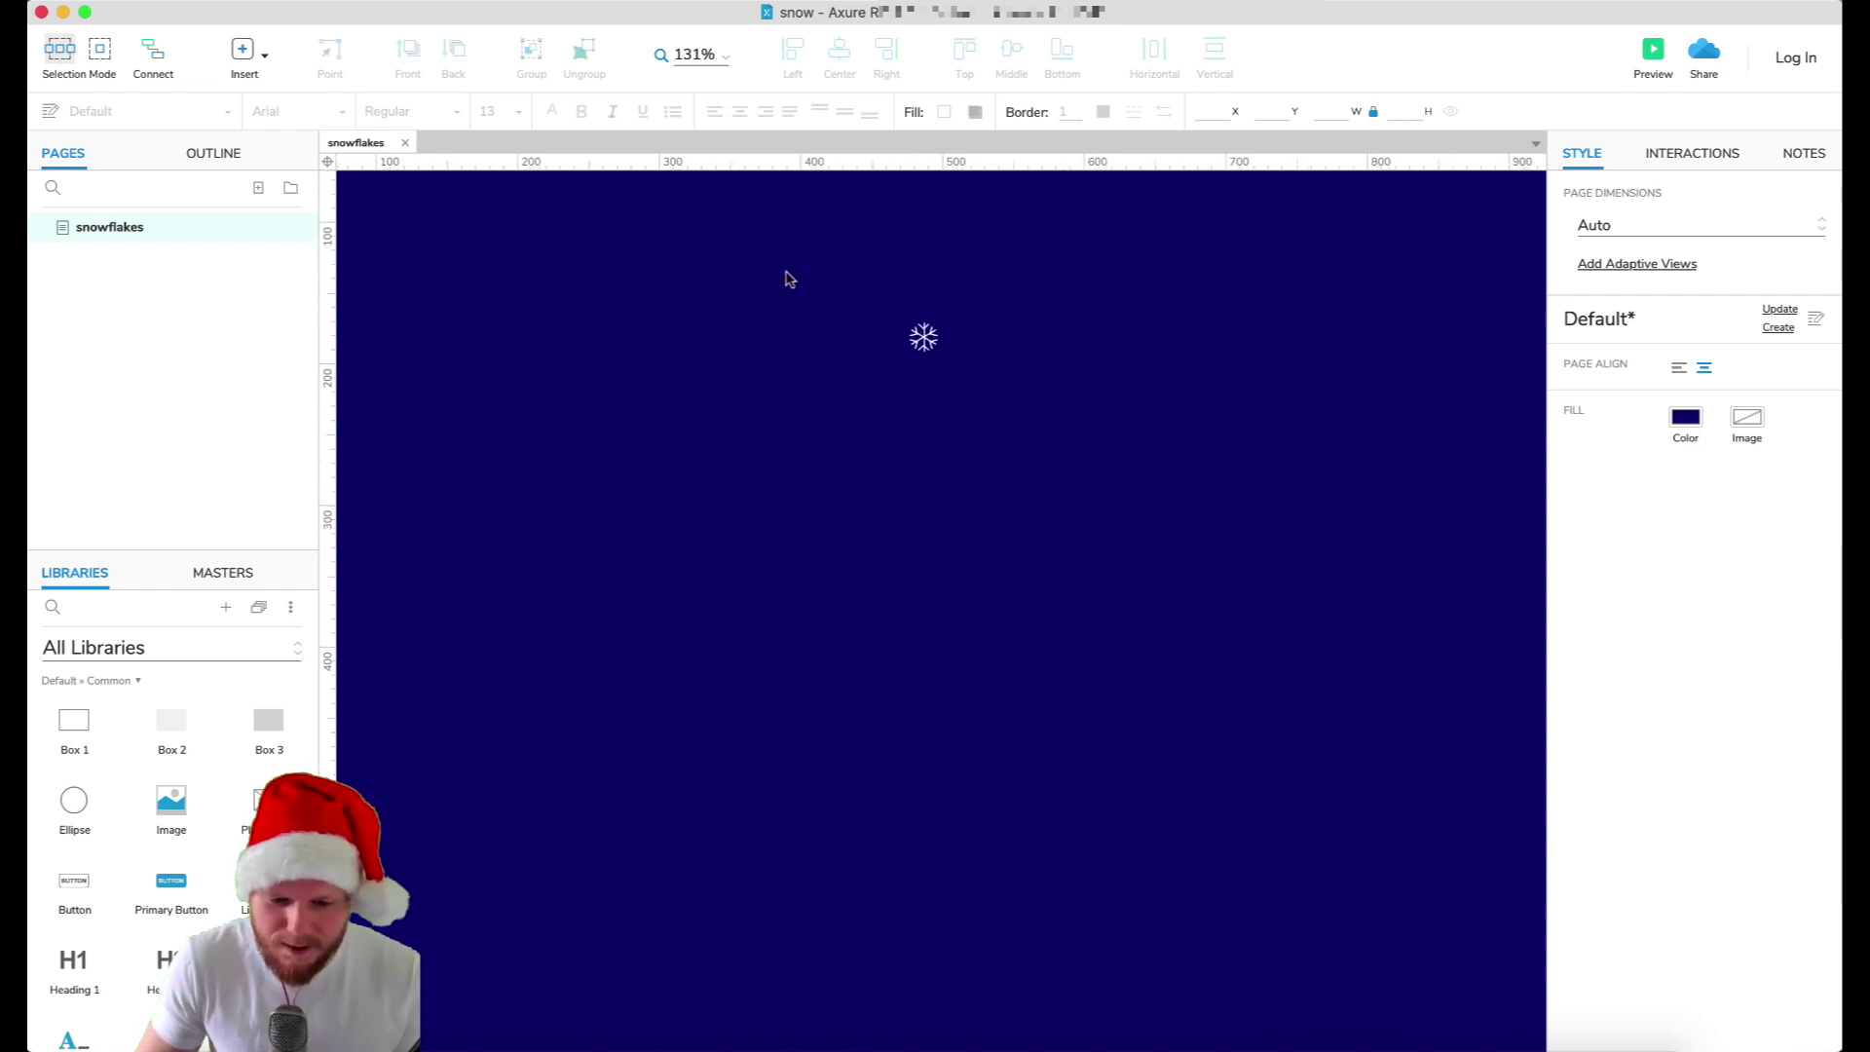
drag(788, 280, 1071, 446)
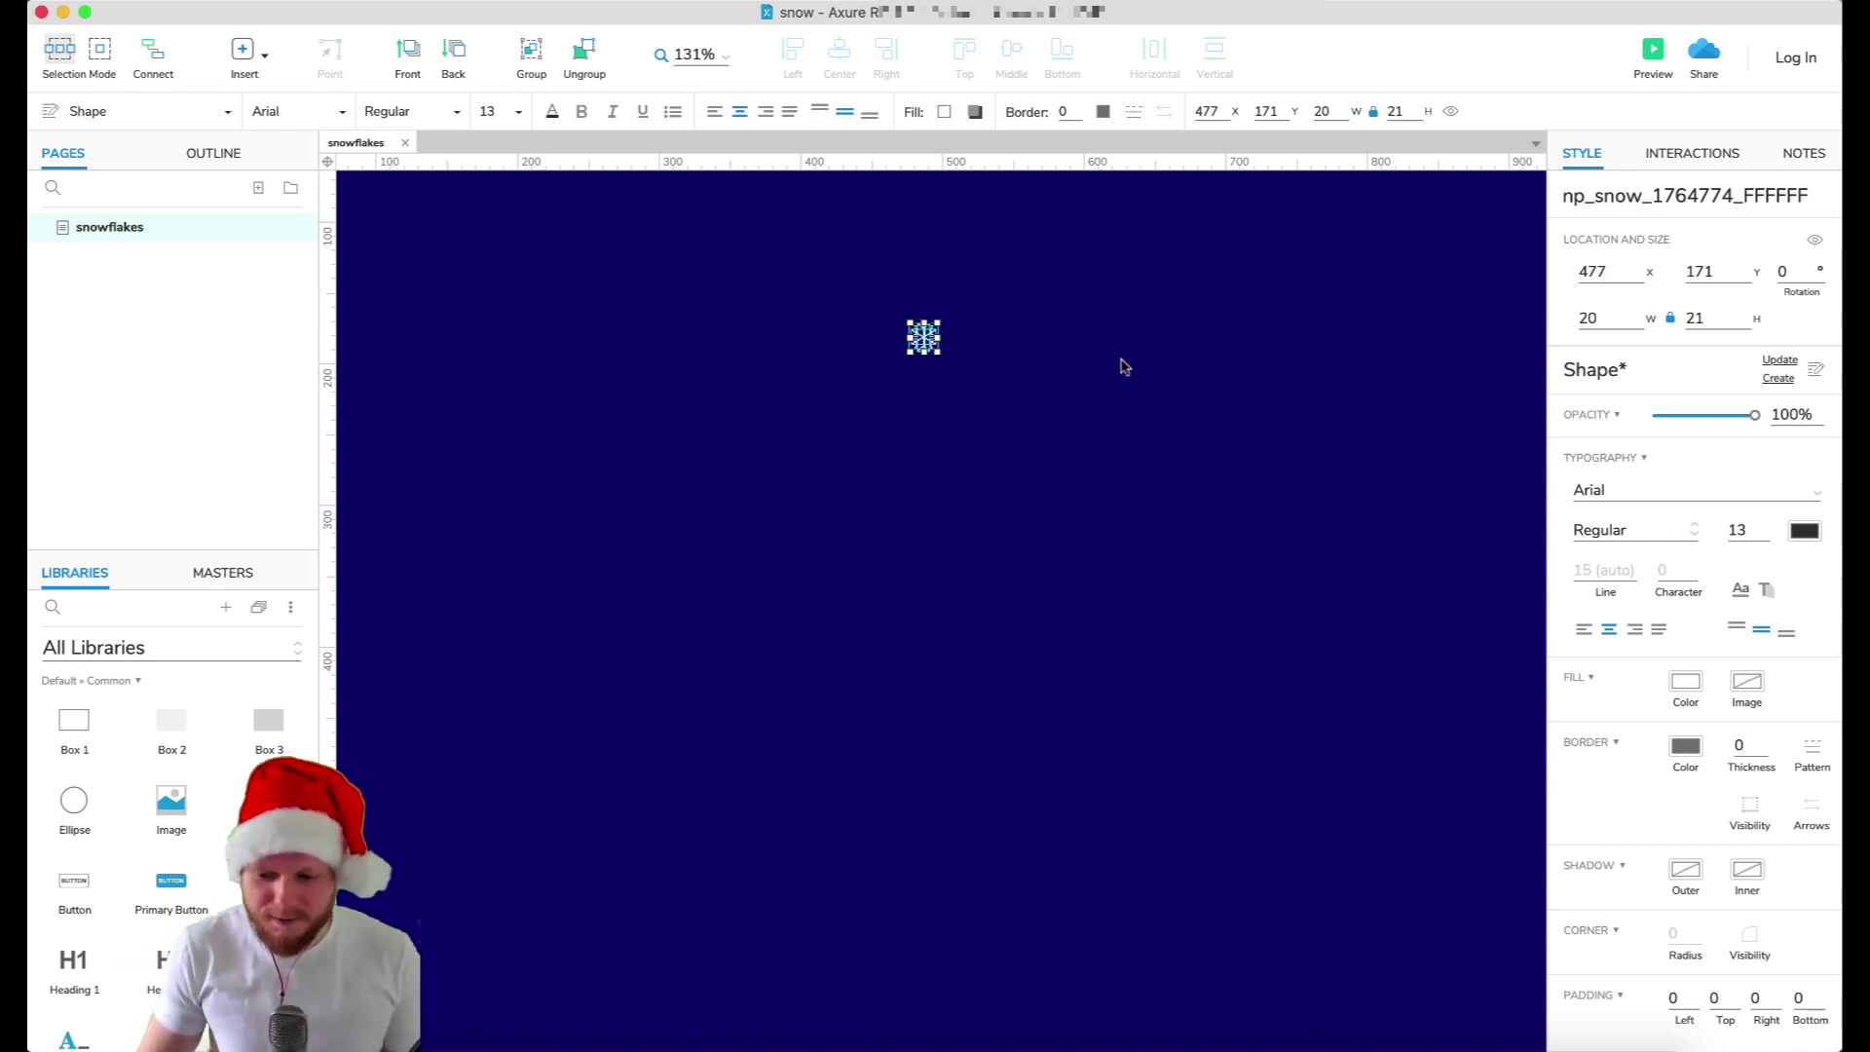
click(1124, 367)
scroll(1006, 409, left, 5)
- Add a repeater and replace its default box with the pasted snowflake icon
scroll(1197, 433, up, 1)
scroll(1296, 370, up, 3)
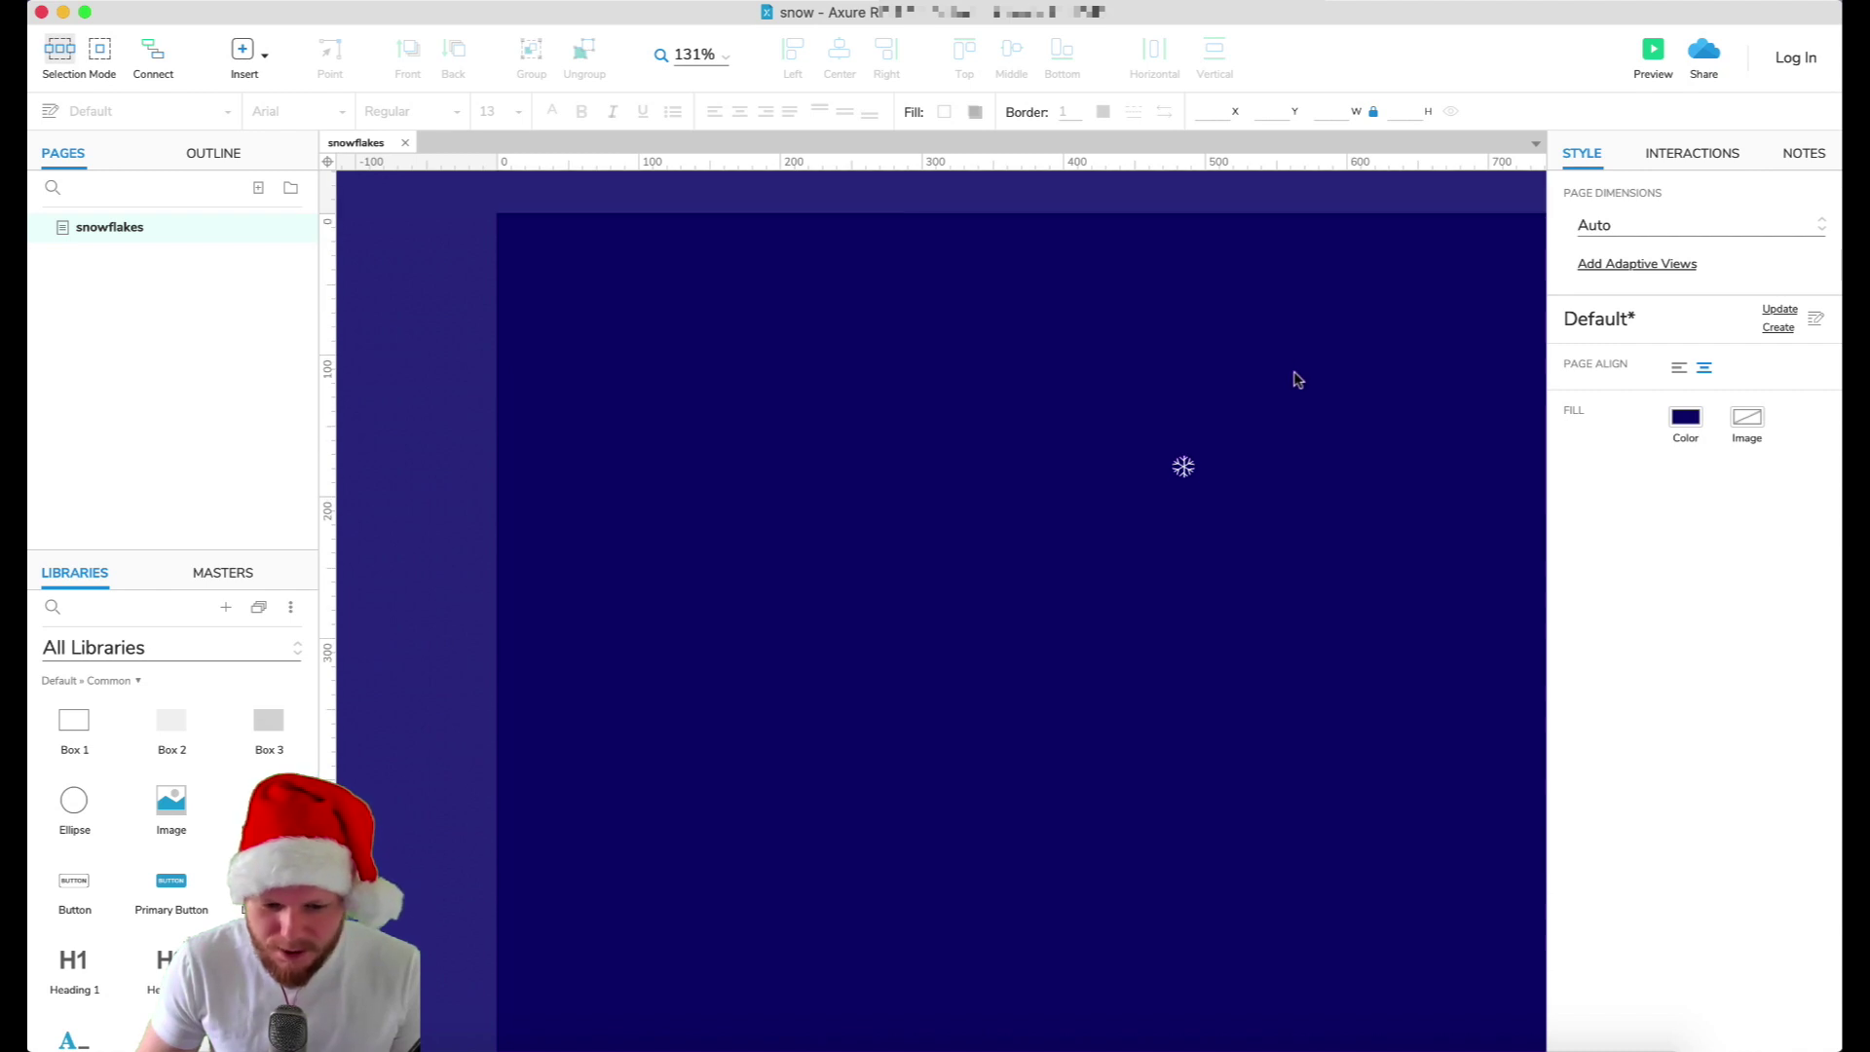
drag(1184, 523, 606, 318)
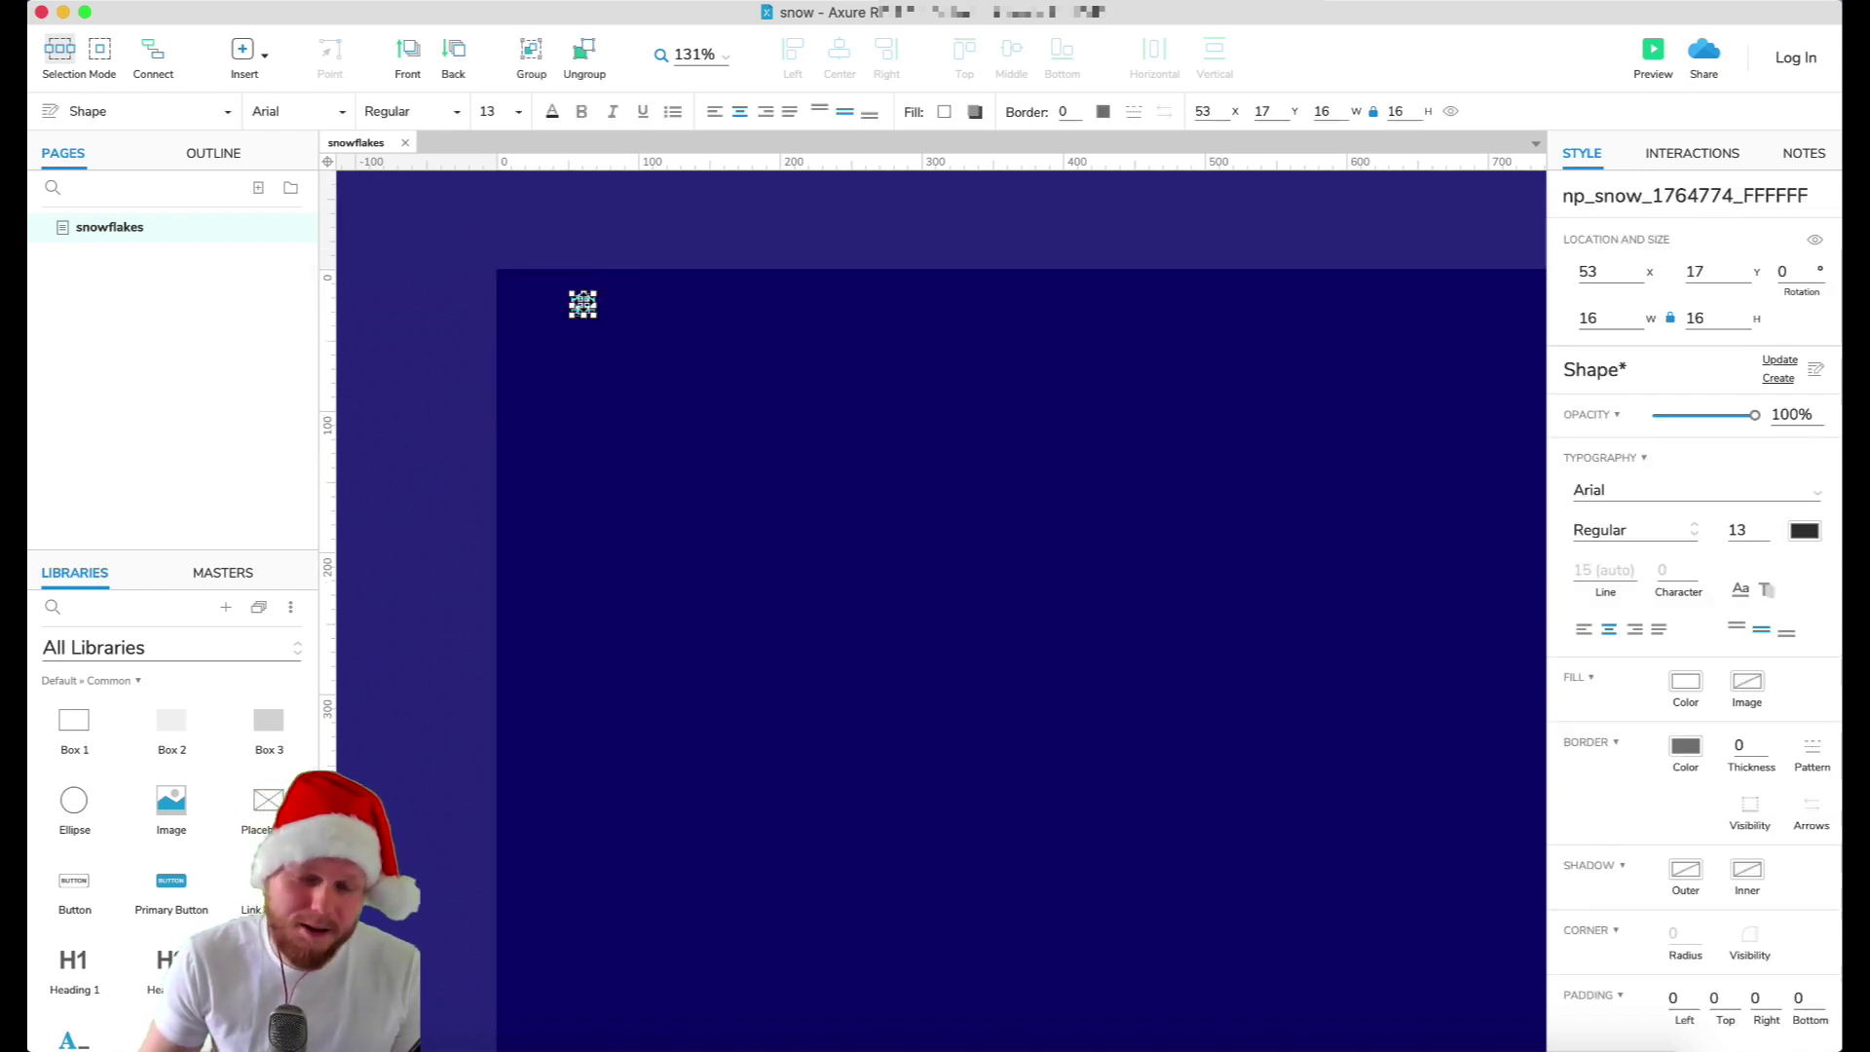
scroll(185, 847, down, 5)
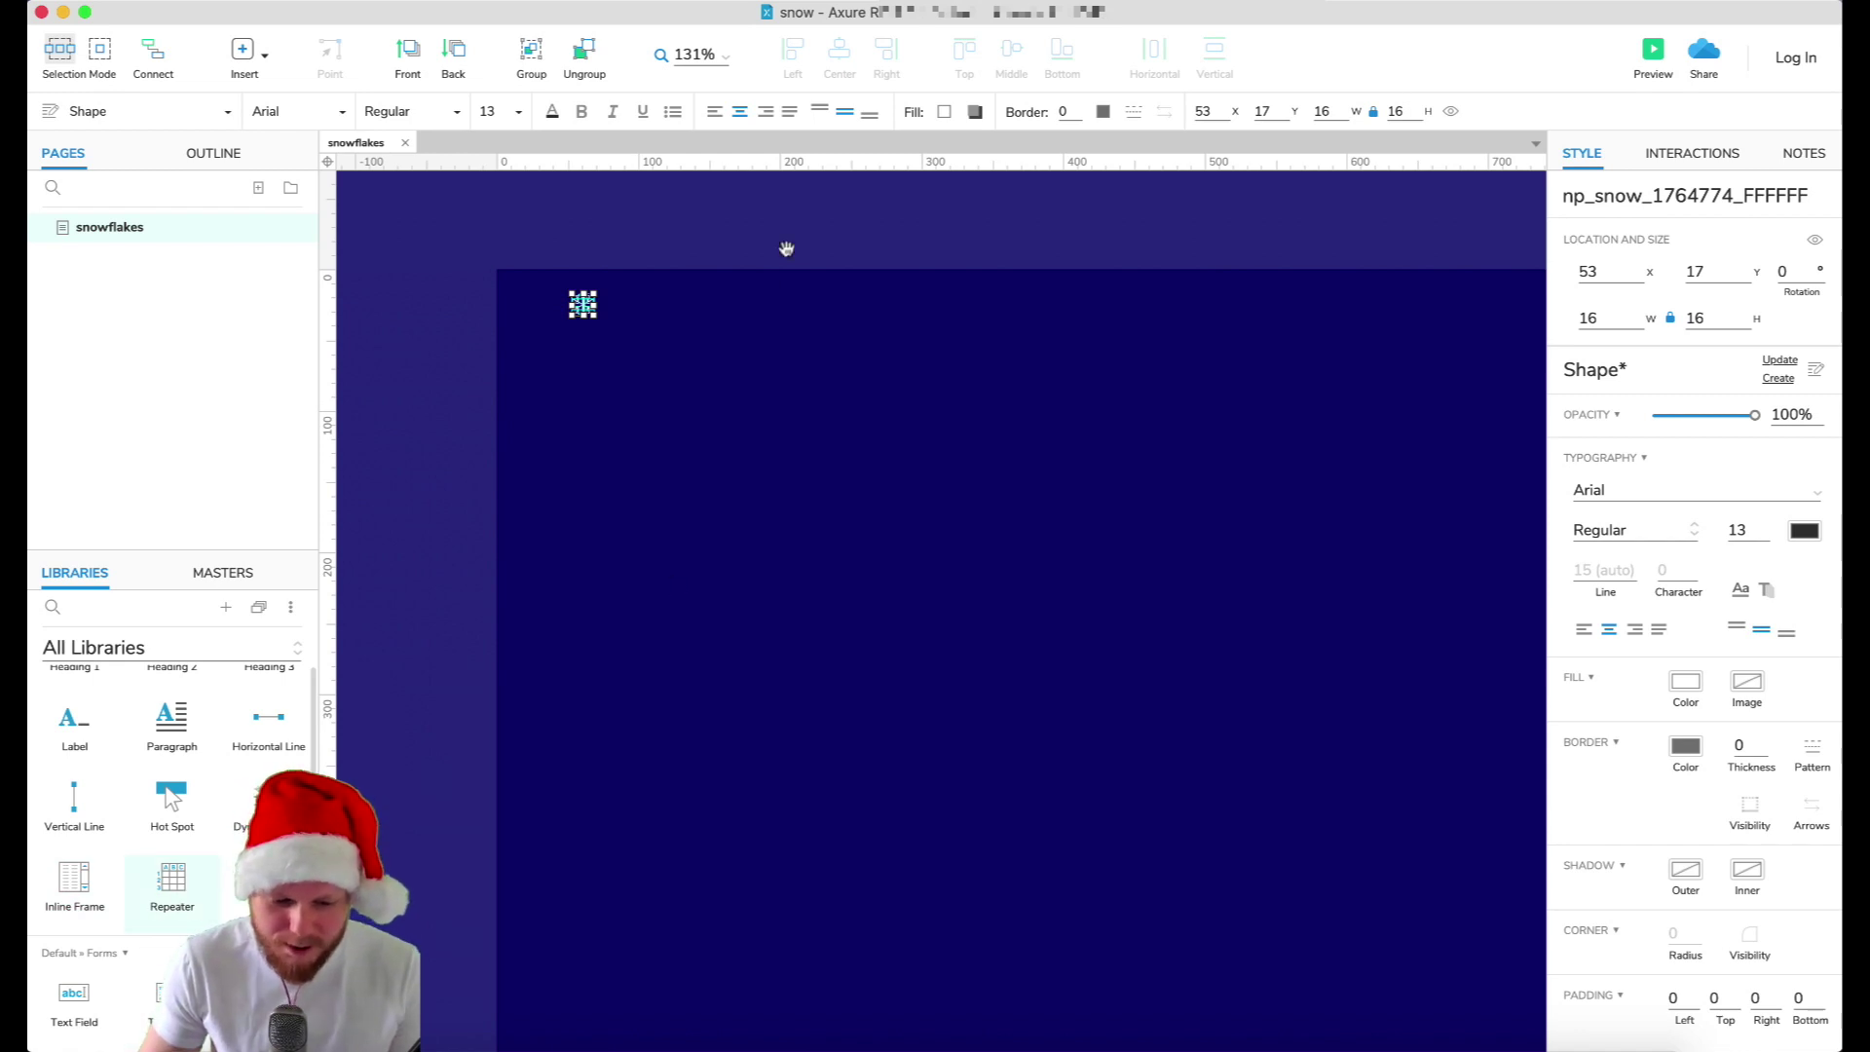
drag(787, 249, 683, 344)
drag(628, 271, 577, 368)
click(751, 372)
double_click(751, 372)
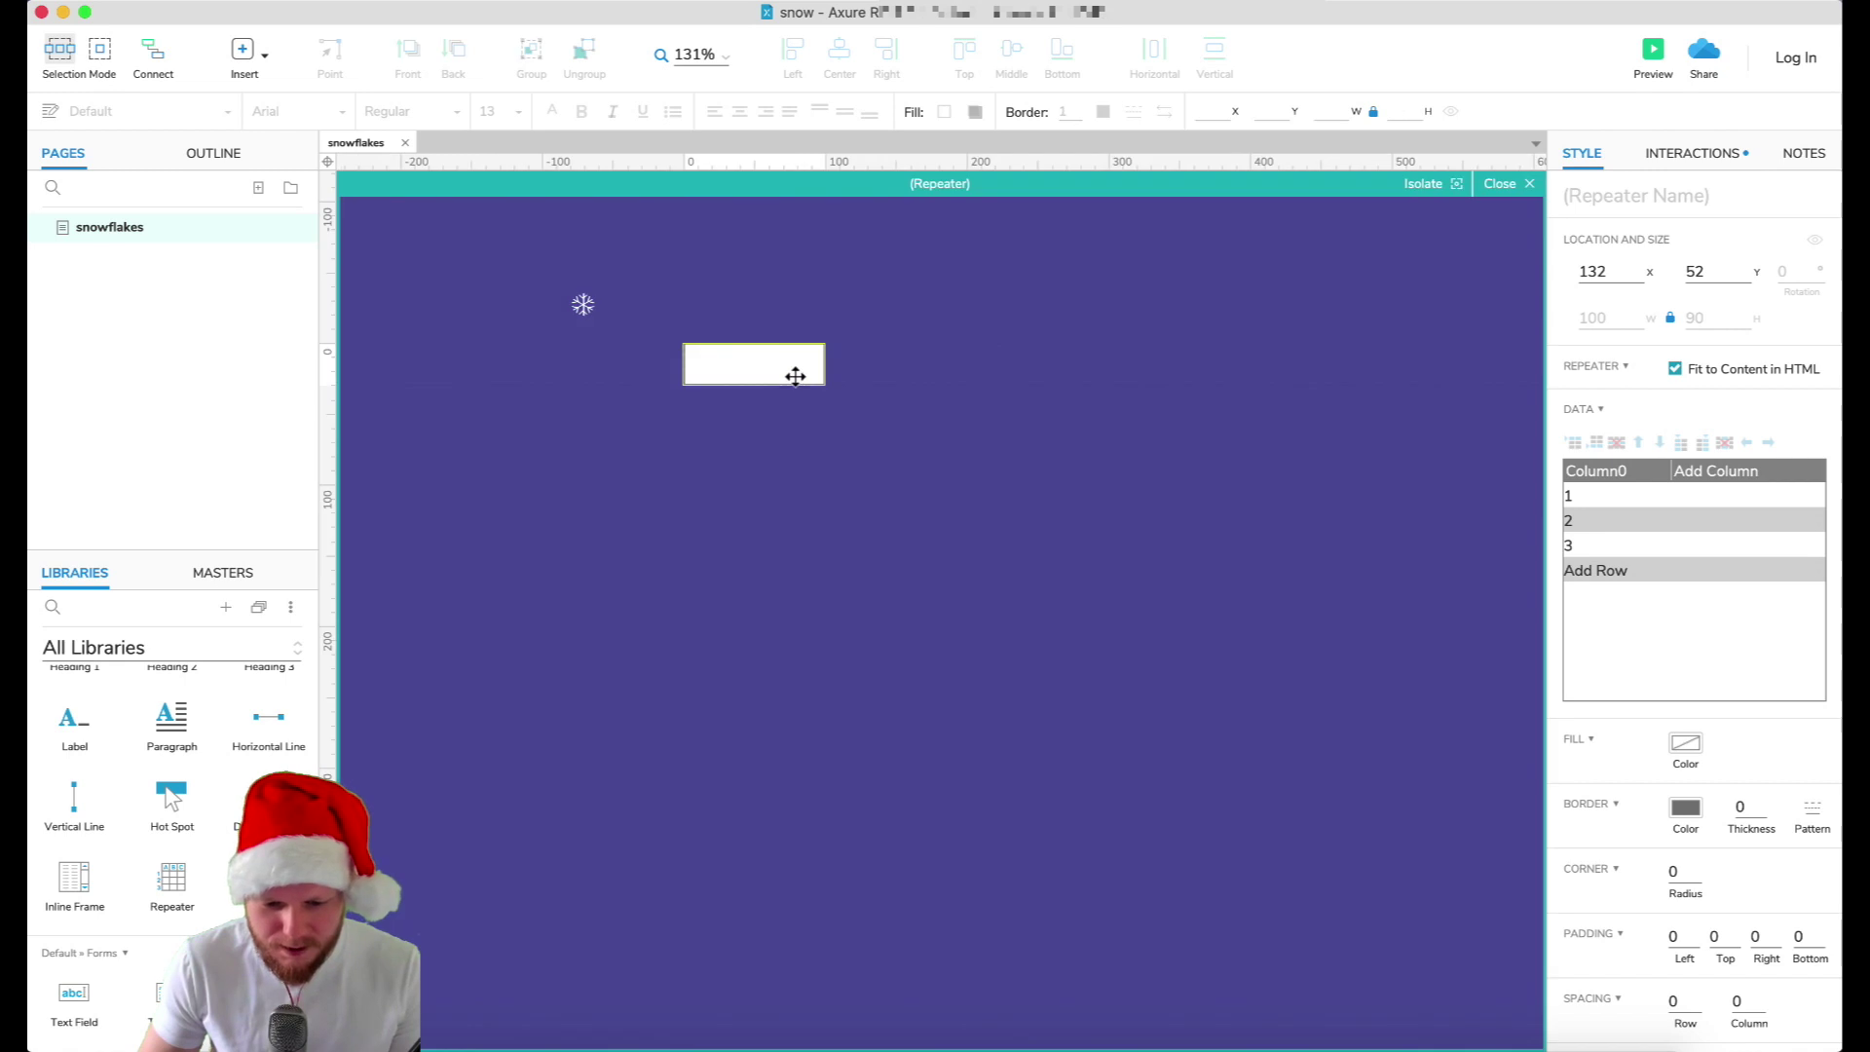
key(ctrl+v)
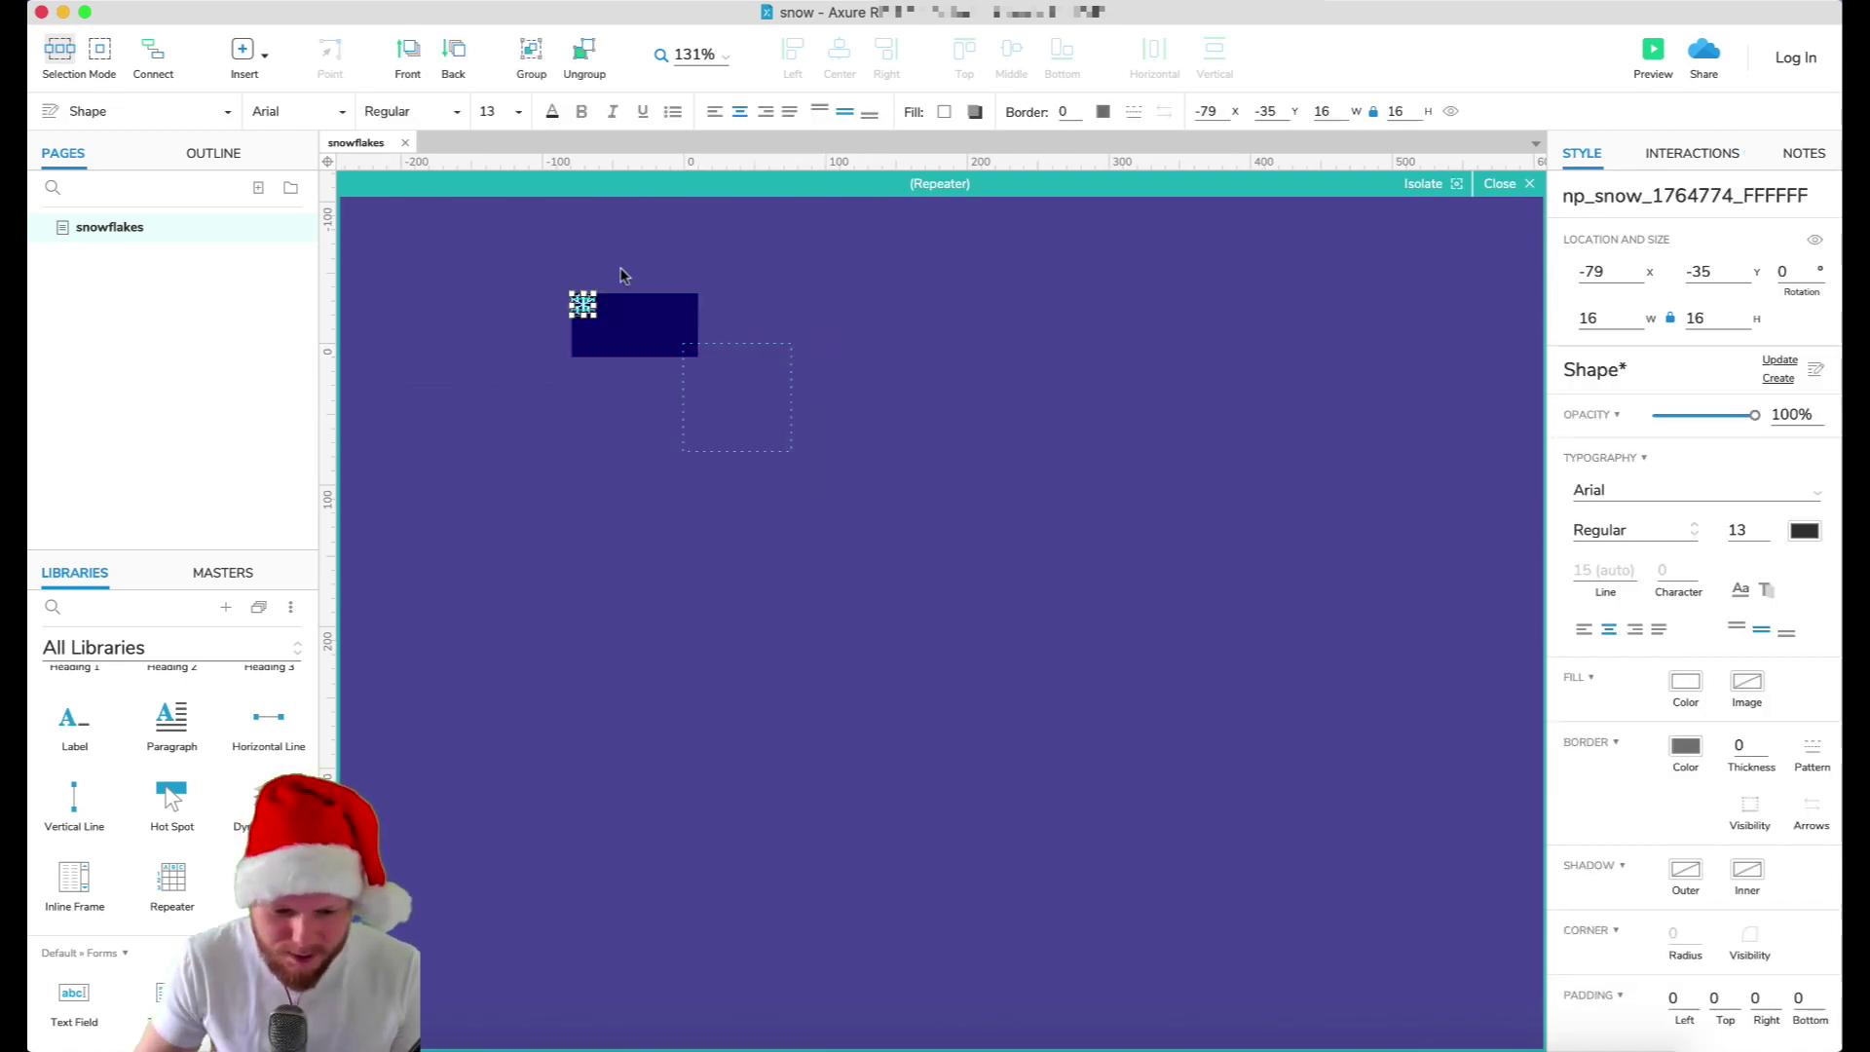
drag(583, 305, 698, 351)
click(1057, 283)
click(1500, 184)
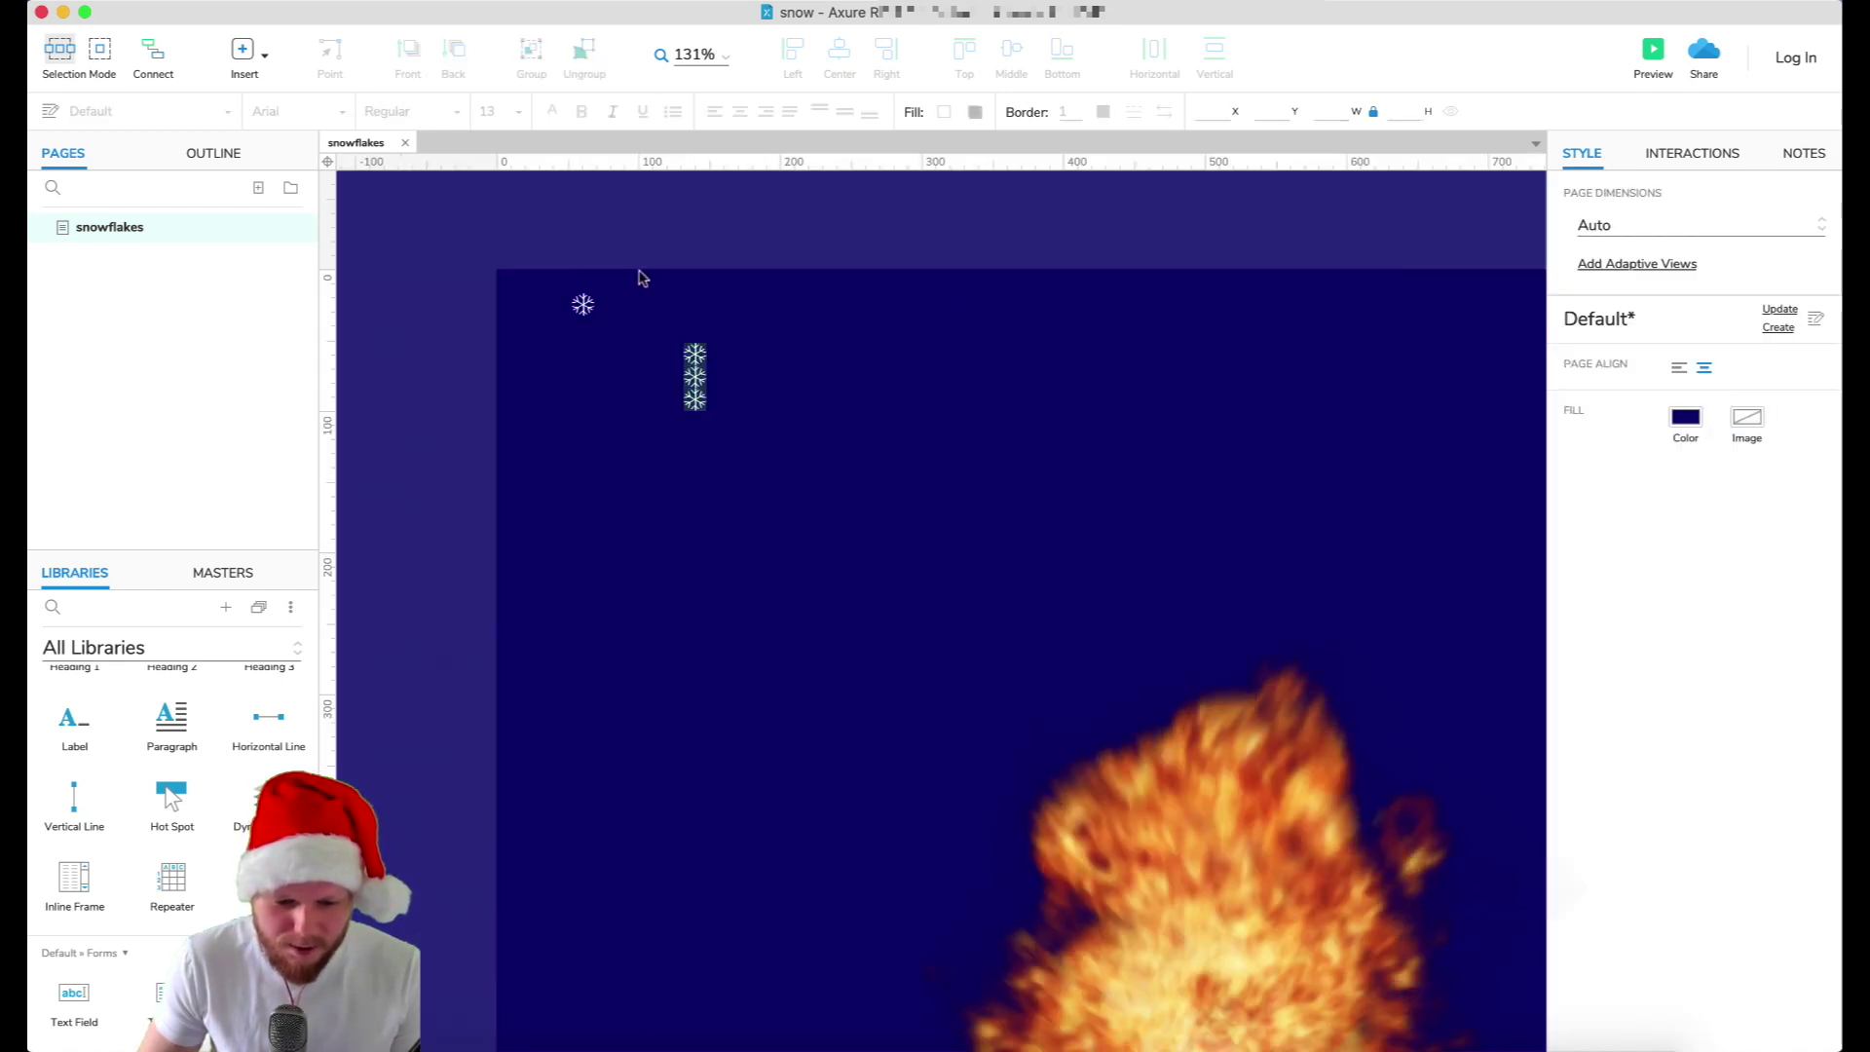
- Rename the repeater data column to Size, keep one row, and position it at 73, 33
double_click(1602, 471)
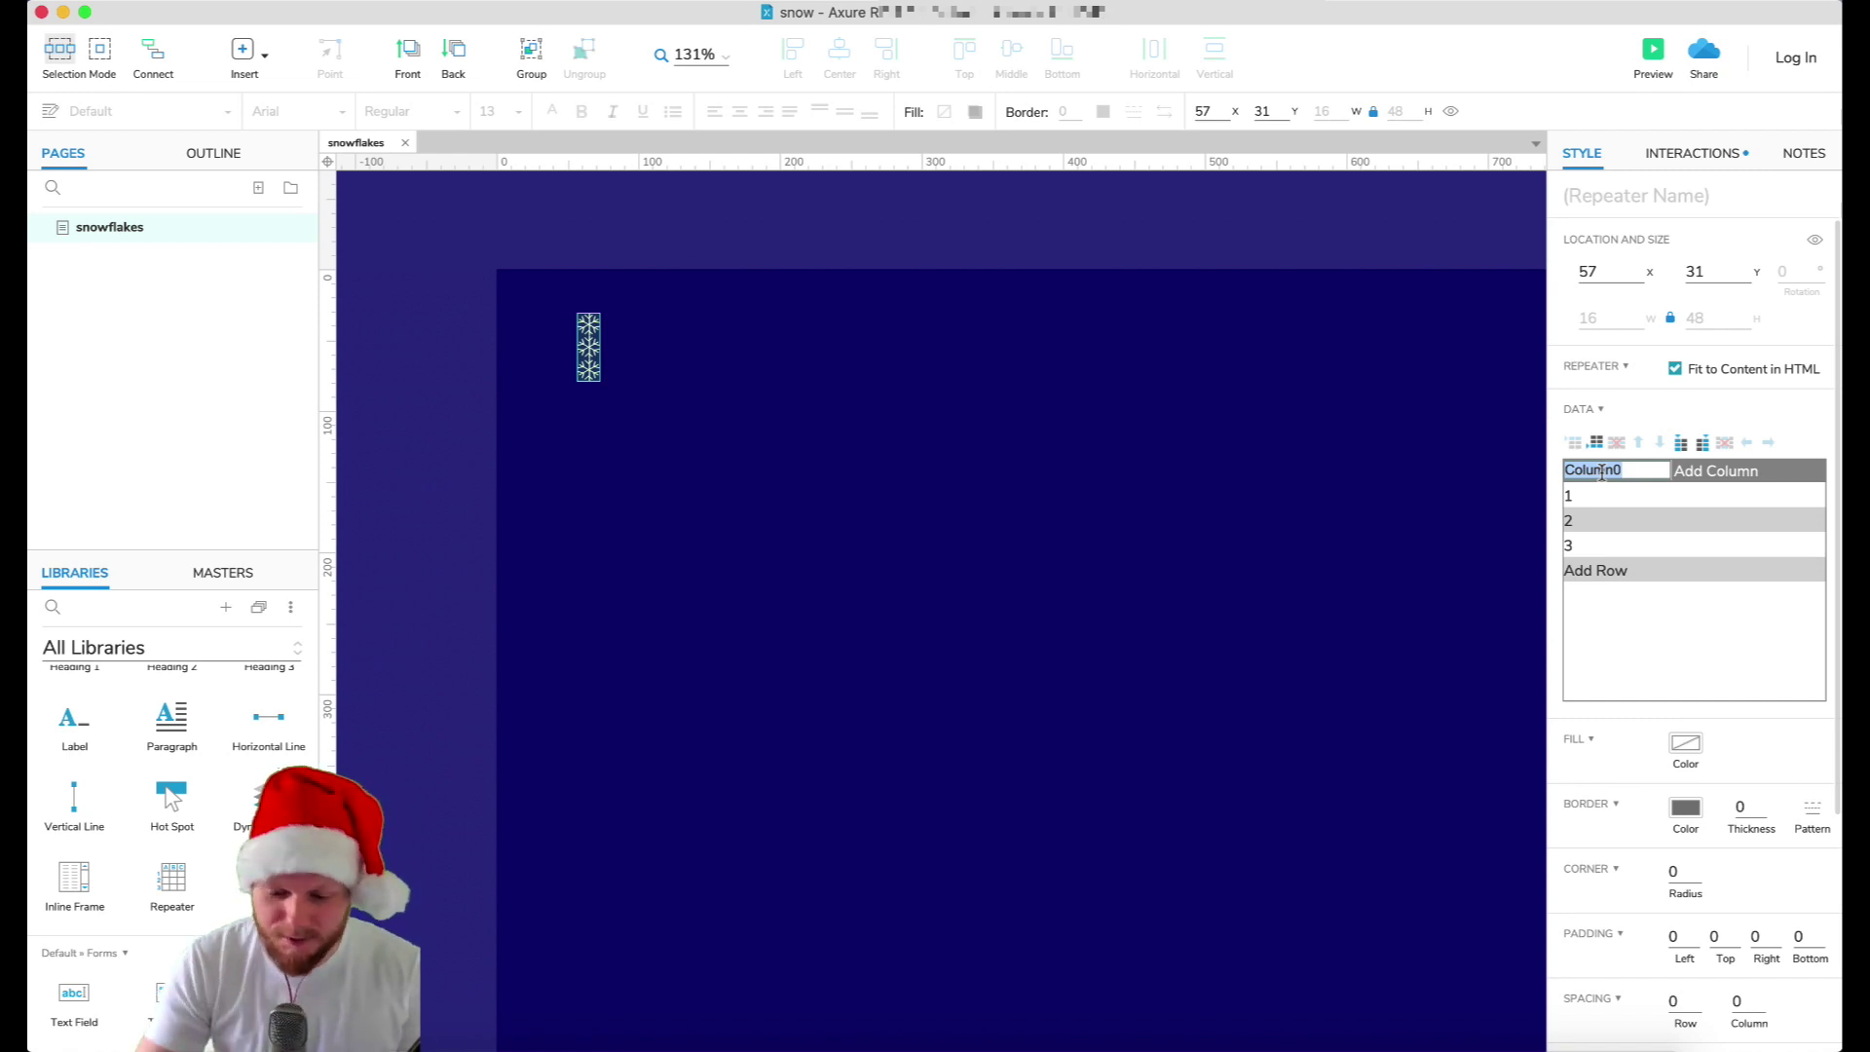
text(Size)
key(Return)
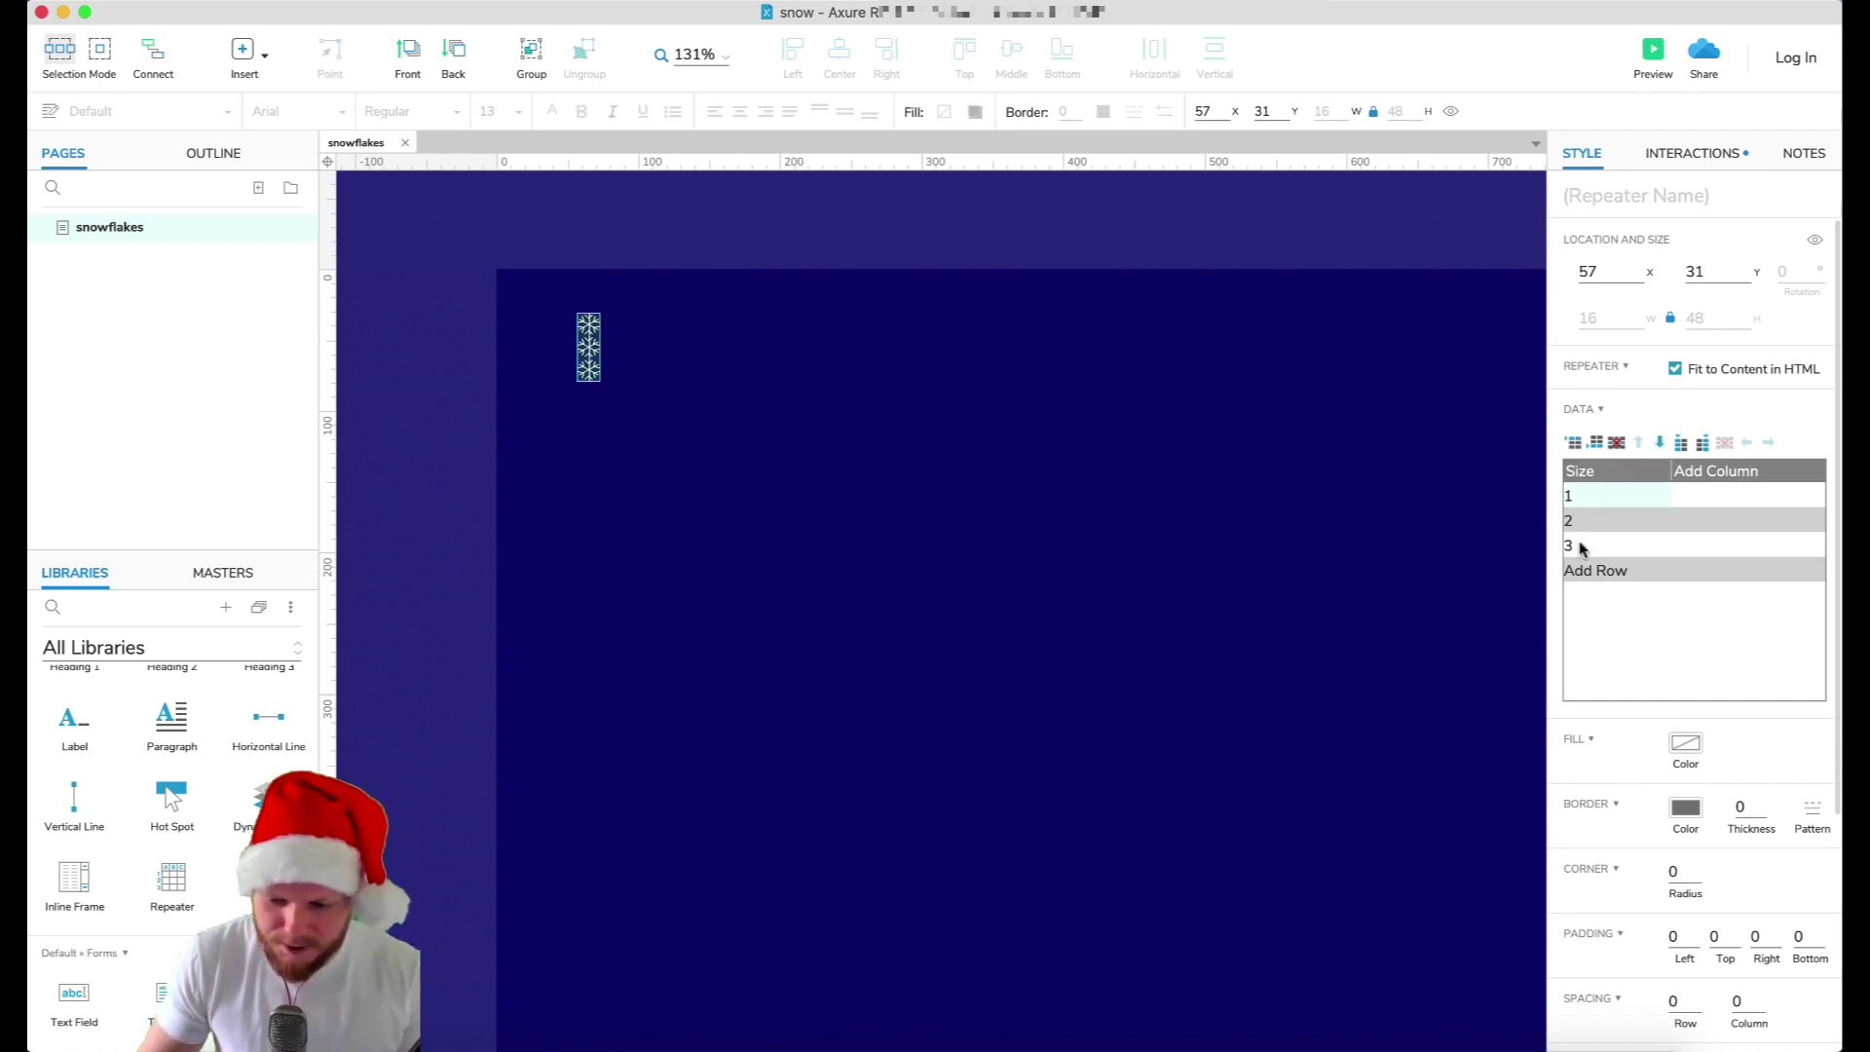
click(1616, 443)
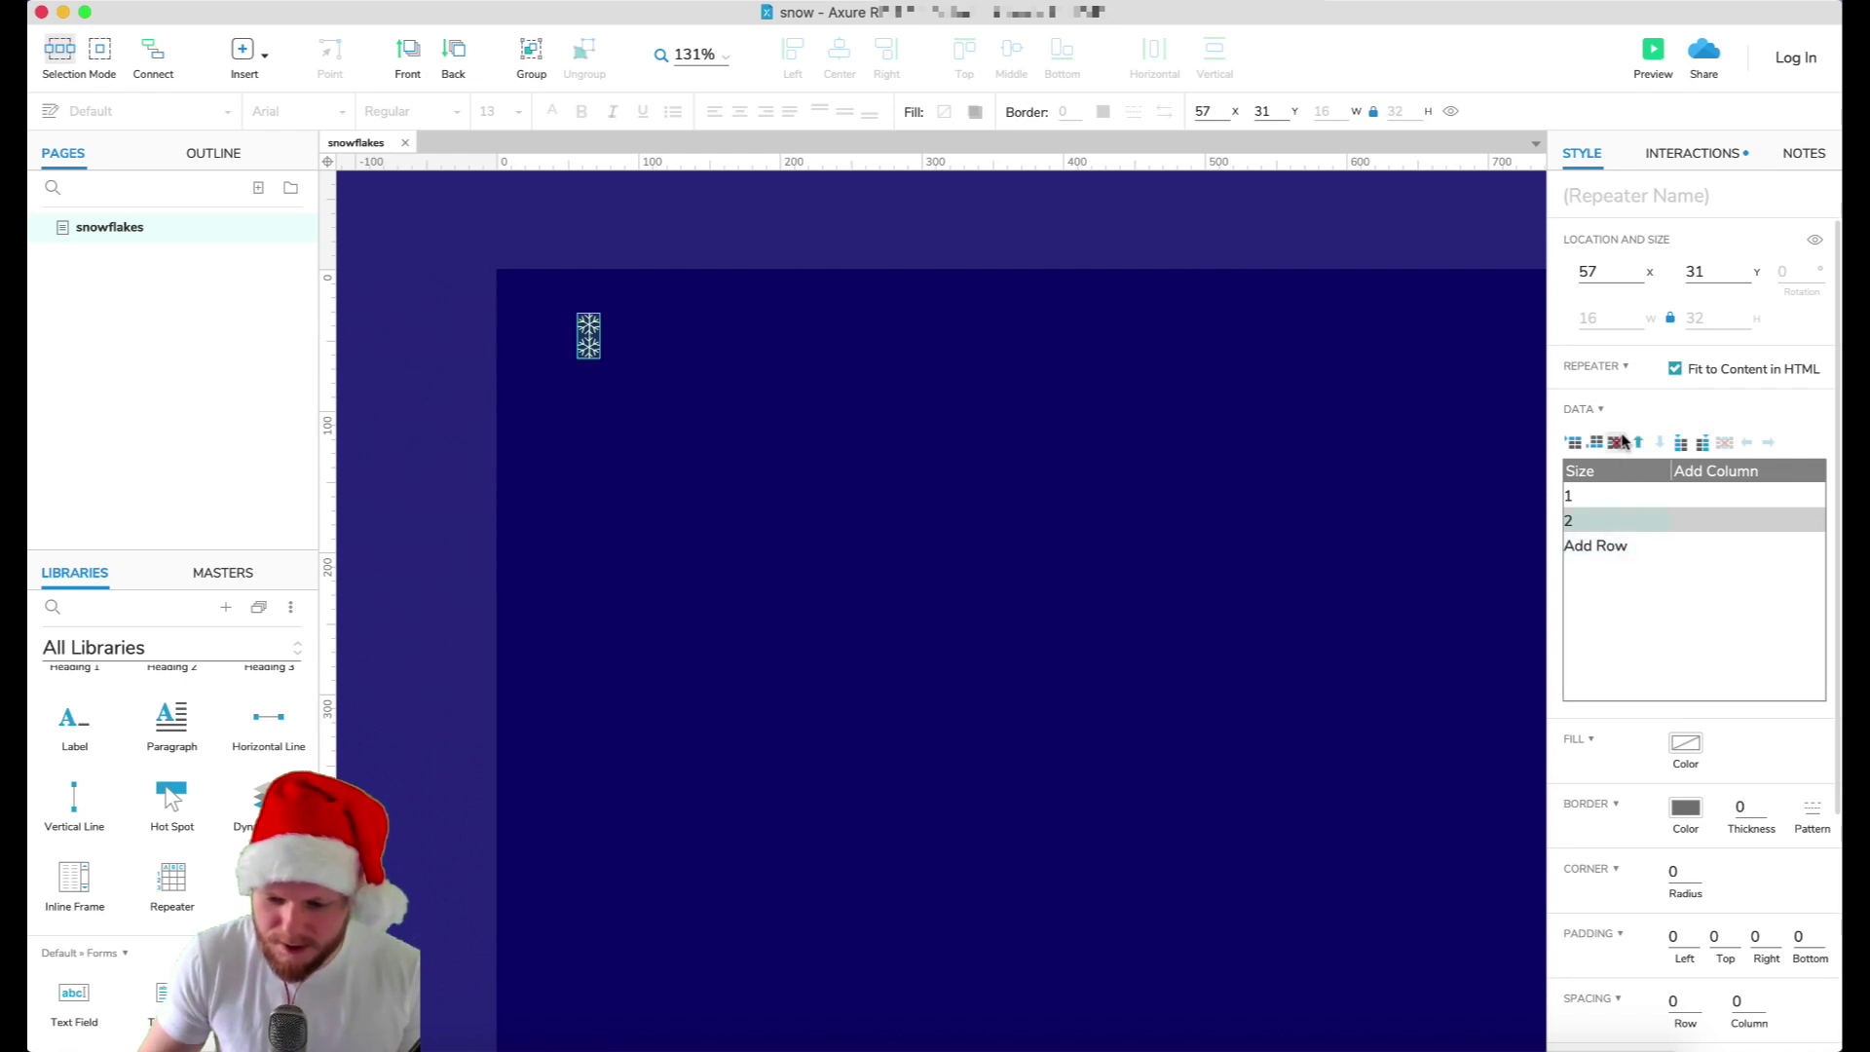
click(1617, 443)
click(633, 287)
click(588, 323)
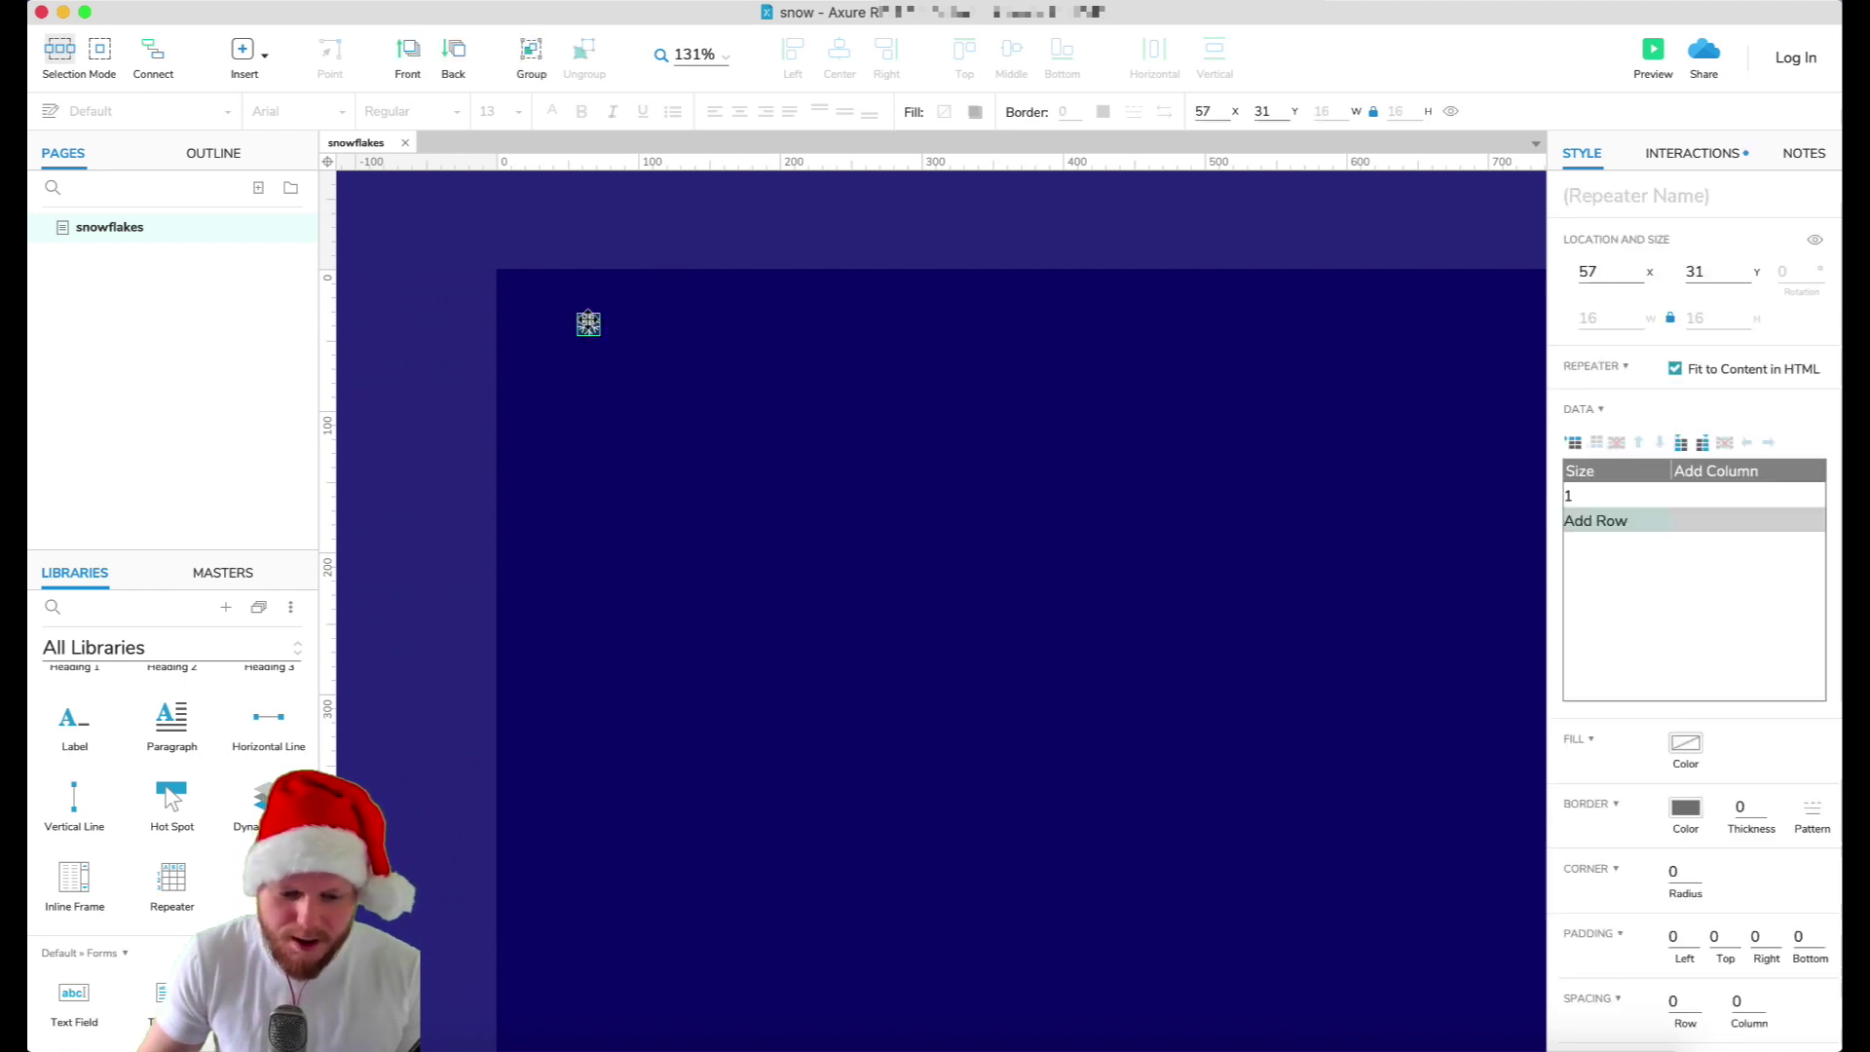
mouse_move(588, 323)
mouse_down()
mouse_move(612, 303)
mouse_move(612, 327)
mouse_up()
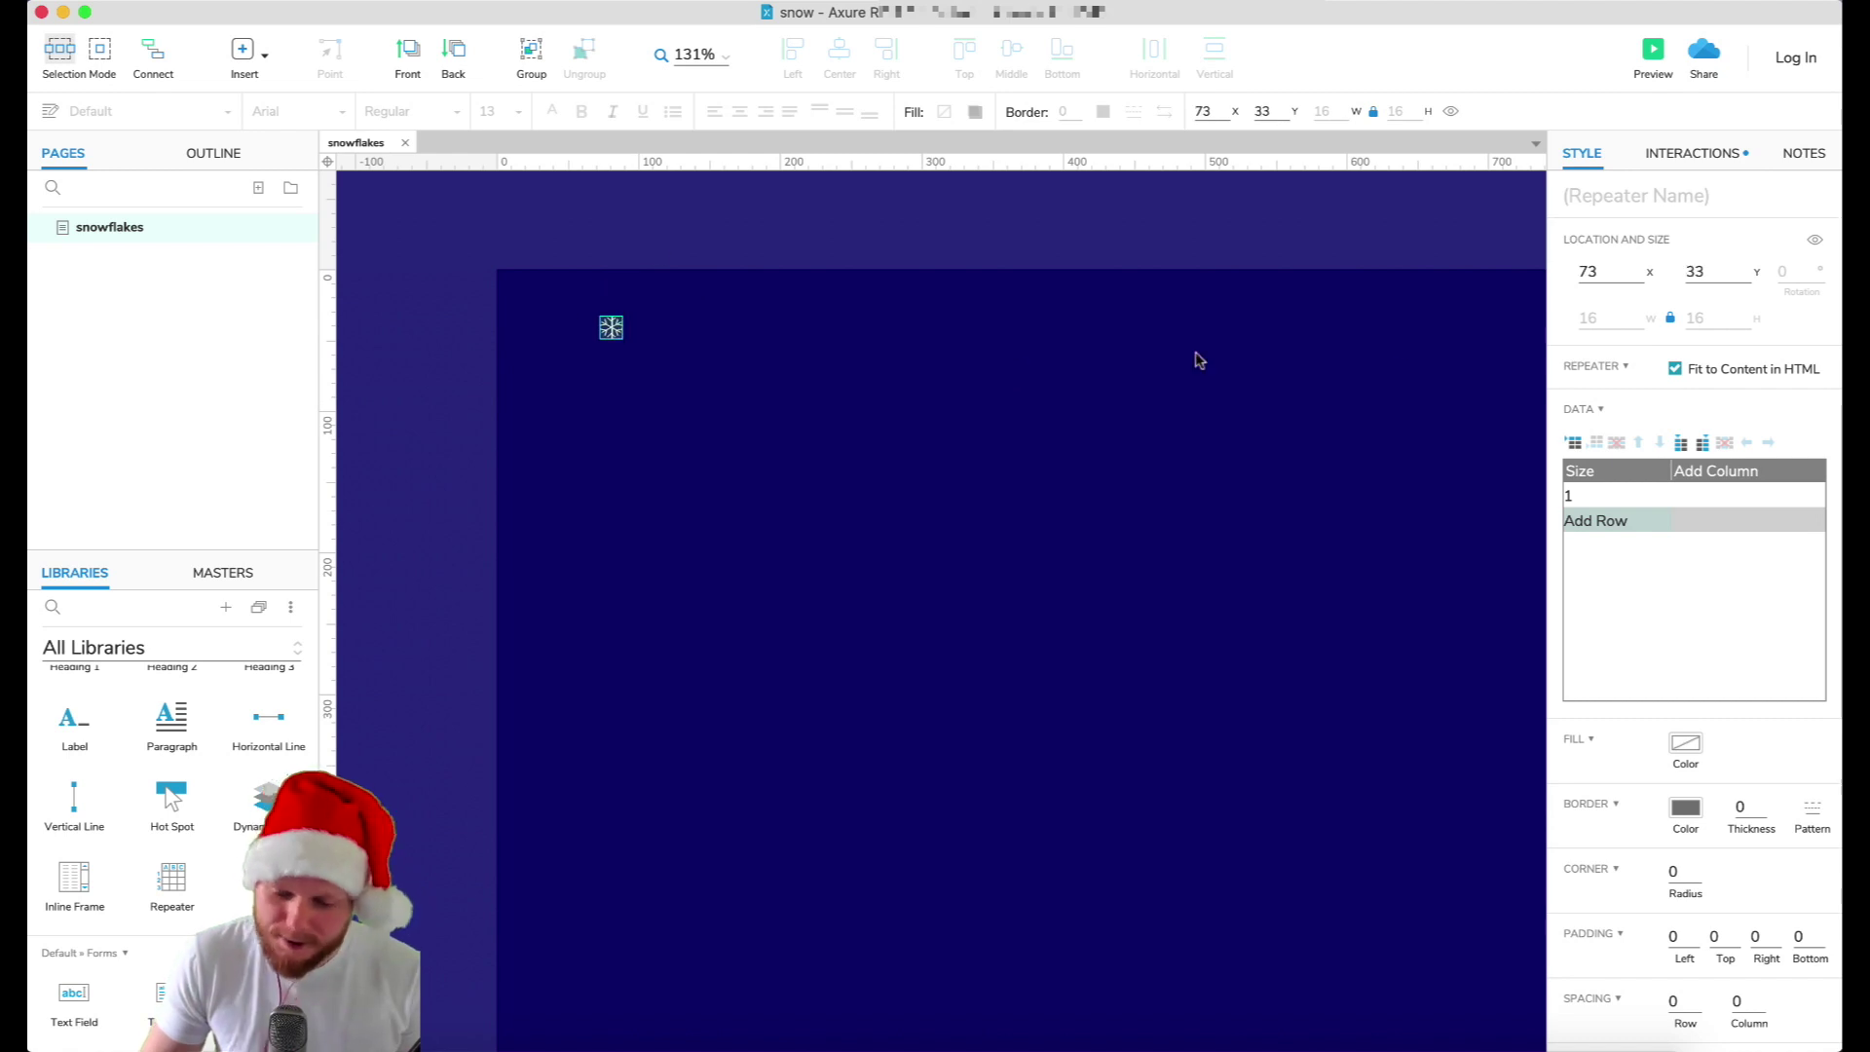
- Replace the Item Loaded Set Text action with Set Size targeting np_snow_1764774_FFFFFF
click(1691, 153)
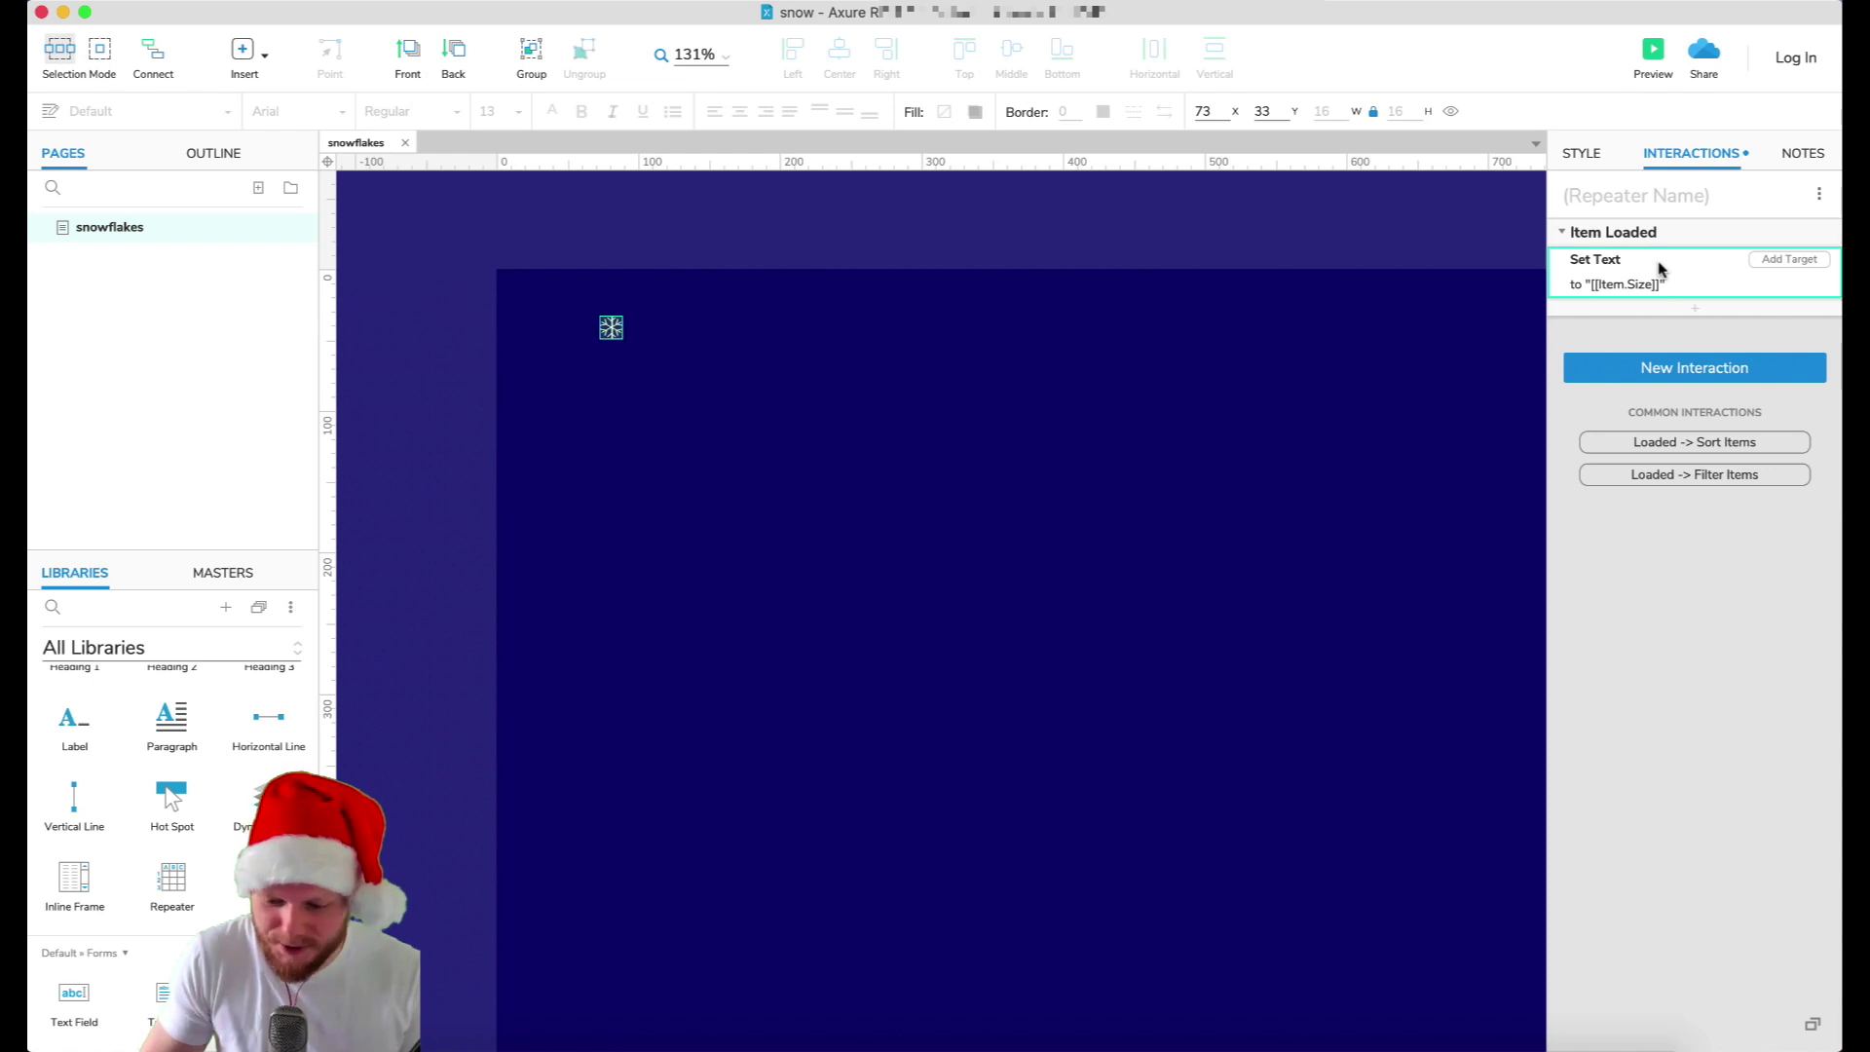
key(Delete)
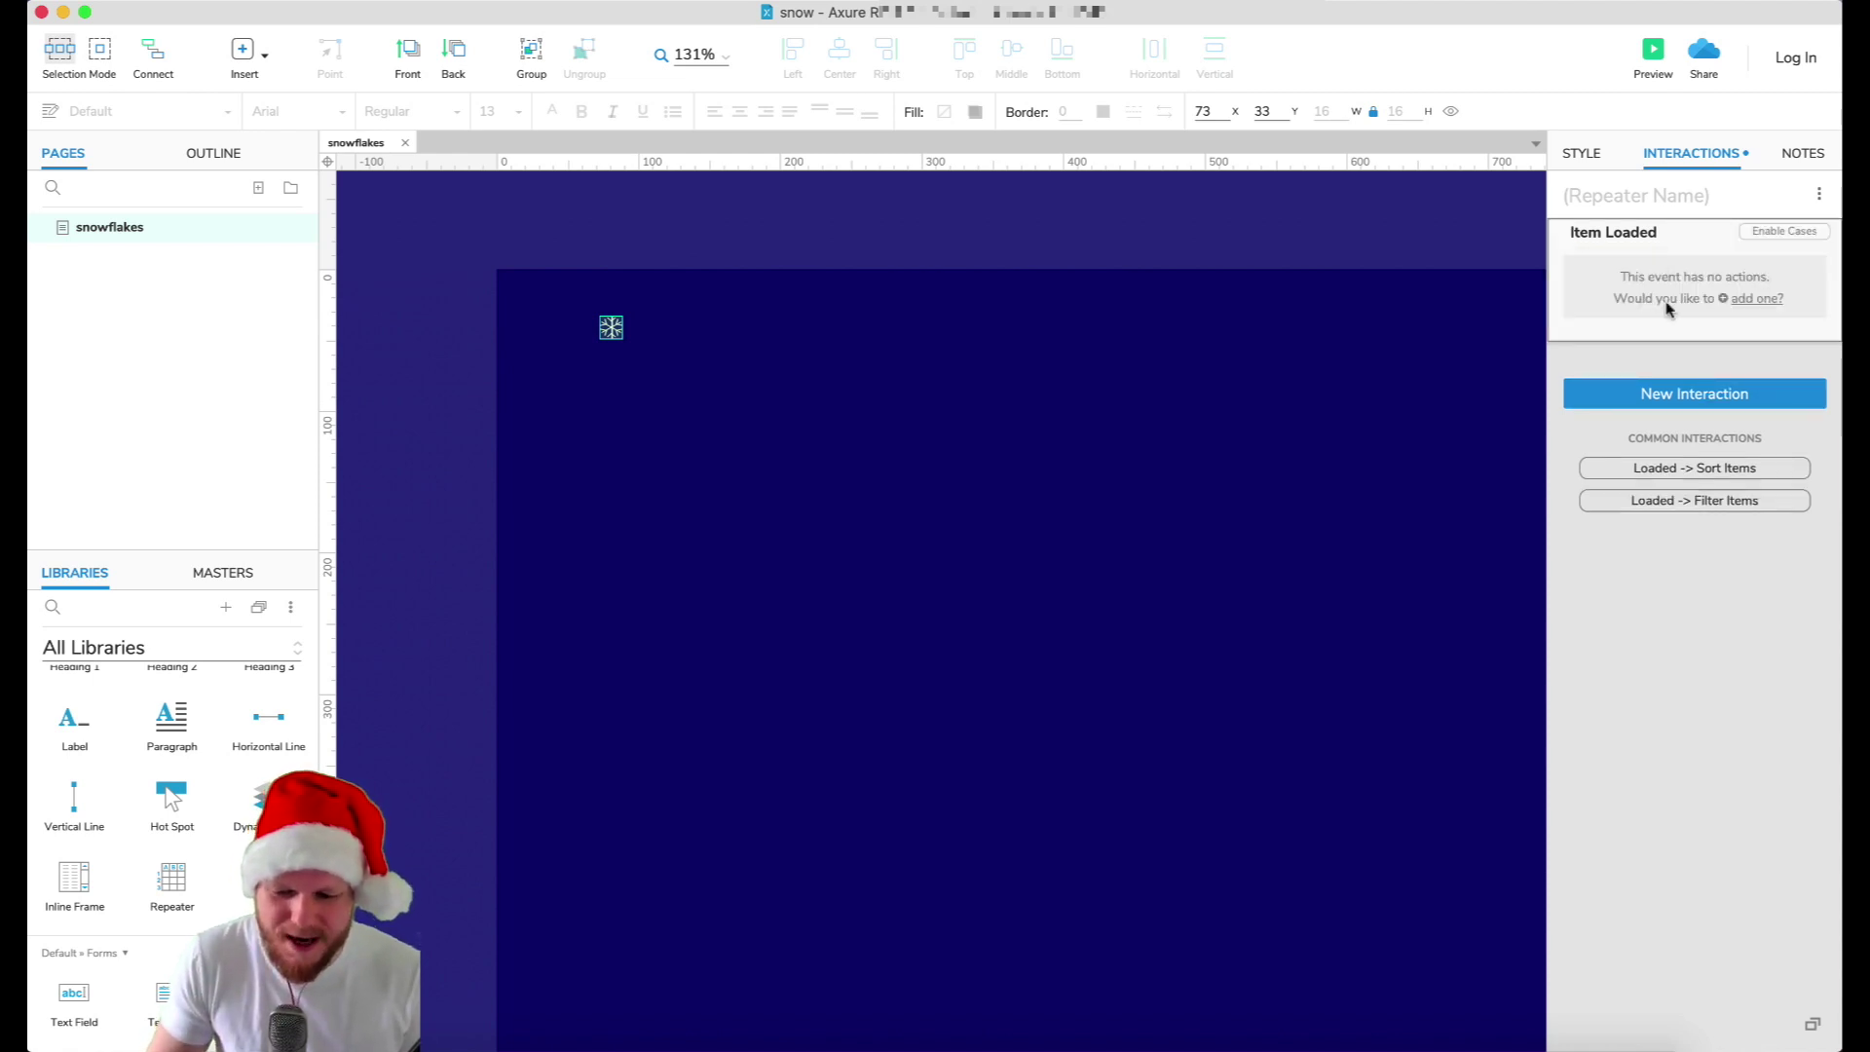
click(1667, 304)
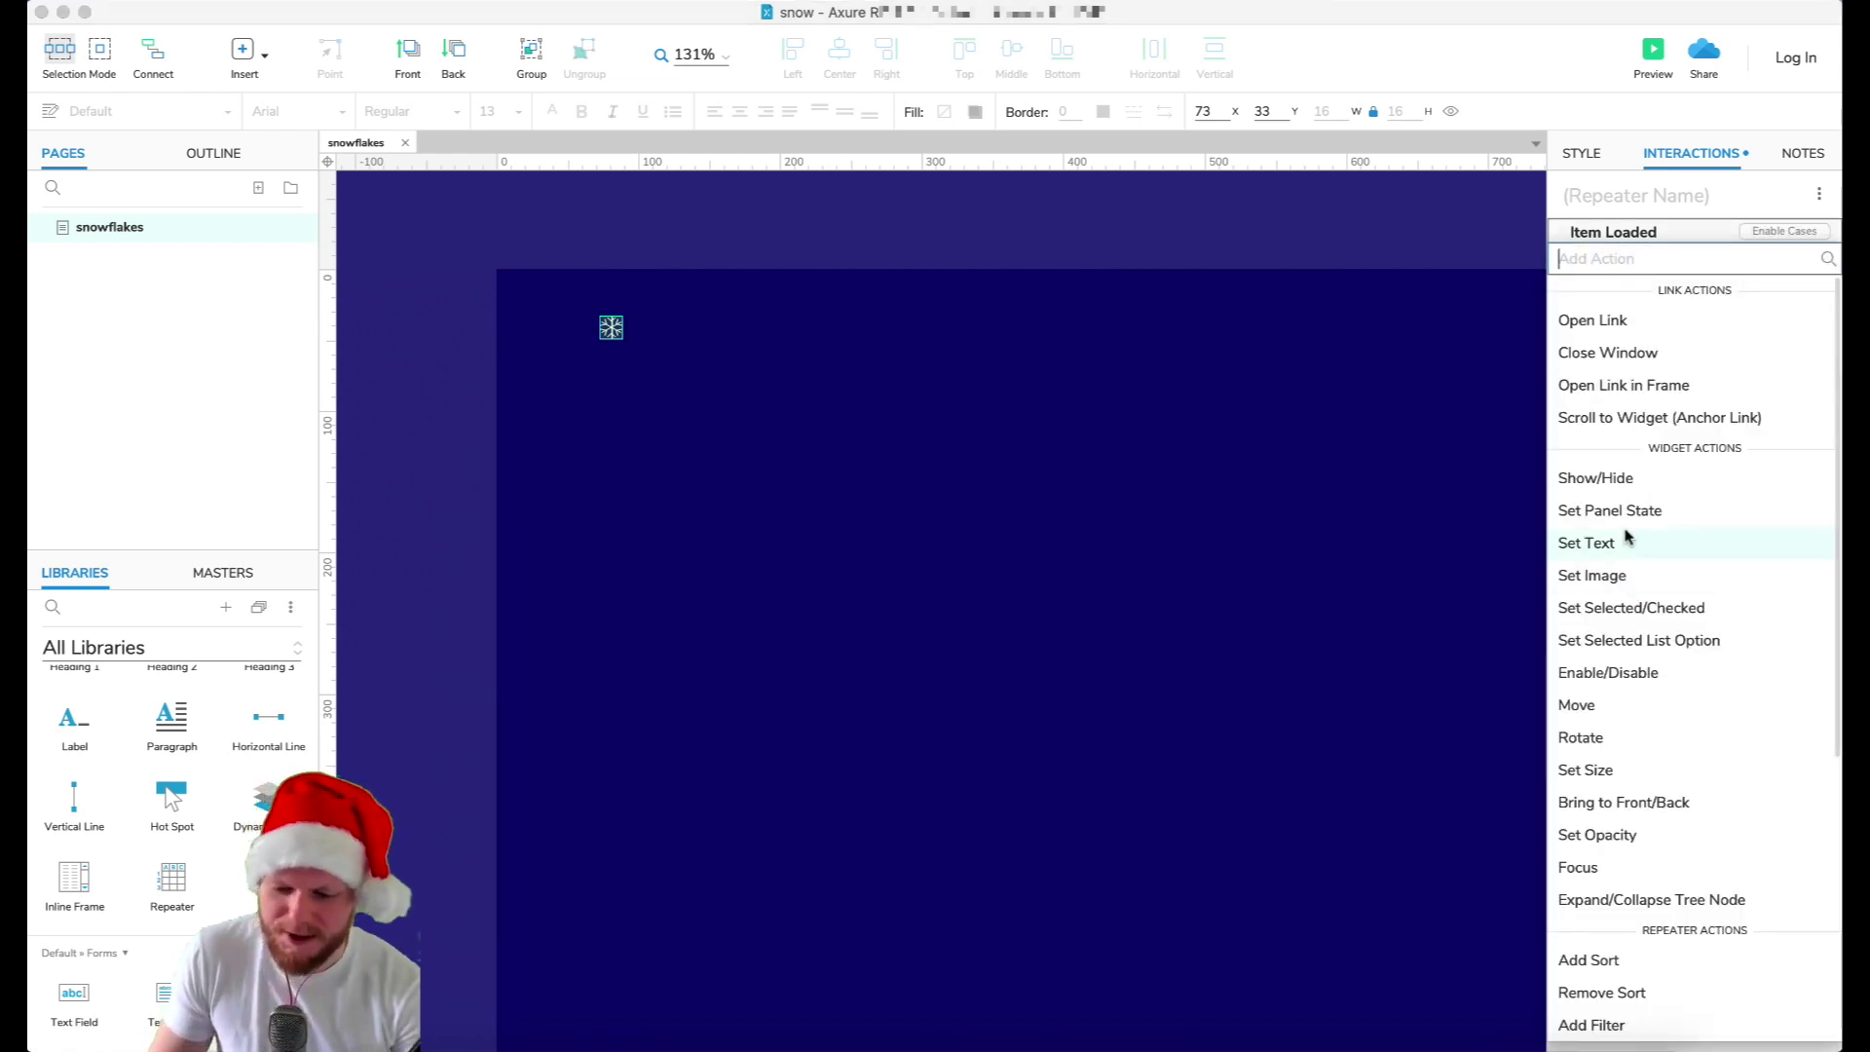
click(1587, 769)
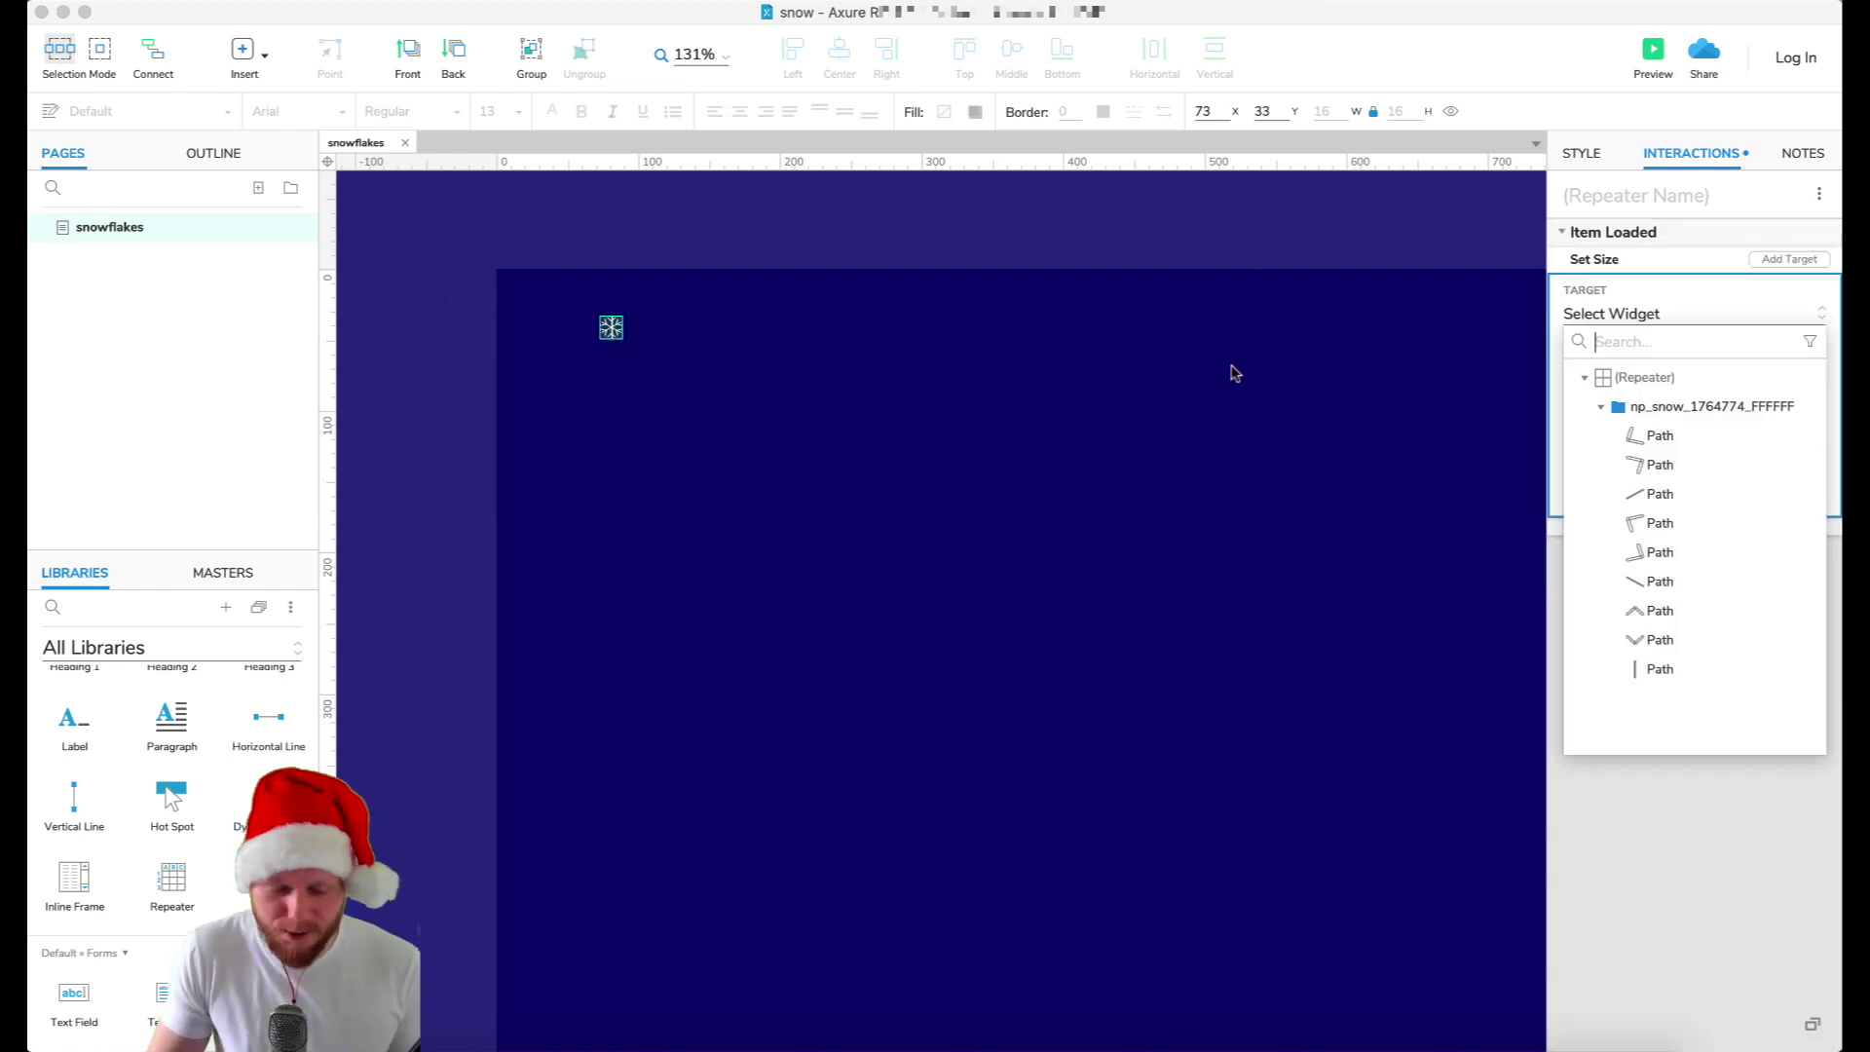
click(1699, 303)
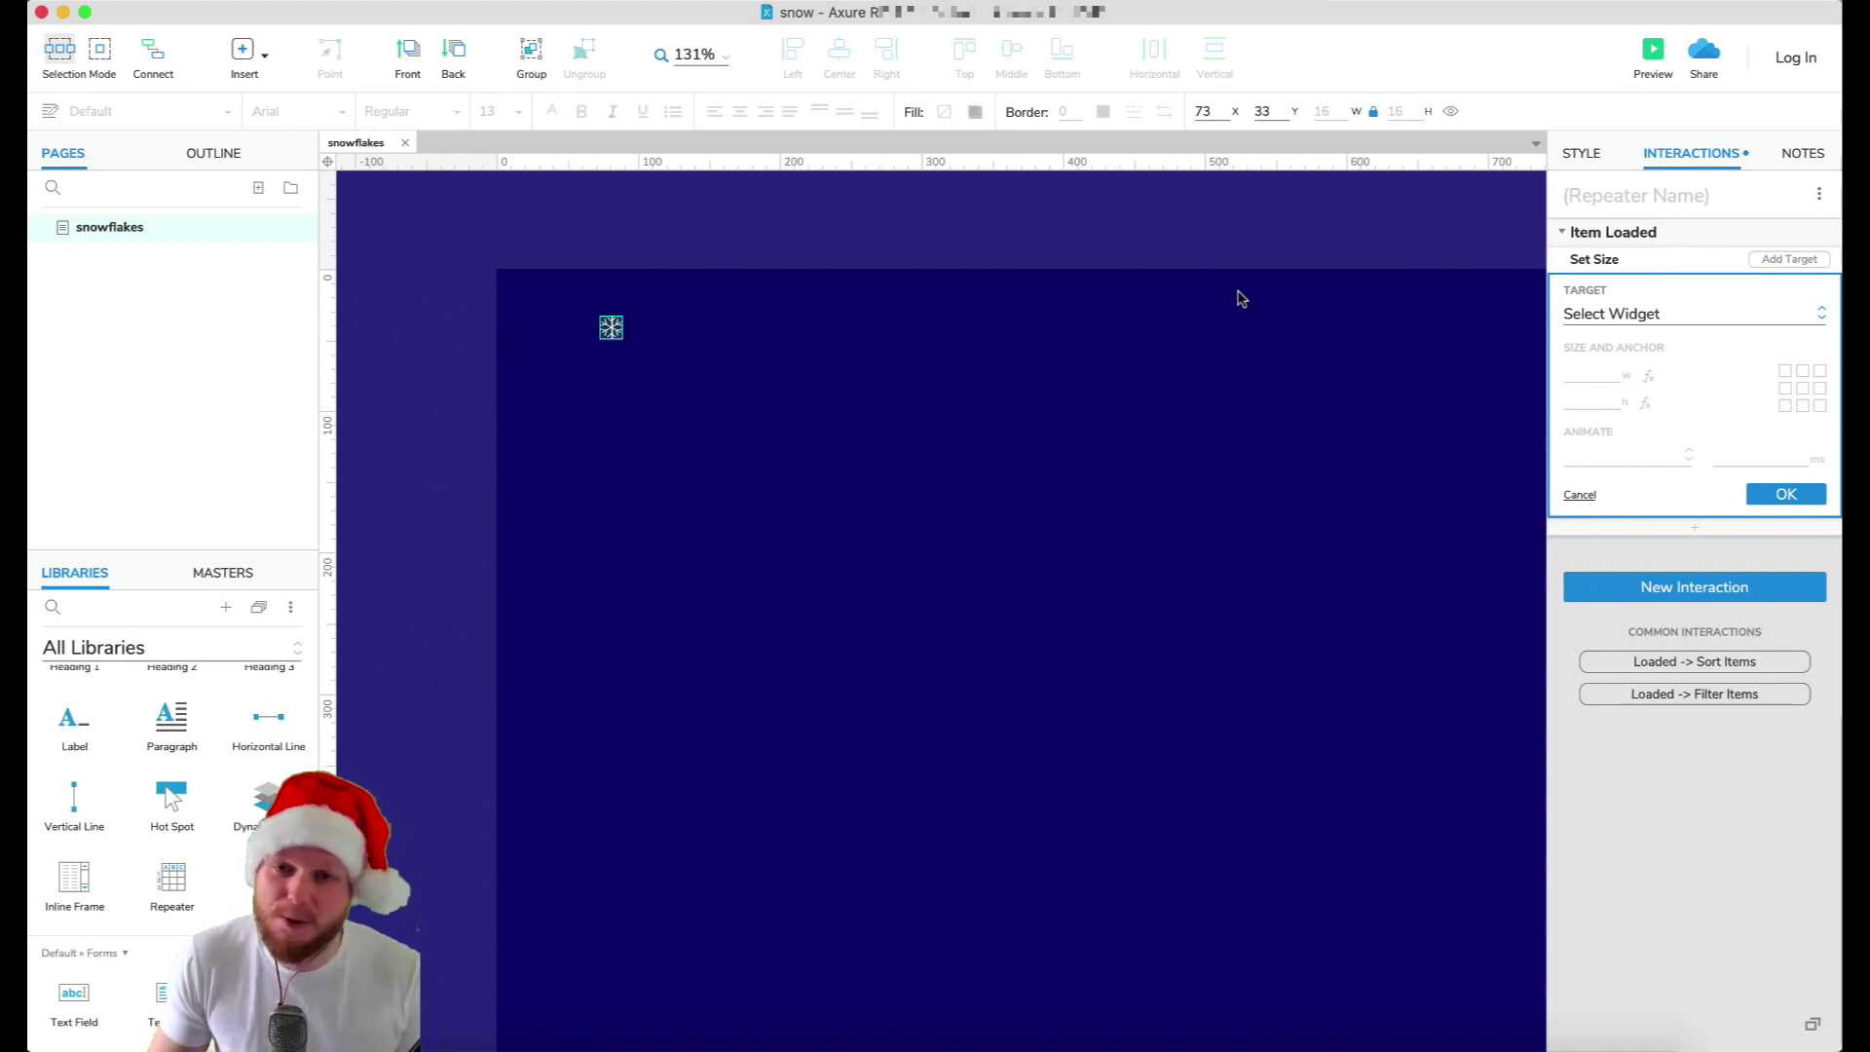
click(1668, 316)
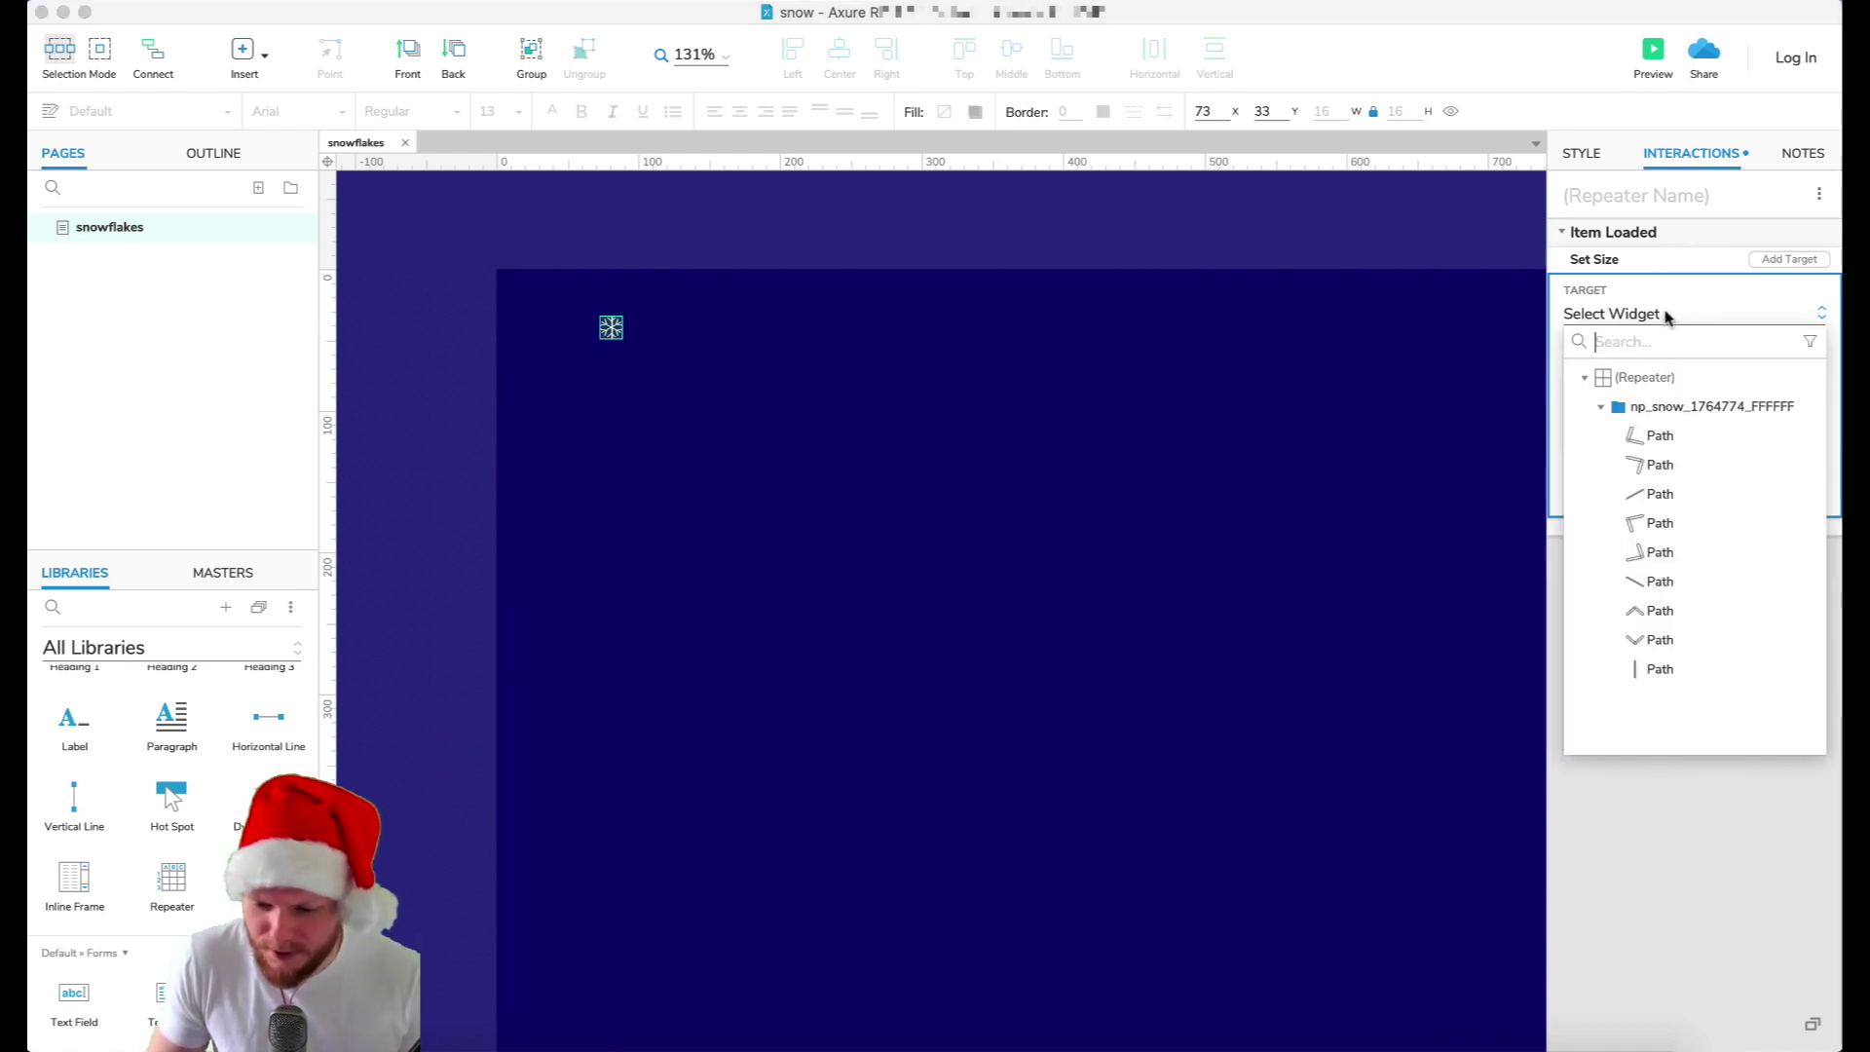
click(1671, 408)
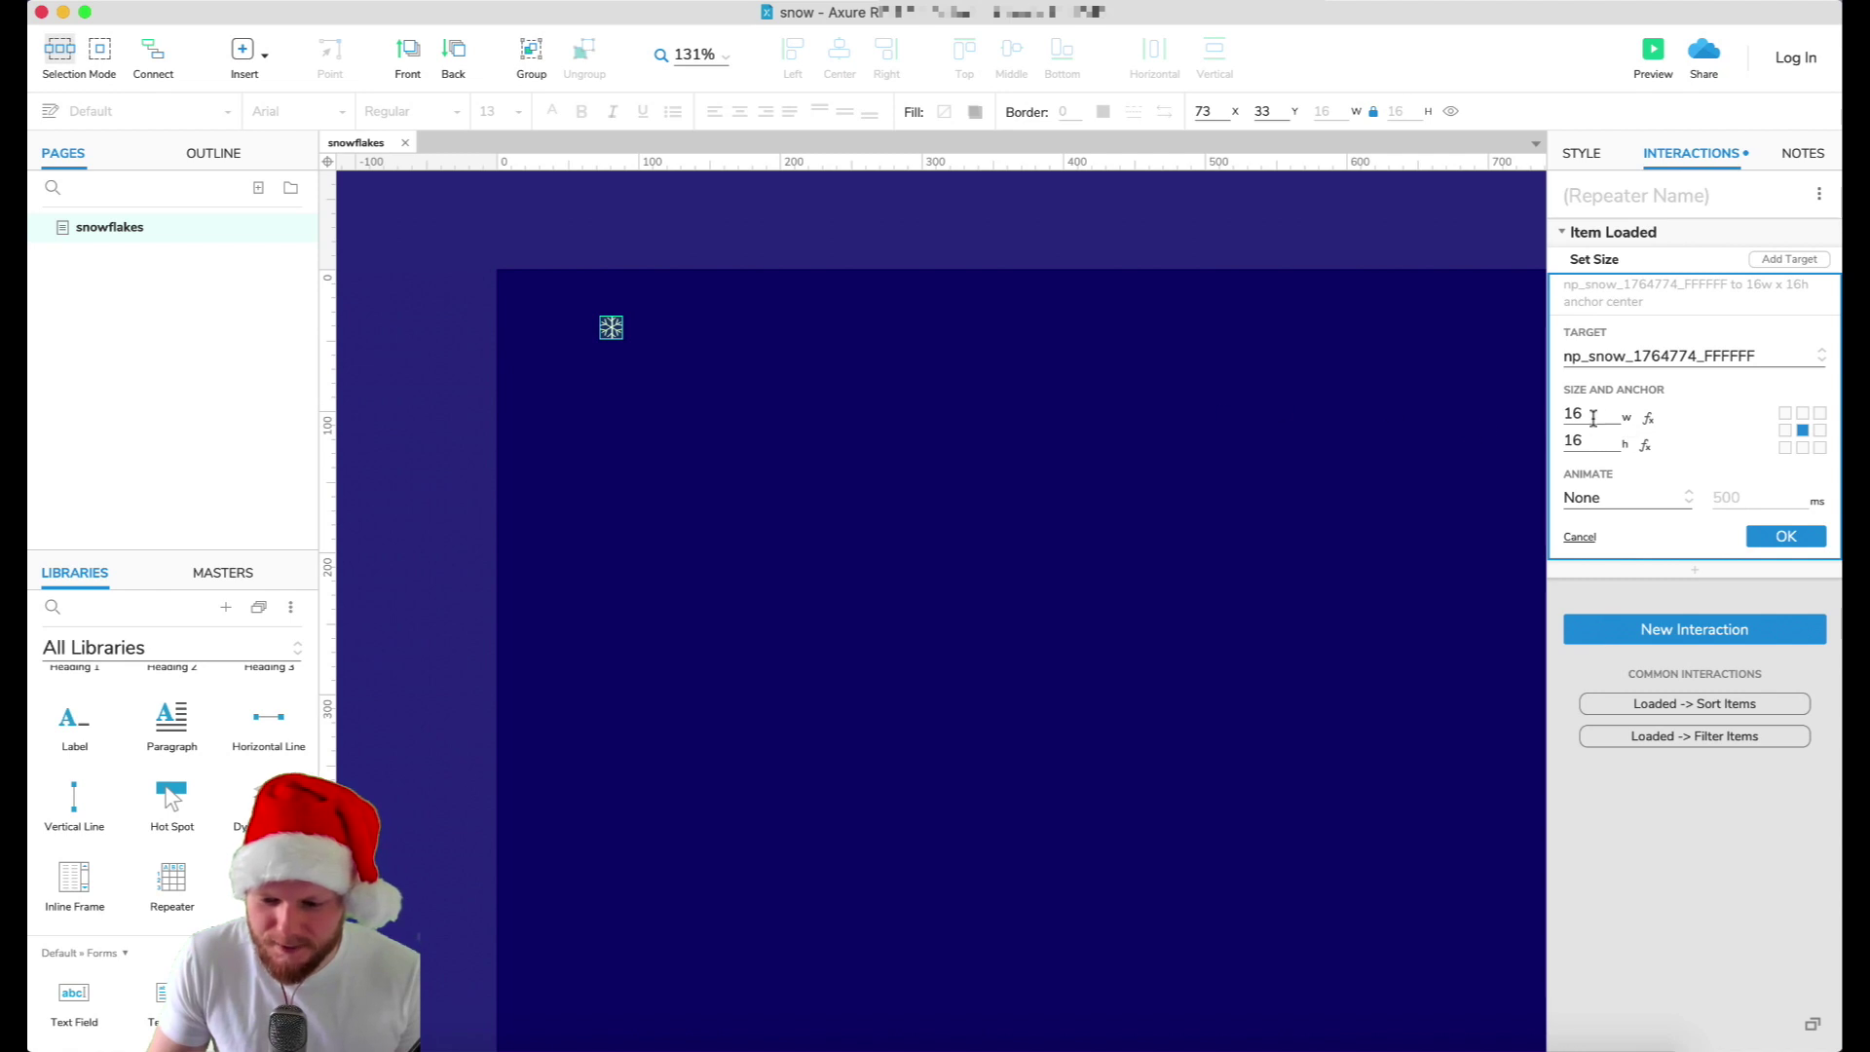
click(1648, 419)
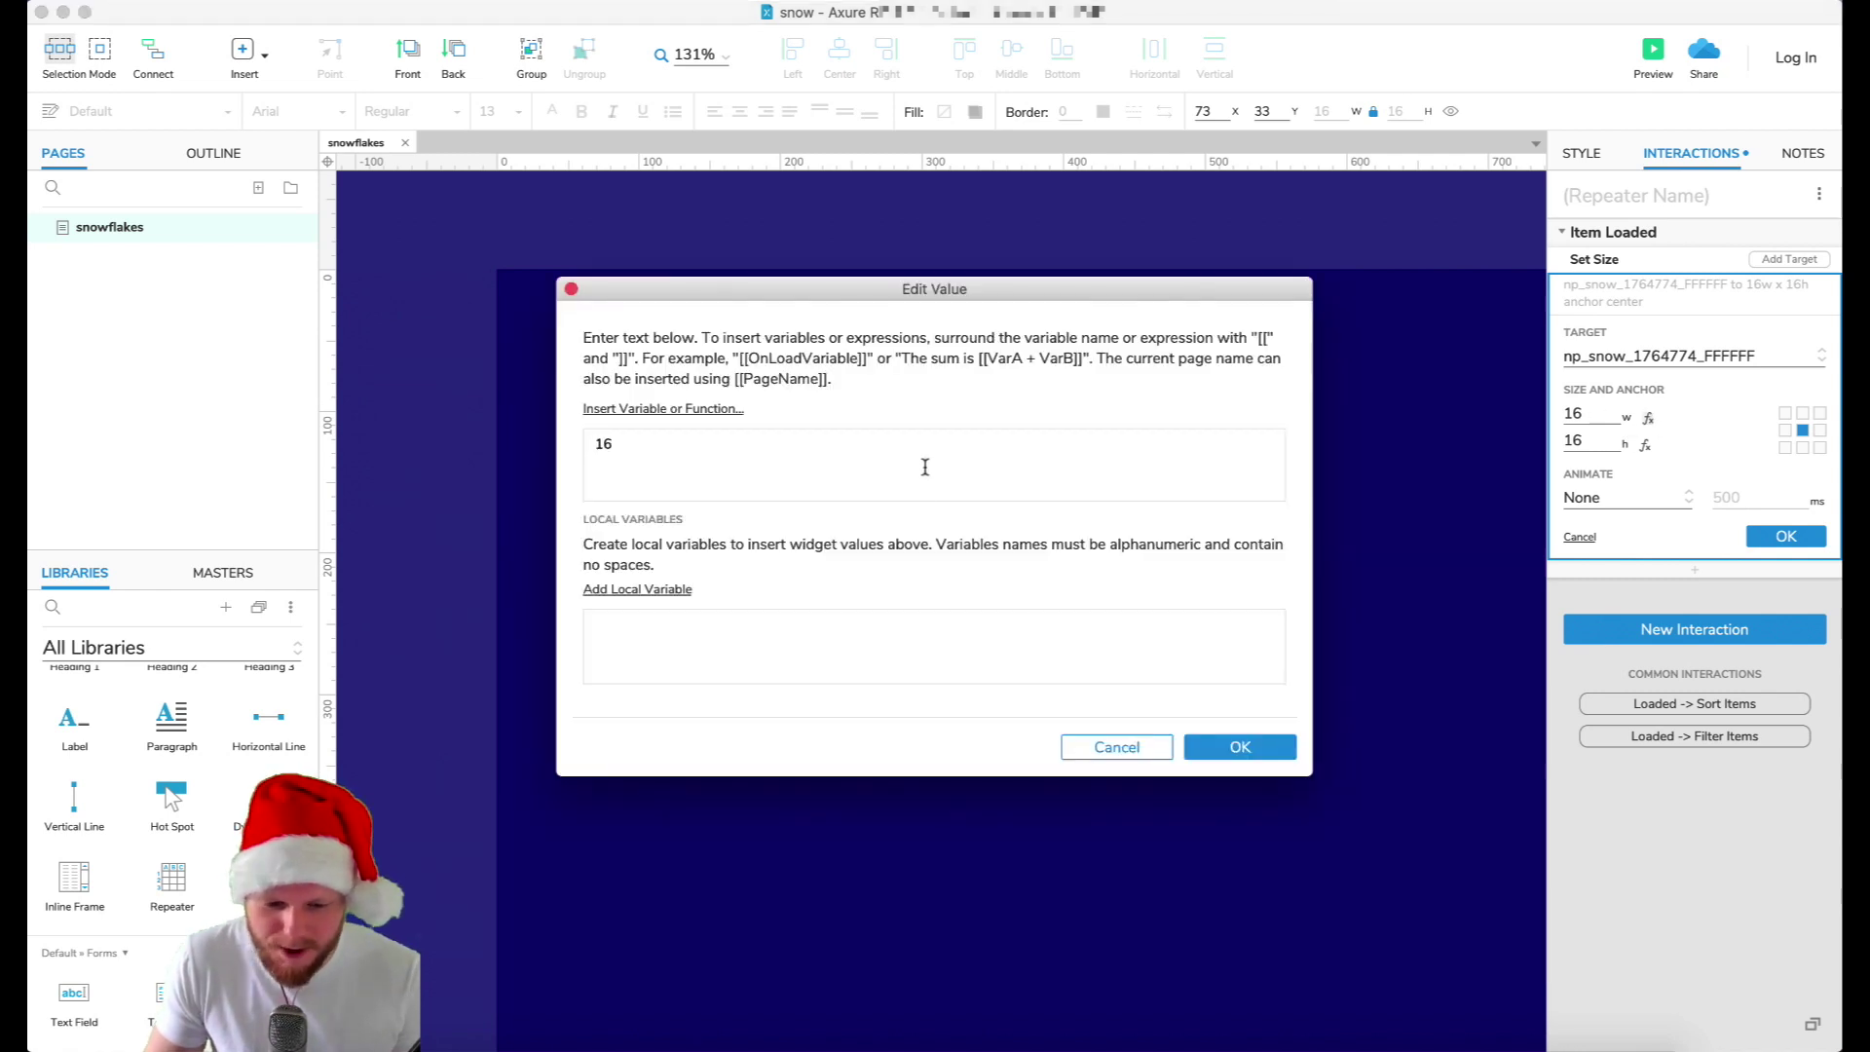
- Set the Set Size width expression to [[Item.Size*Target.width]]
drag(829, 299, 1120, 450)
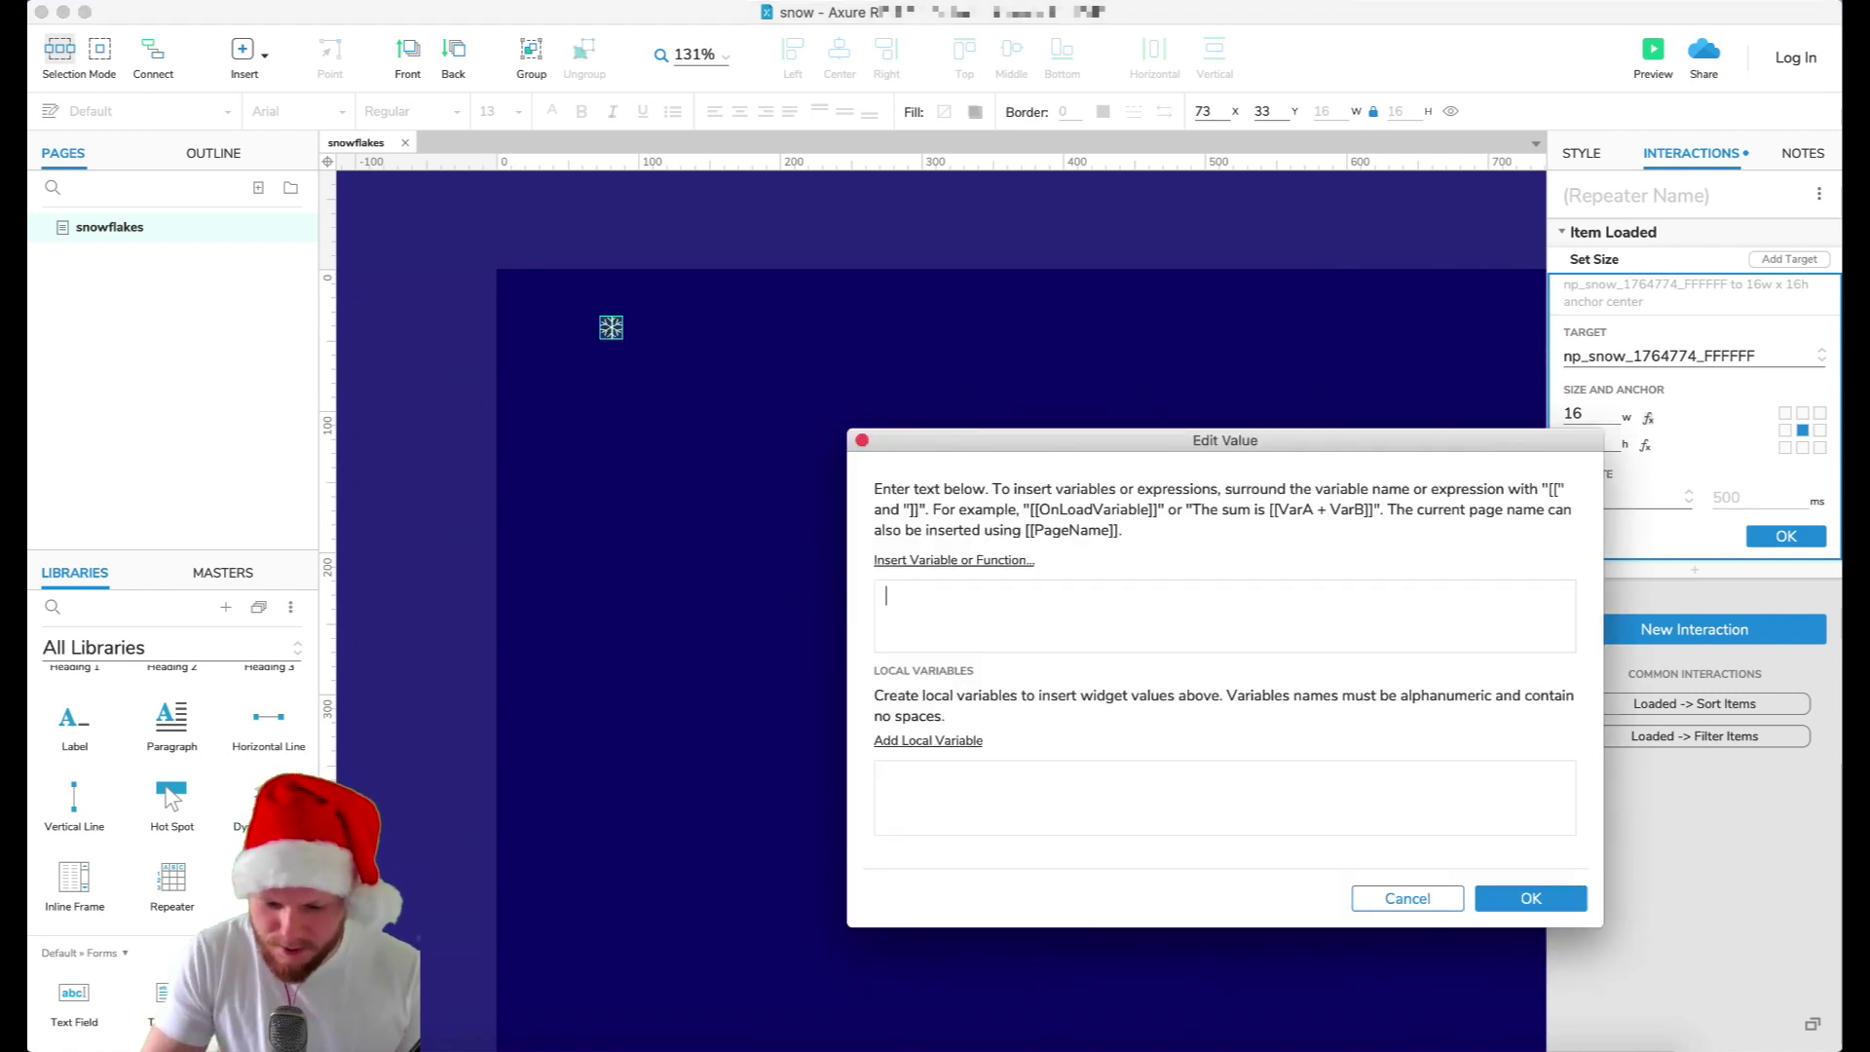
click(944, 562)
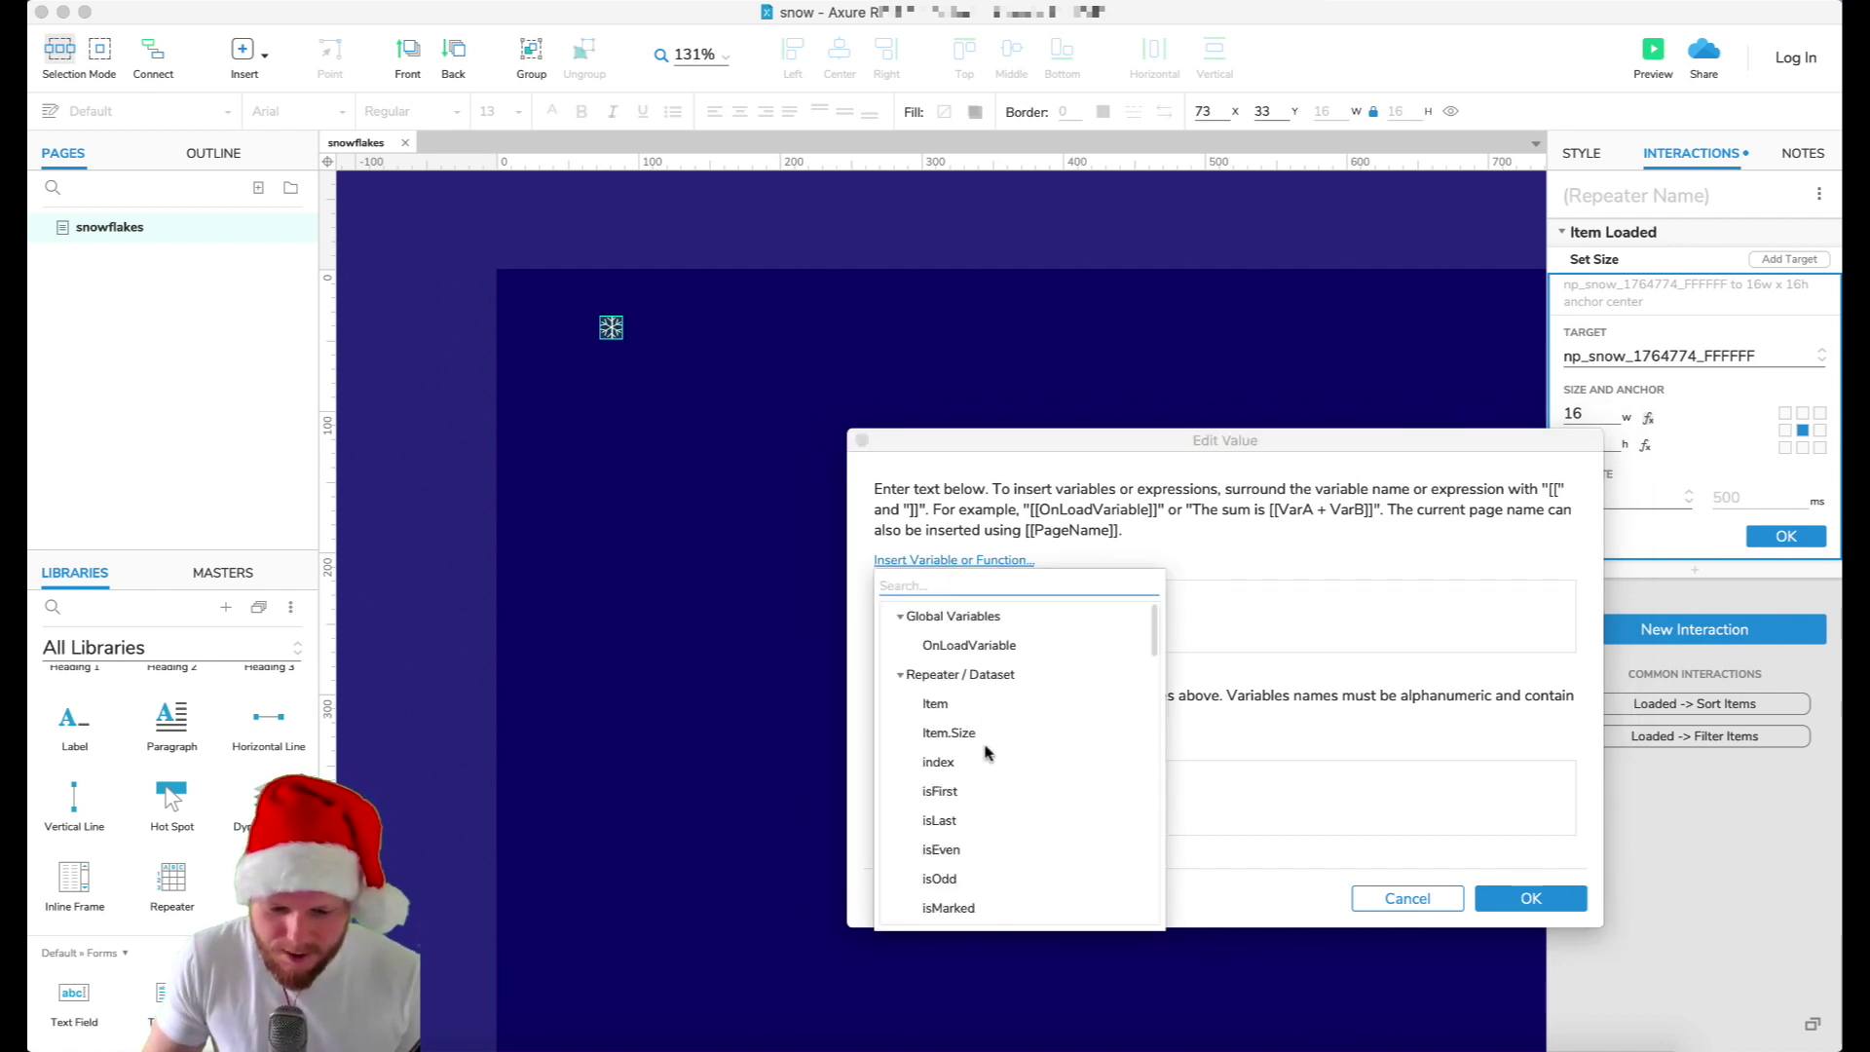
scroll(988, 760, down, 3)
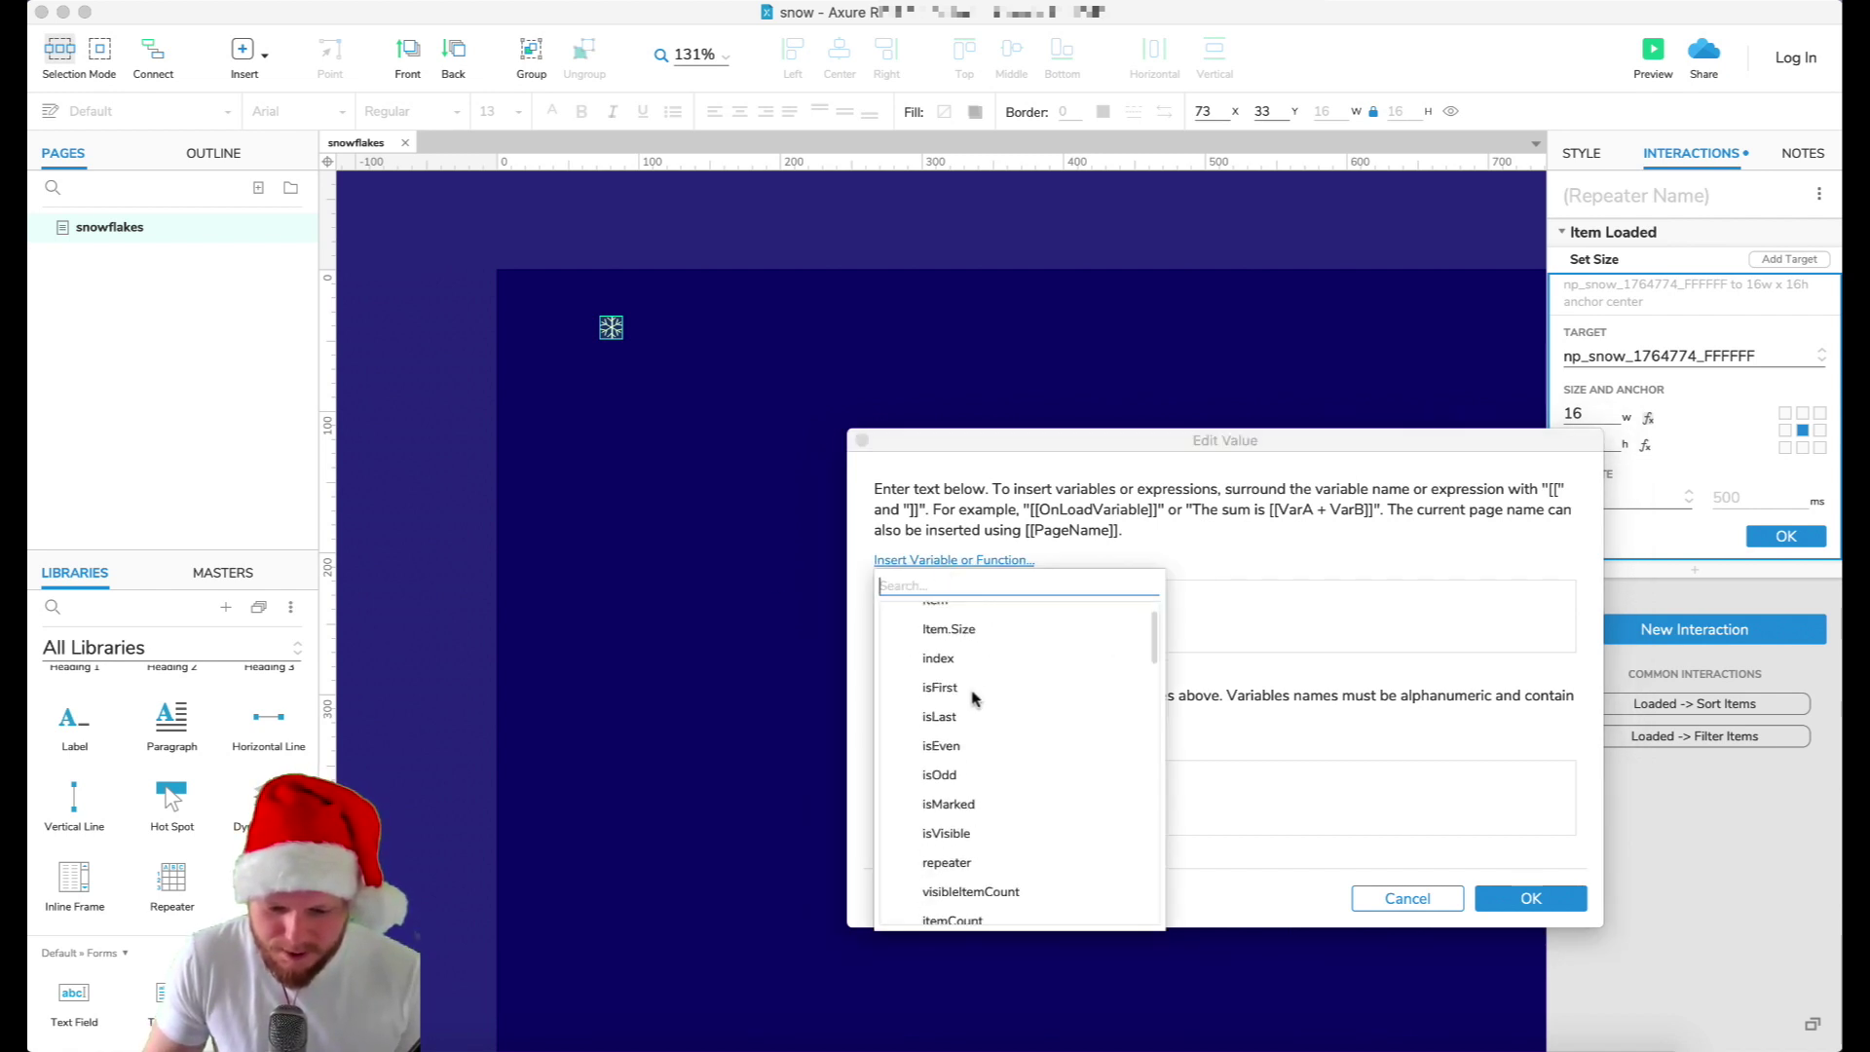
scroll(968, 682, up, 1)
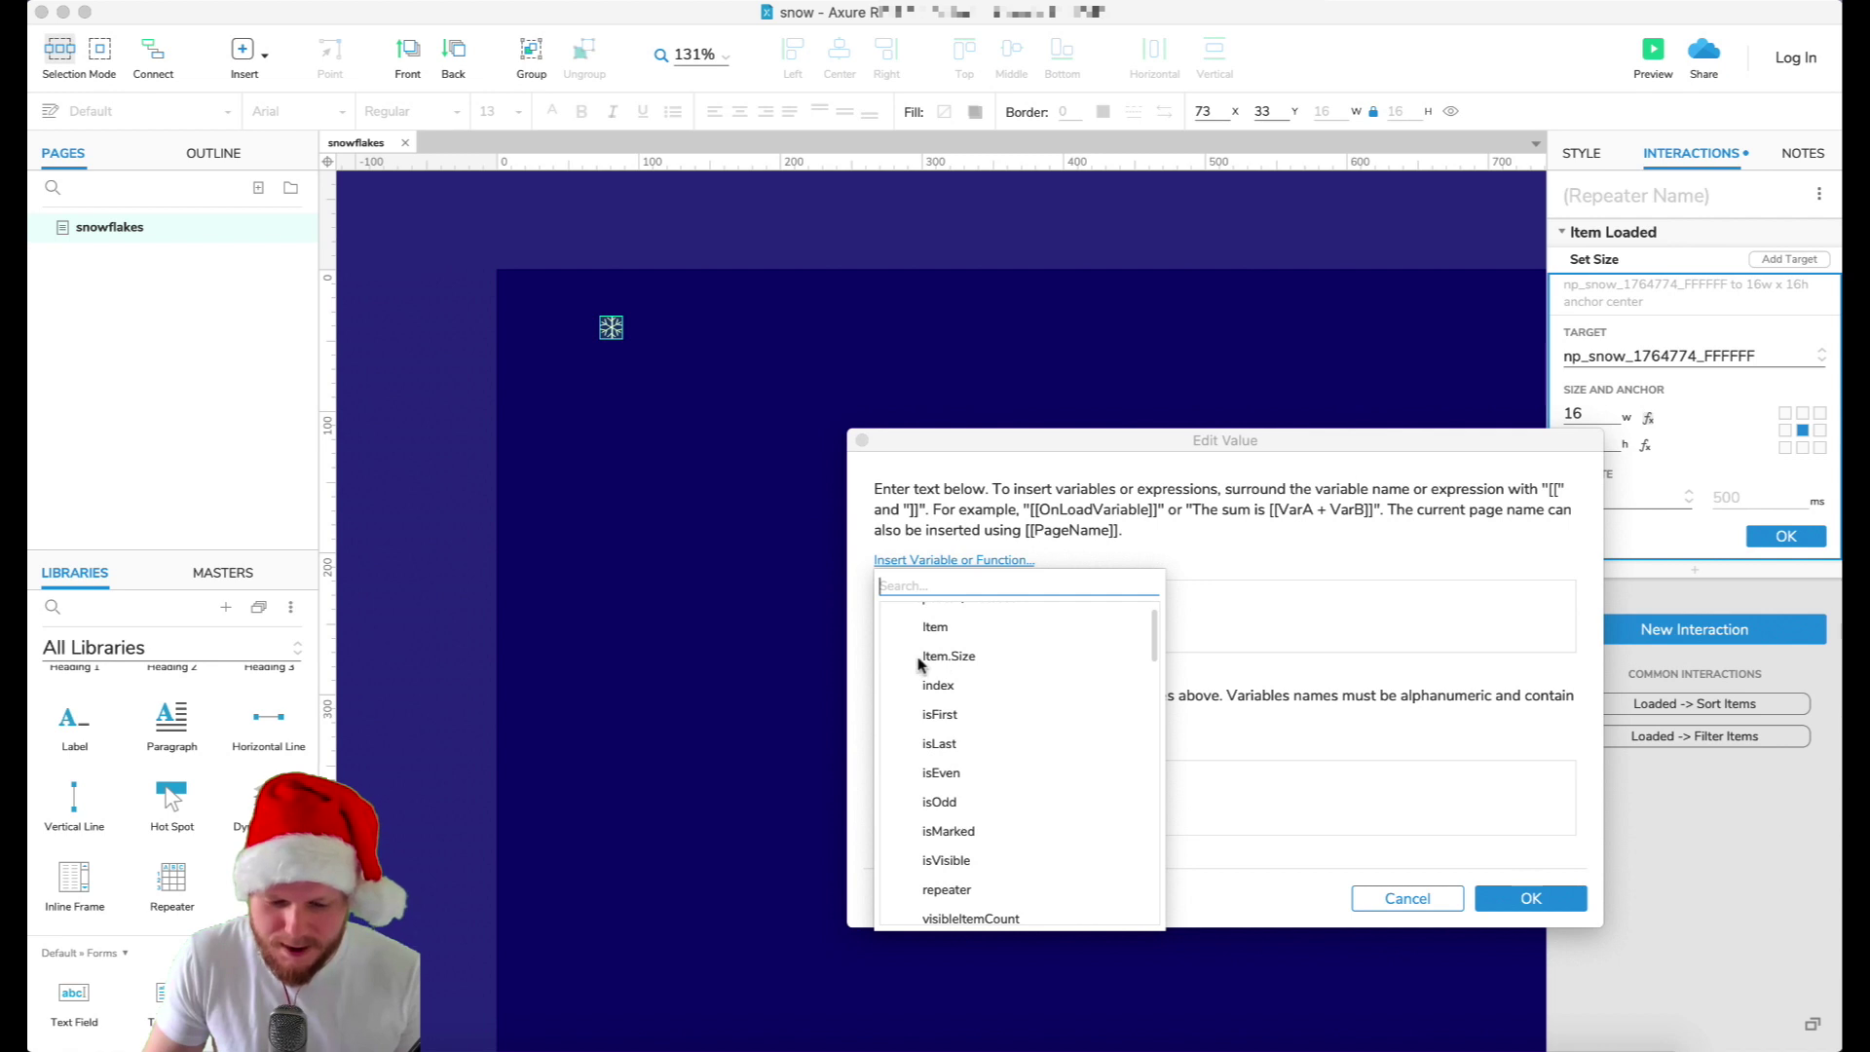
click(967, 662)
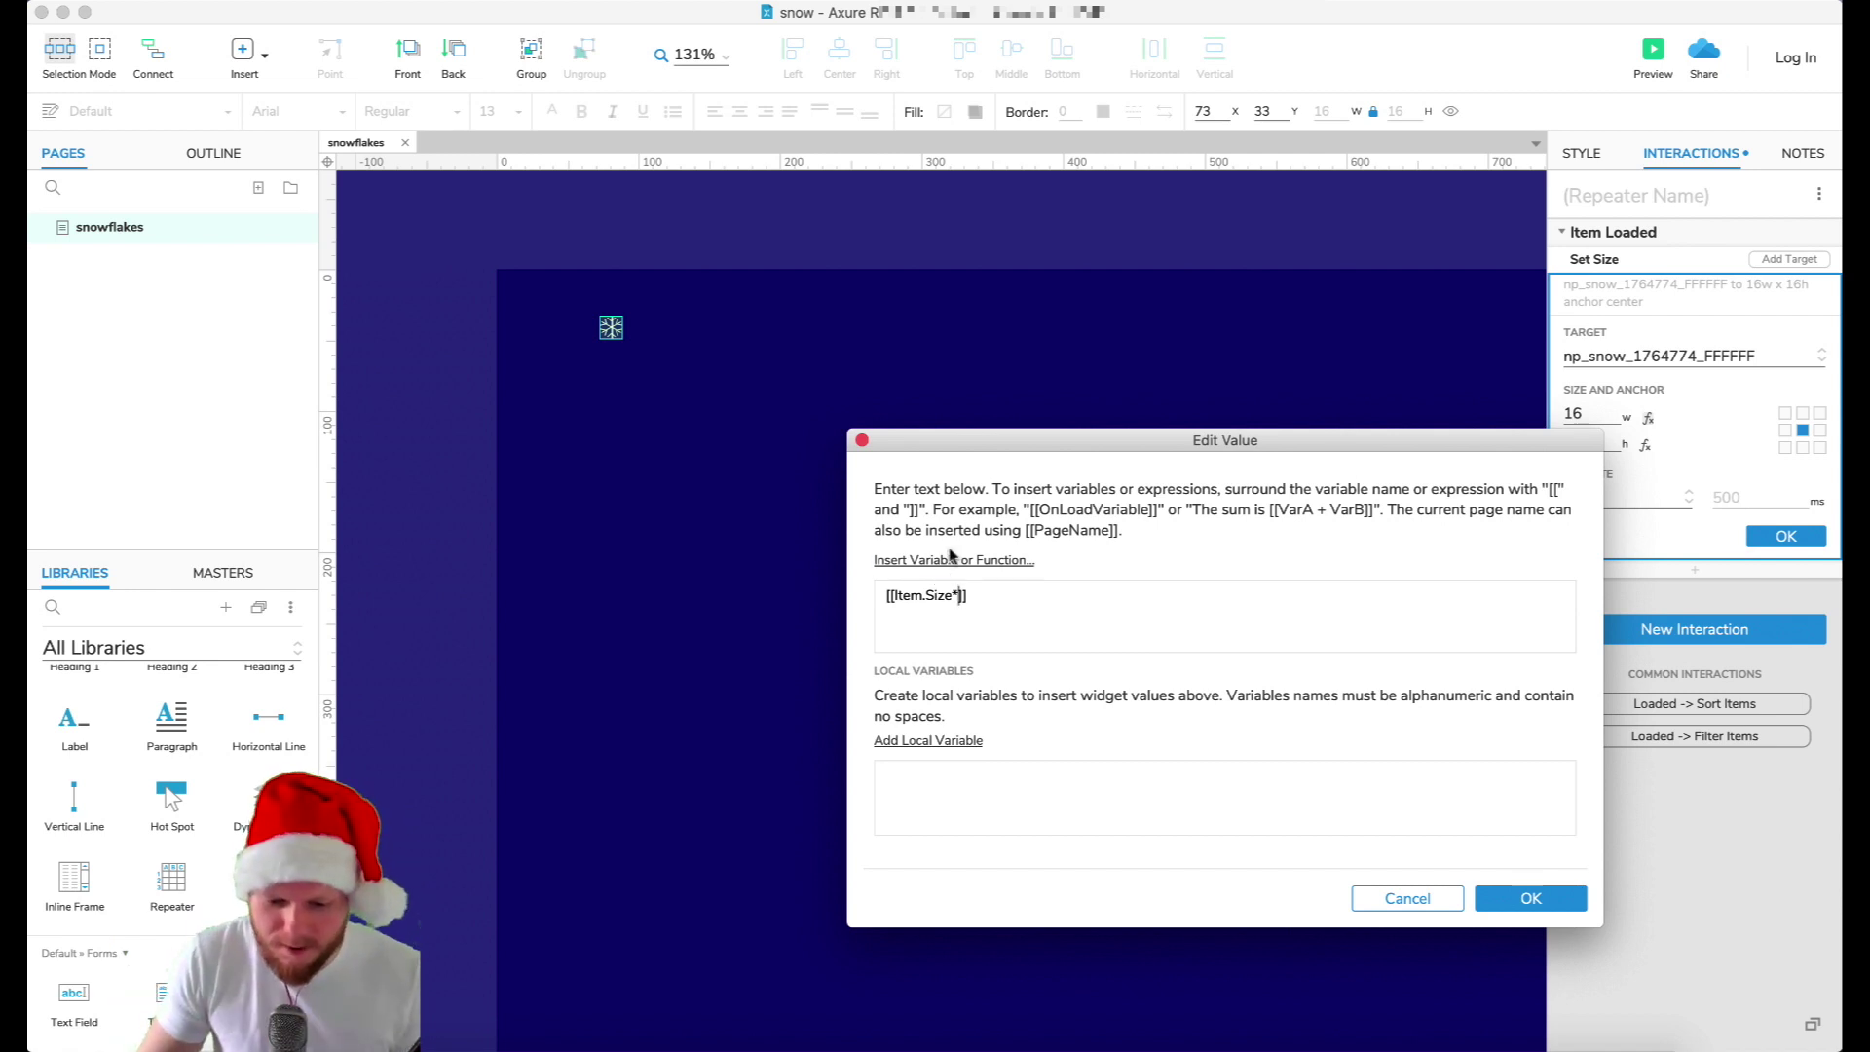
click(952, 559)
scroll(988, 740, down, 3)
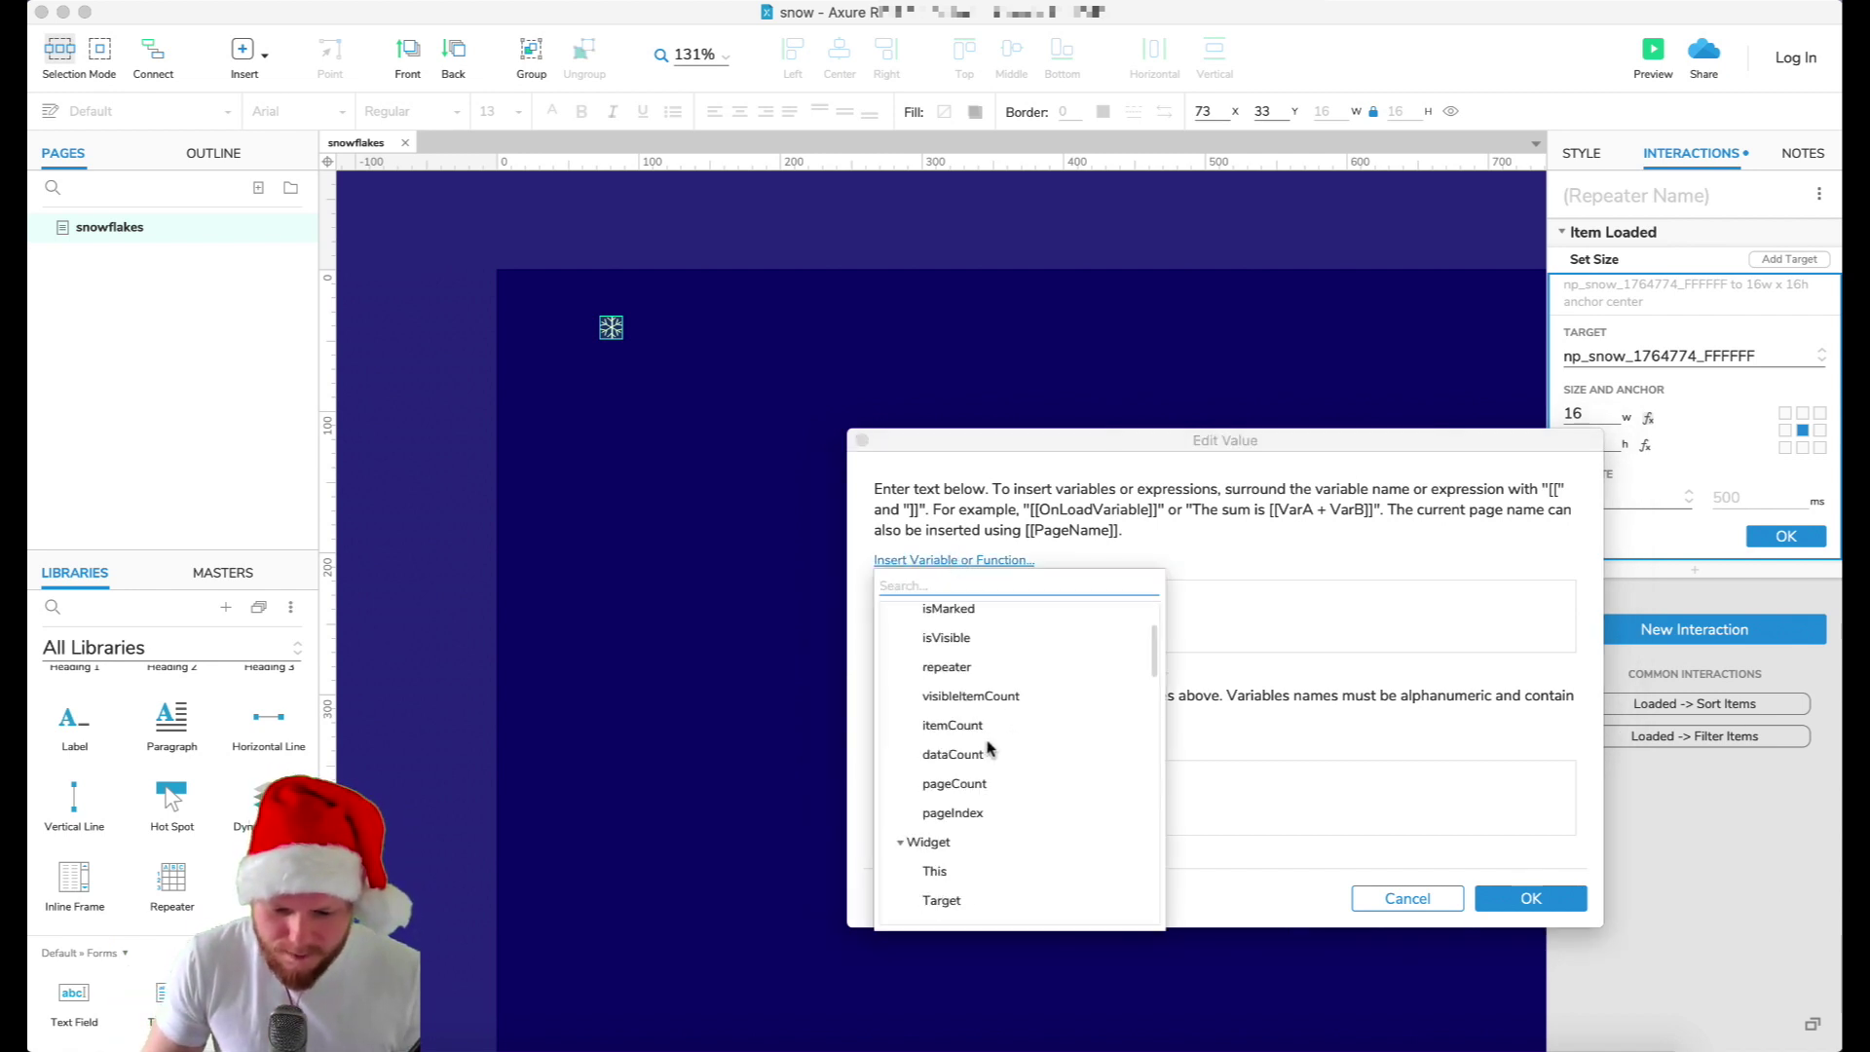
scroll(988, 750, down, 4)
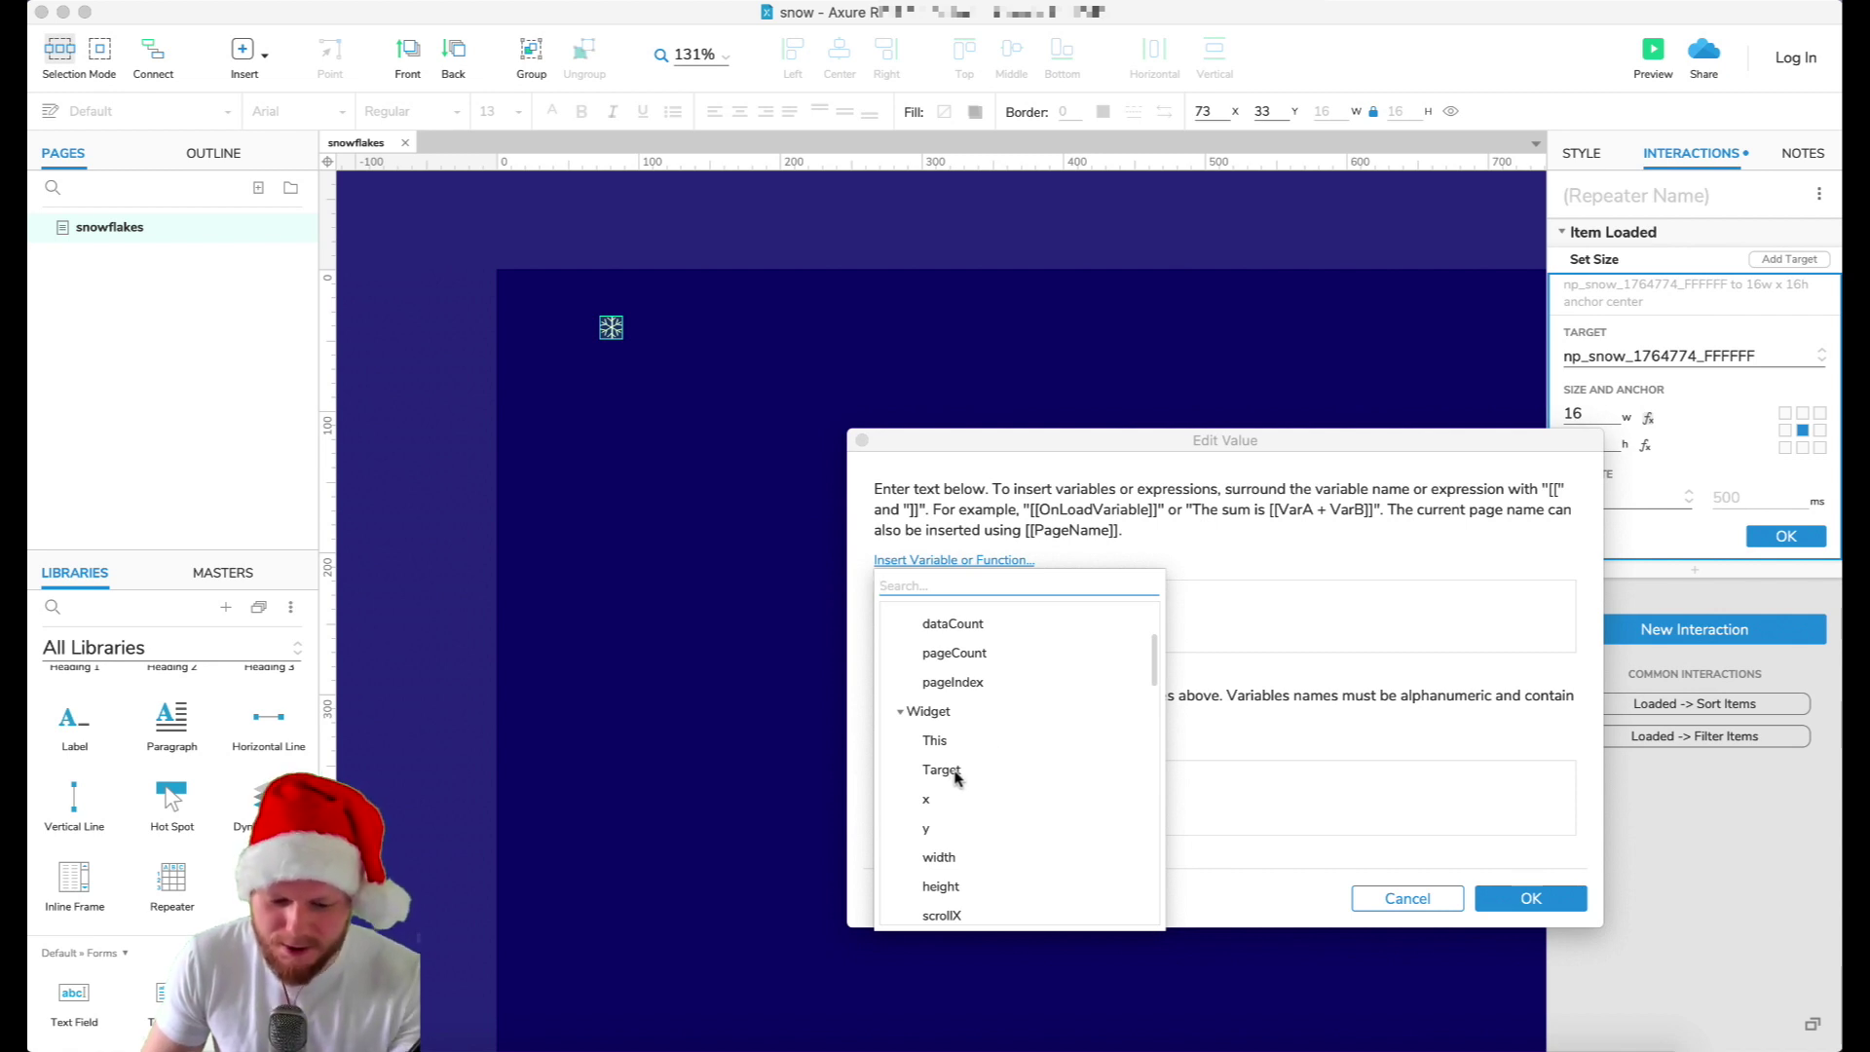
click(941, 769)
text(.width)
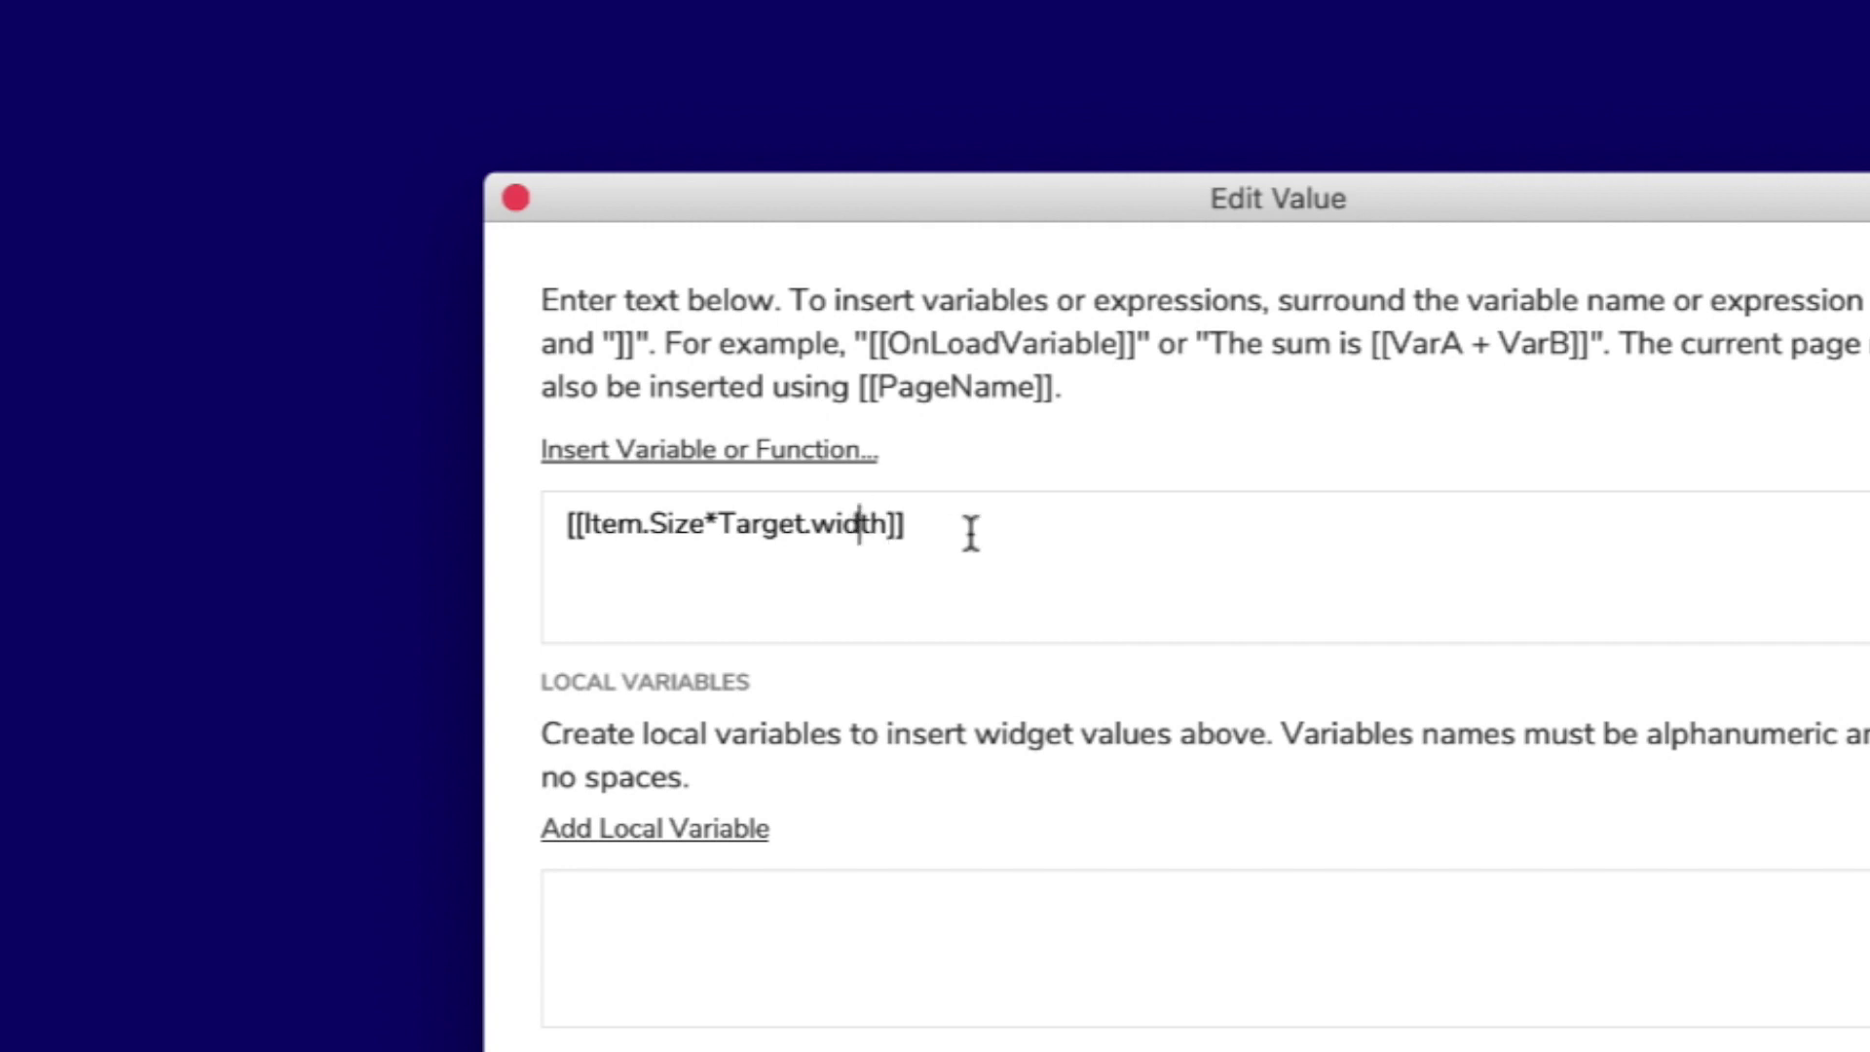
key(super+a)
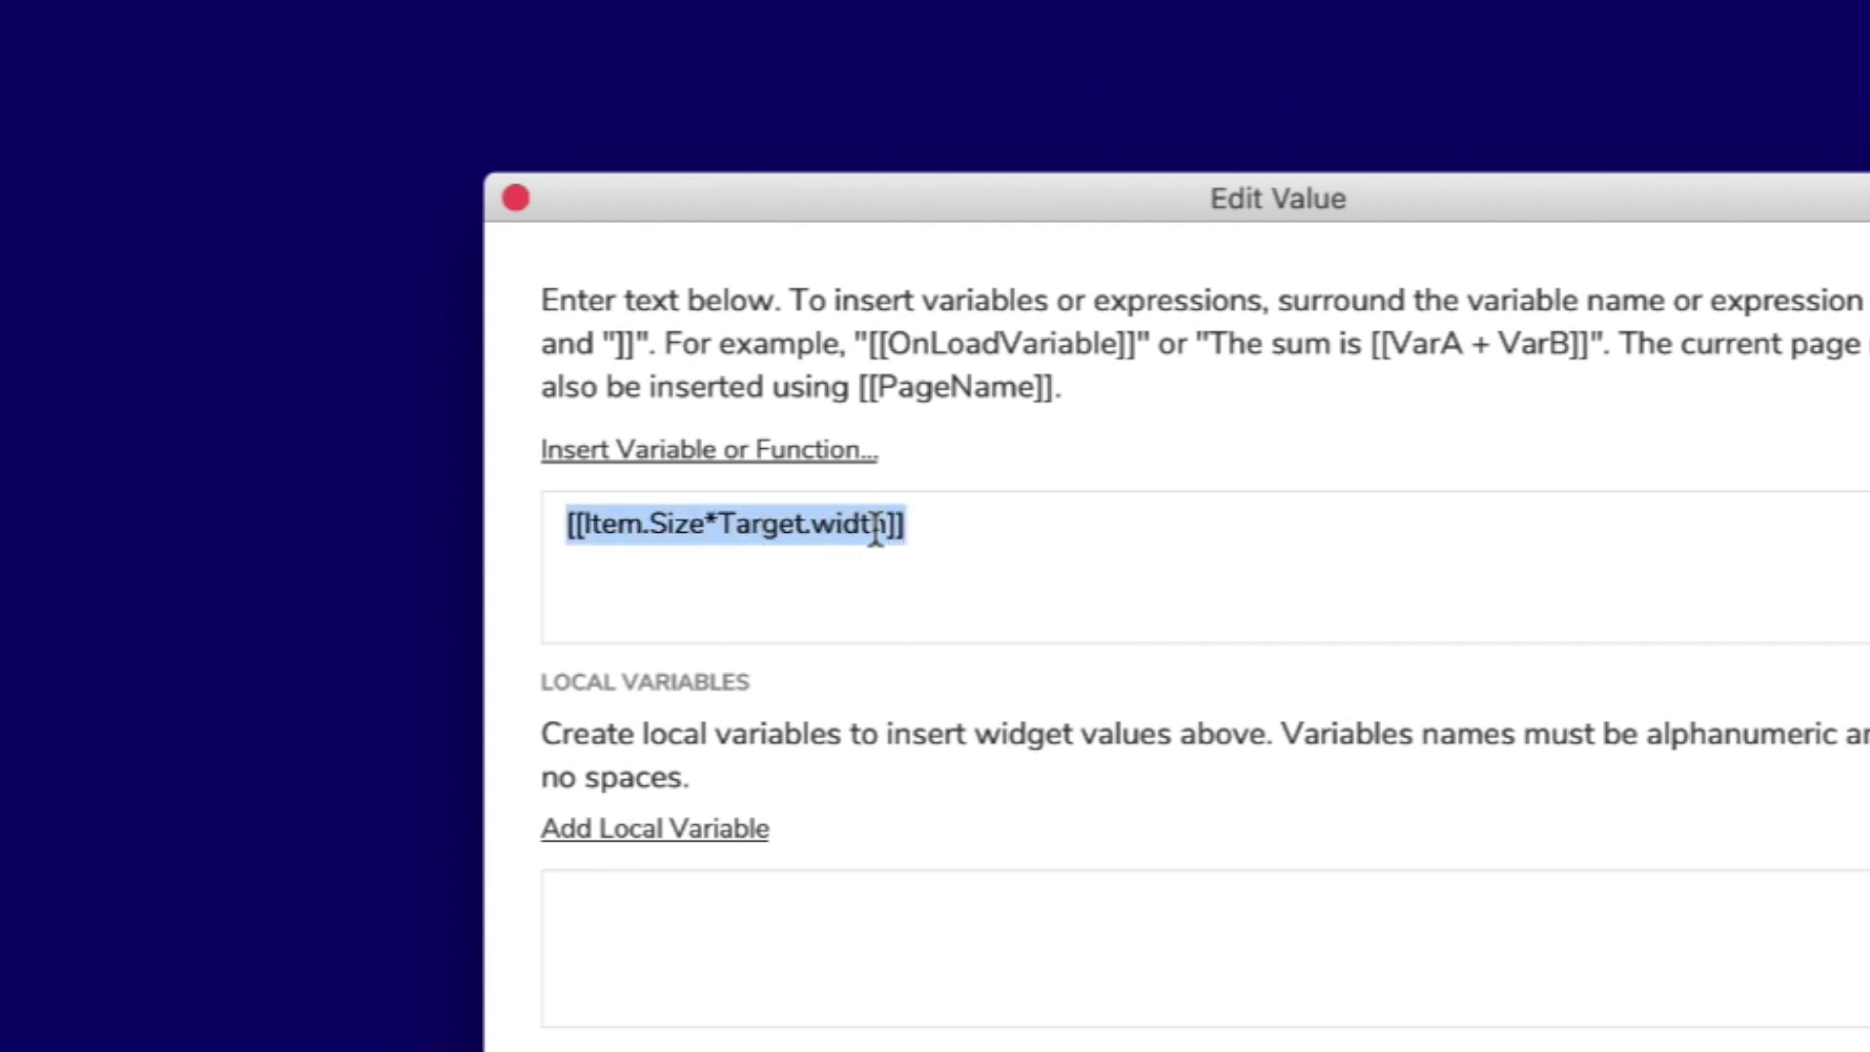
drag(954, 531, 503, 528)
key(Right)
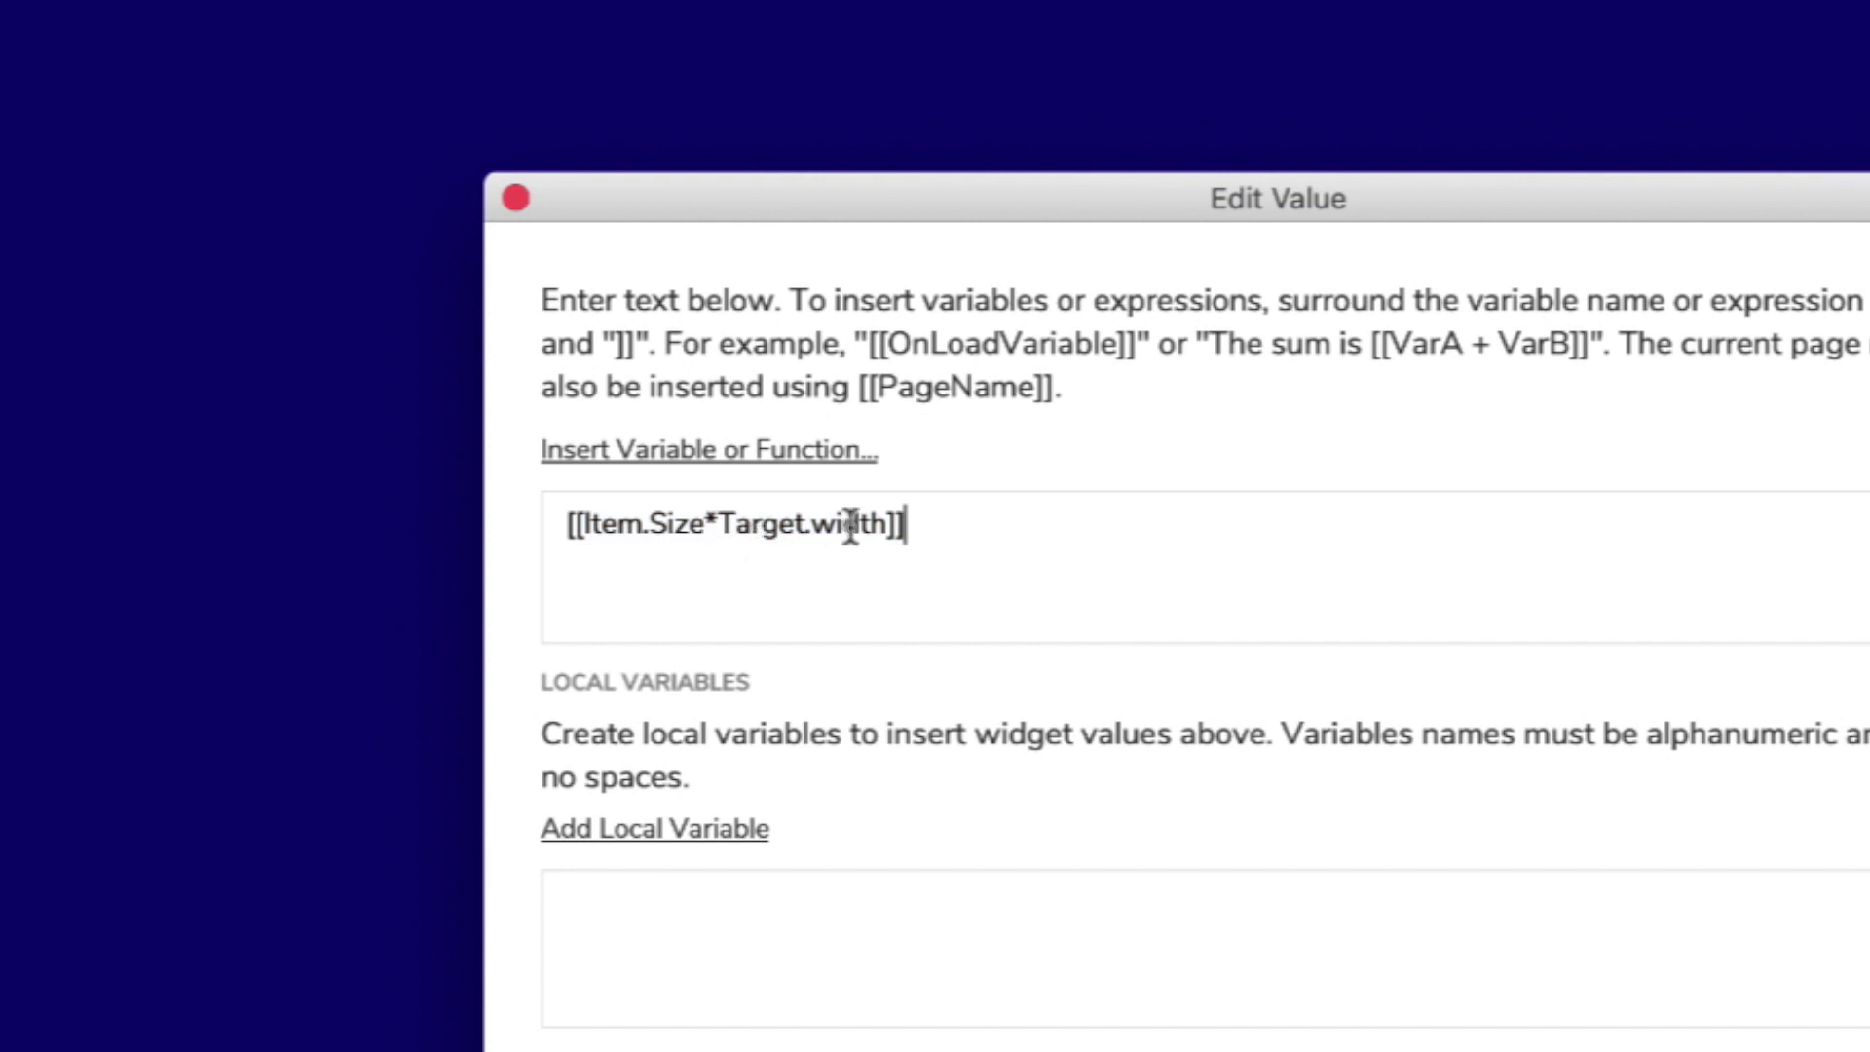
key(super+a)
key(super+c)
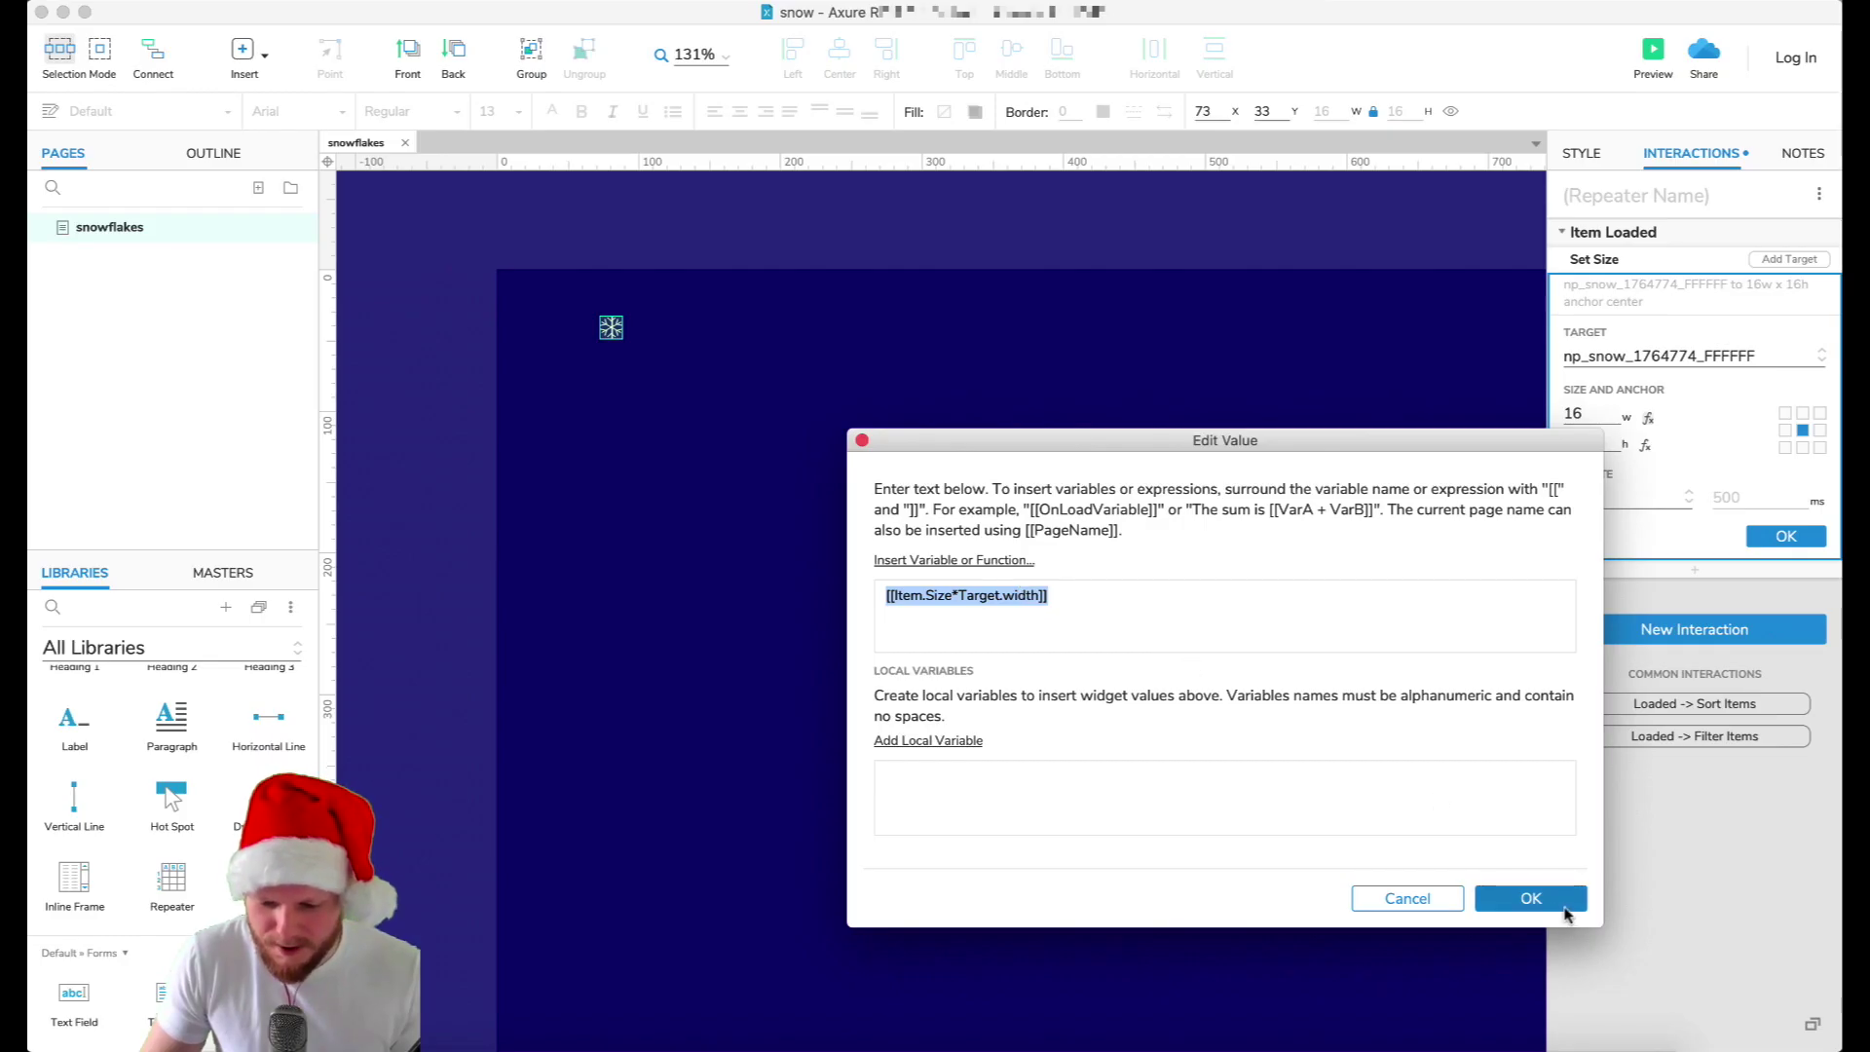
click(1565, 909)
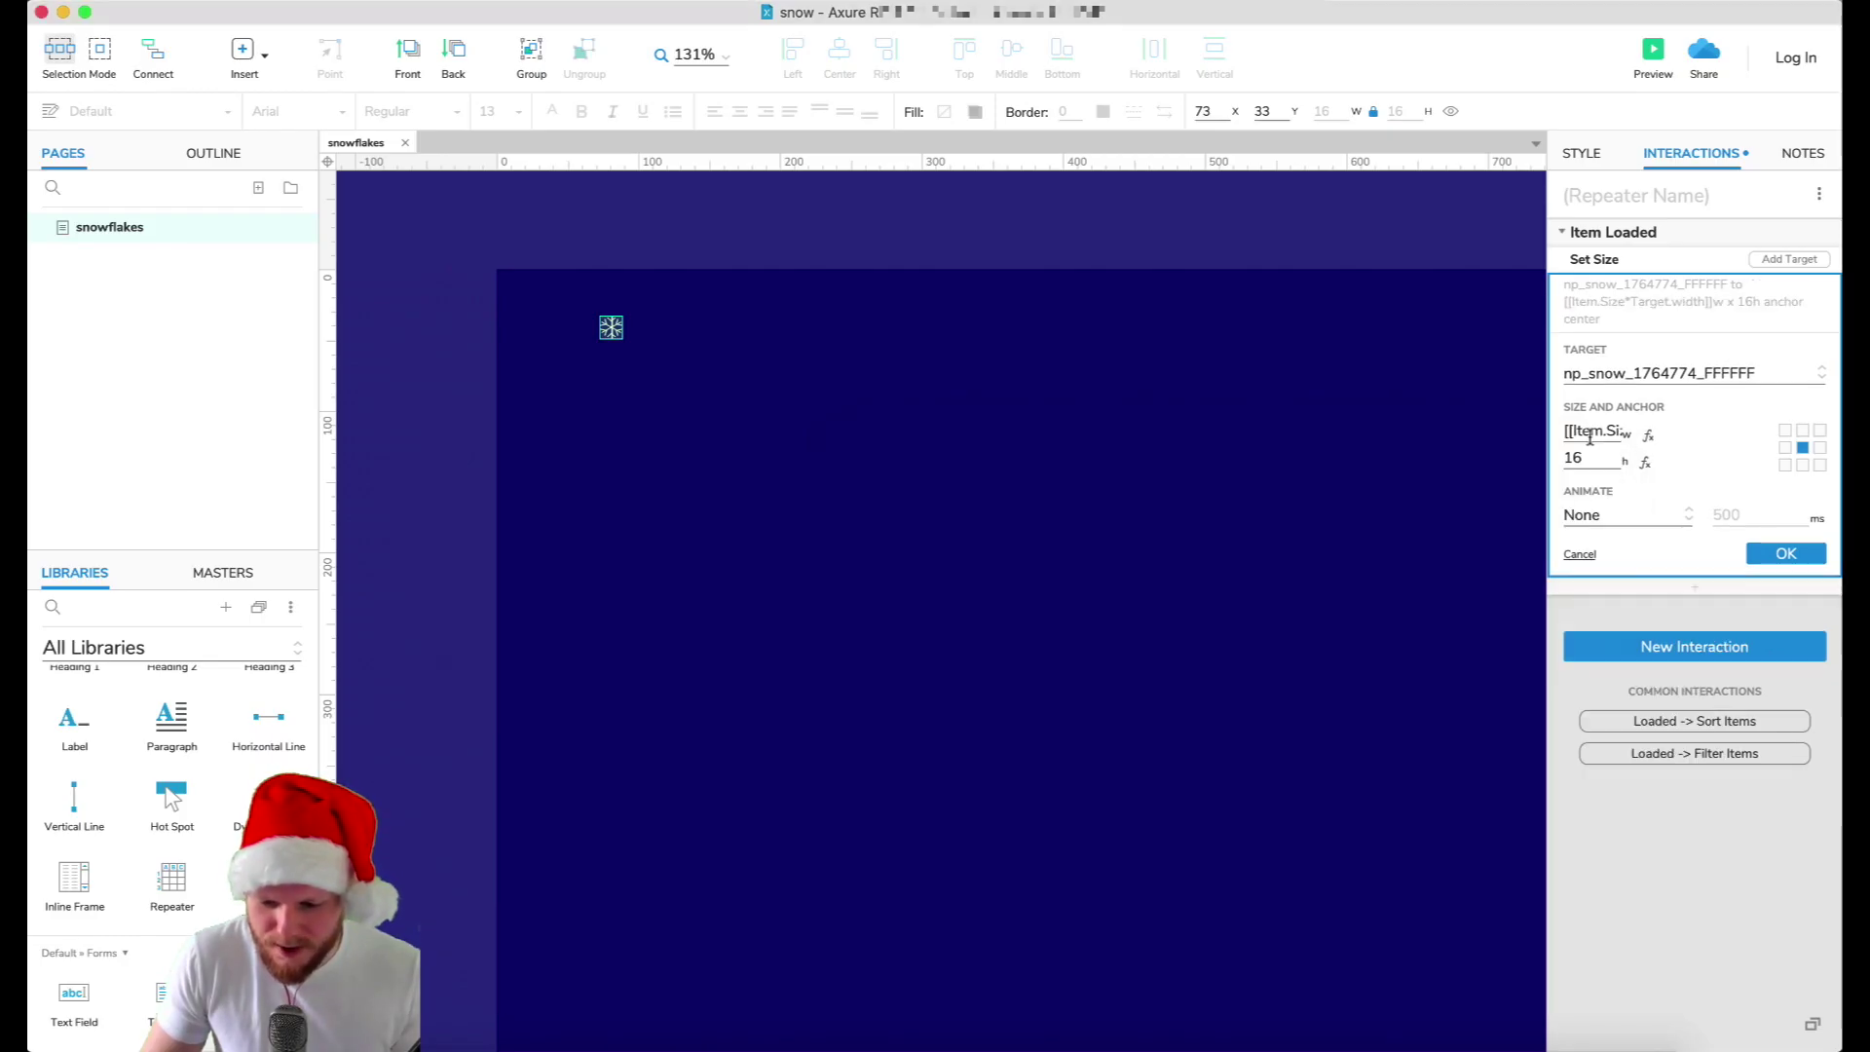
- Set the height expression to [[Item.Size*Target.height]] and save the Set Size action
click(1646, 462)
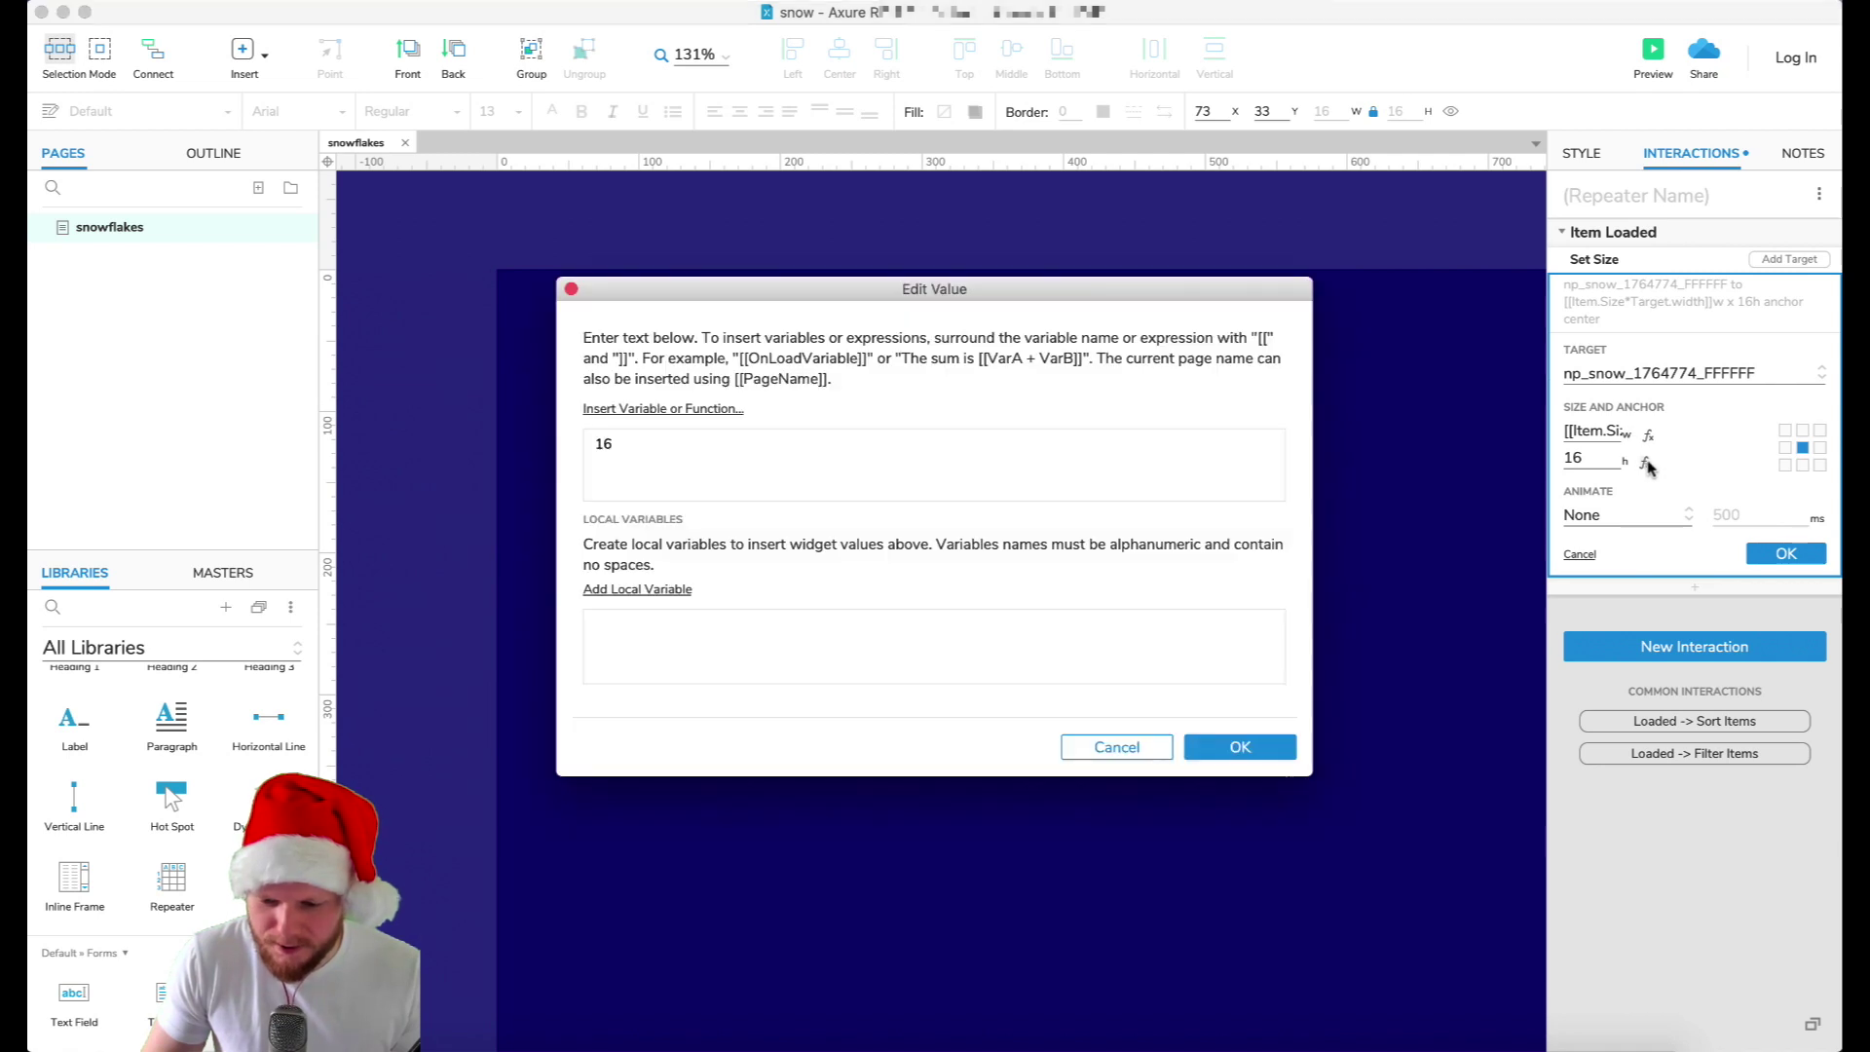
key(super+v)
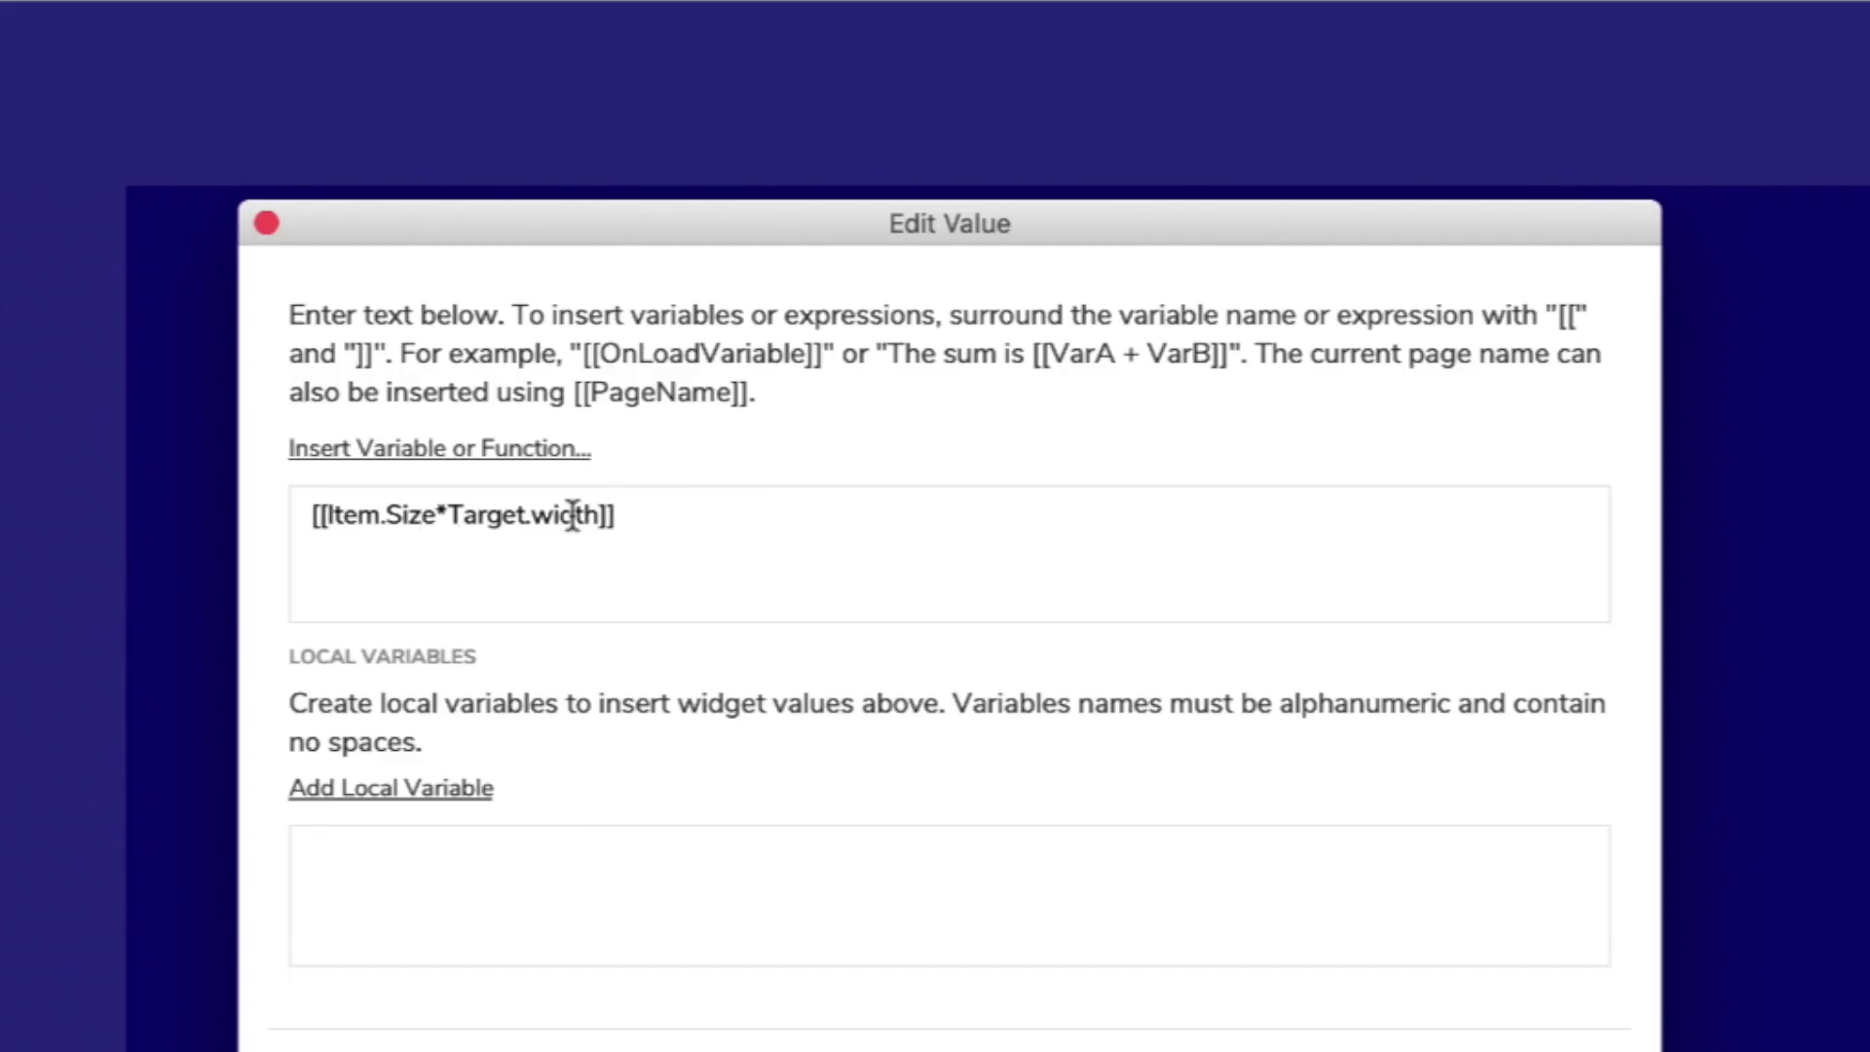
drag(750, 443, 716, 443)
text(height)
click(1227, 534)
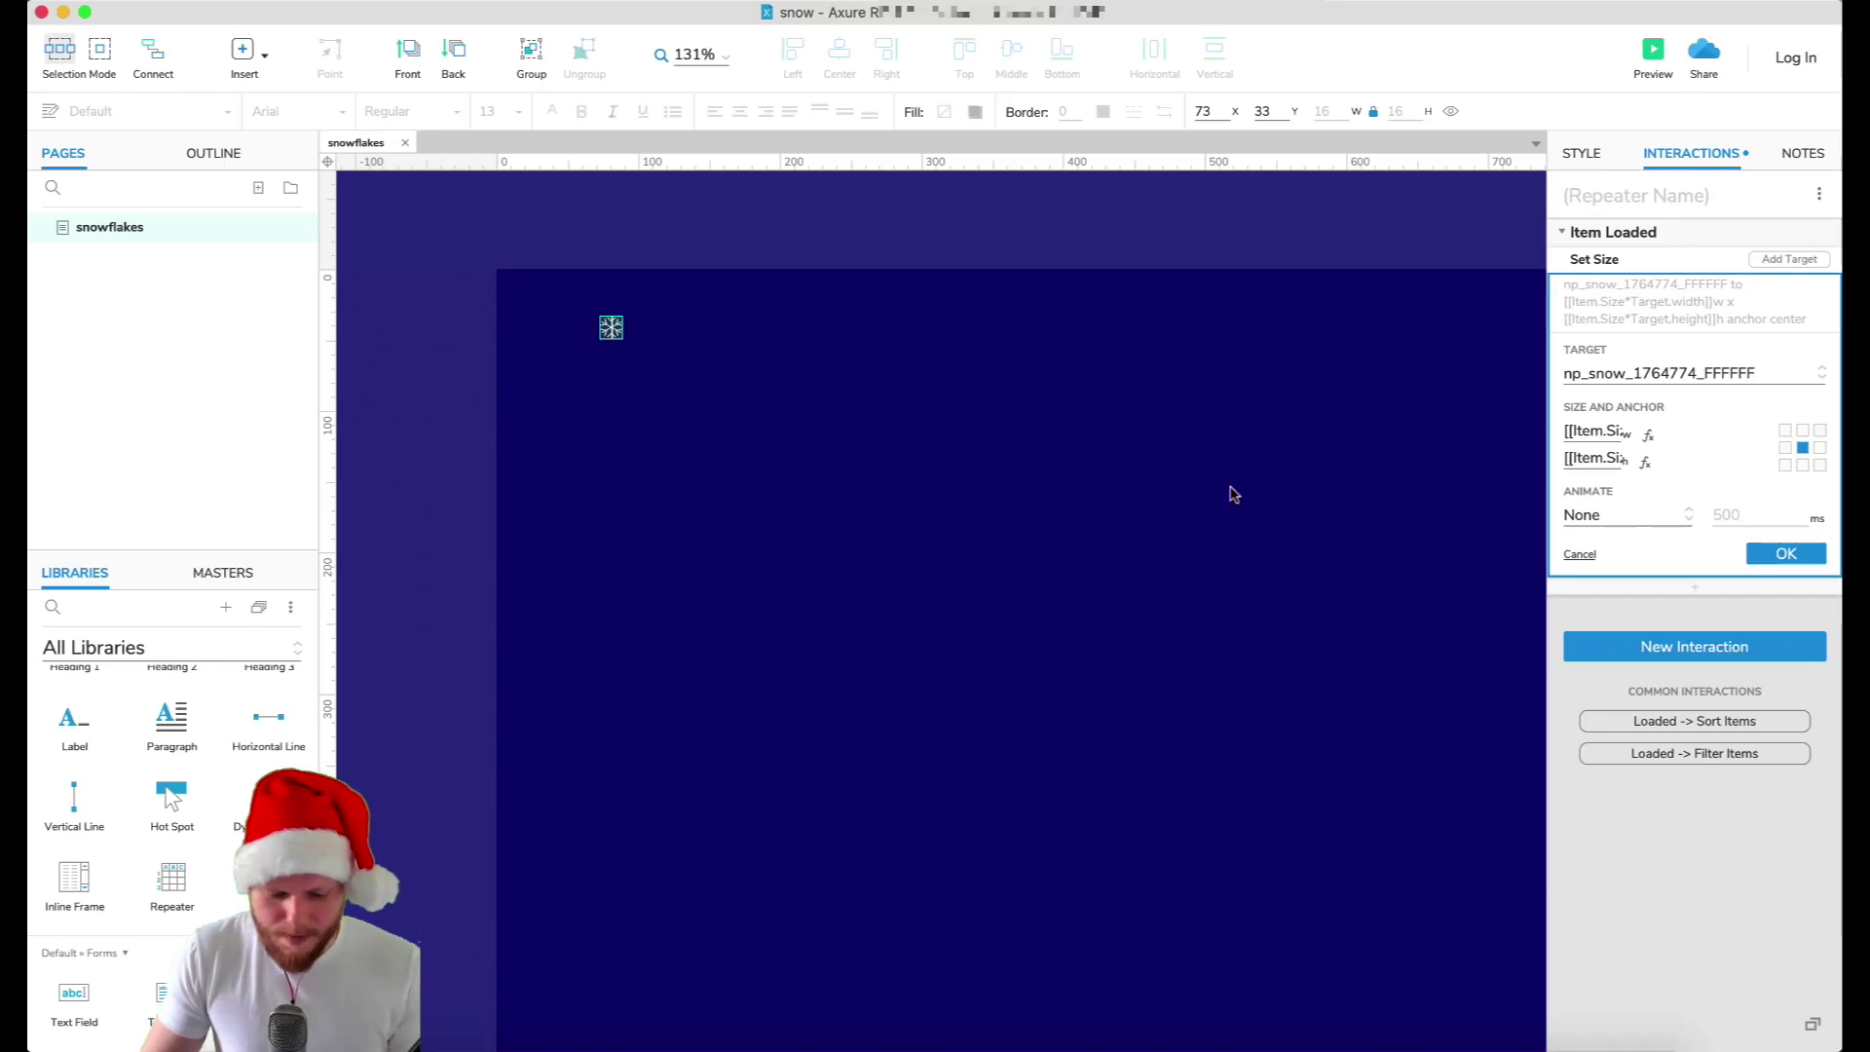
click(1788, 554)
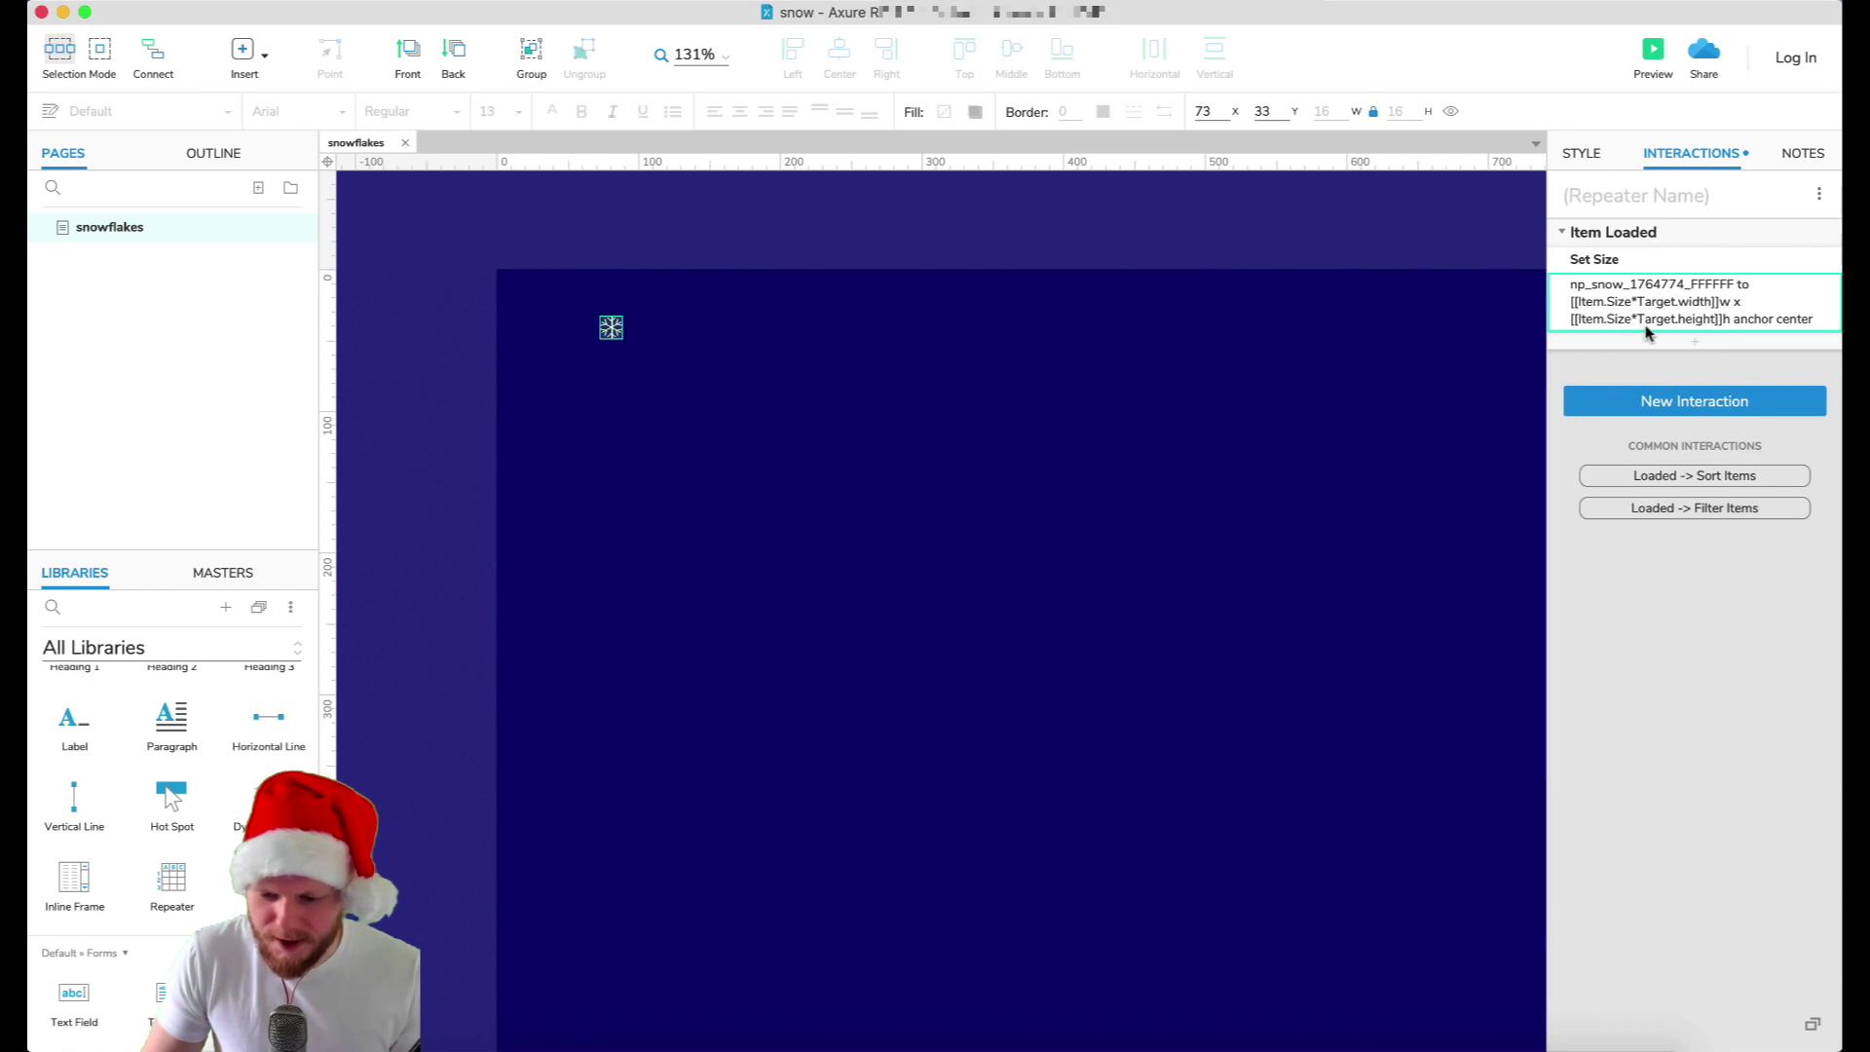
- Change the repeater's Size value to 2 and check the 24×24 snowflake in preview
click(1591, 161)
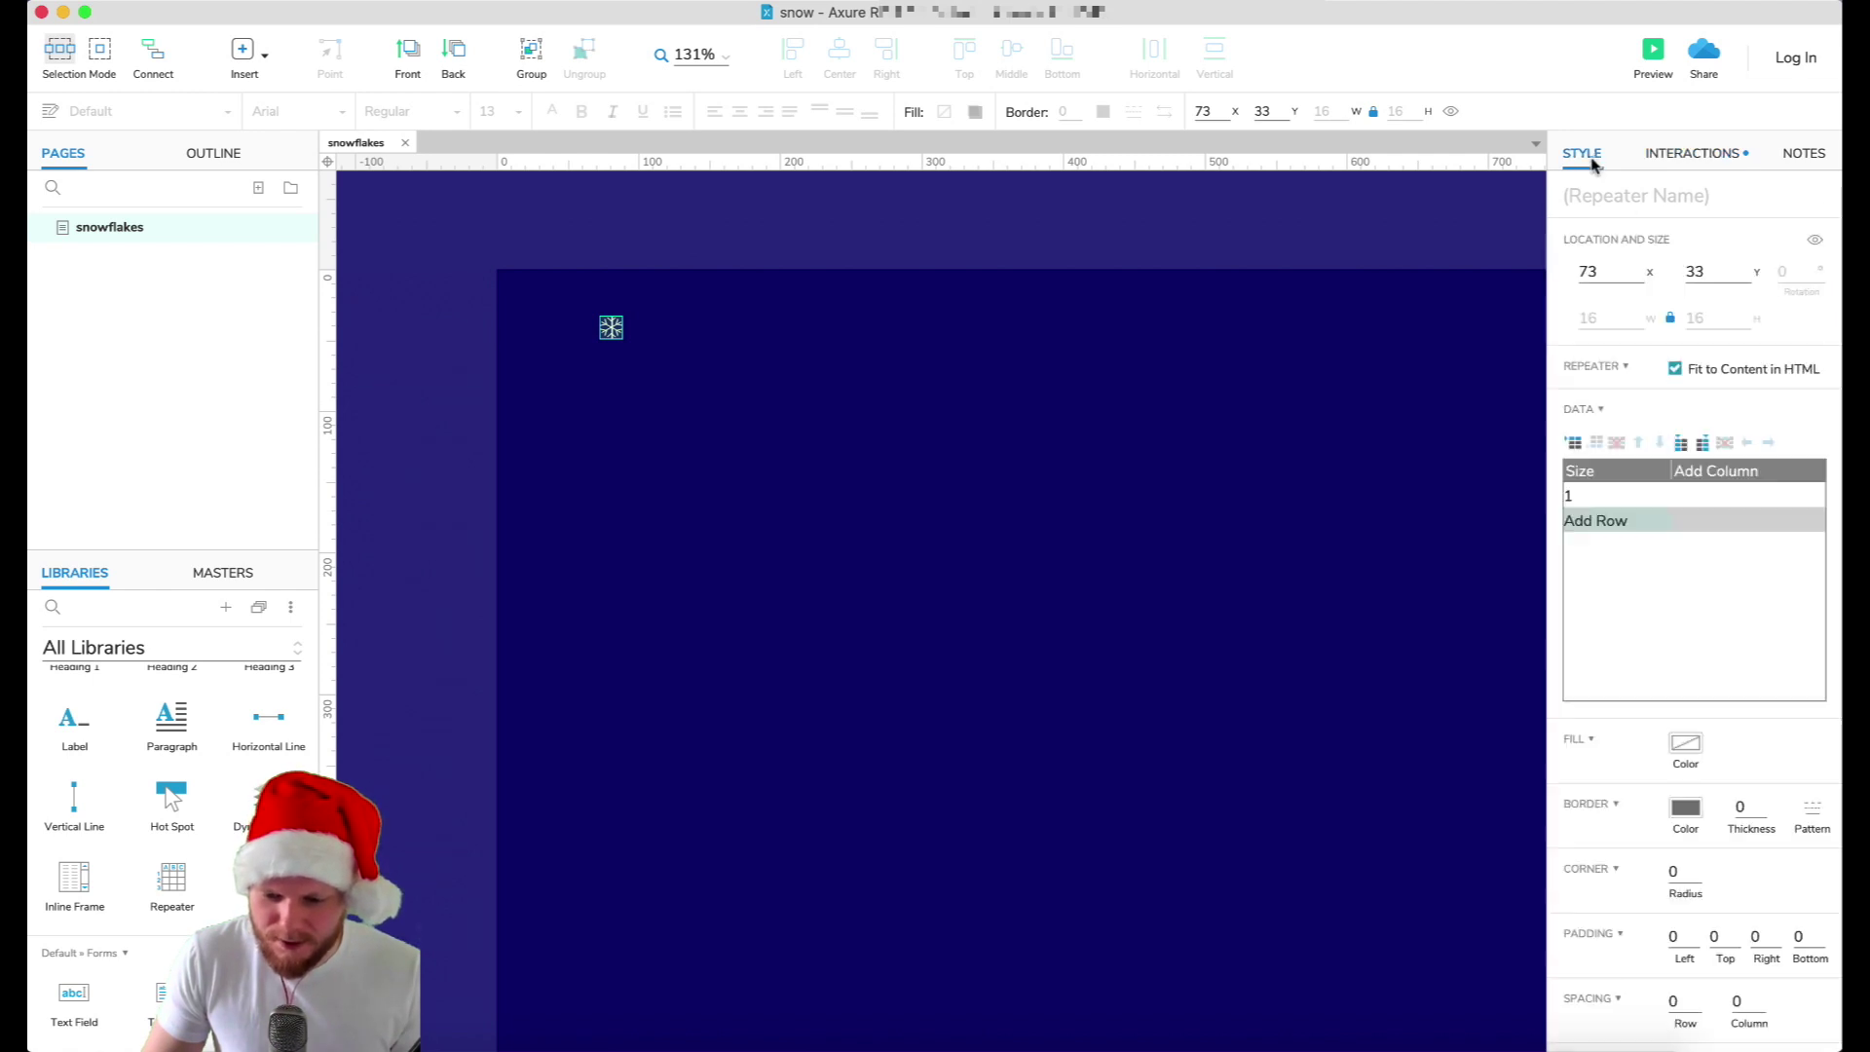
click(1590, 504)
click(1590, 496)
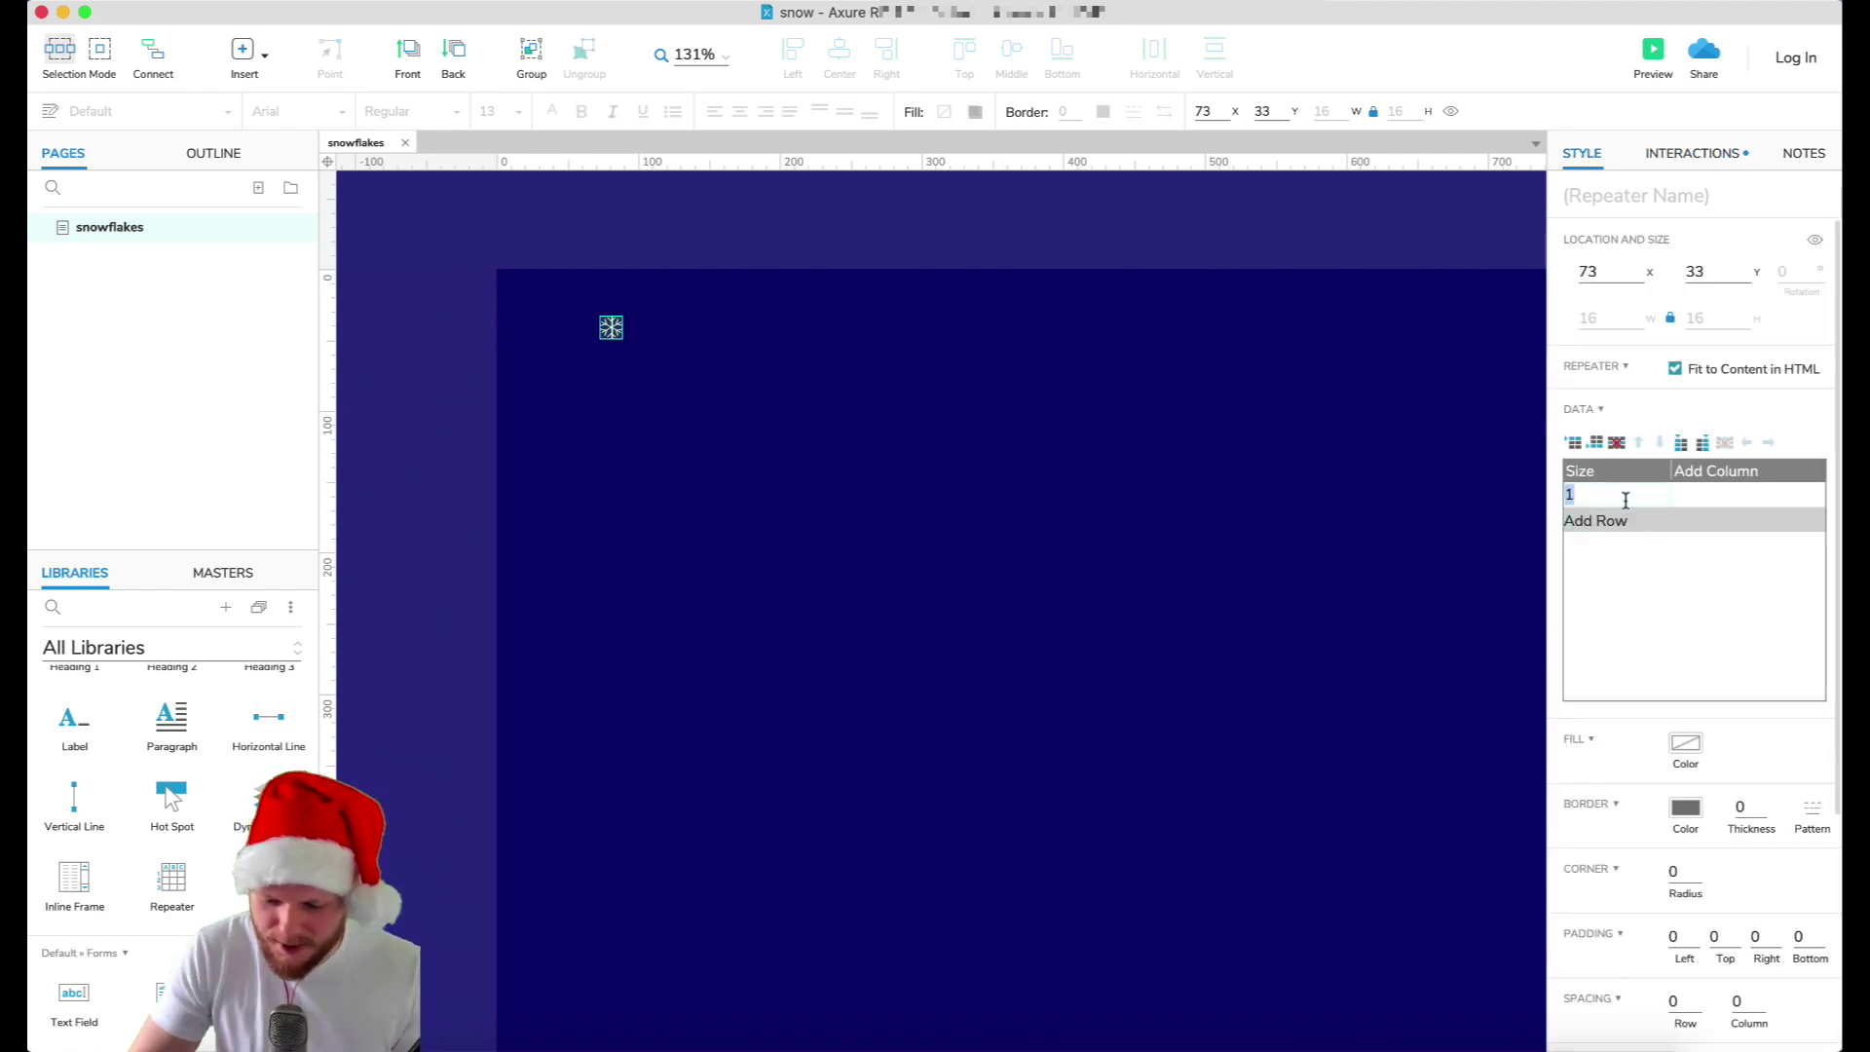
text(2)
key(Return)
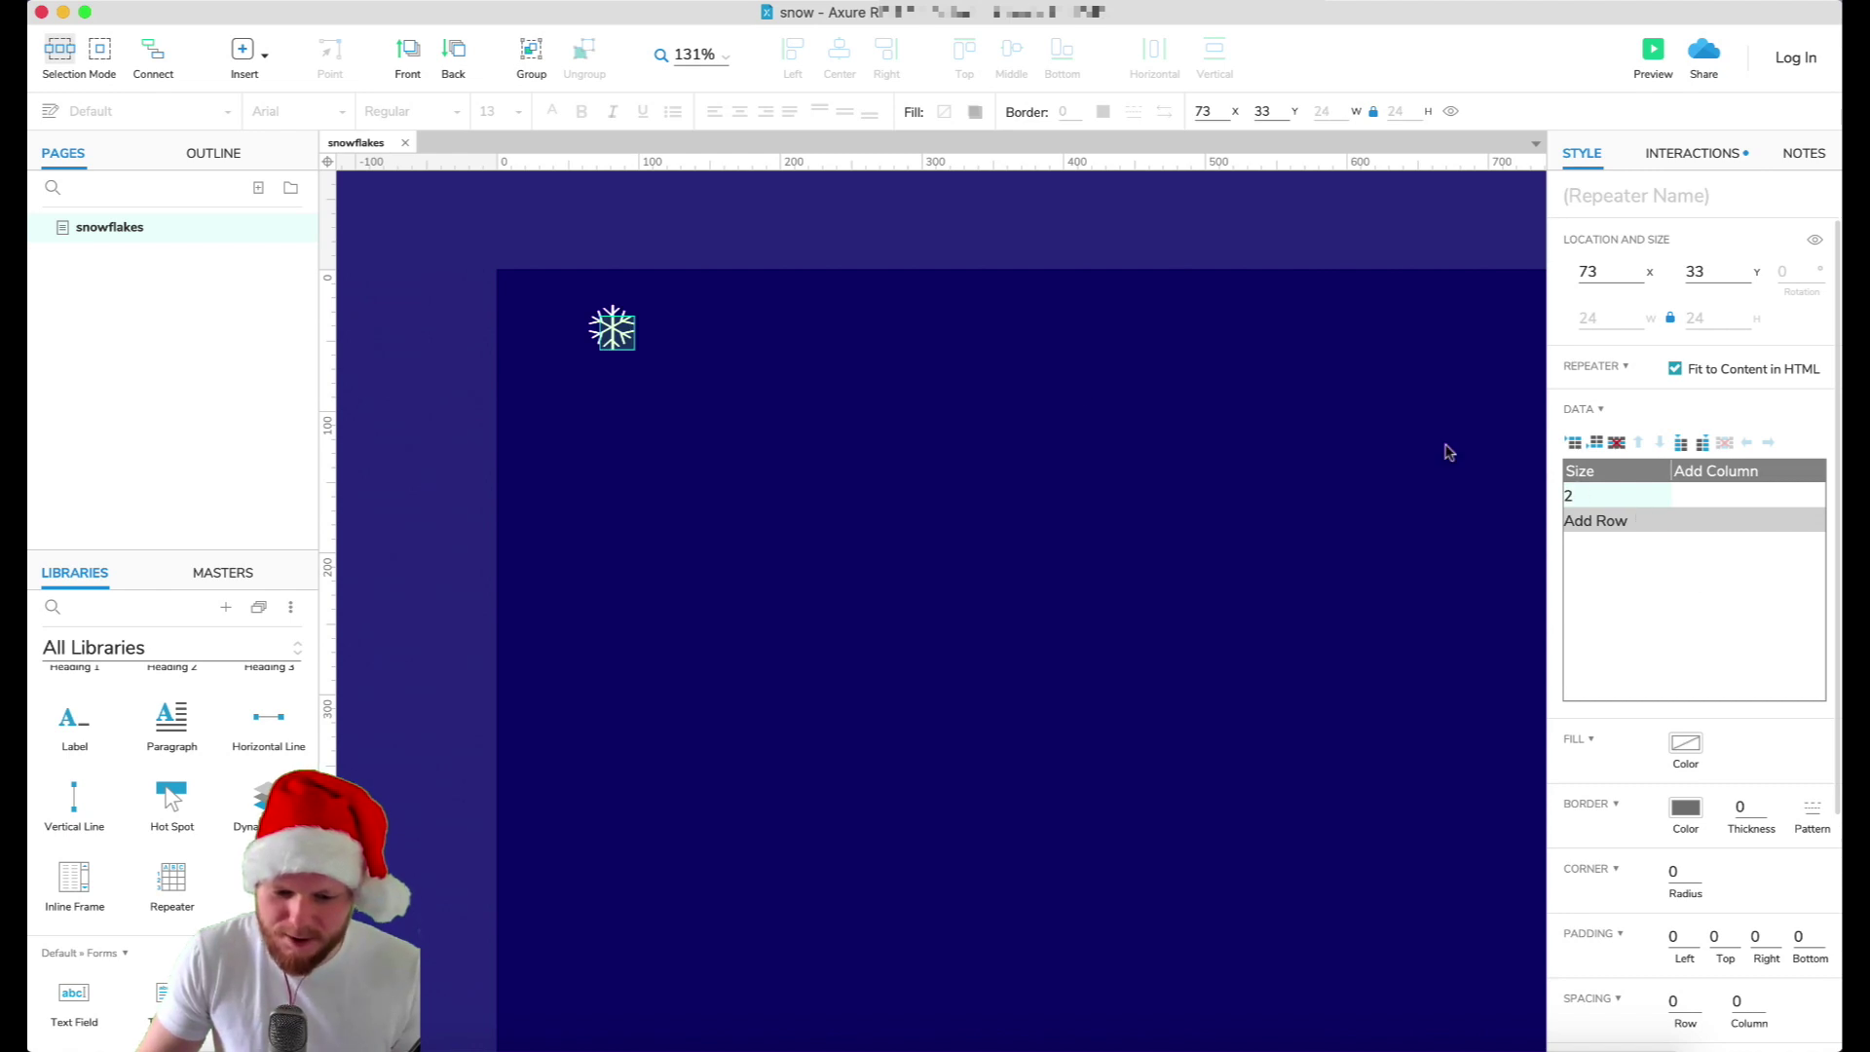
click(1649, 53)
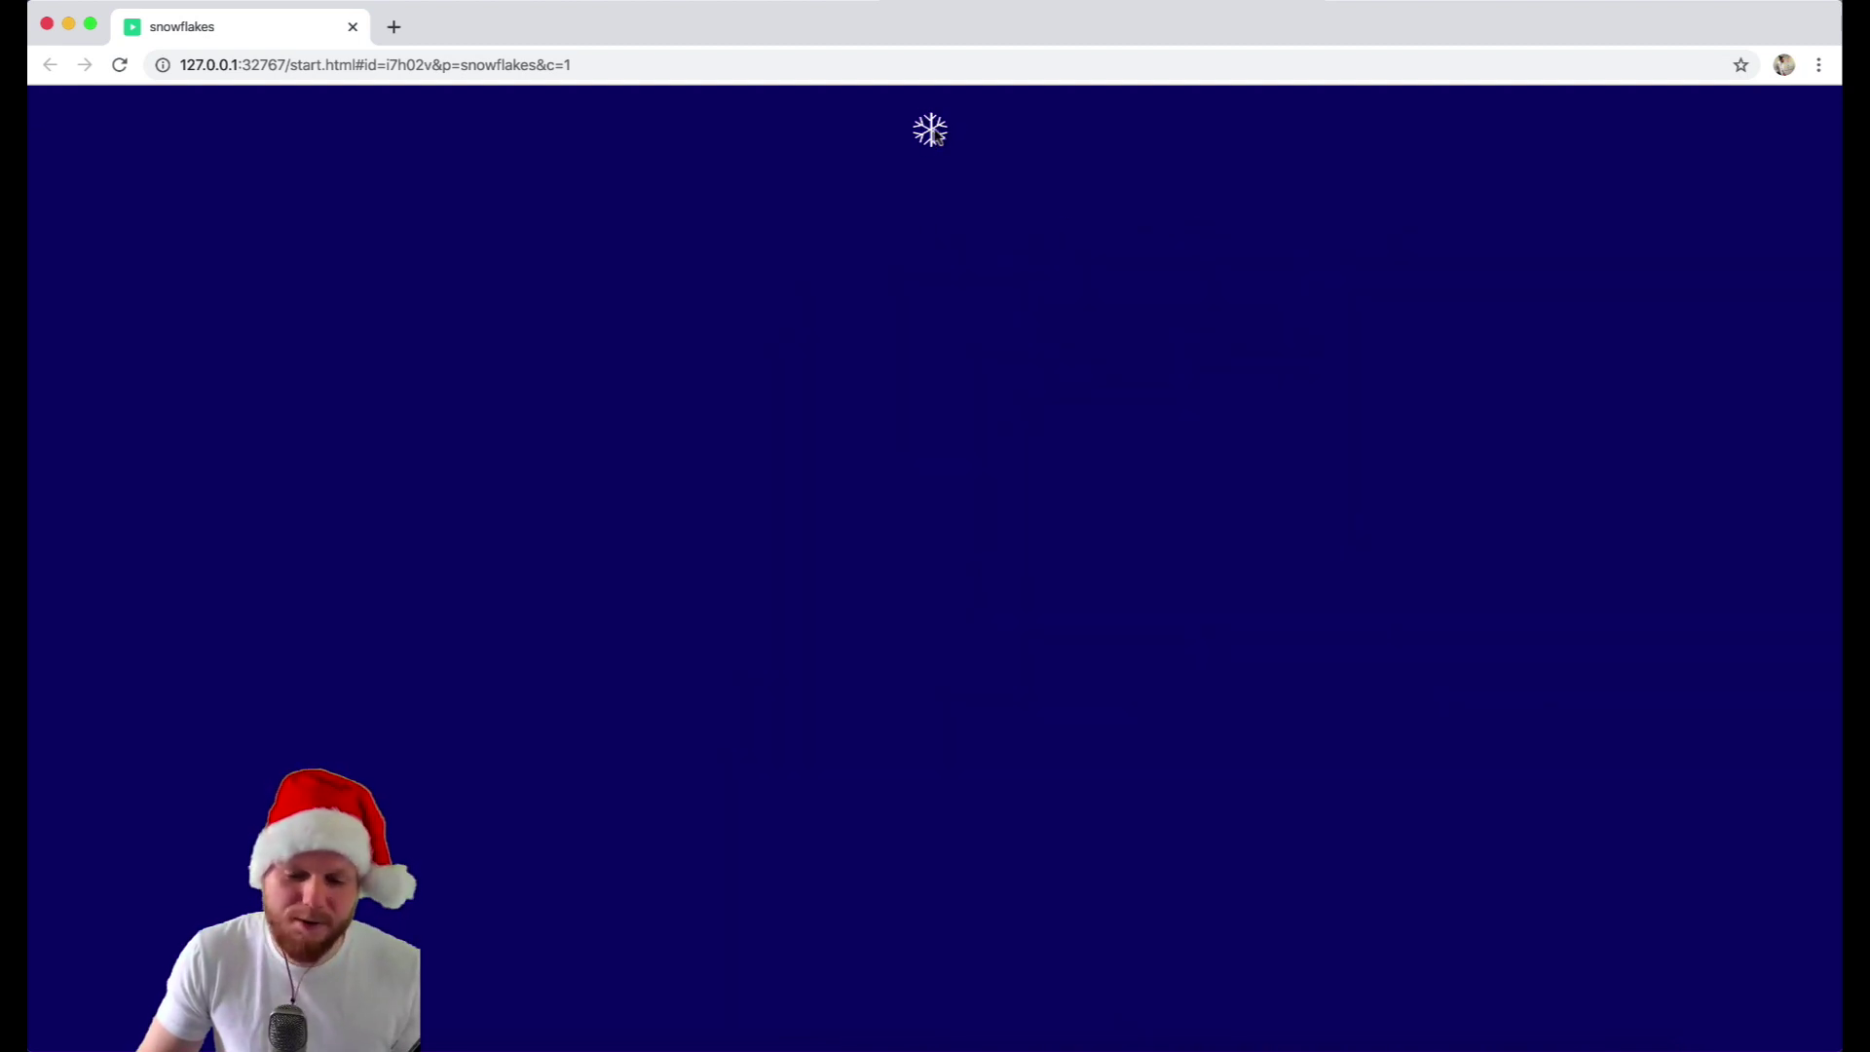
click(352, 26)
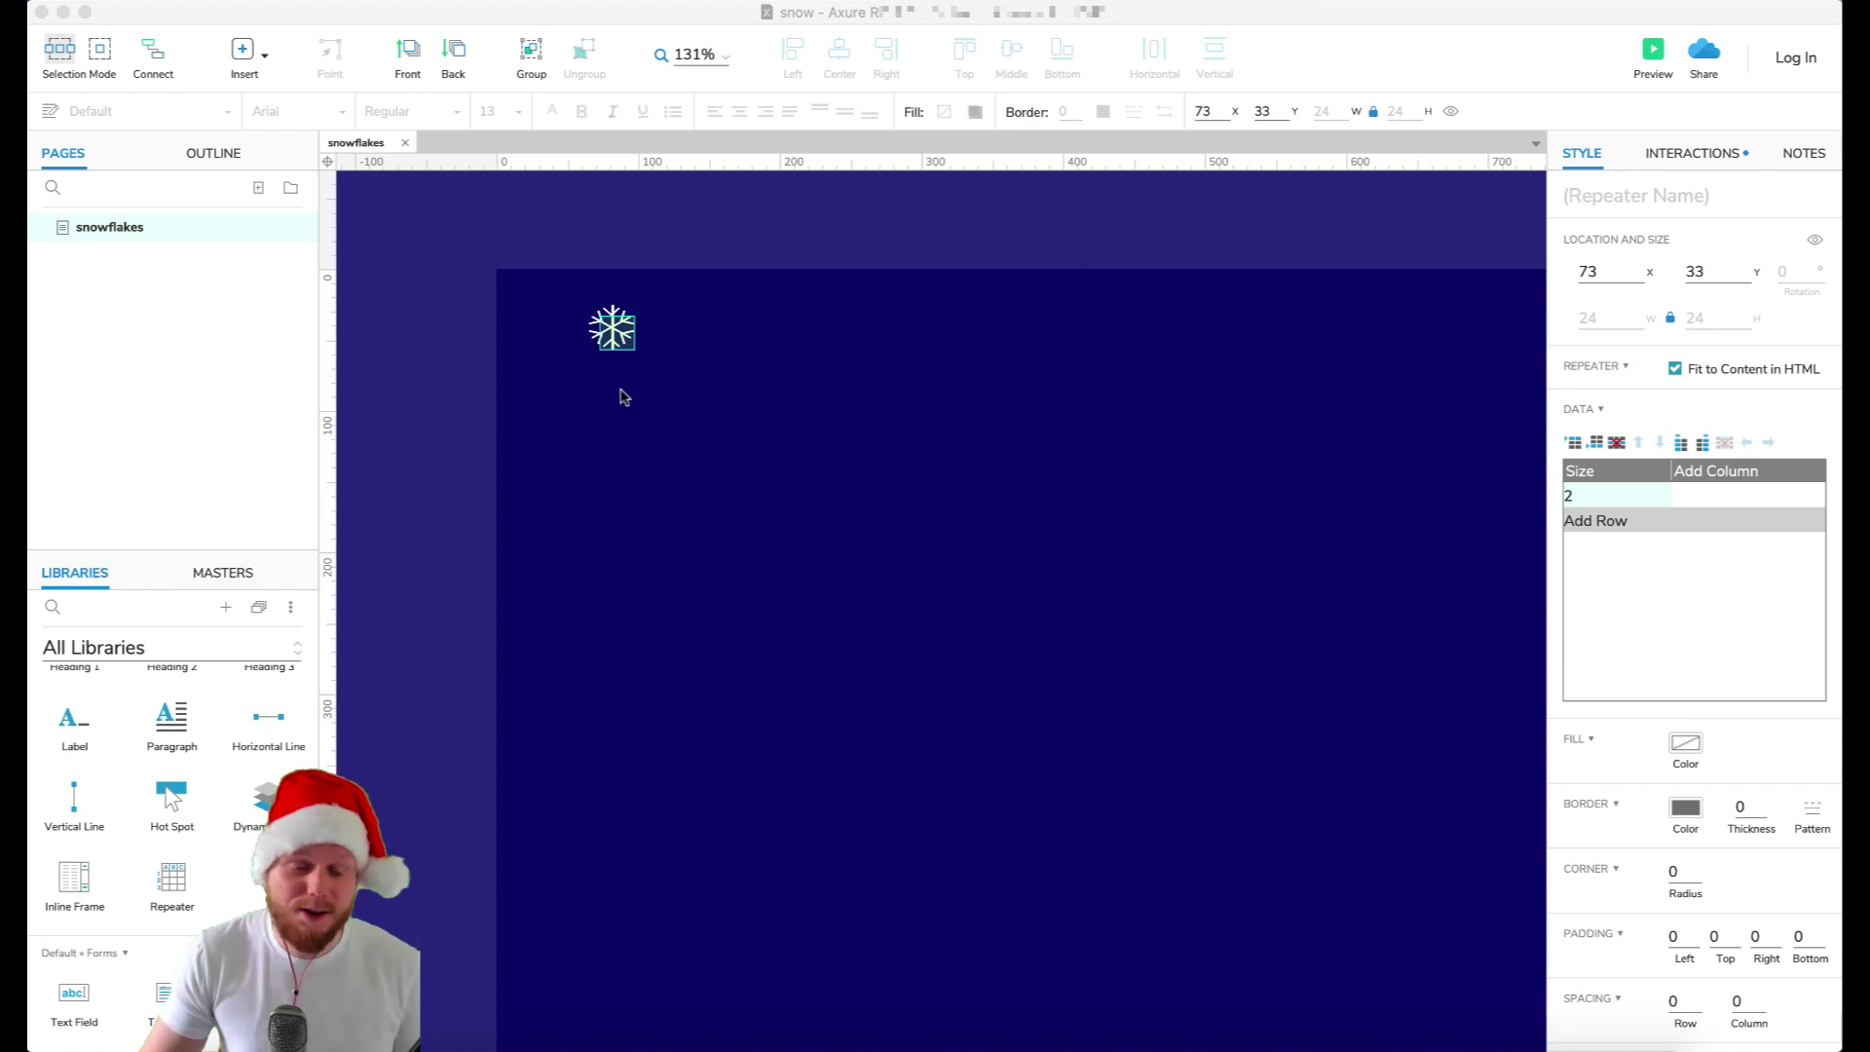
- Open the repeater for editing and select the snowflake inside it
click(1692, 152)
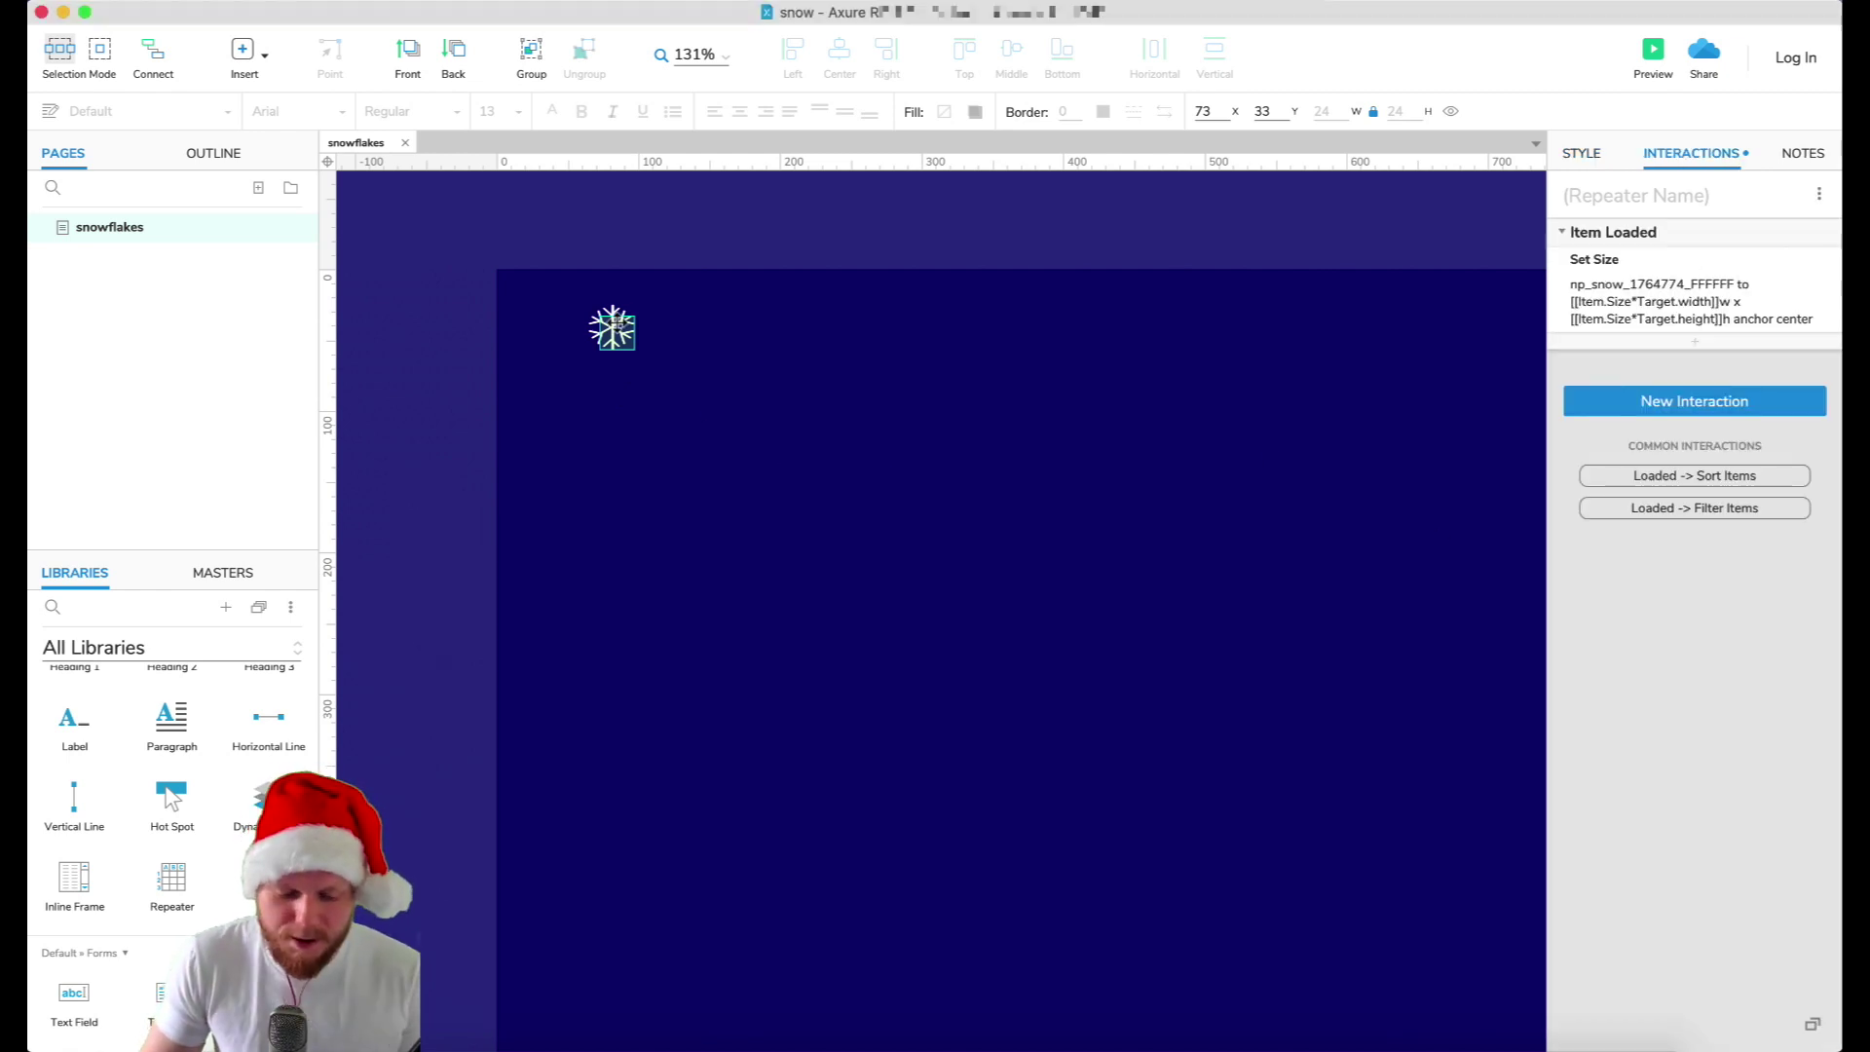
double_click(611, 329)
click(612, 329)
scroll(476, 342, up, 5)
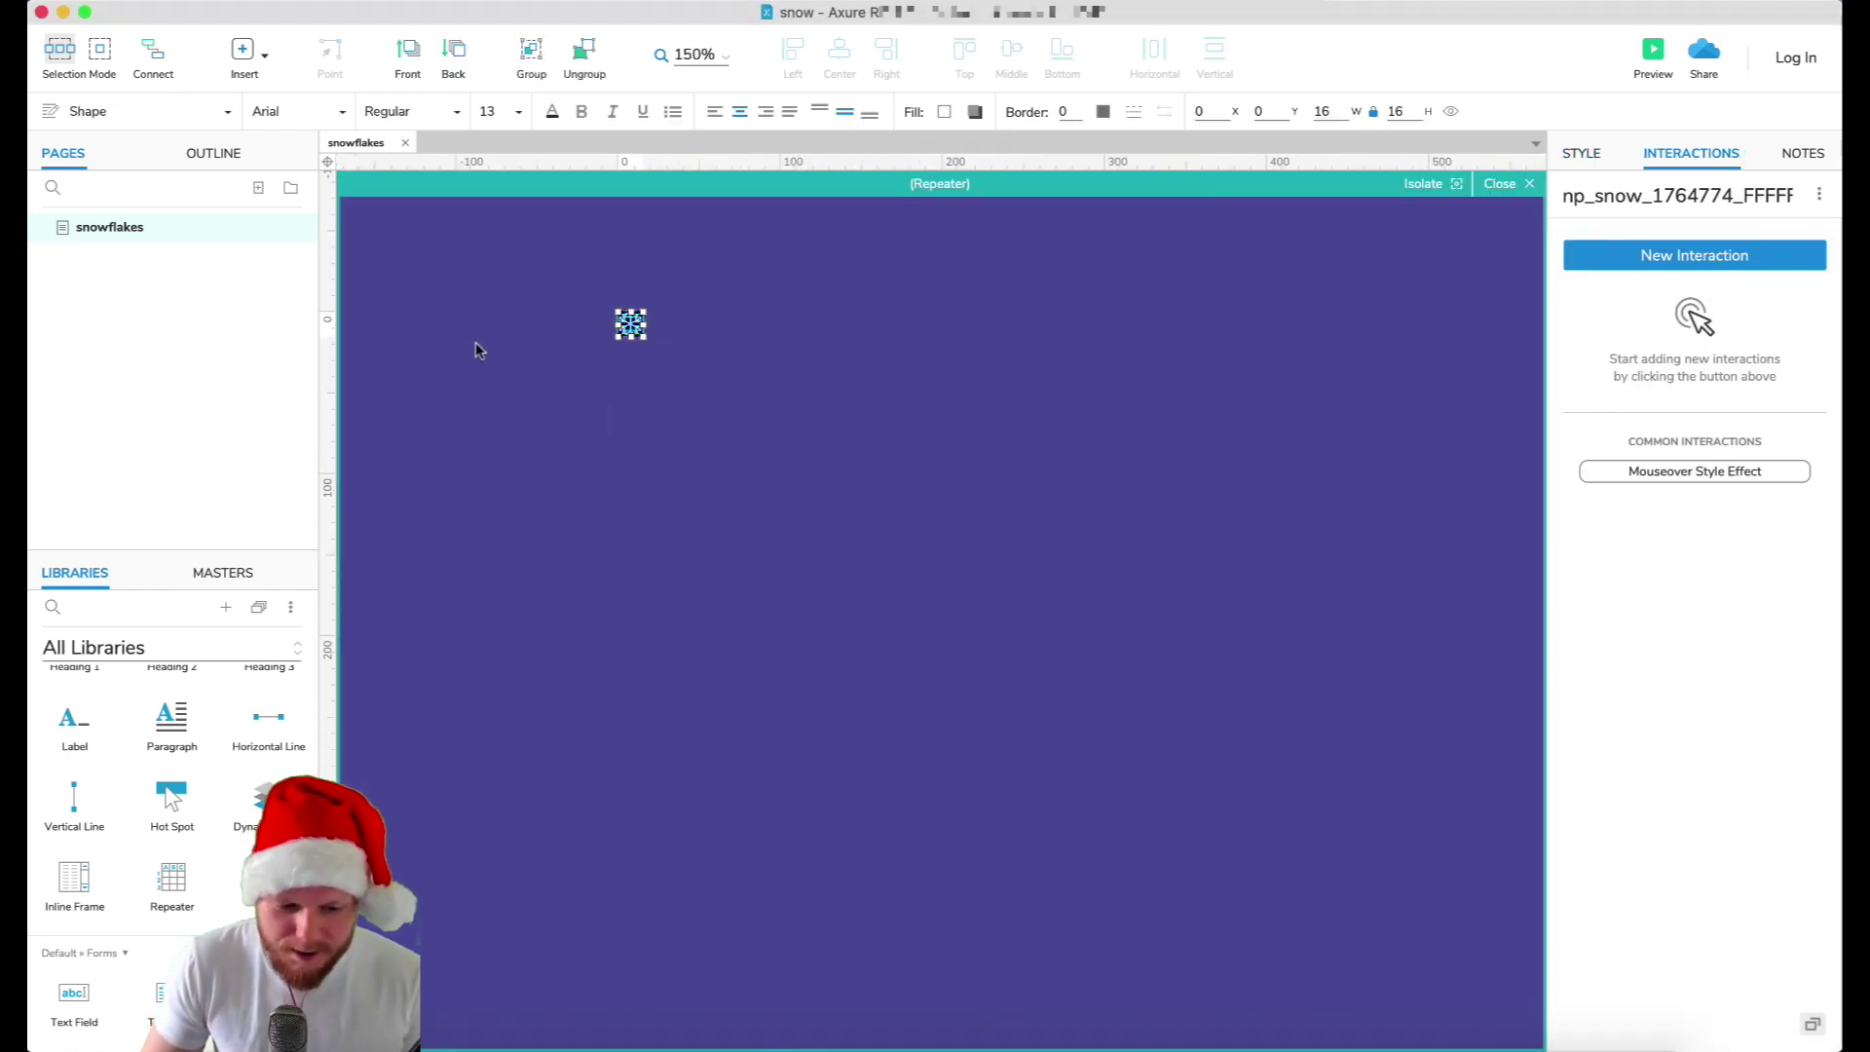
scroll(639, 305, up, 1)
- Add a Moved event with a Move By action targeting np_snow_1764774_FFFFFF
click(1710, 256)
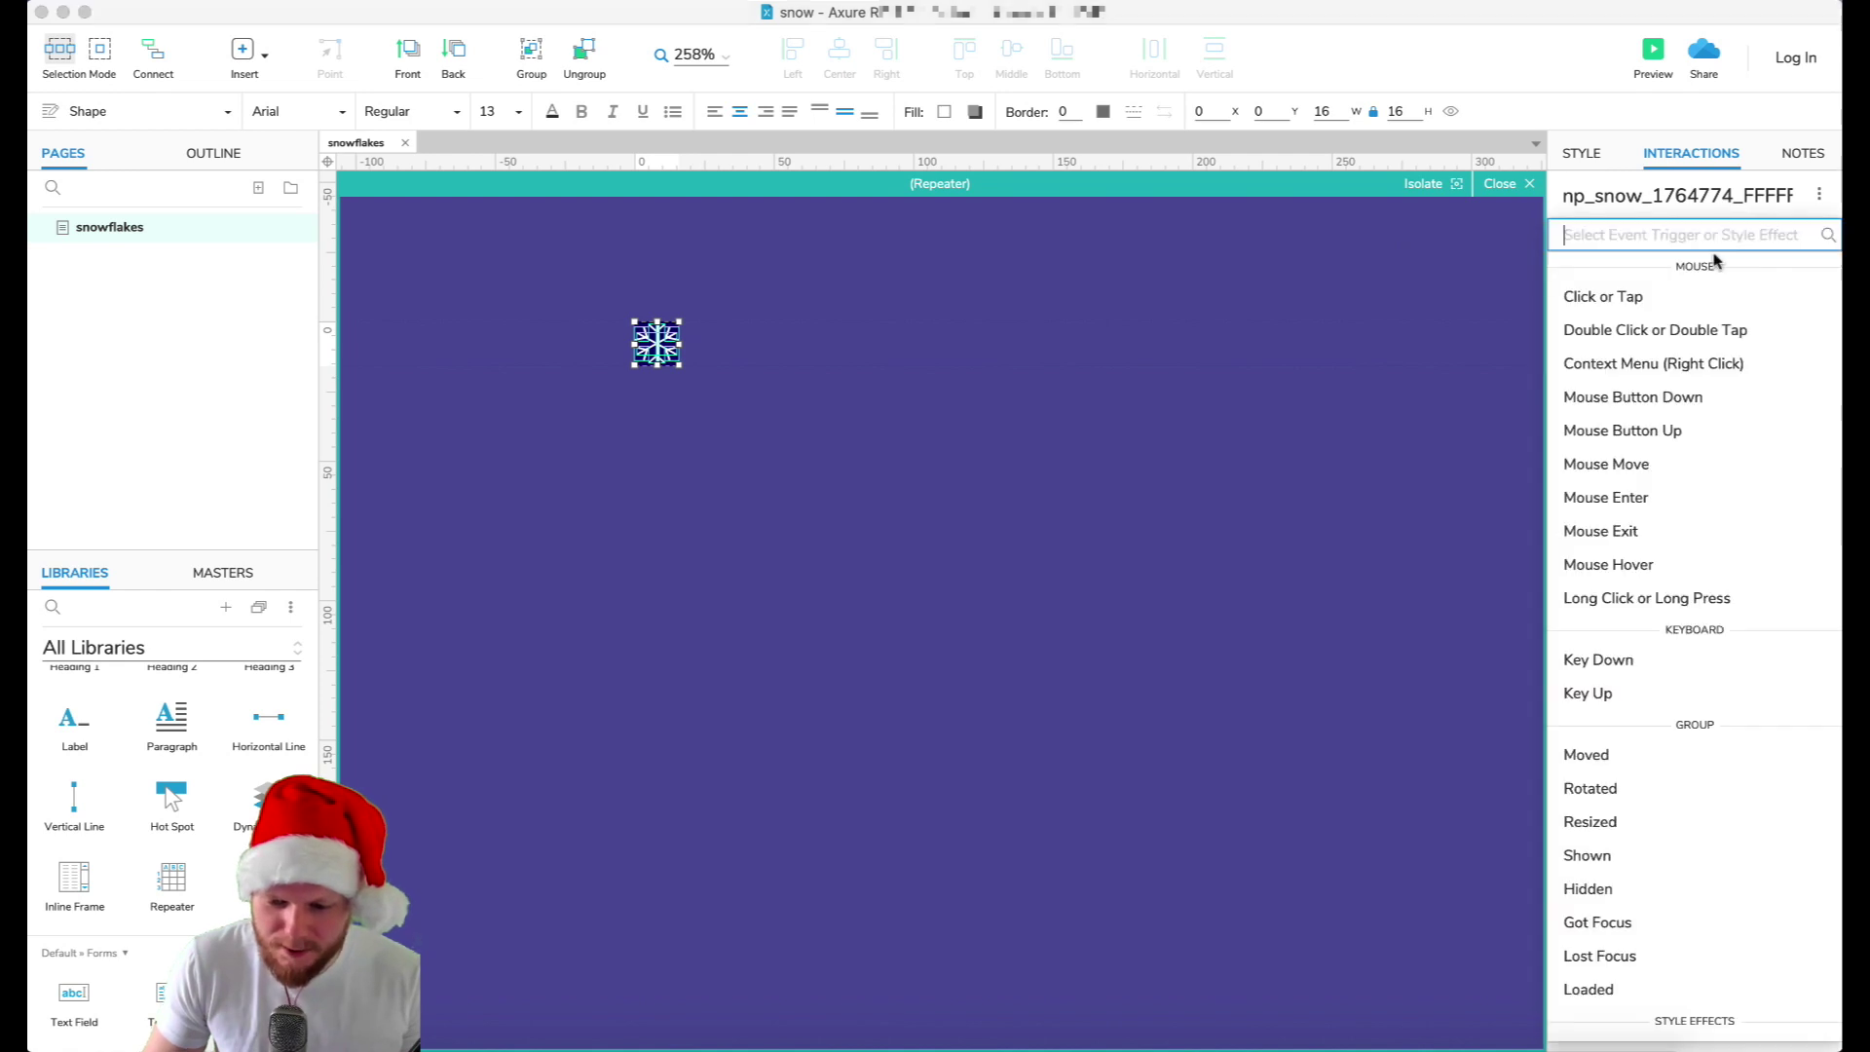
click(1605, 759)
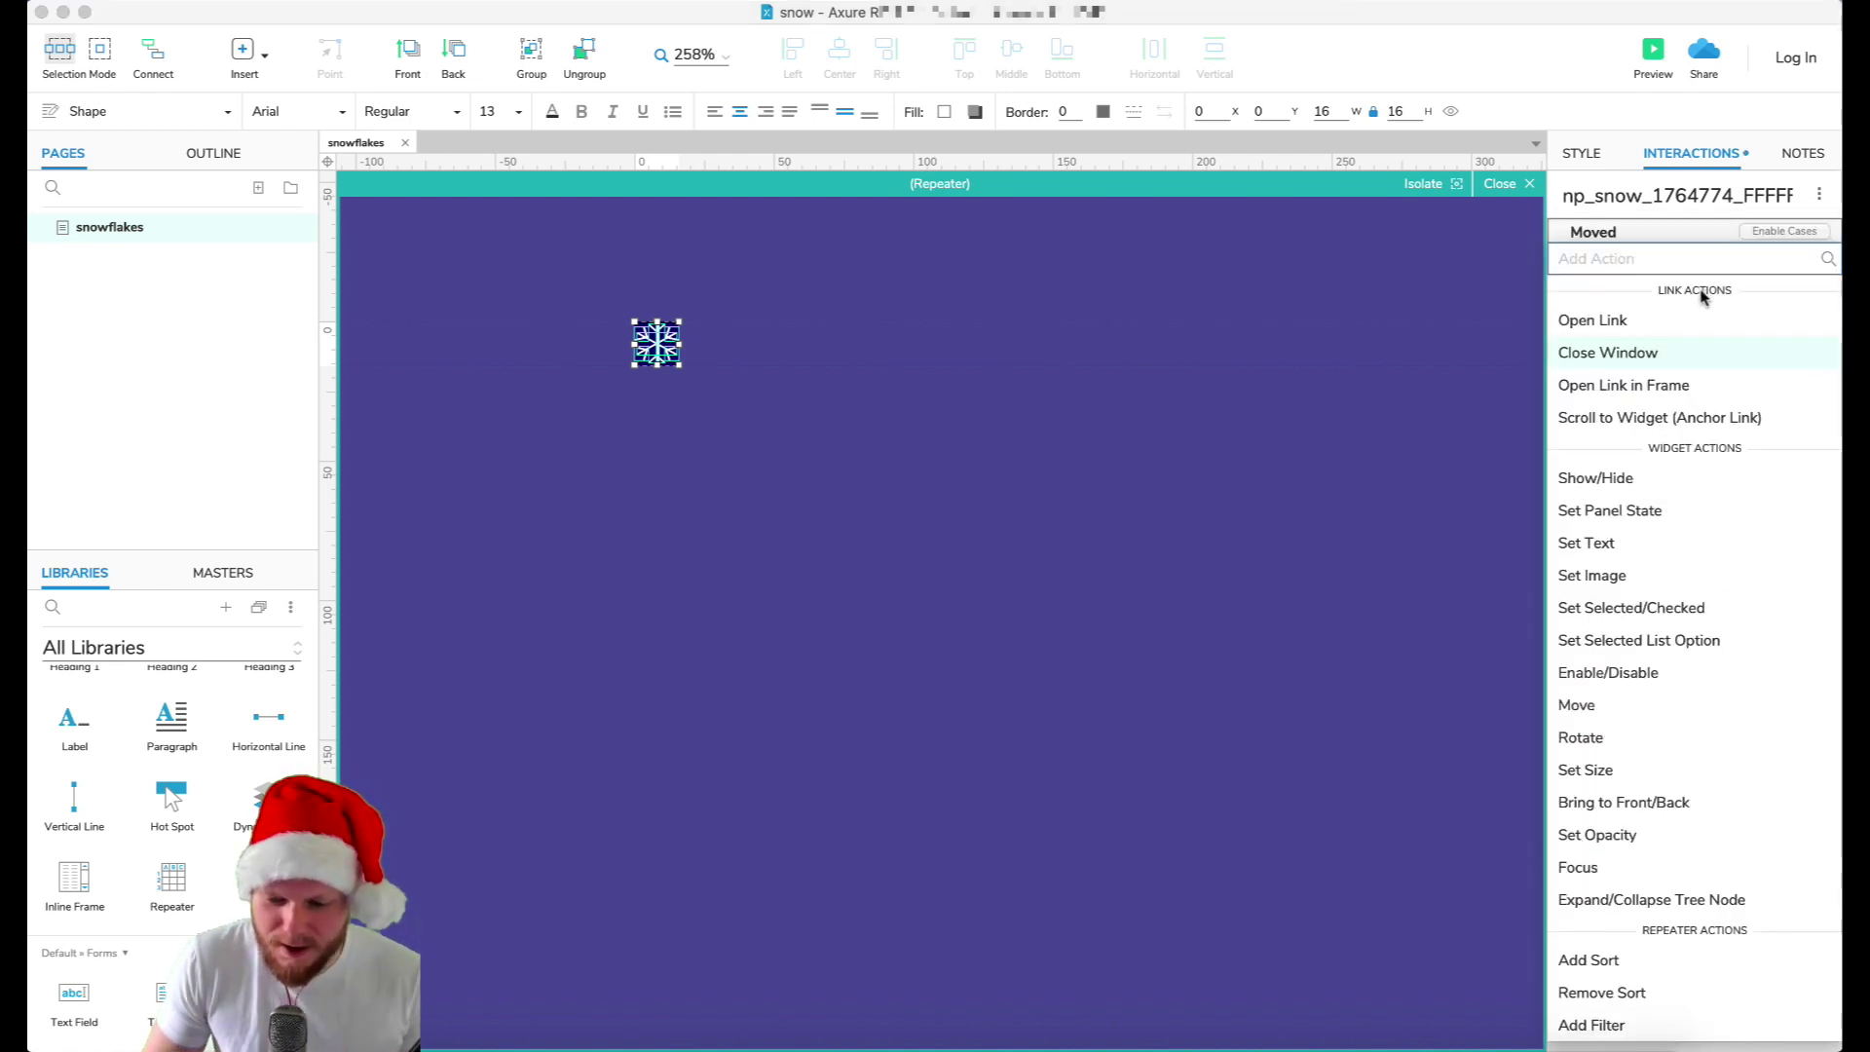
click(1632, 706)
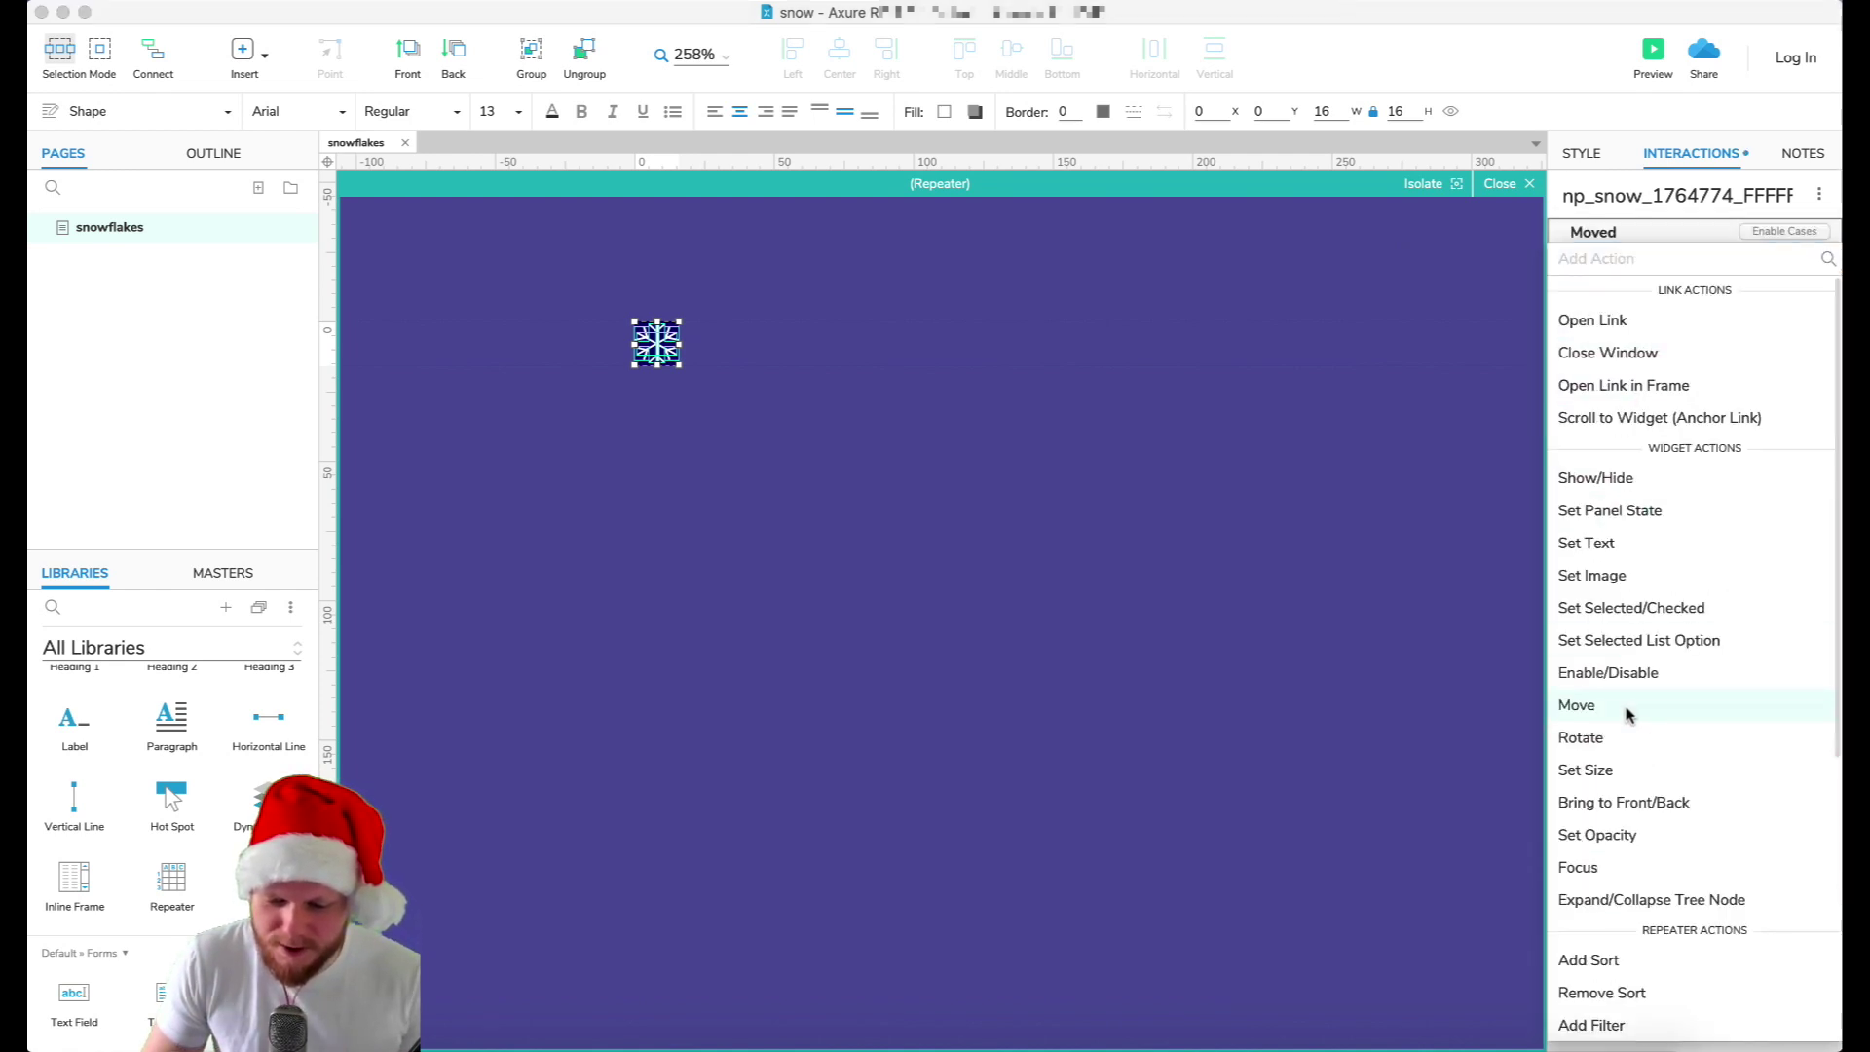
click(1664, 440)
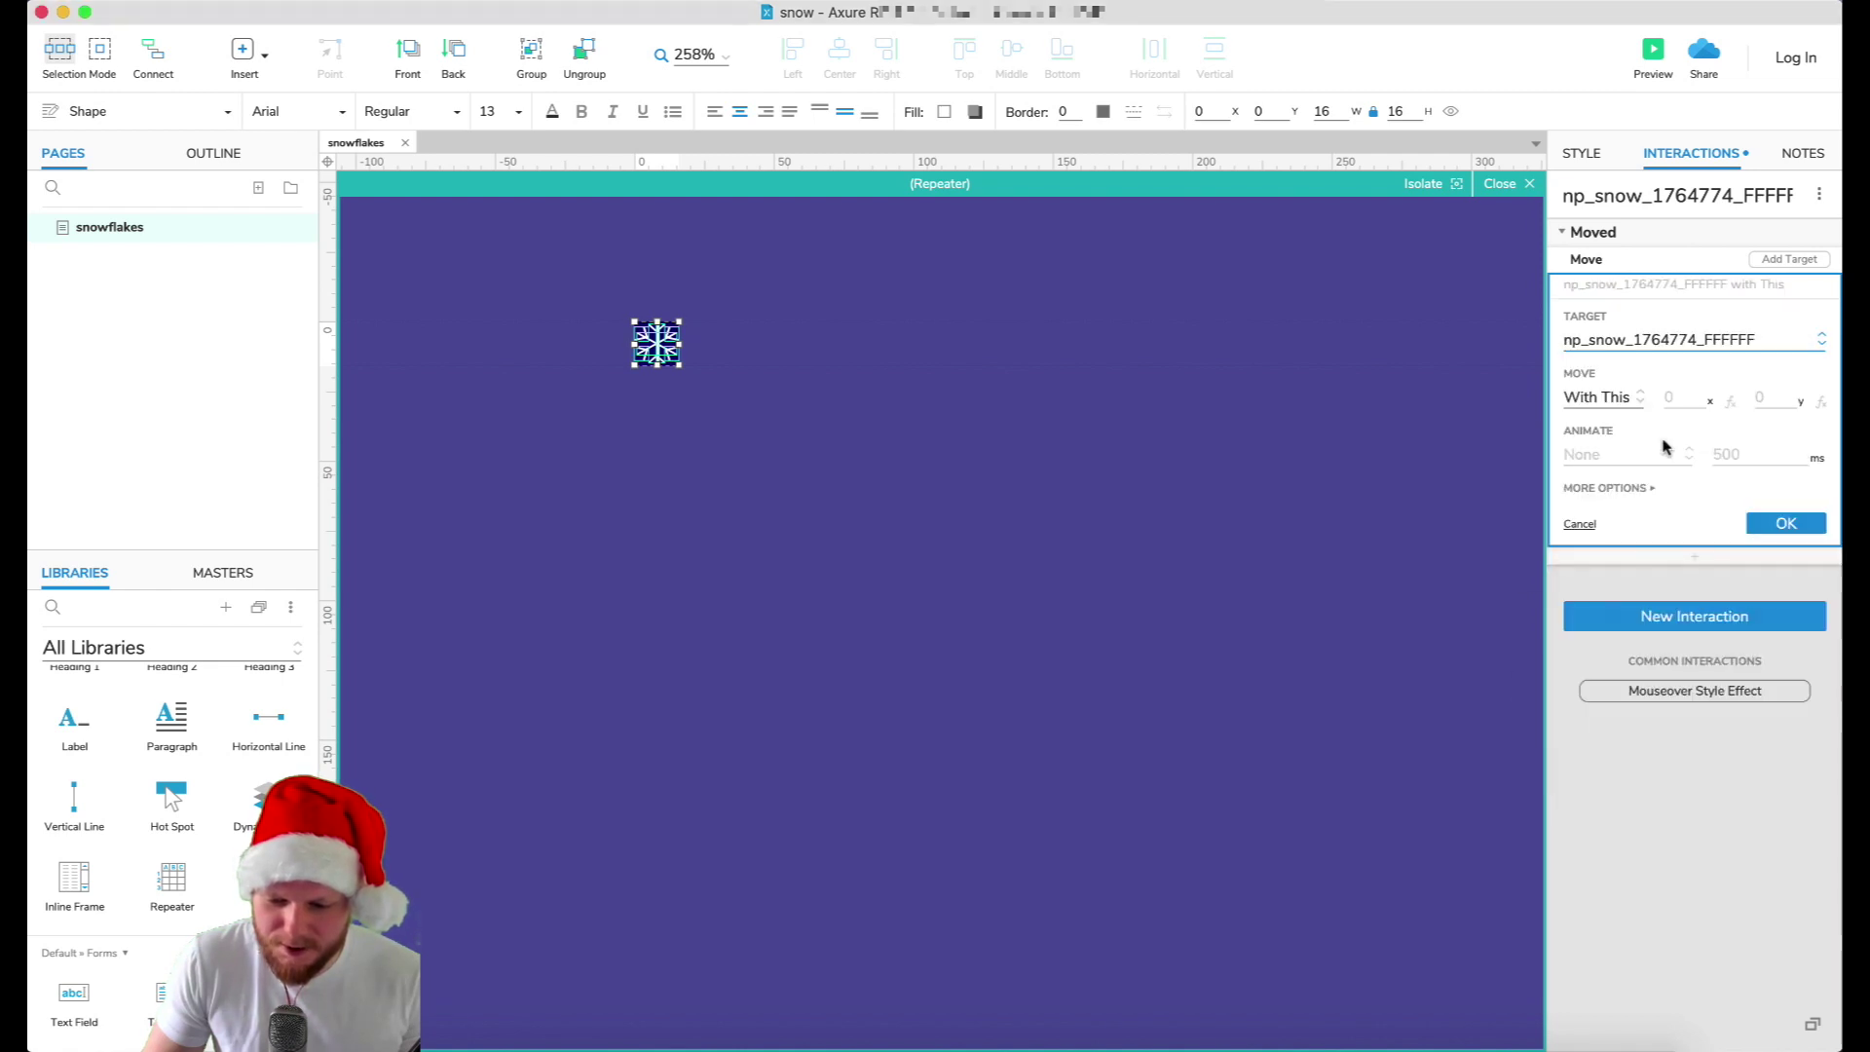
click(1626, 403)
click(1606, 376)
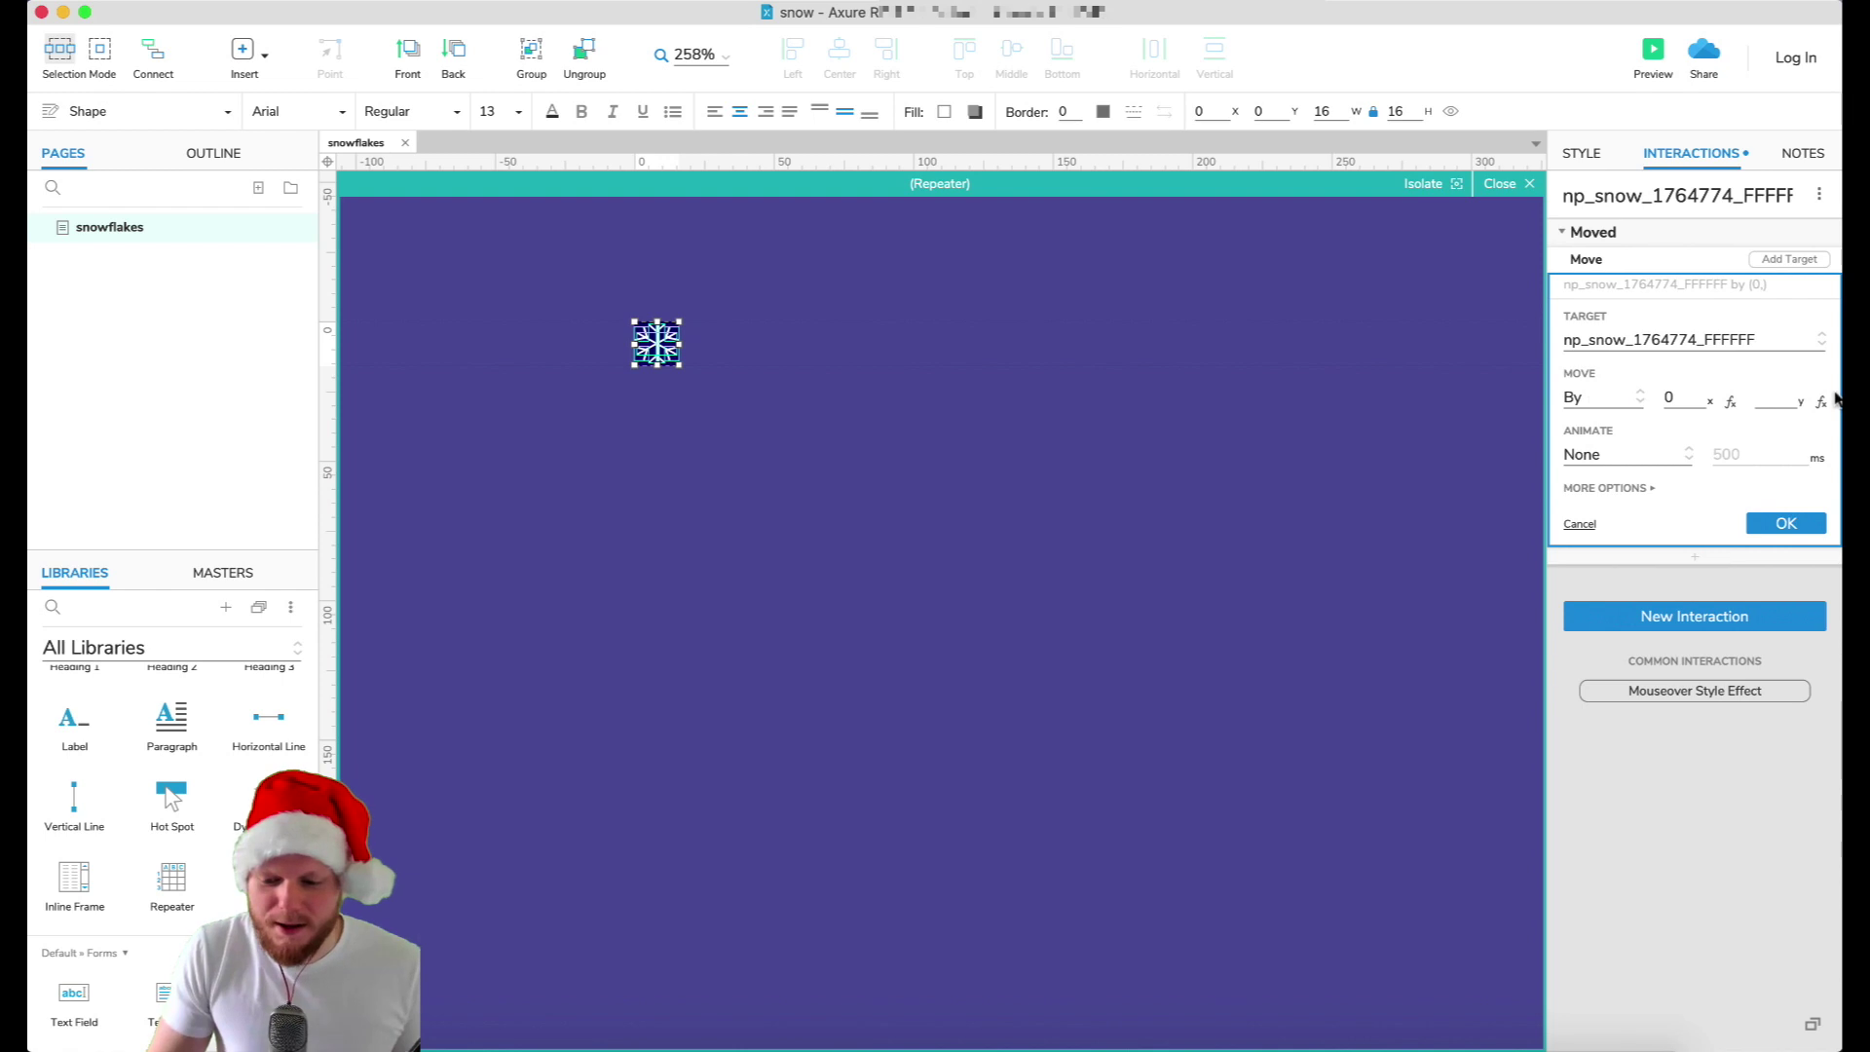
click(1786, 403)
key(BackSpace)
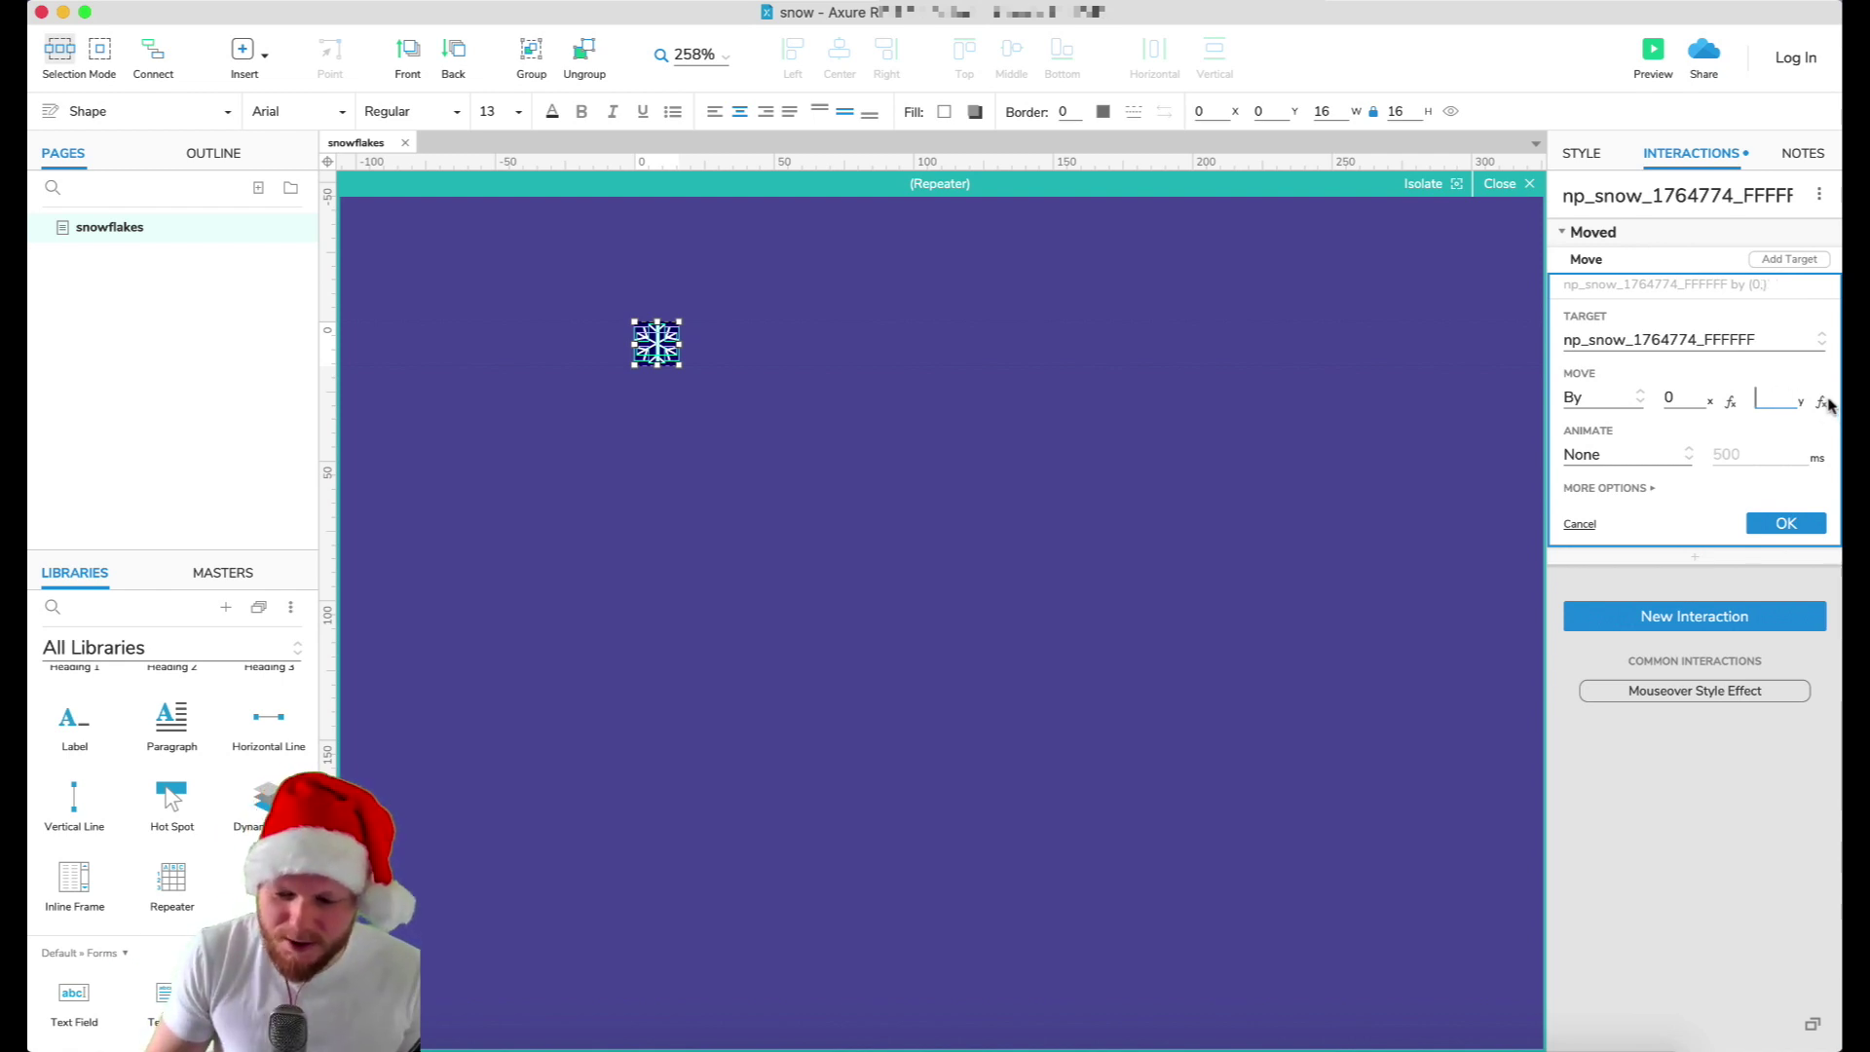
- Set the move's vertical offset to [[This.height]]
click(1821, 402)
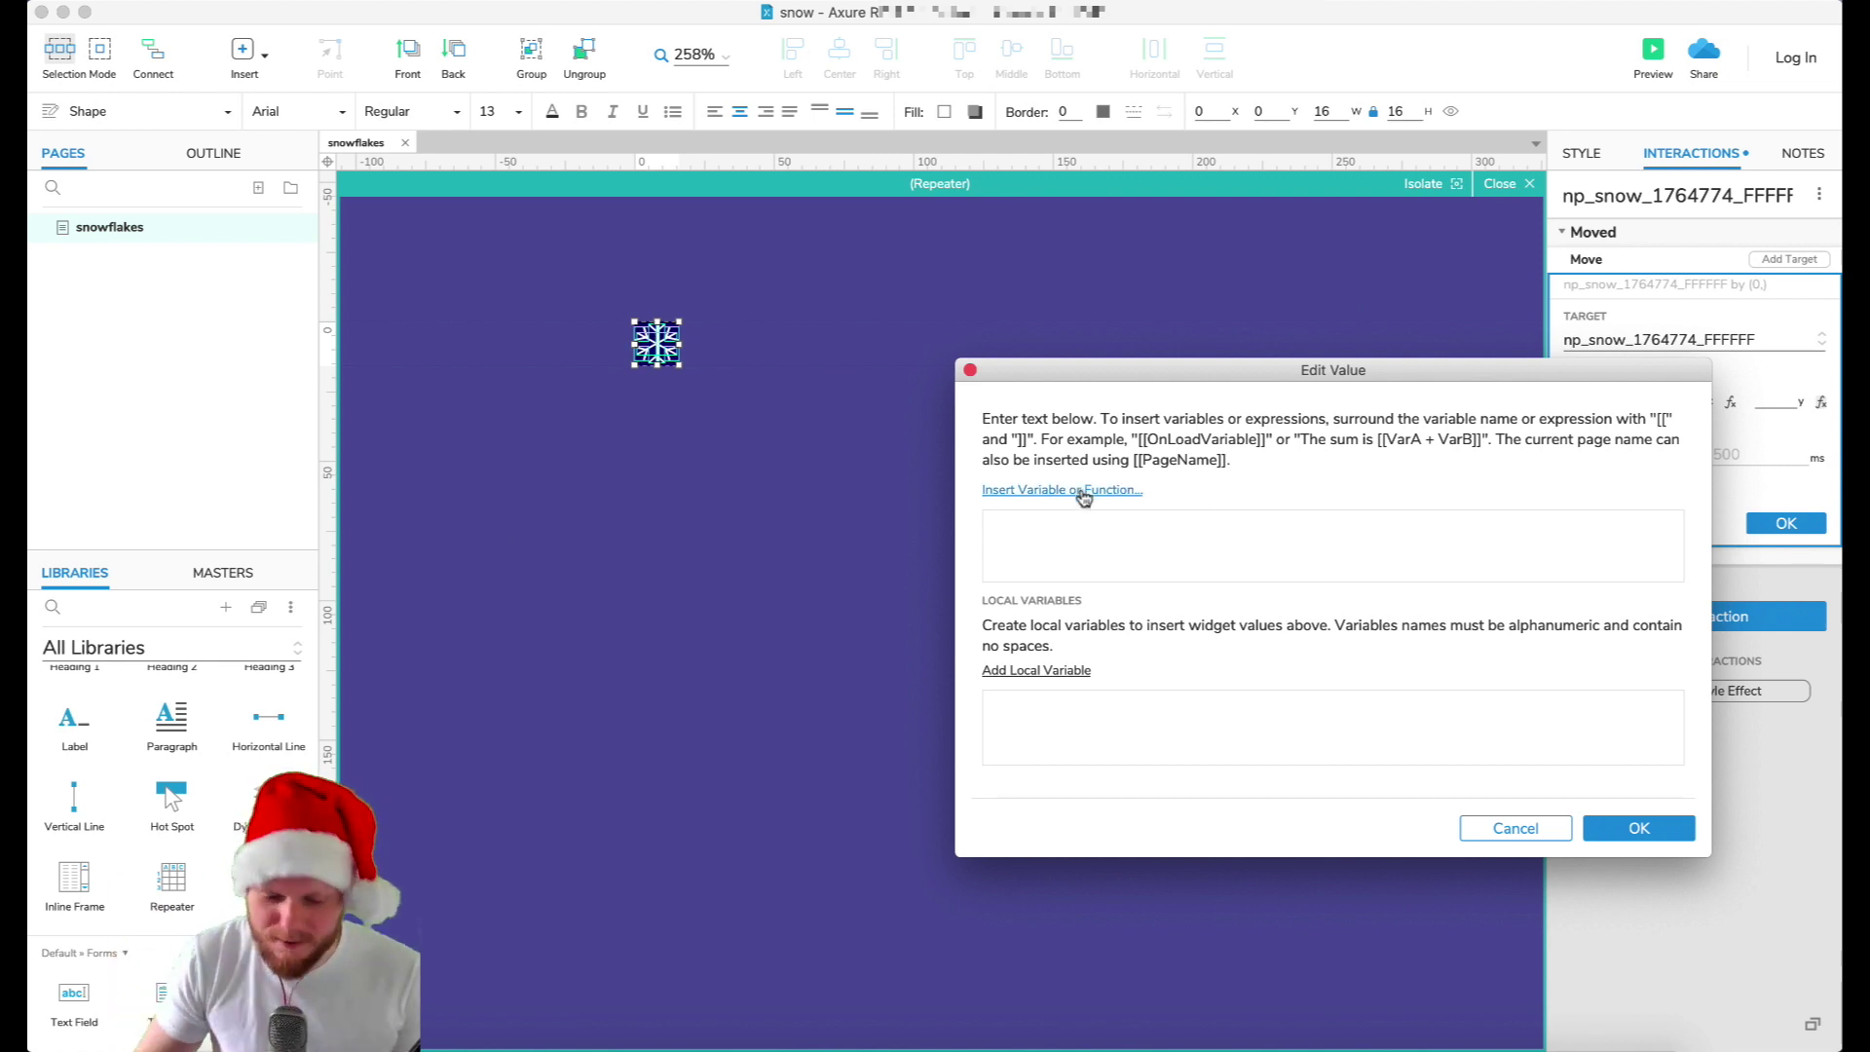
click(1084, 491)
scroll(1093, 701, down, 1)
scroll(1066, 721, up, 1)
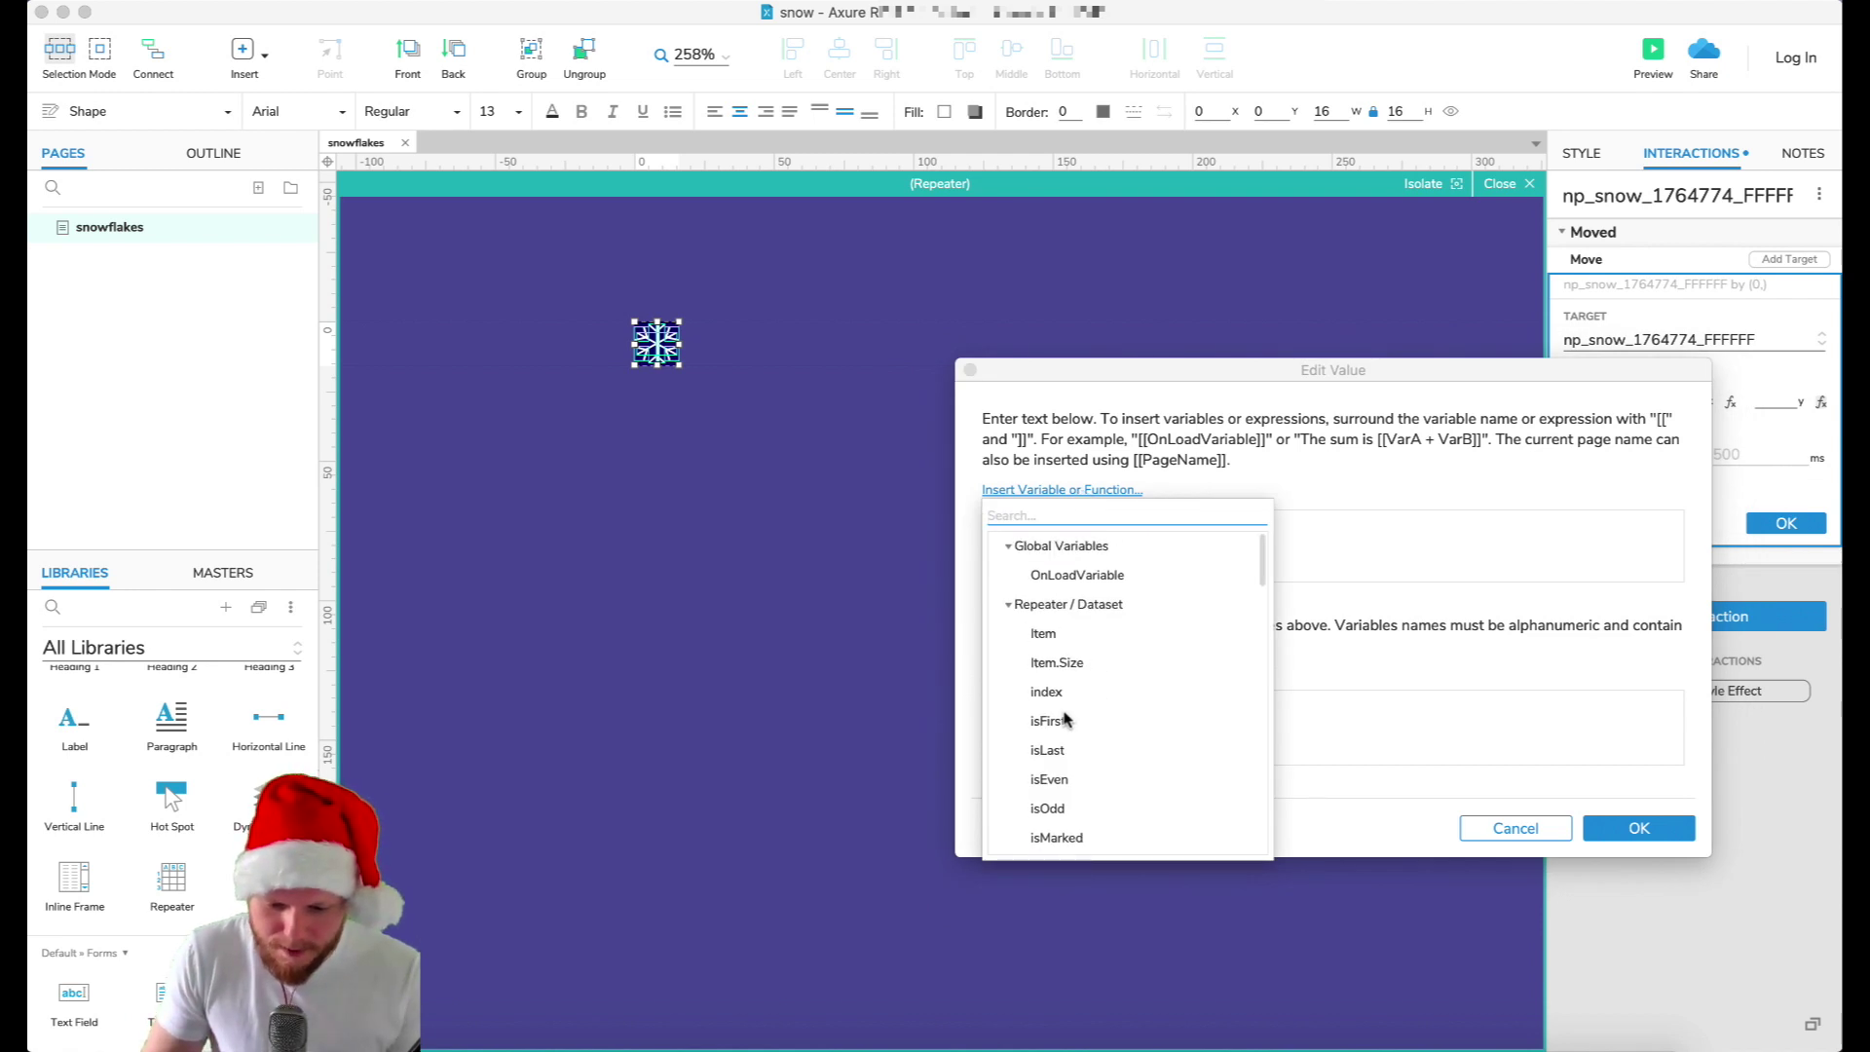
scroll(1064, 719, down, 5)
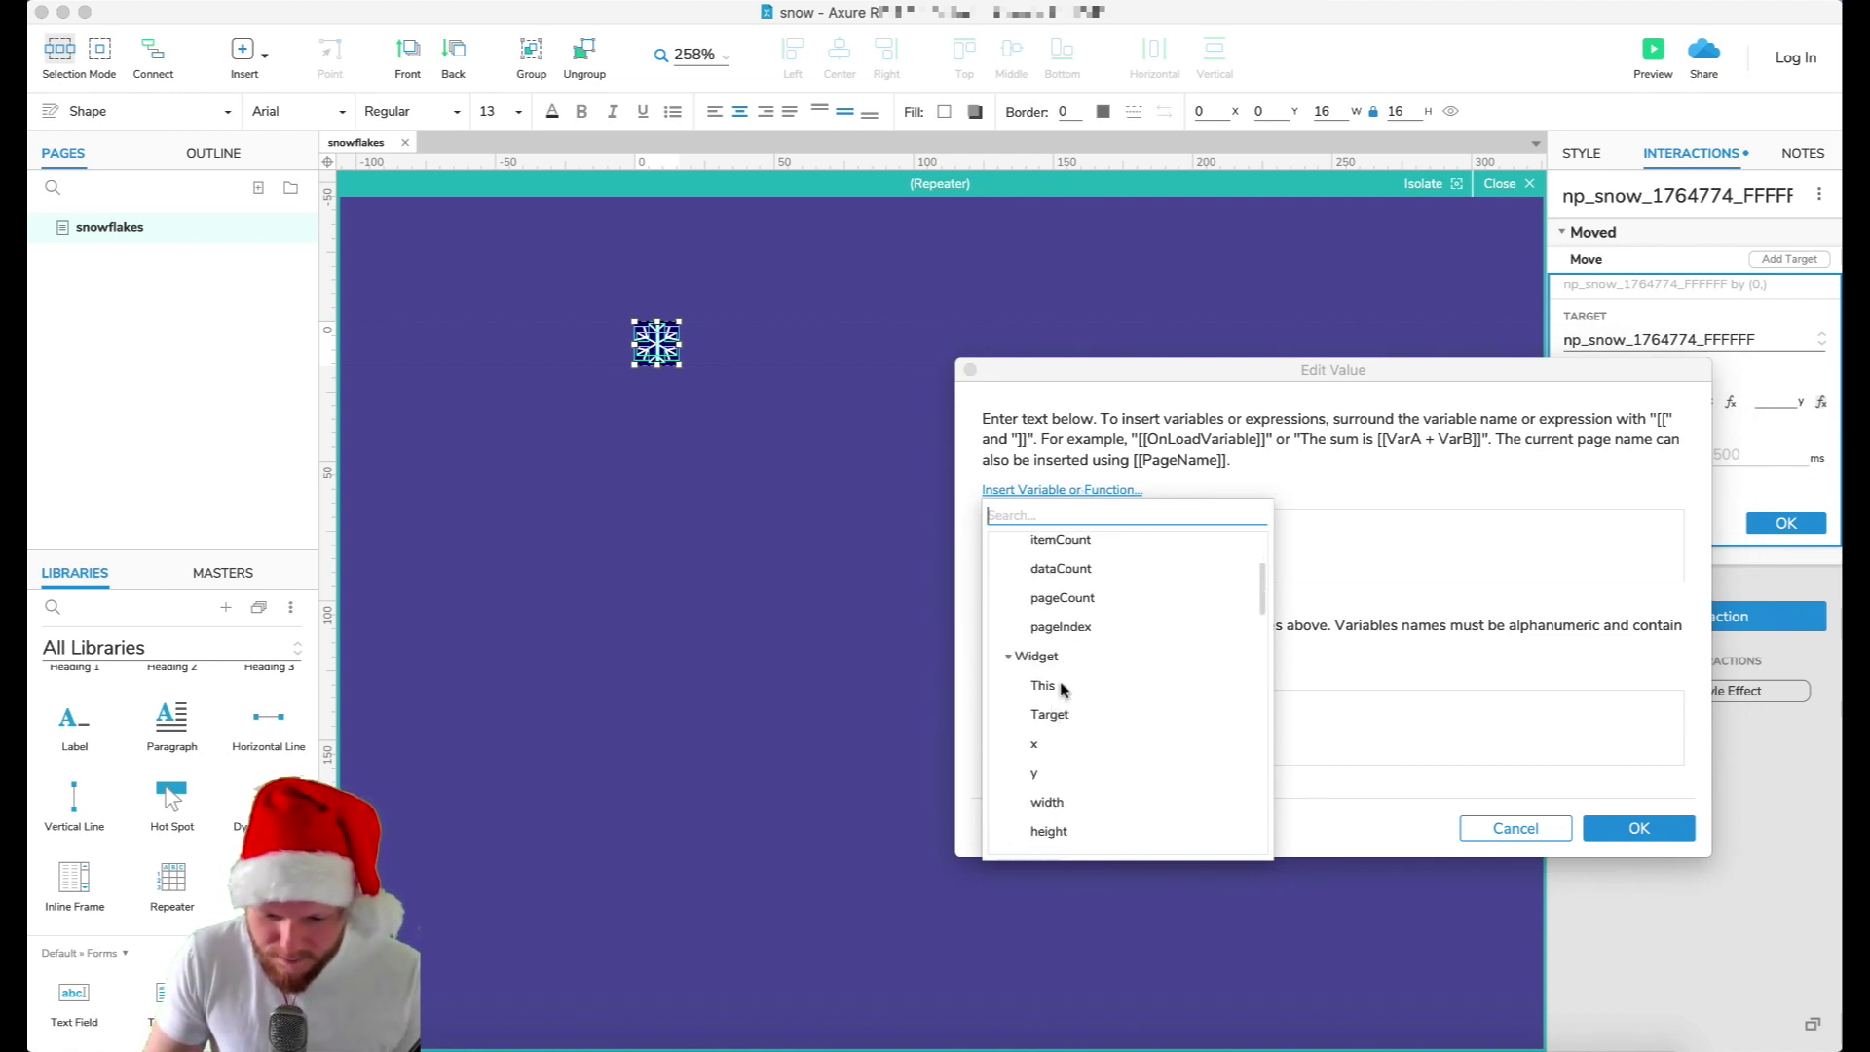
click(1060, 685)
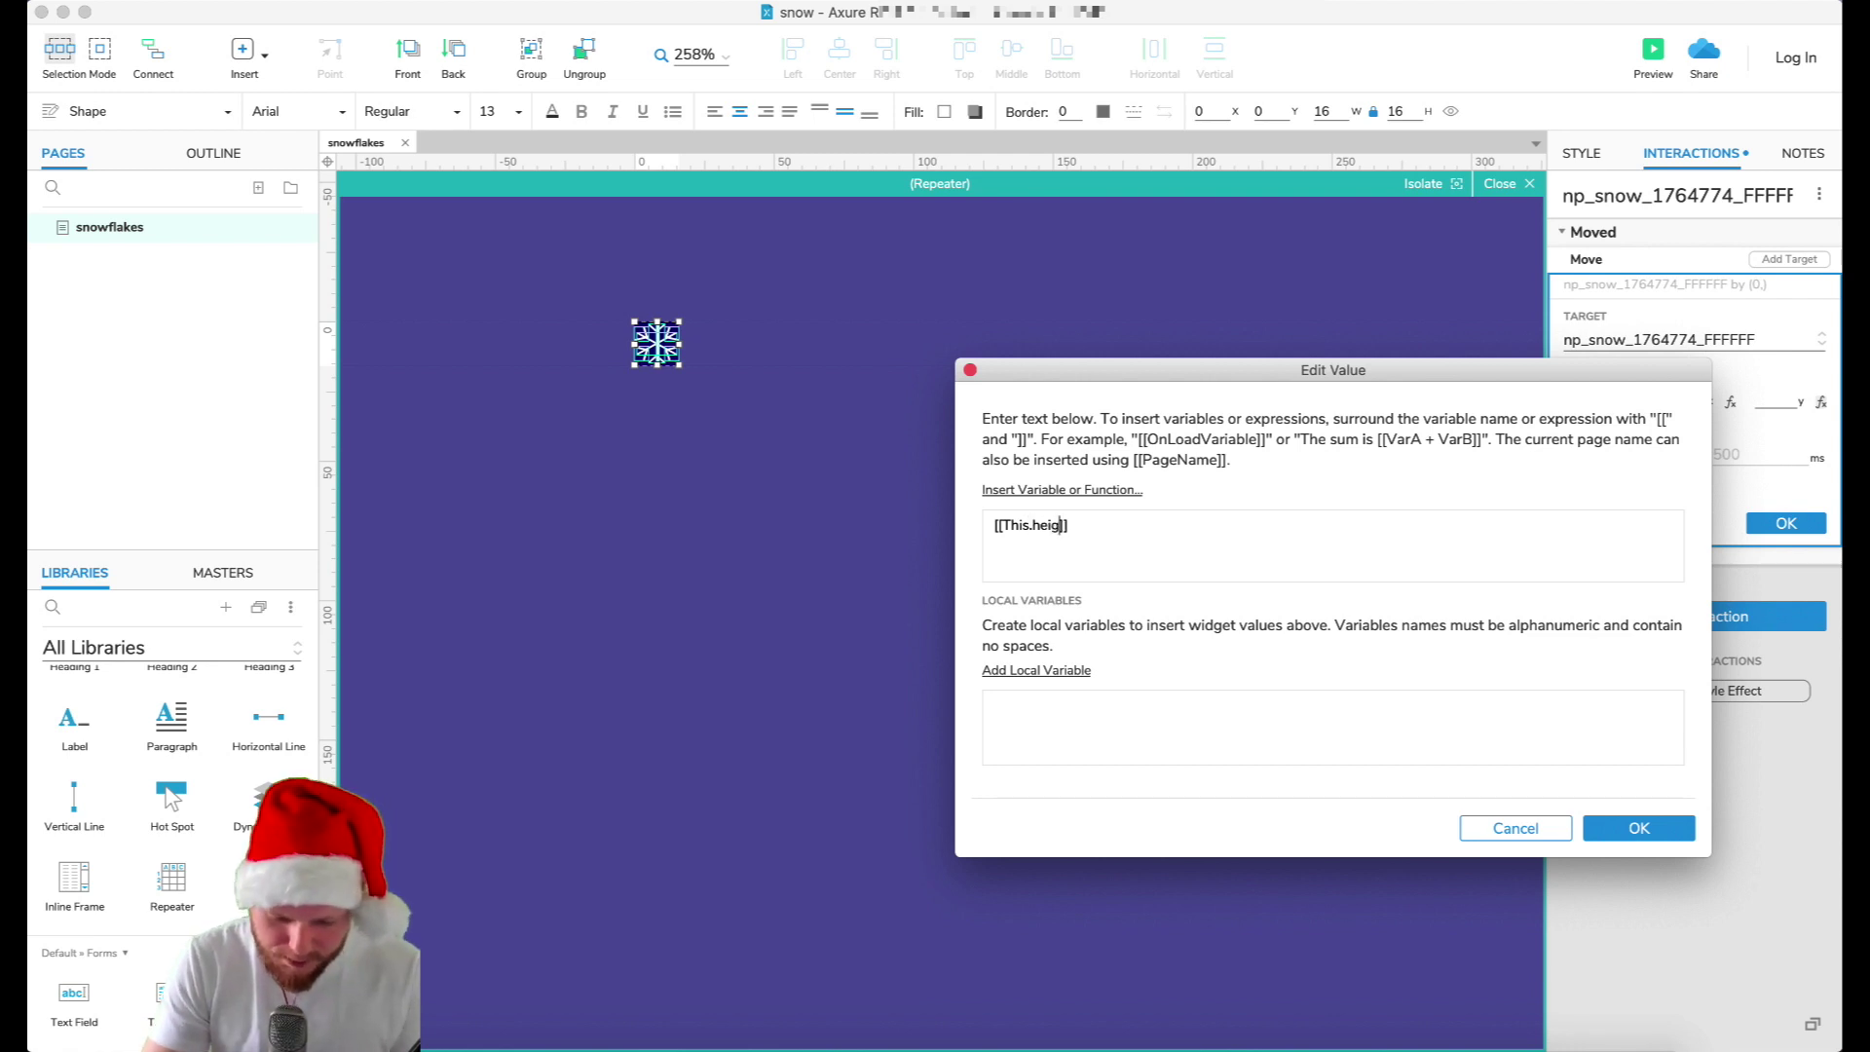
text(.height)
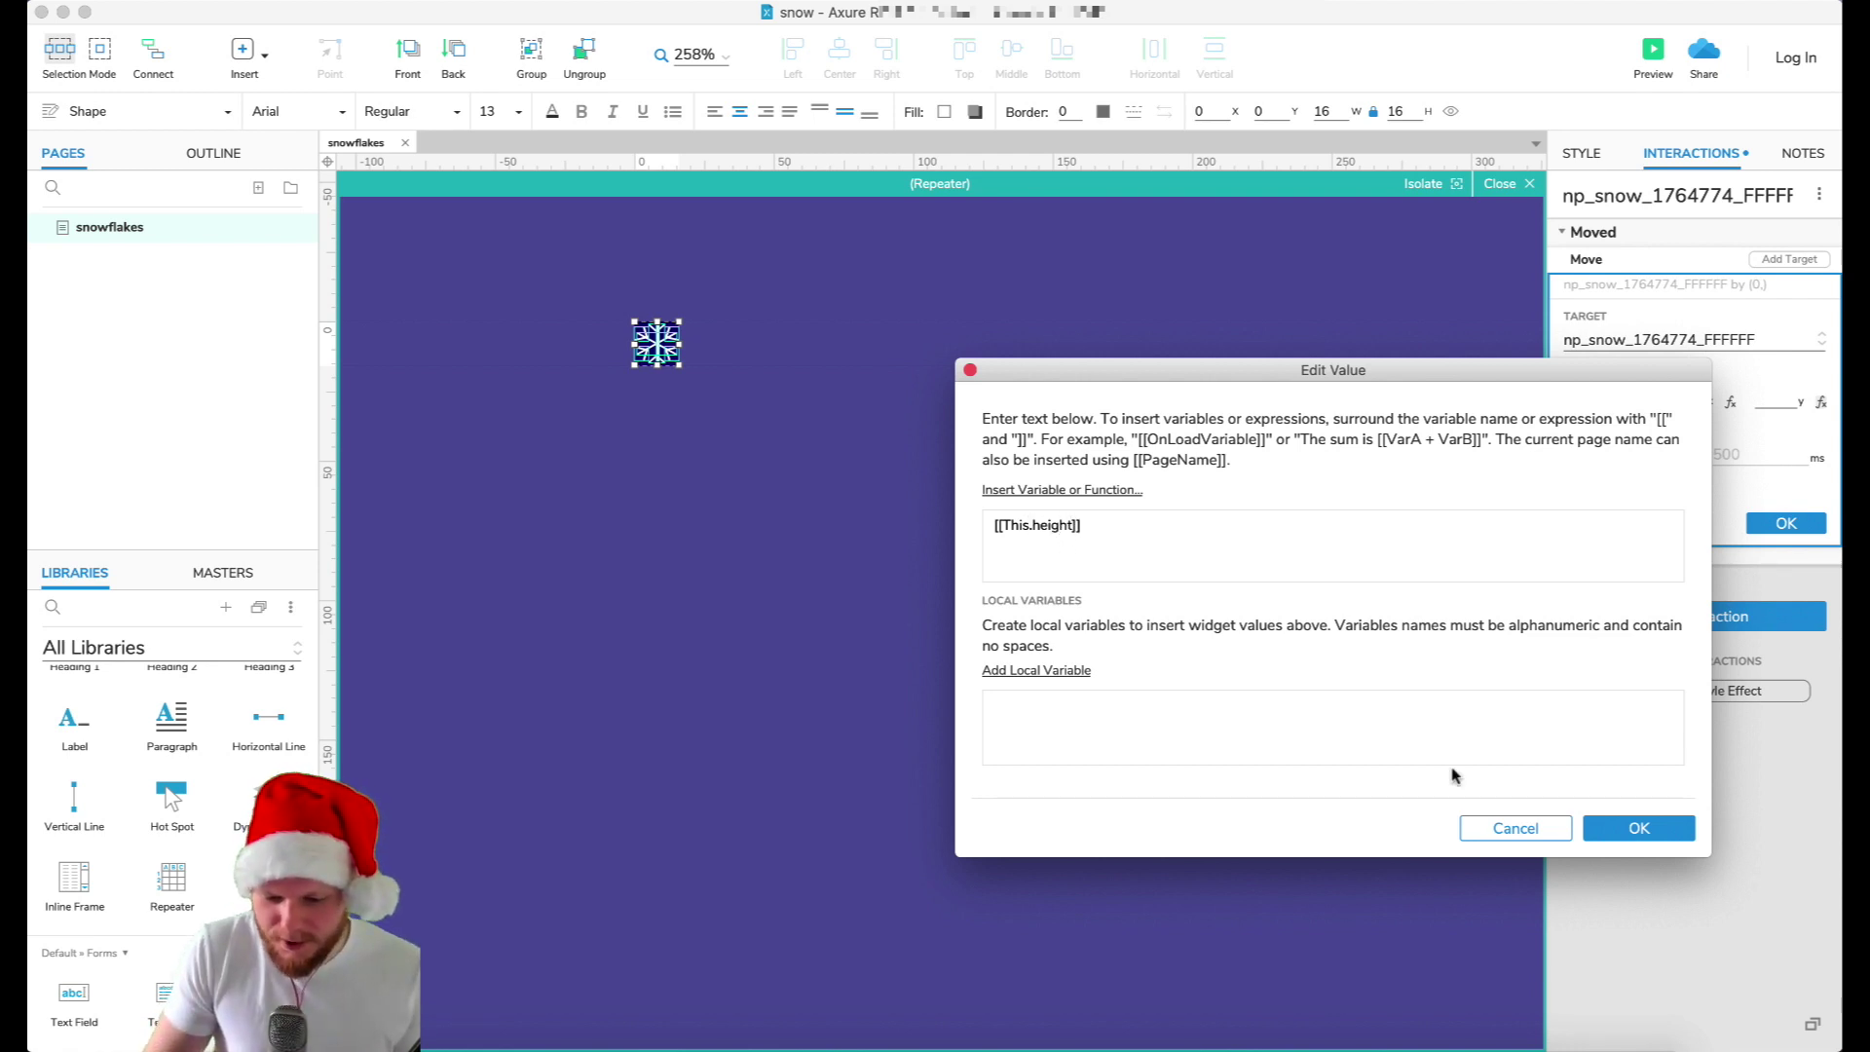
click(1638, 828)
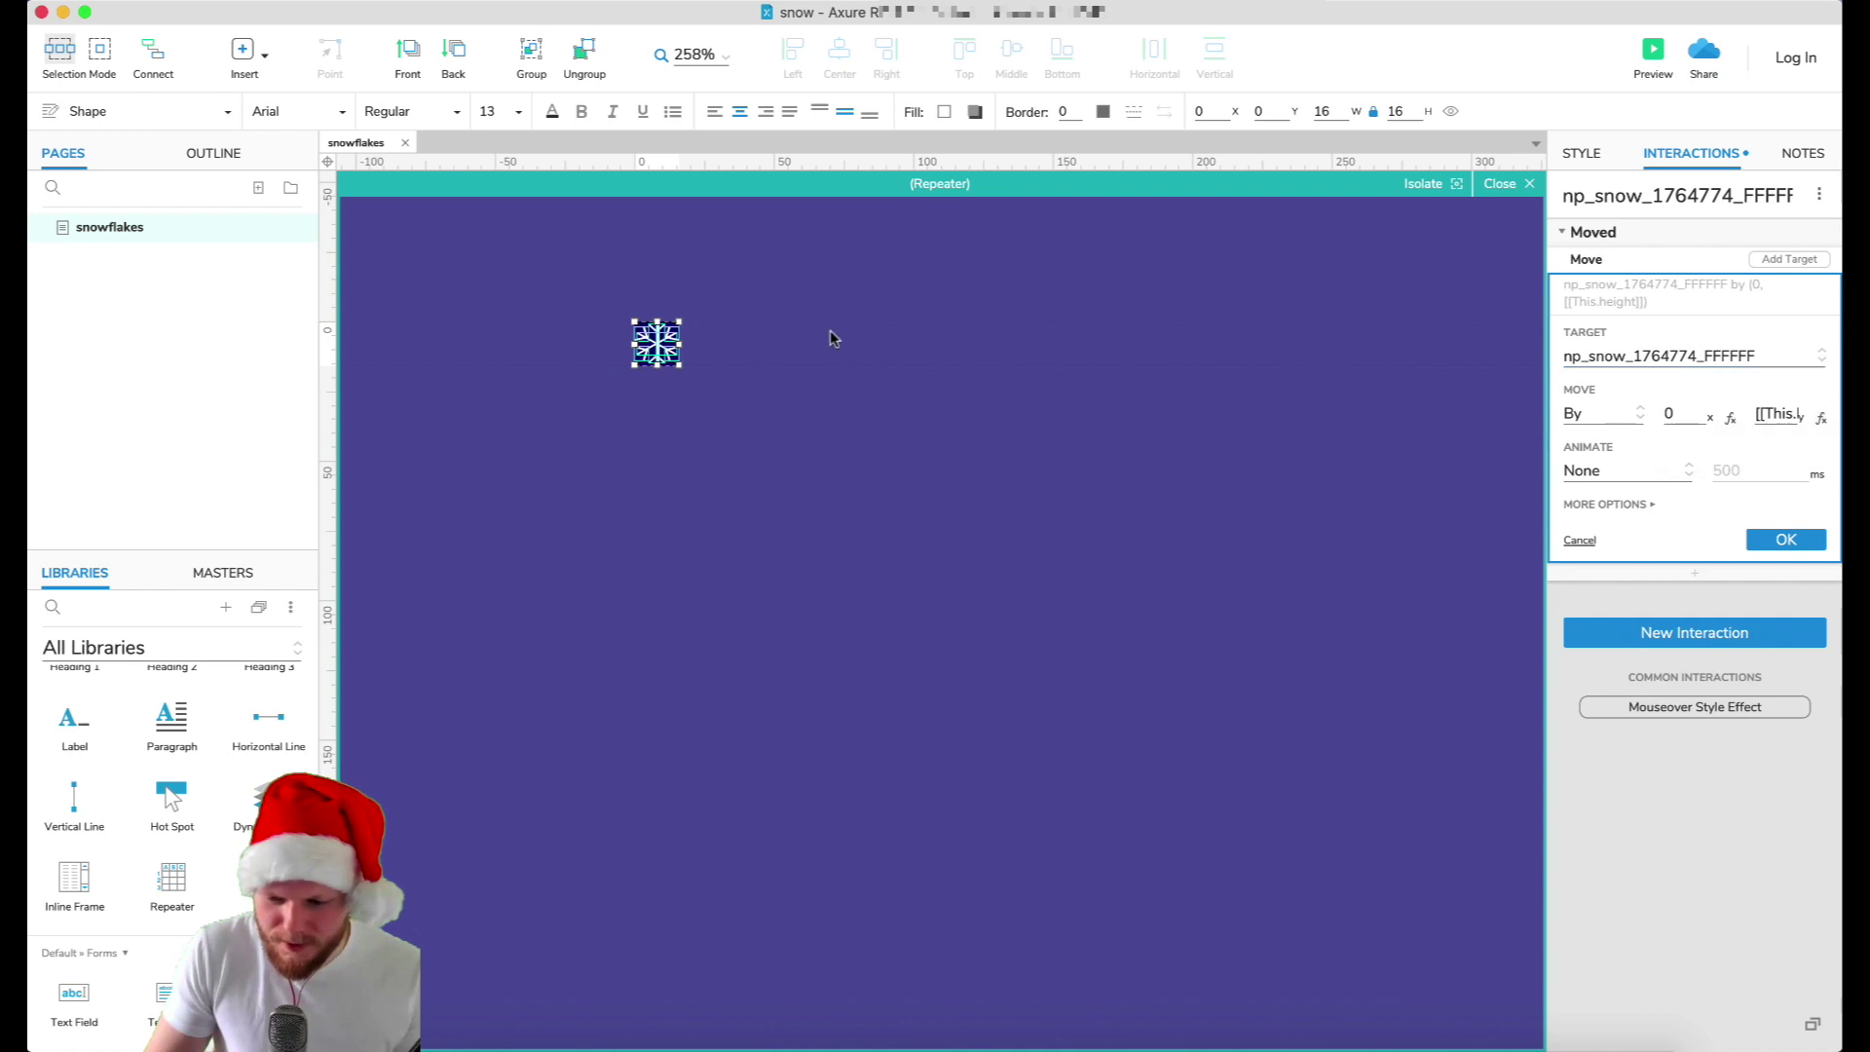
- Set the horizontal offset to 0 with Linear 500 ms animation and confirm the Move action
click(1667, 412)
text(0)
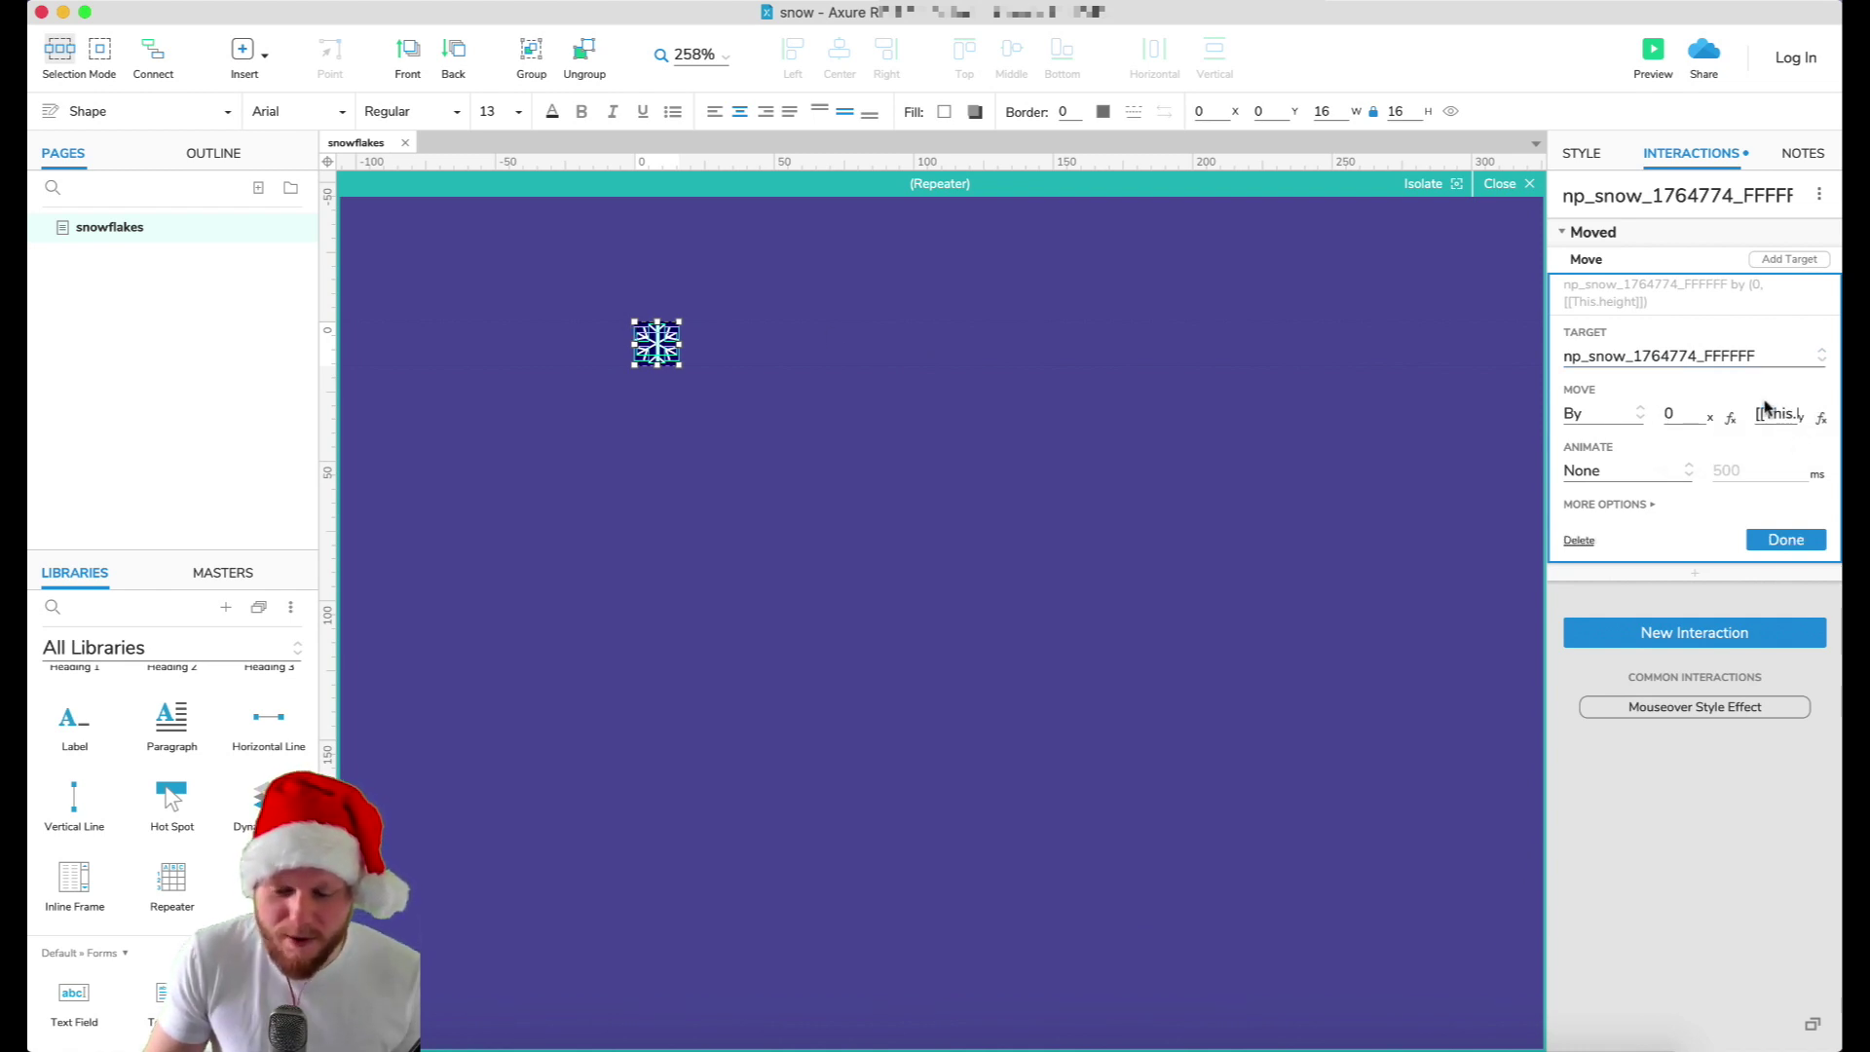
click(1628, 477)
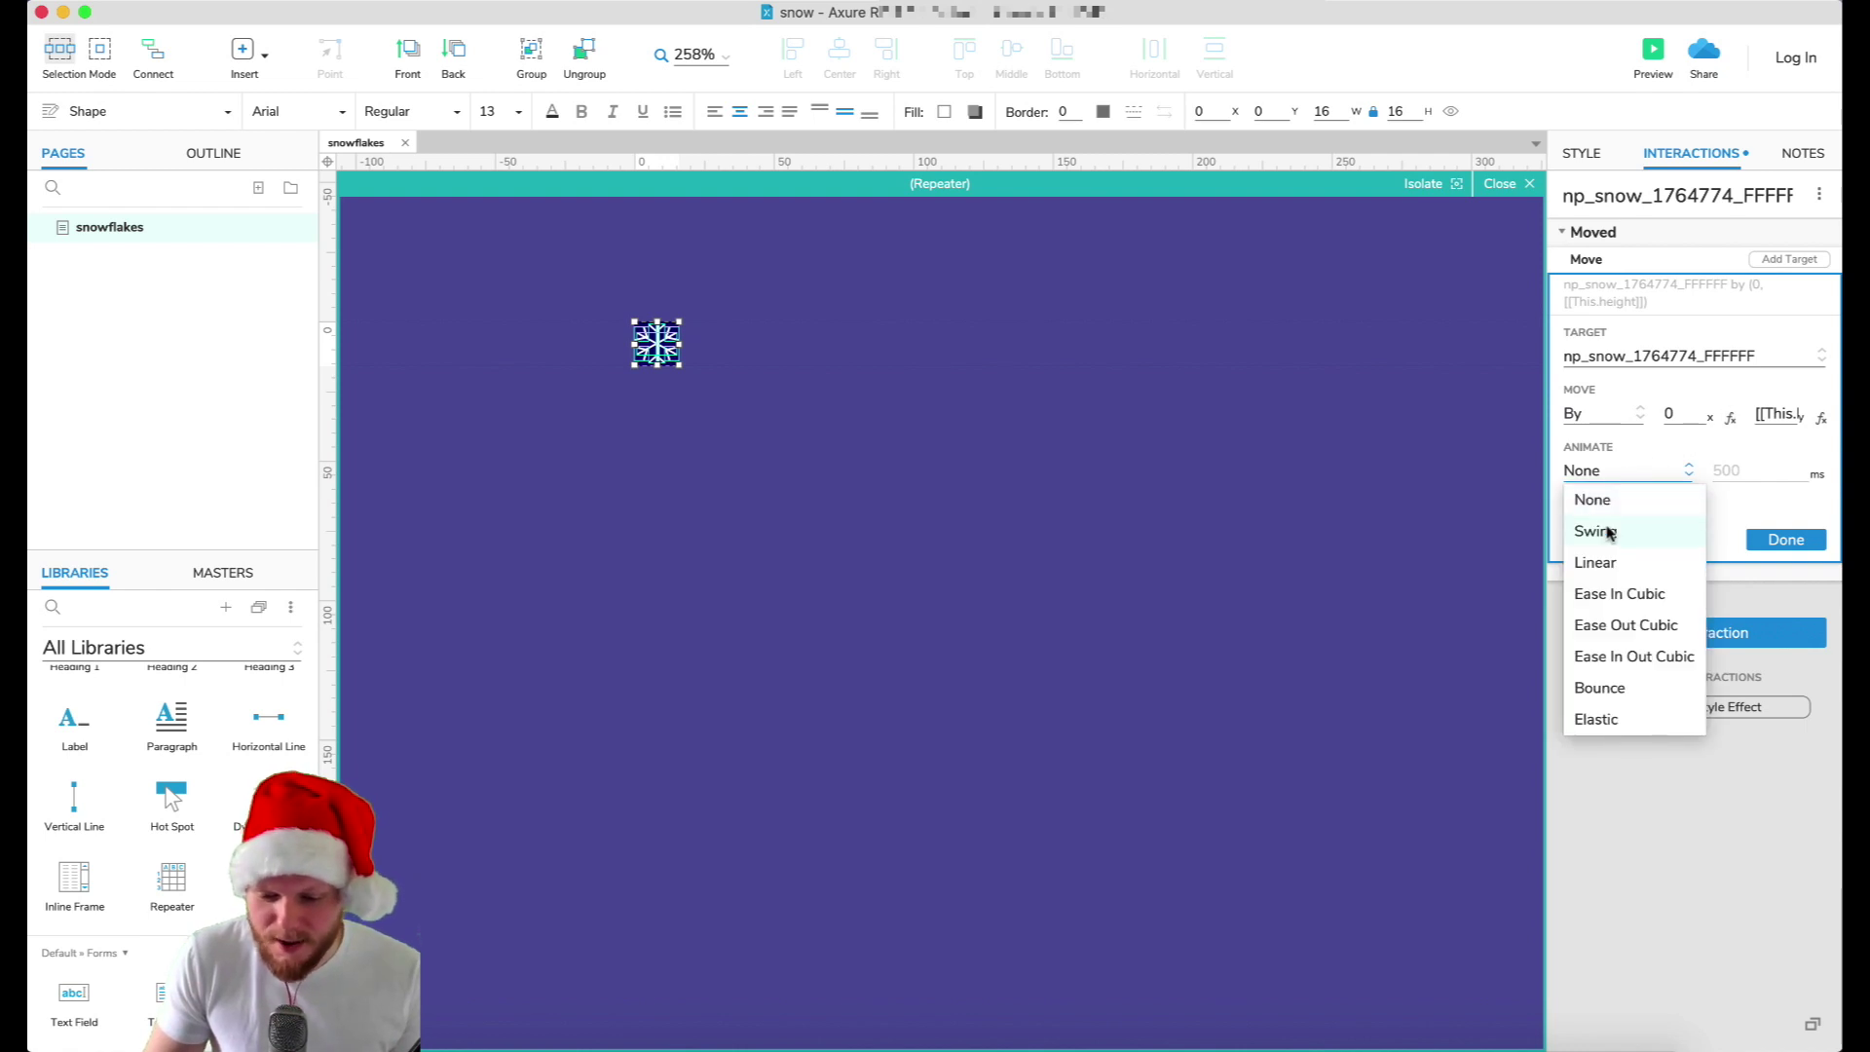
click(1611, 559)
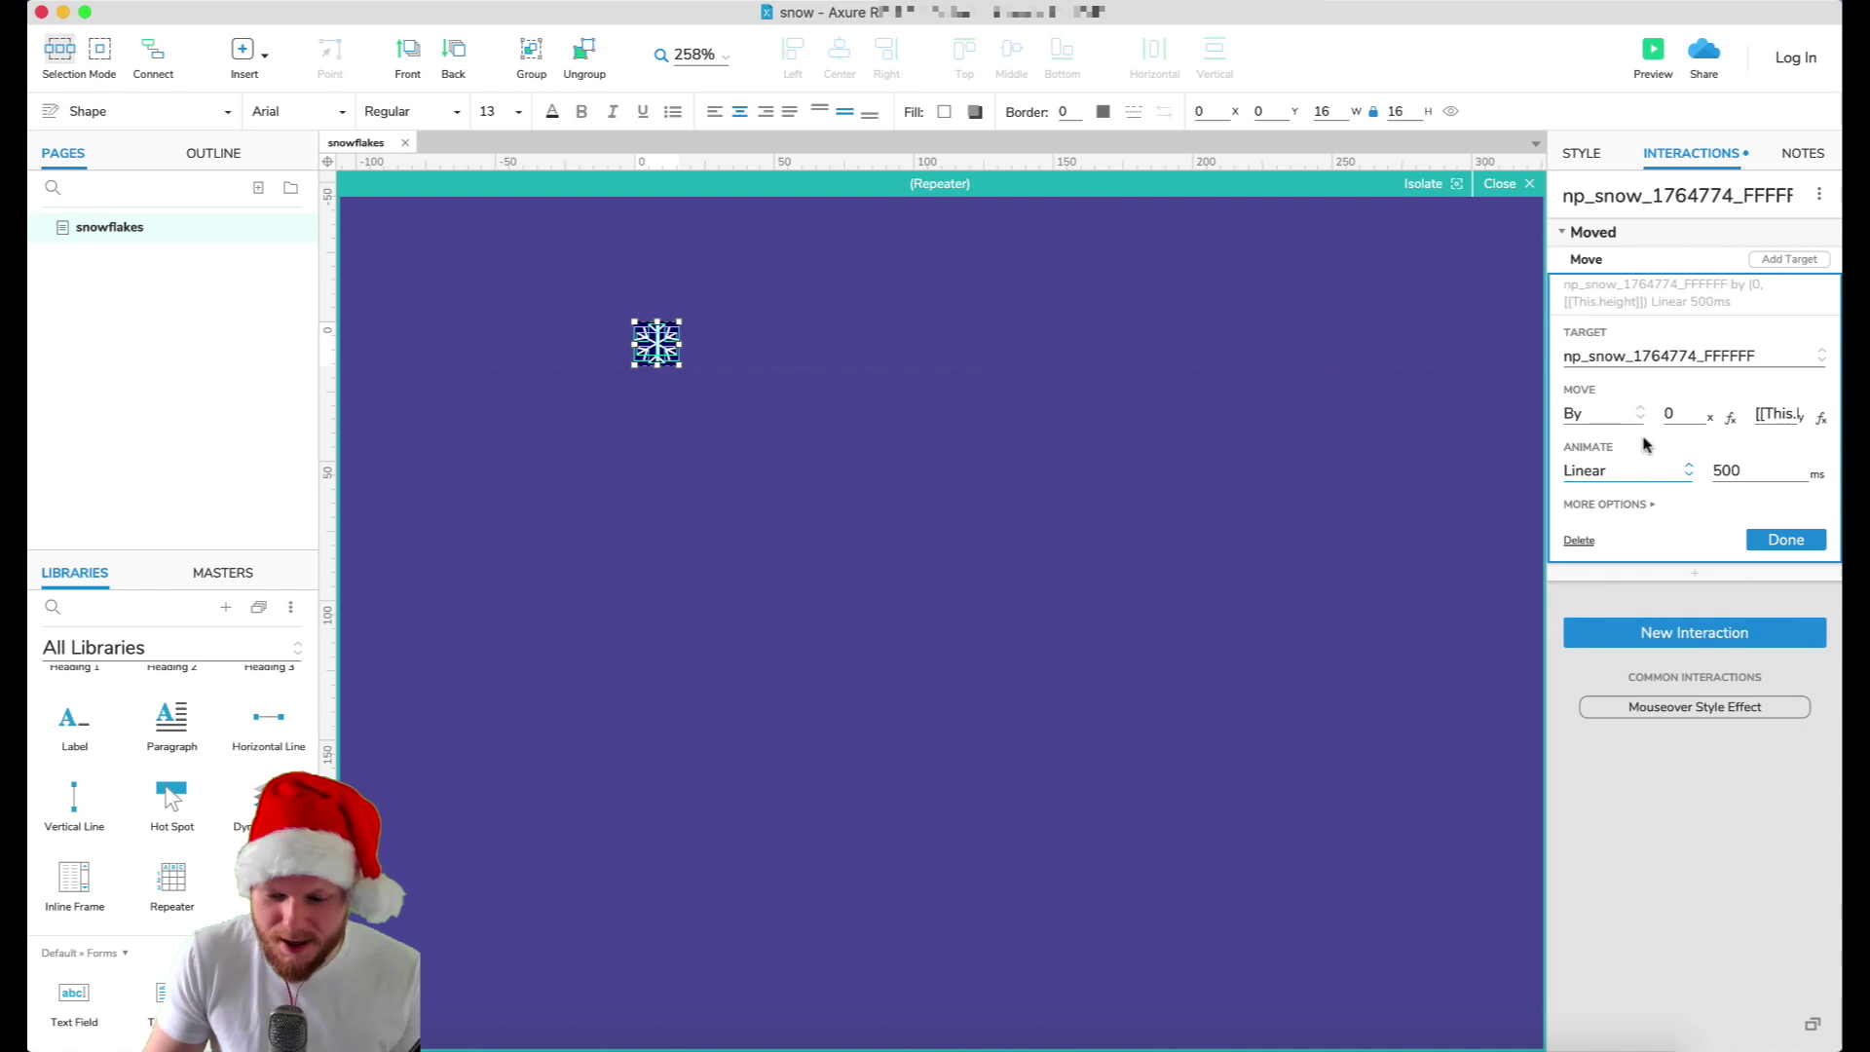
click(1786, 539)
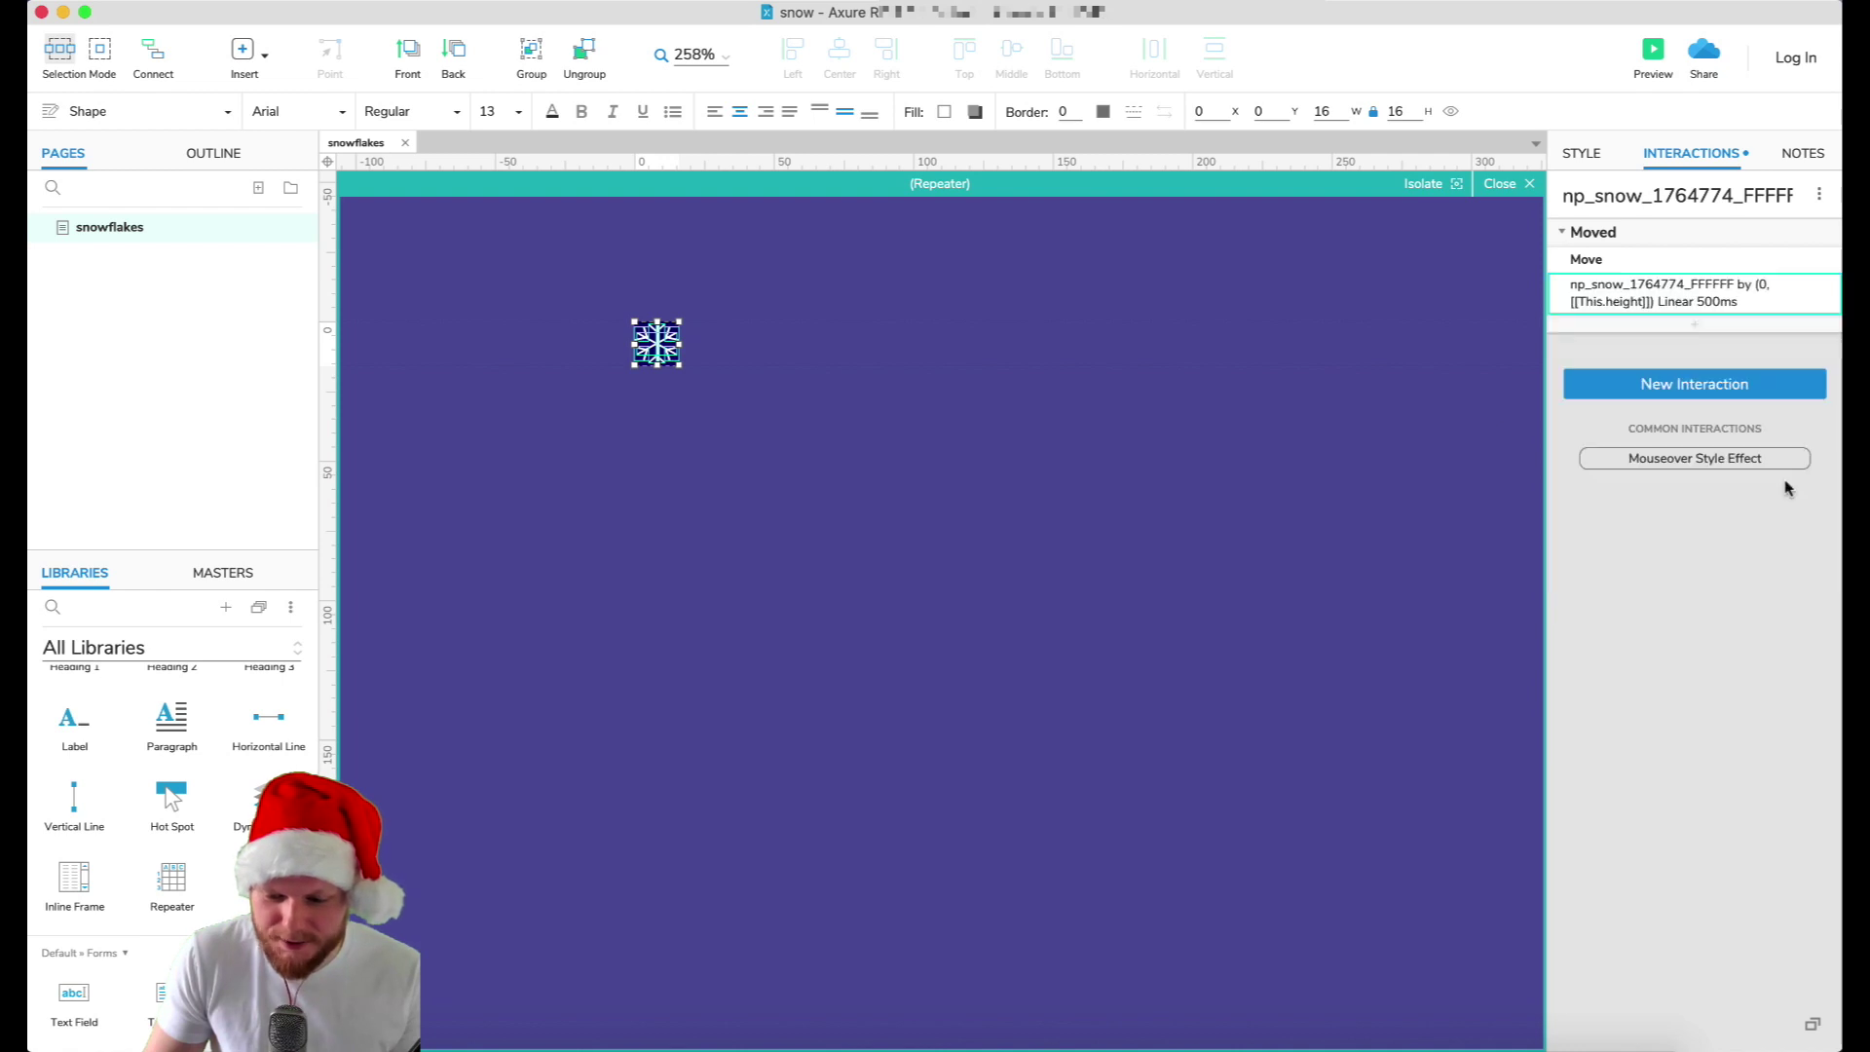
click(1686, 325)
- Add a Rotate action turning the snowflake clockwise by [[This.height]] degrees, Linear 500 ms
click(1605, 811)
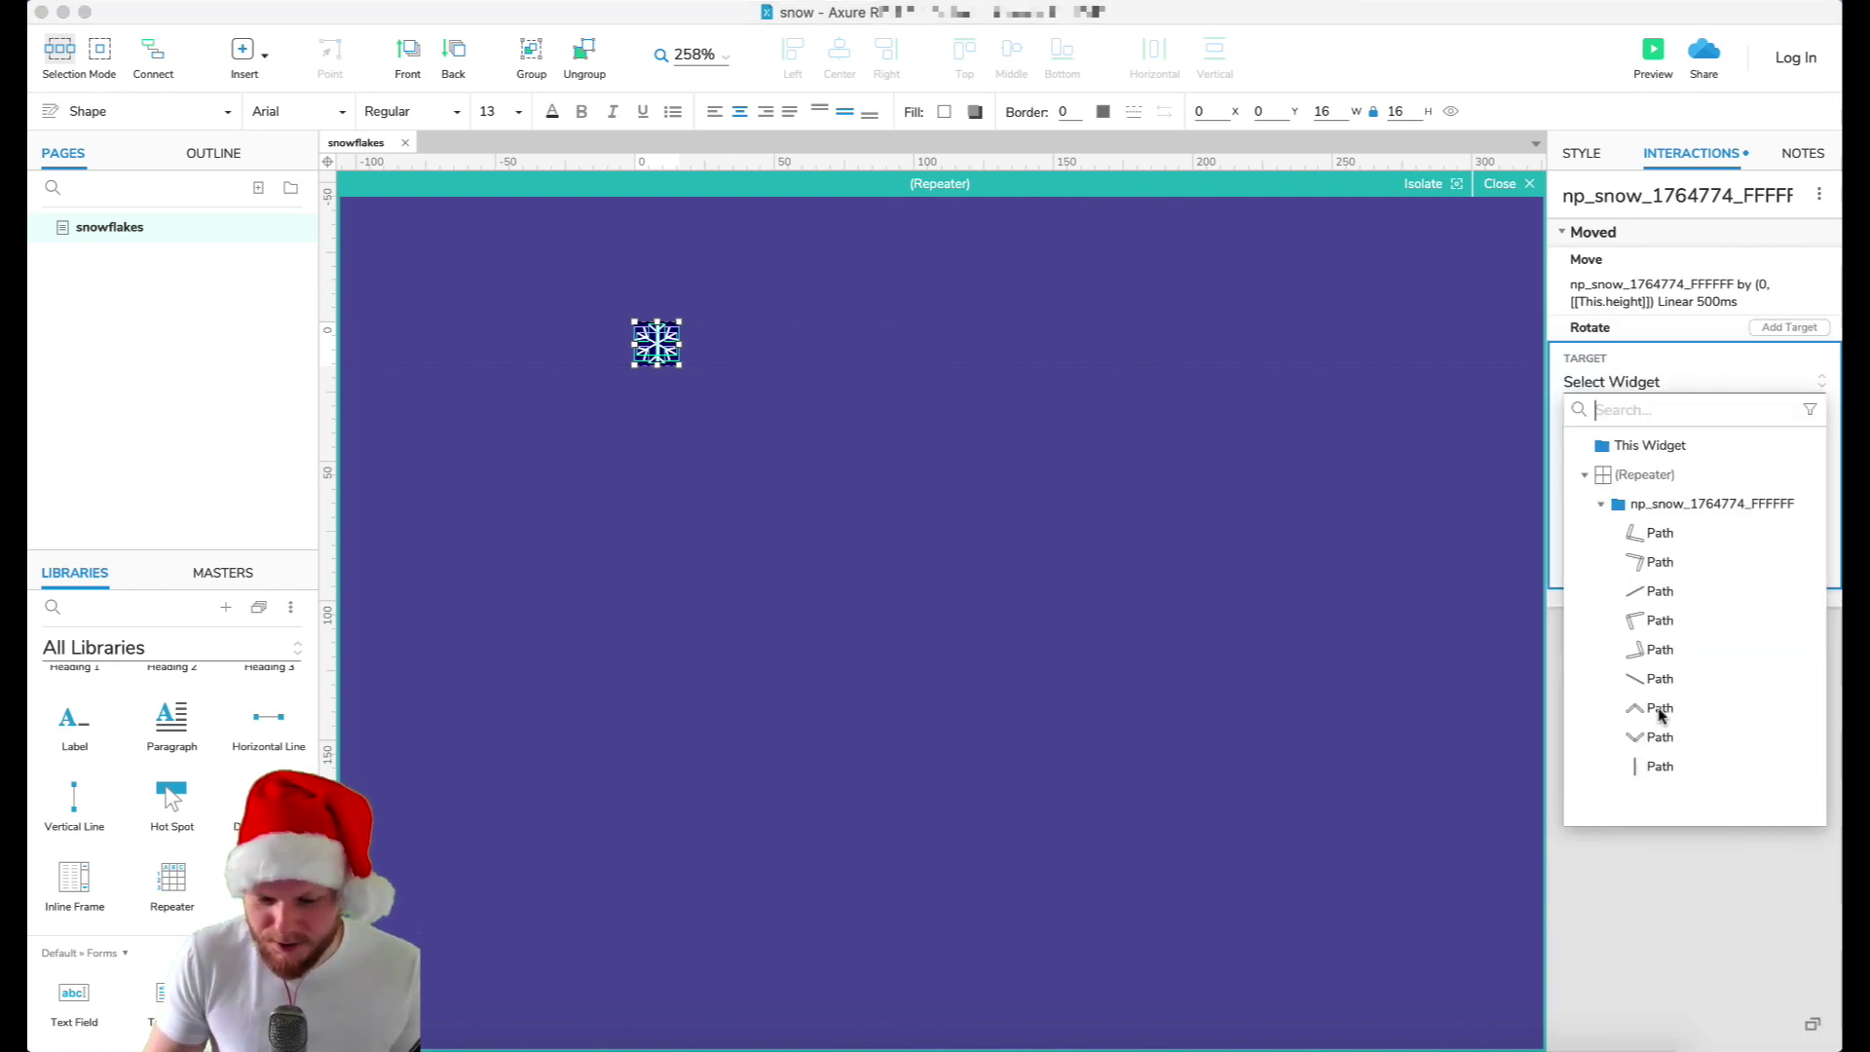
click(1661, 505)
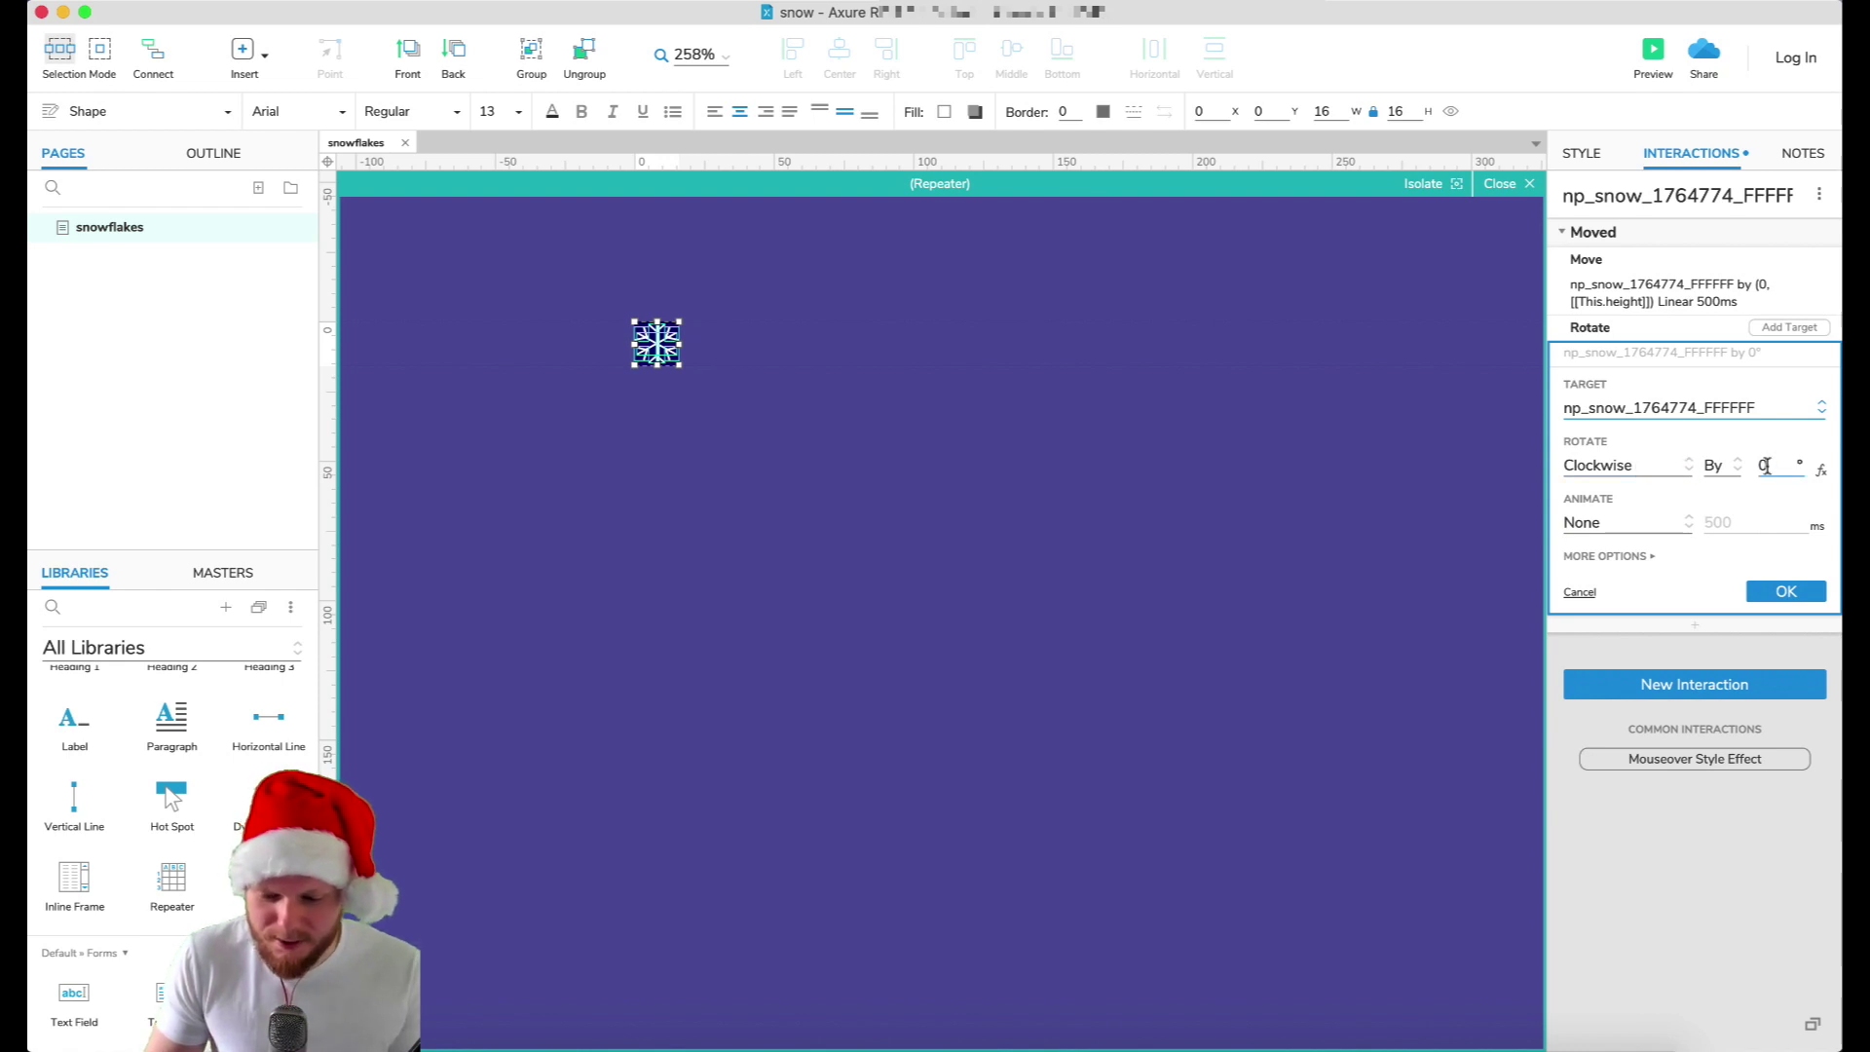
click(1821, 471)
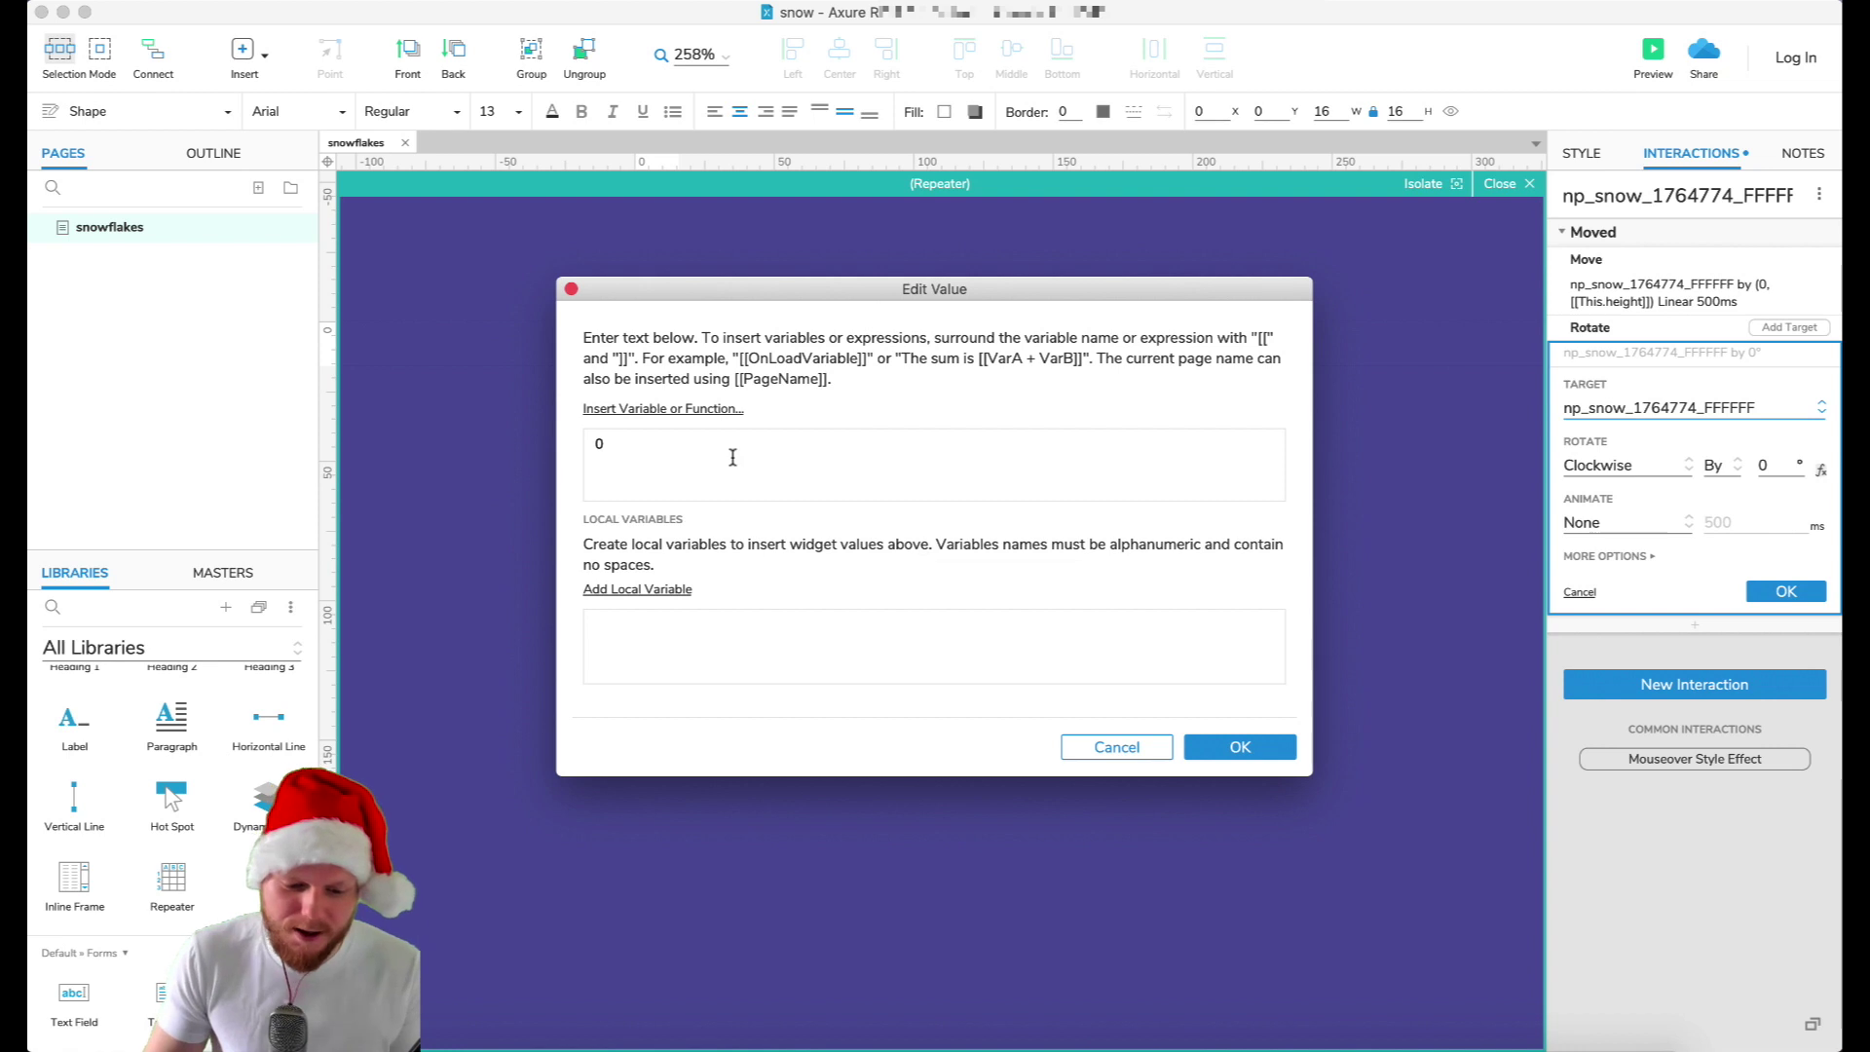
key(BackSpace)
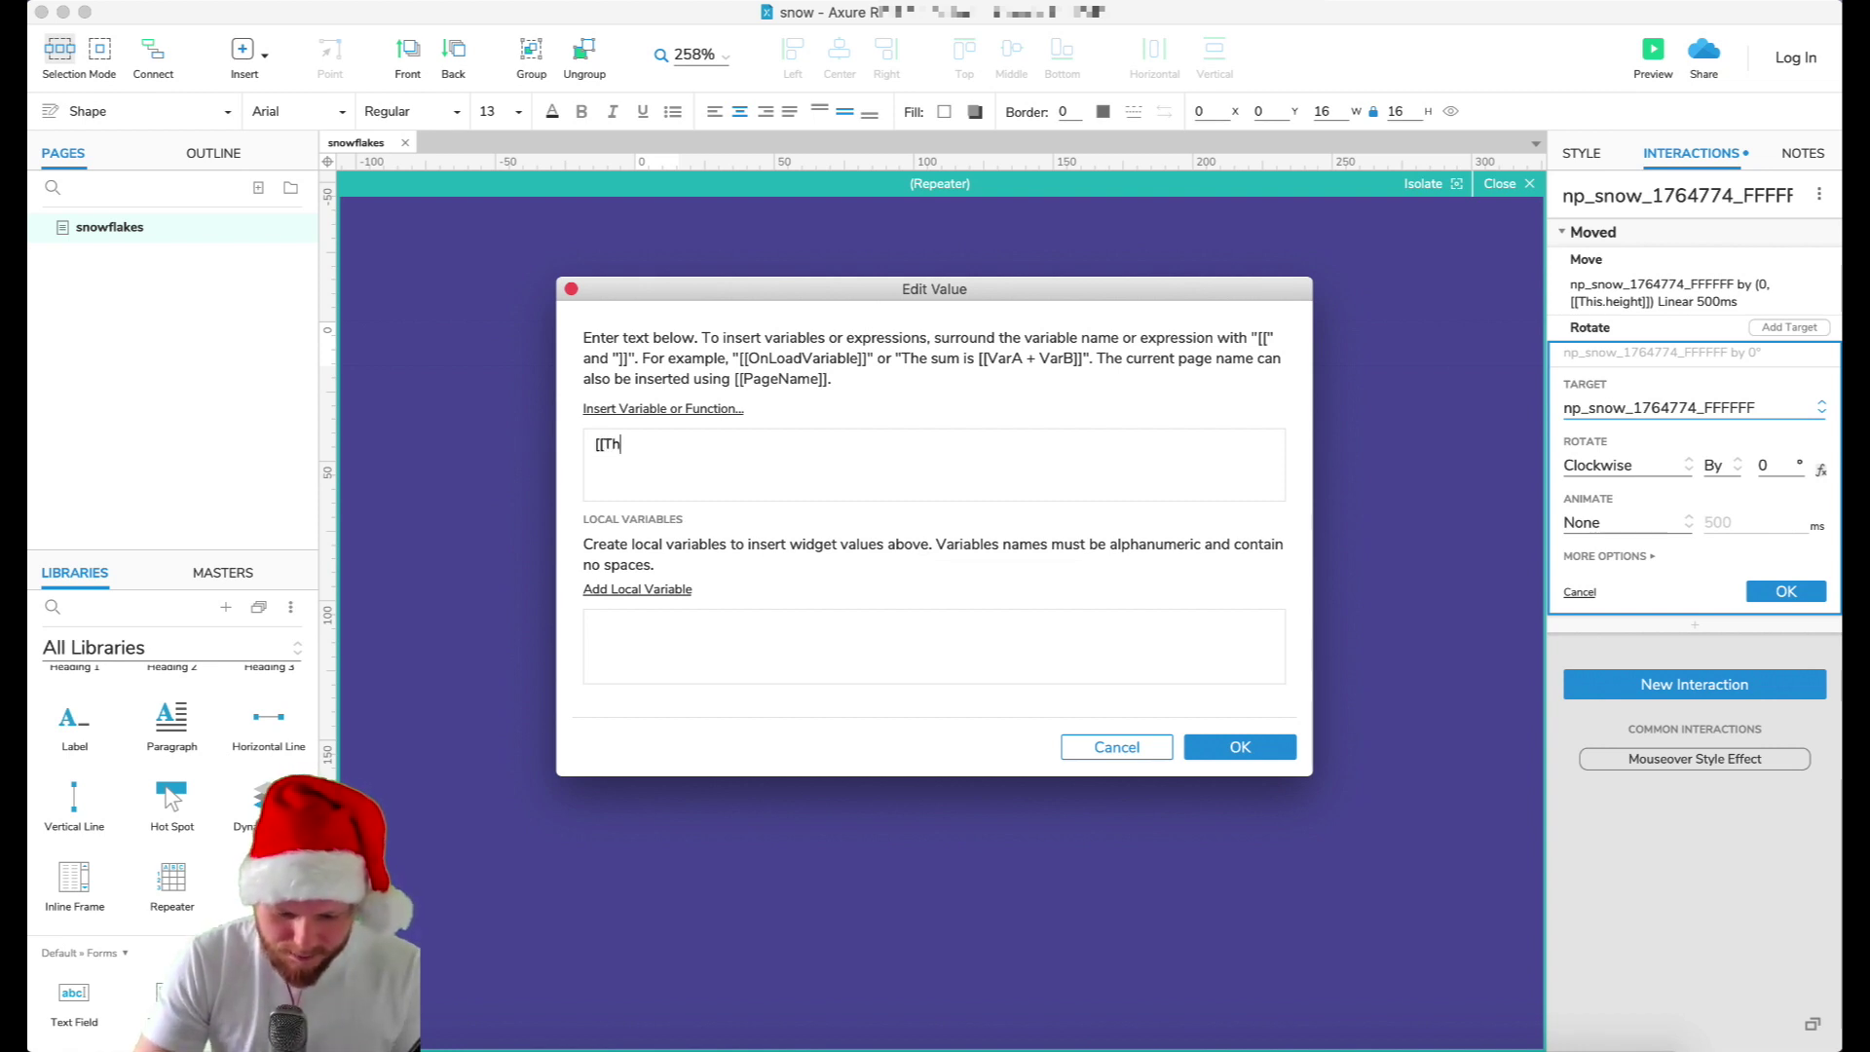
text([[This.height)
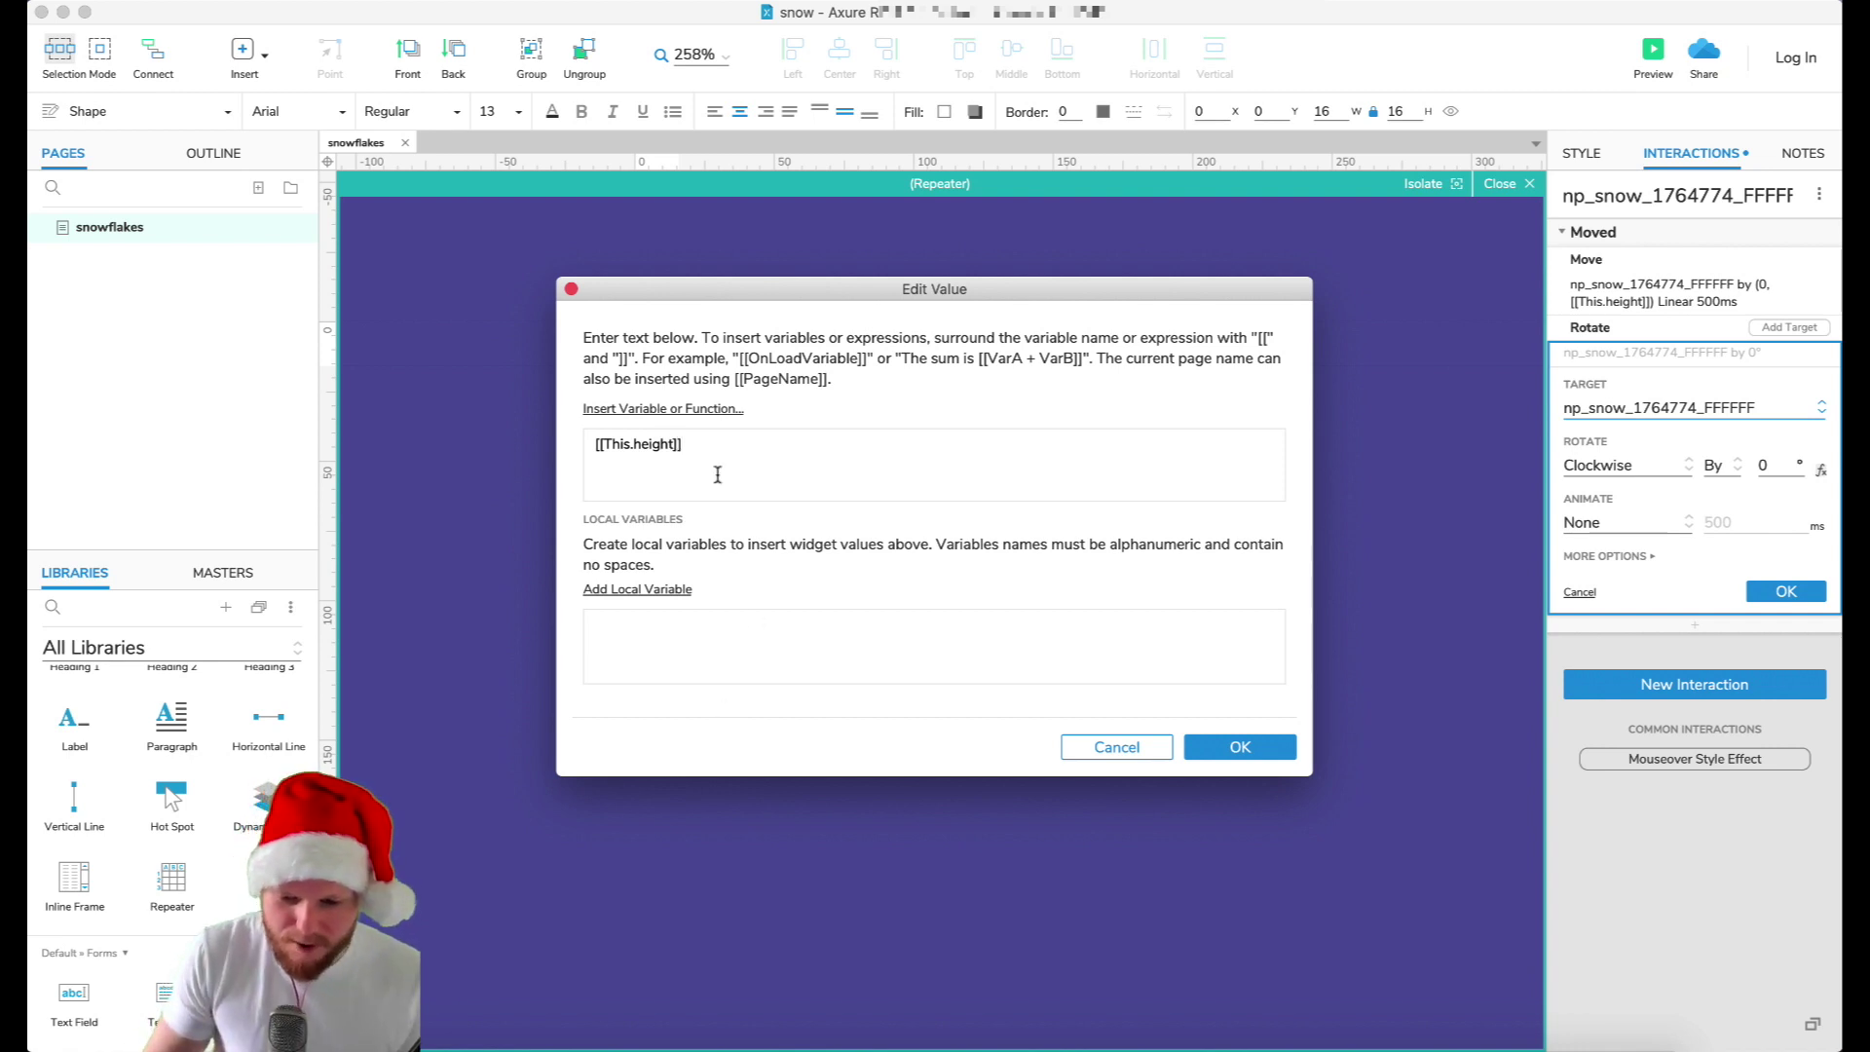
click(1240, 745)
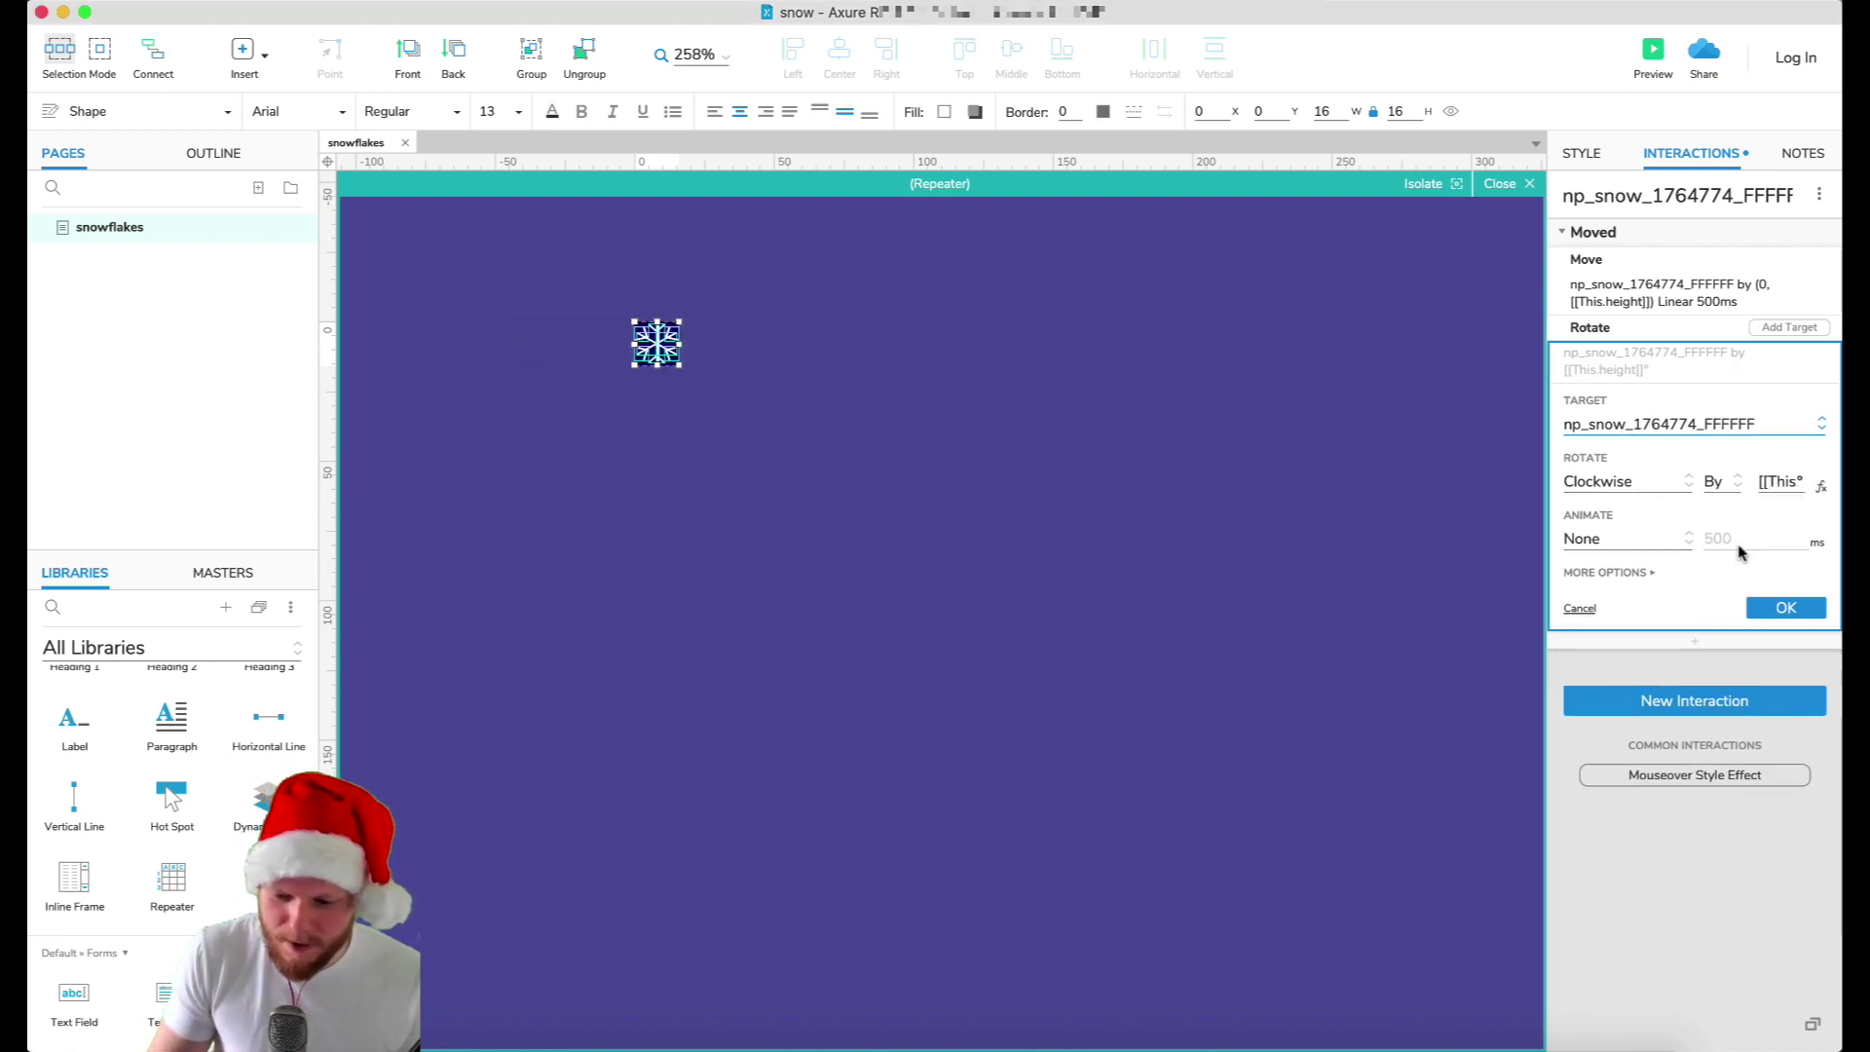
click(1591, 541)
click(1583, 626)
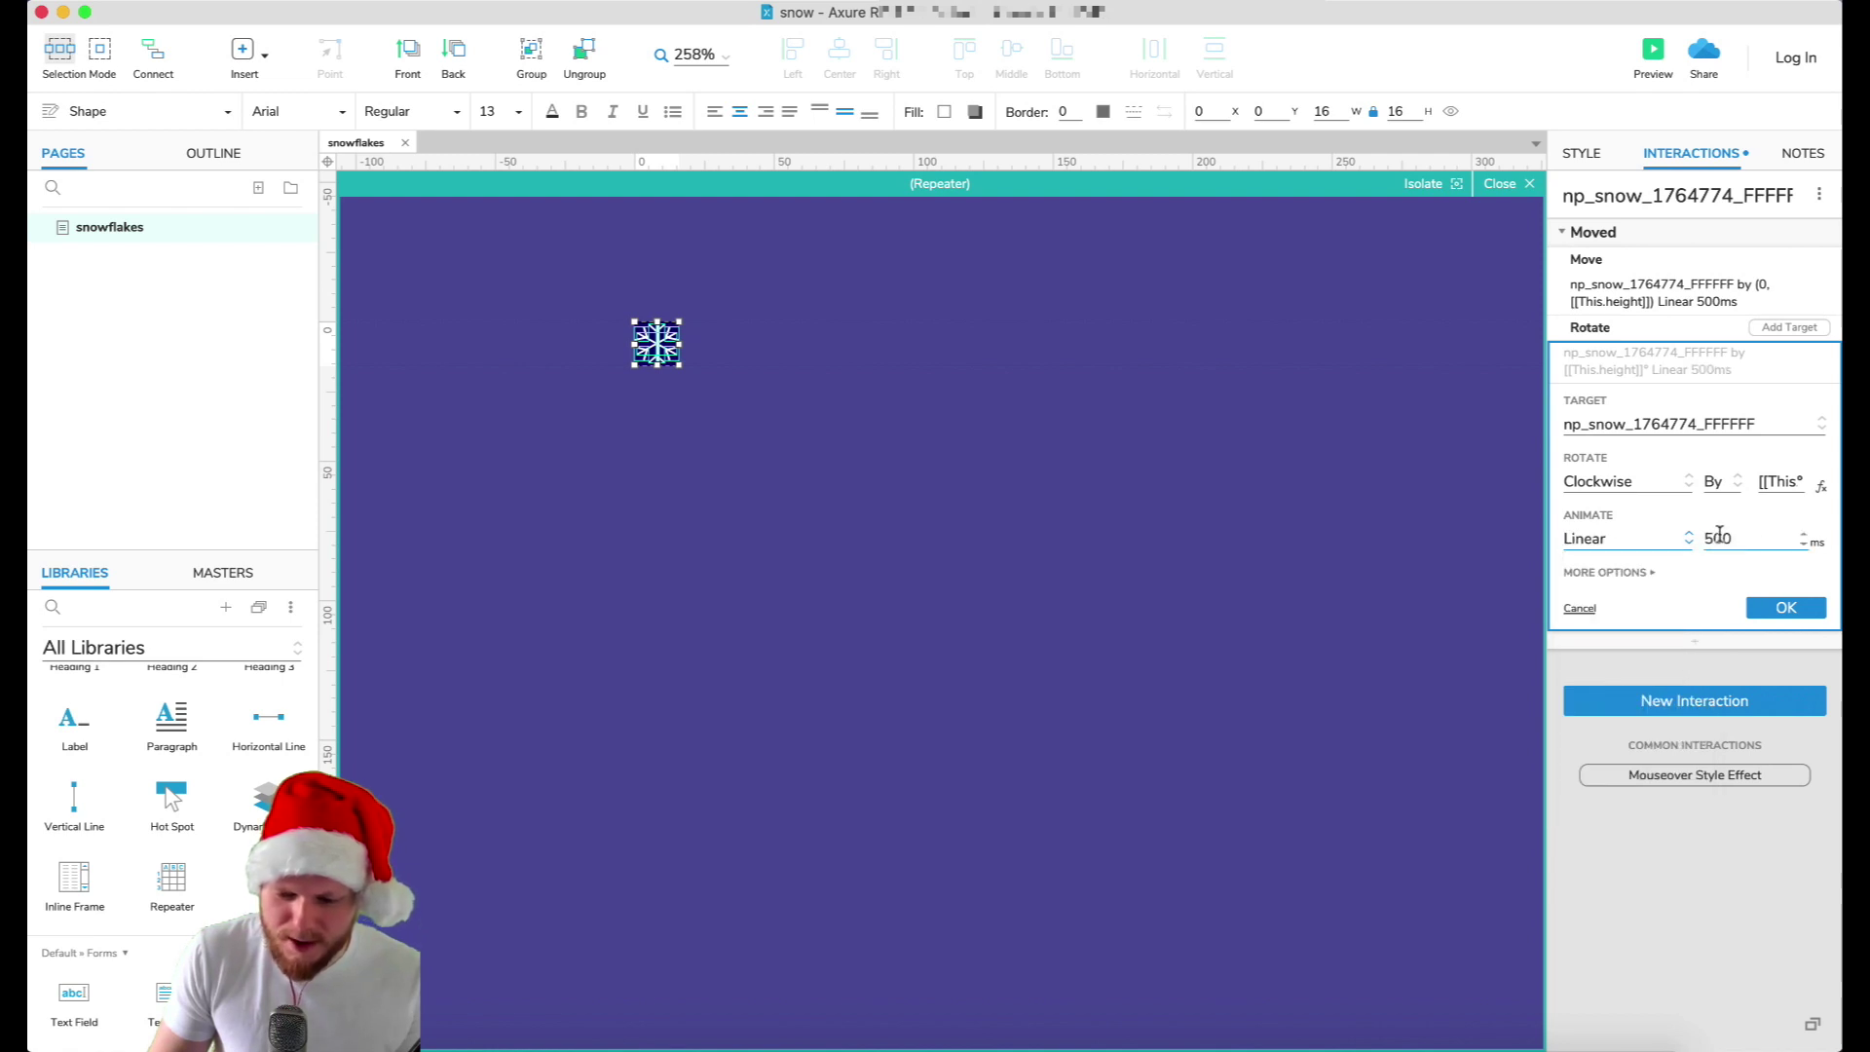
click(1785, 607)
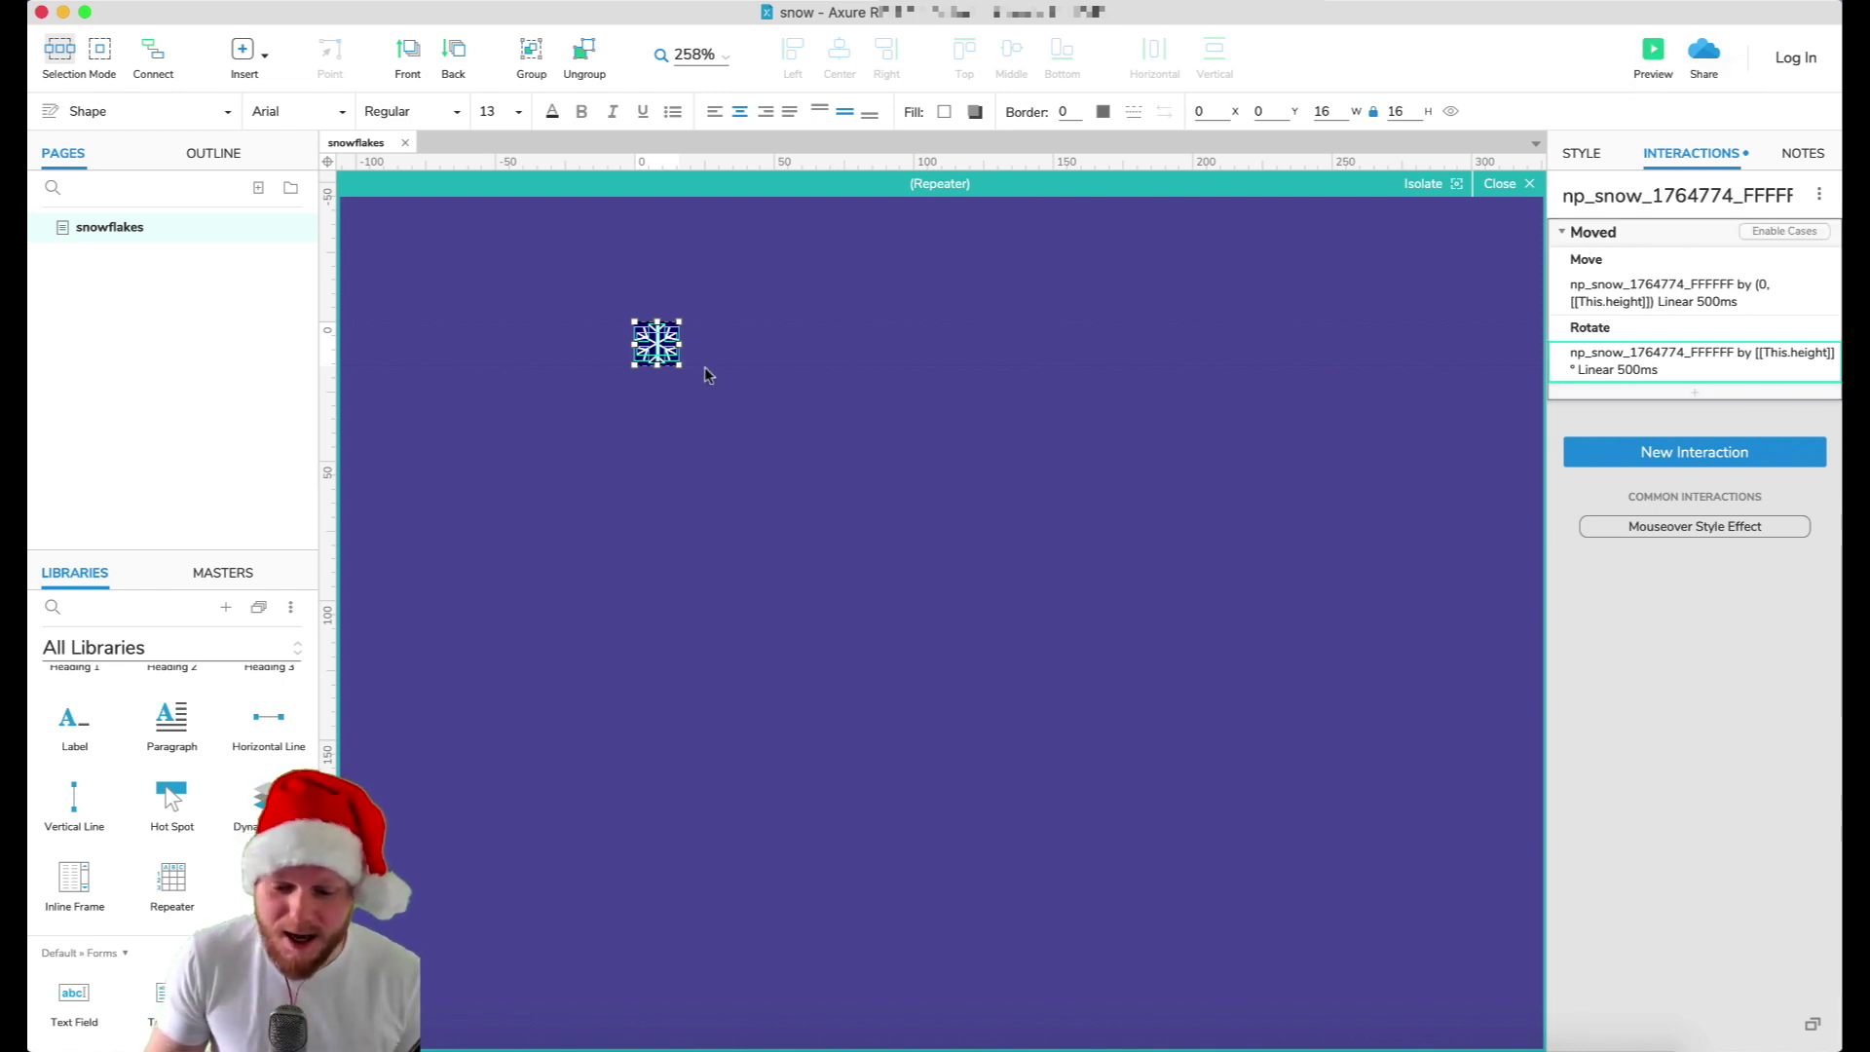
click(641, 359)
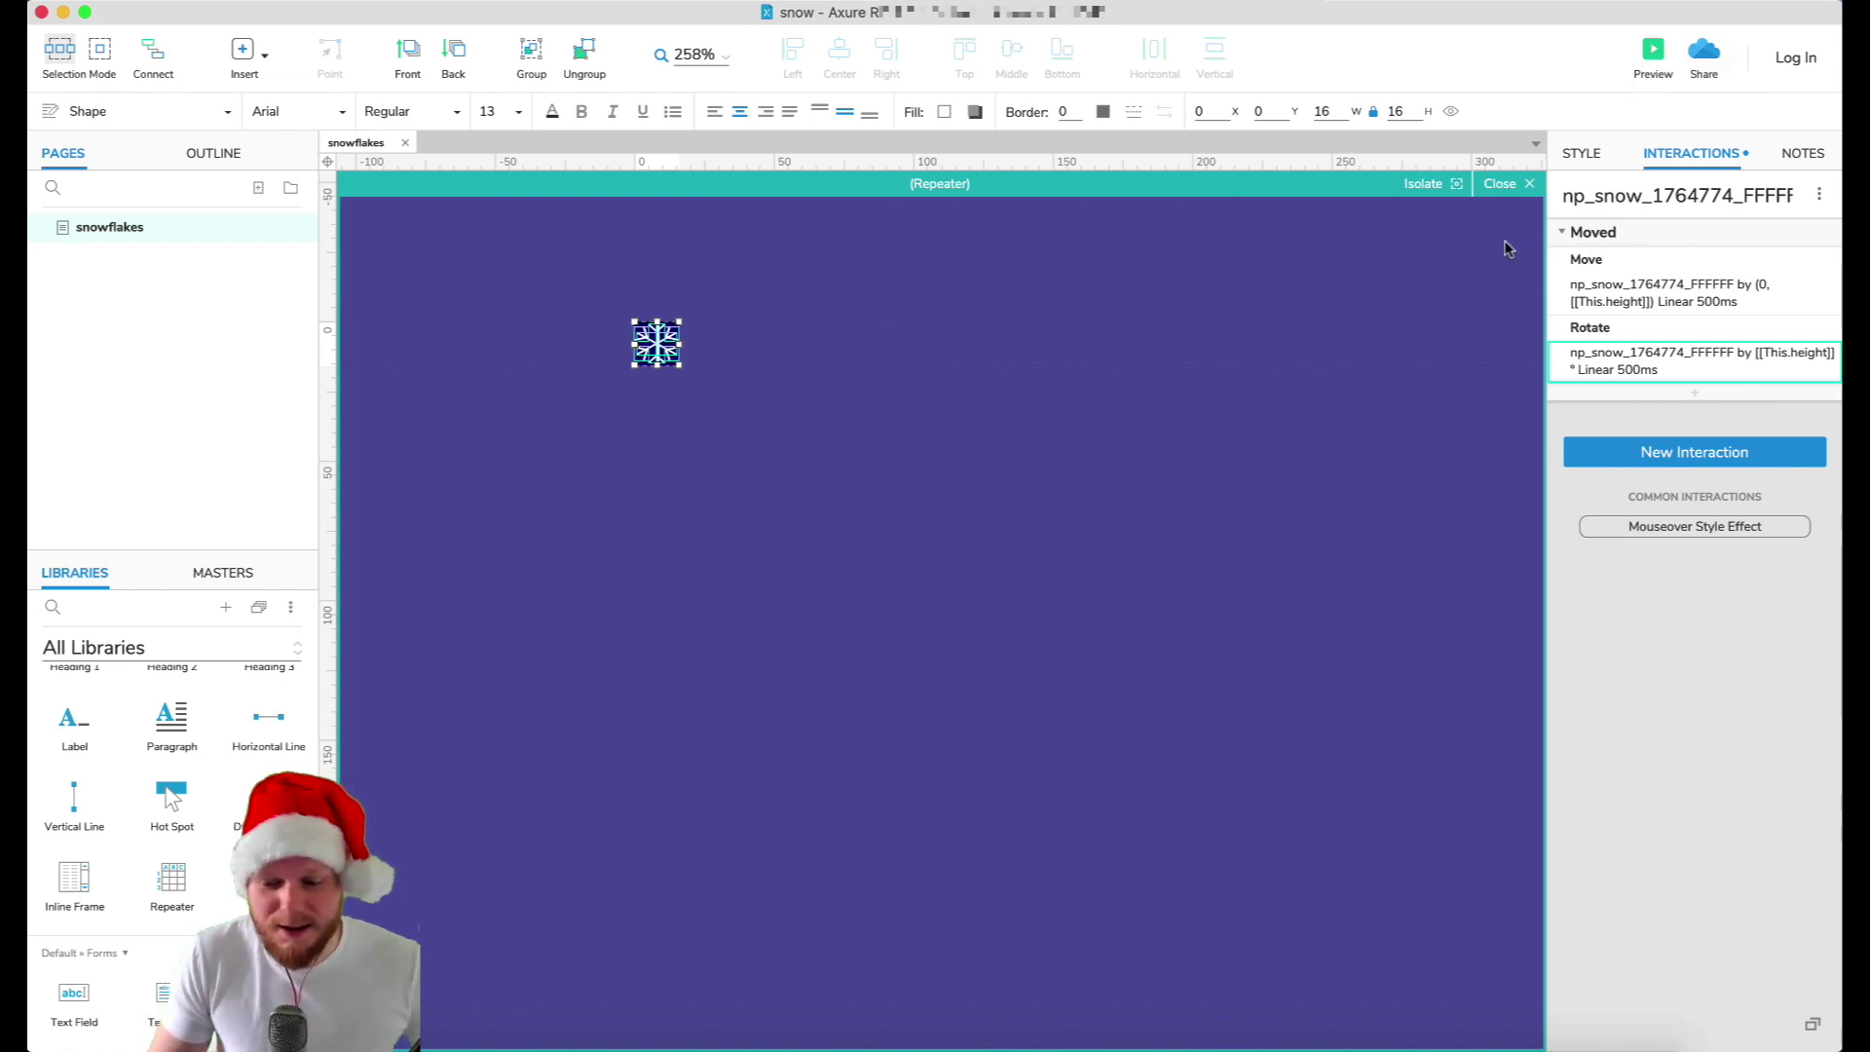
mouse_move(1624, 224)
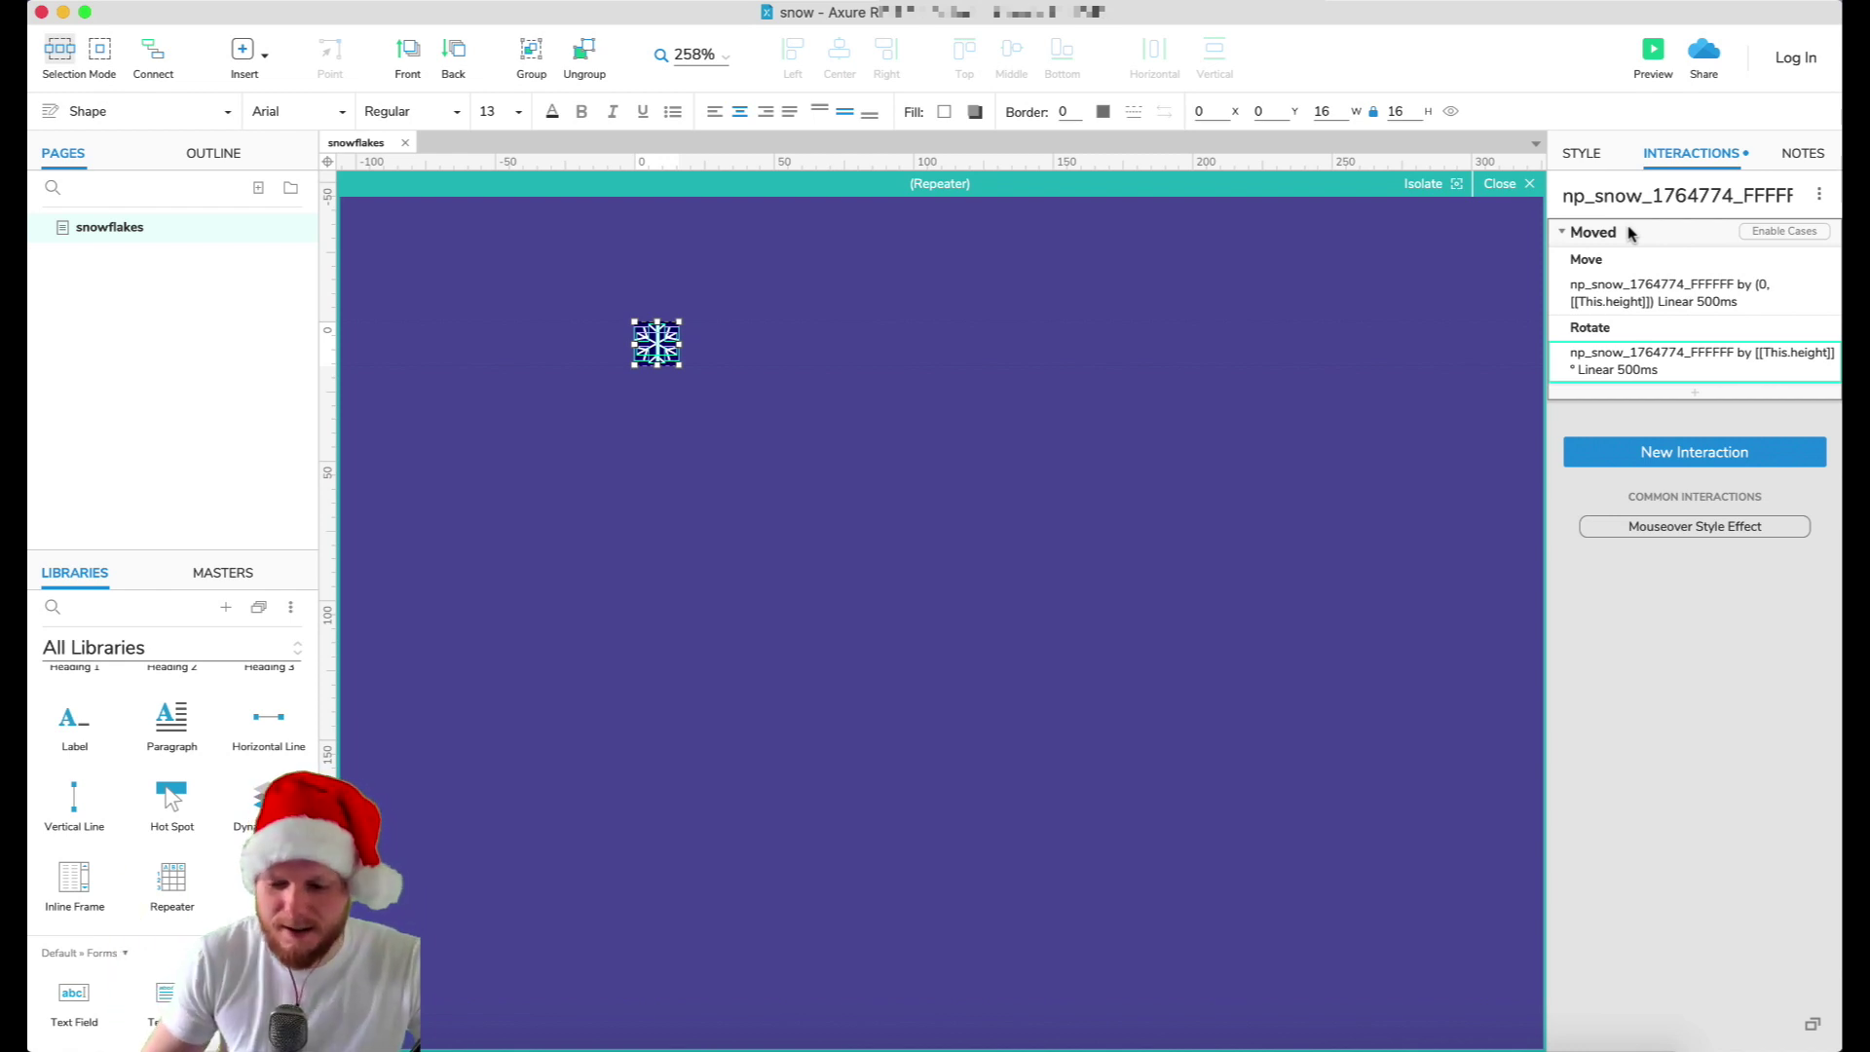
- Make Item Loaded fire the snowflake's Moved event, then preview the falling snowflake in Chrome
key(Escape)
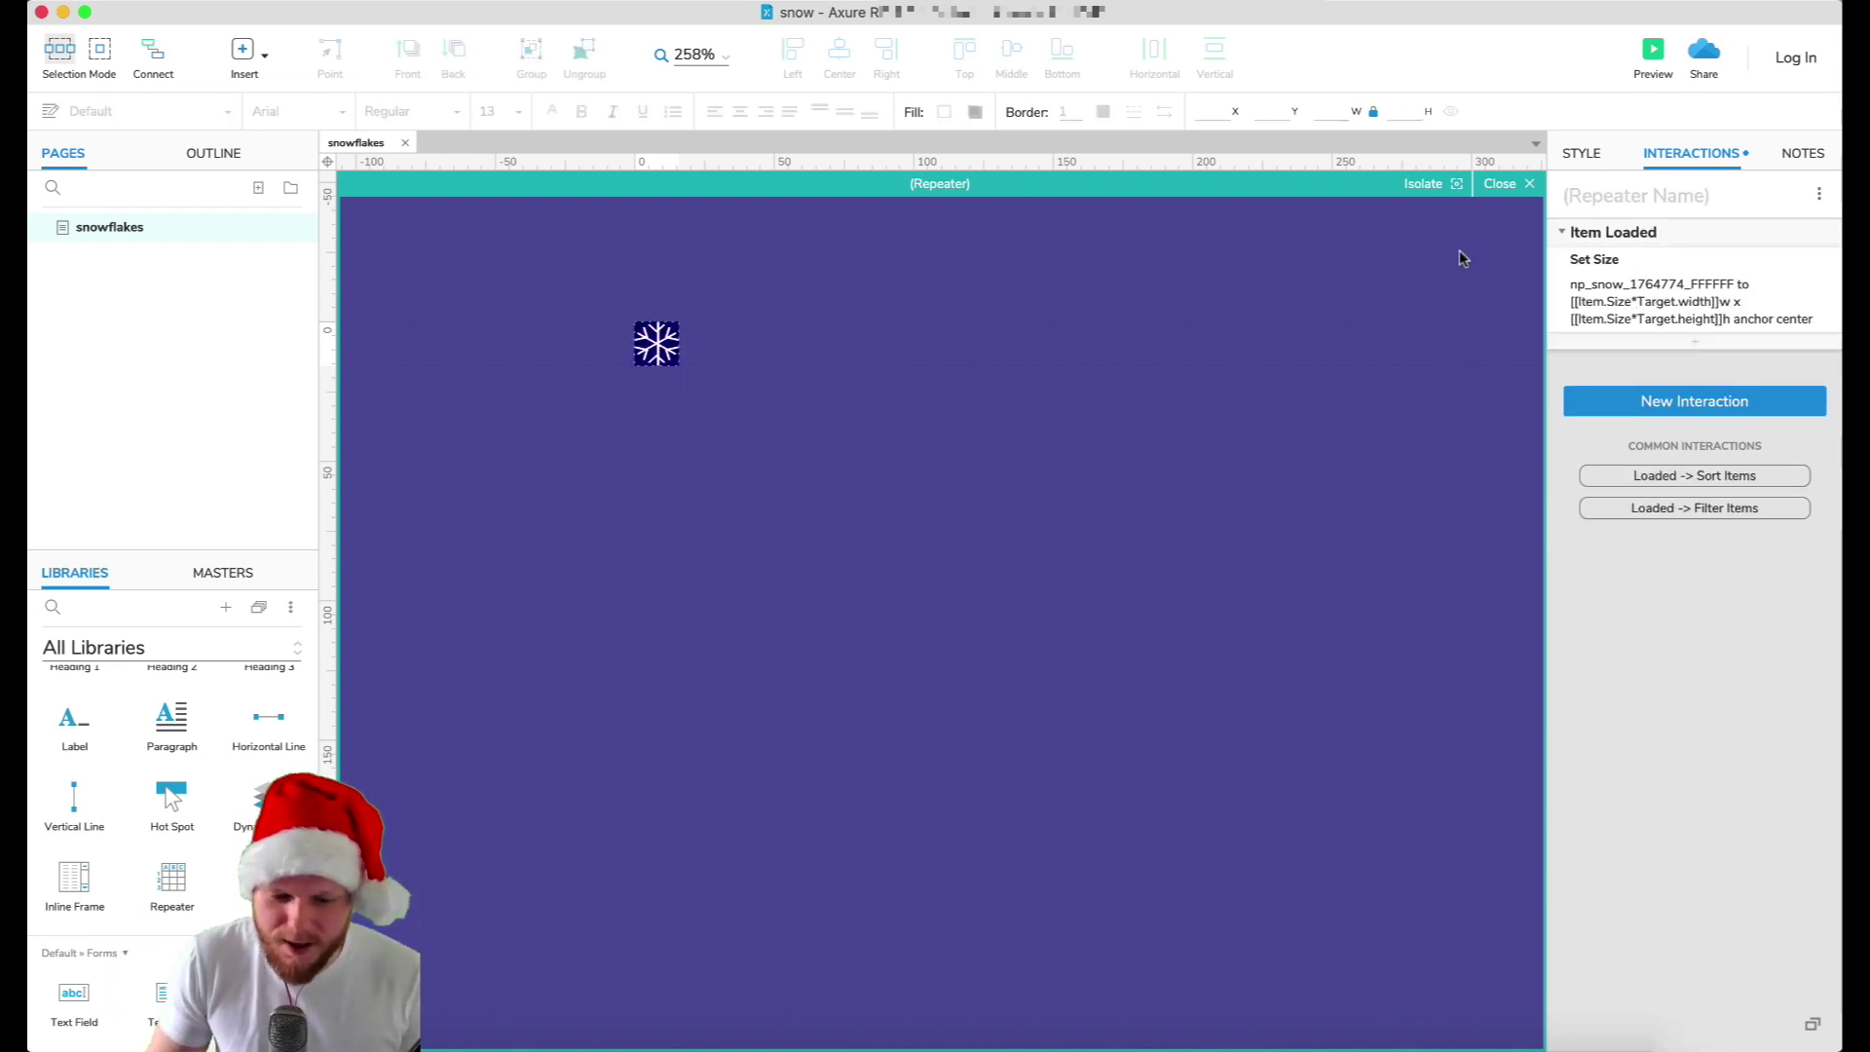
click(1702, 349)
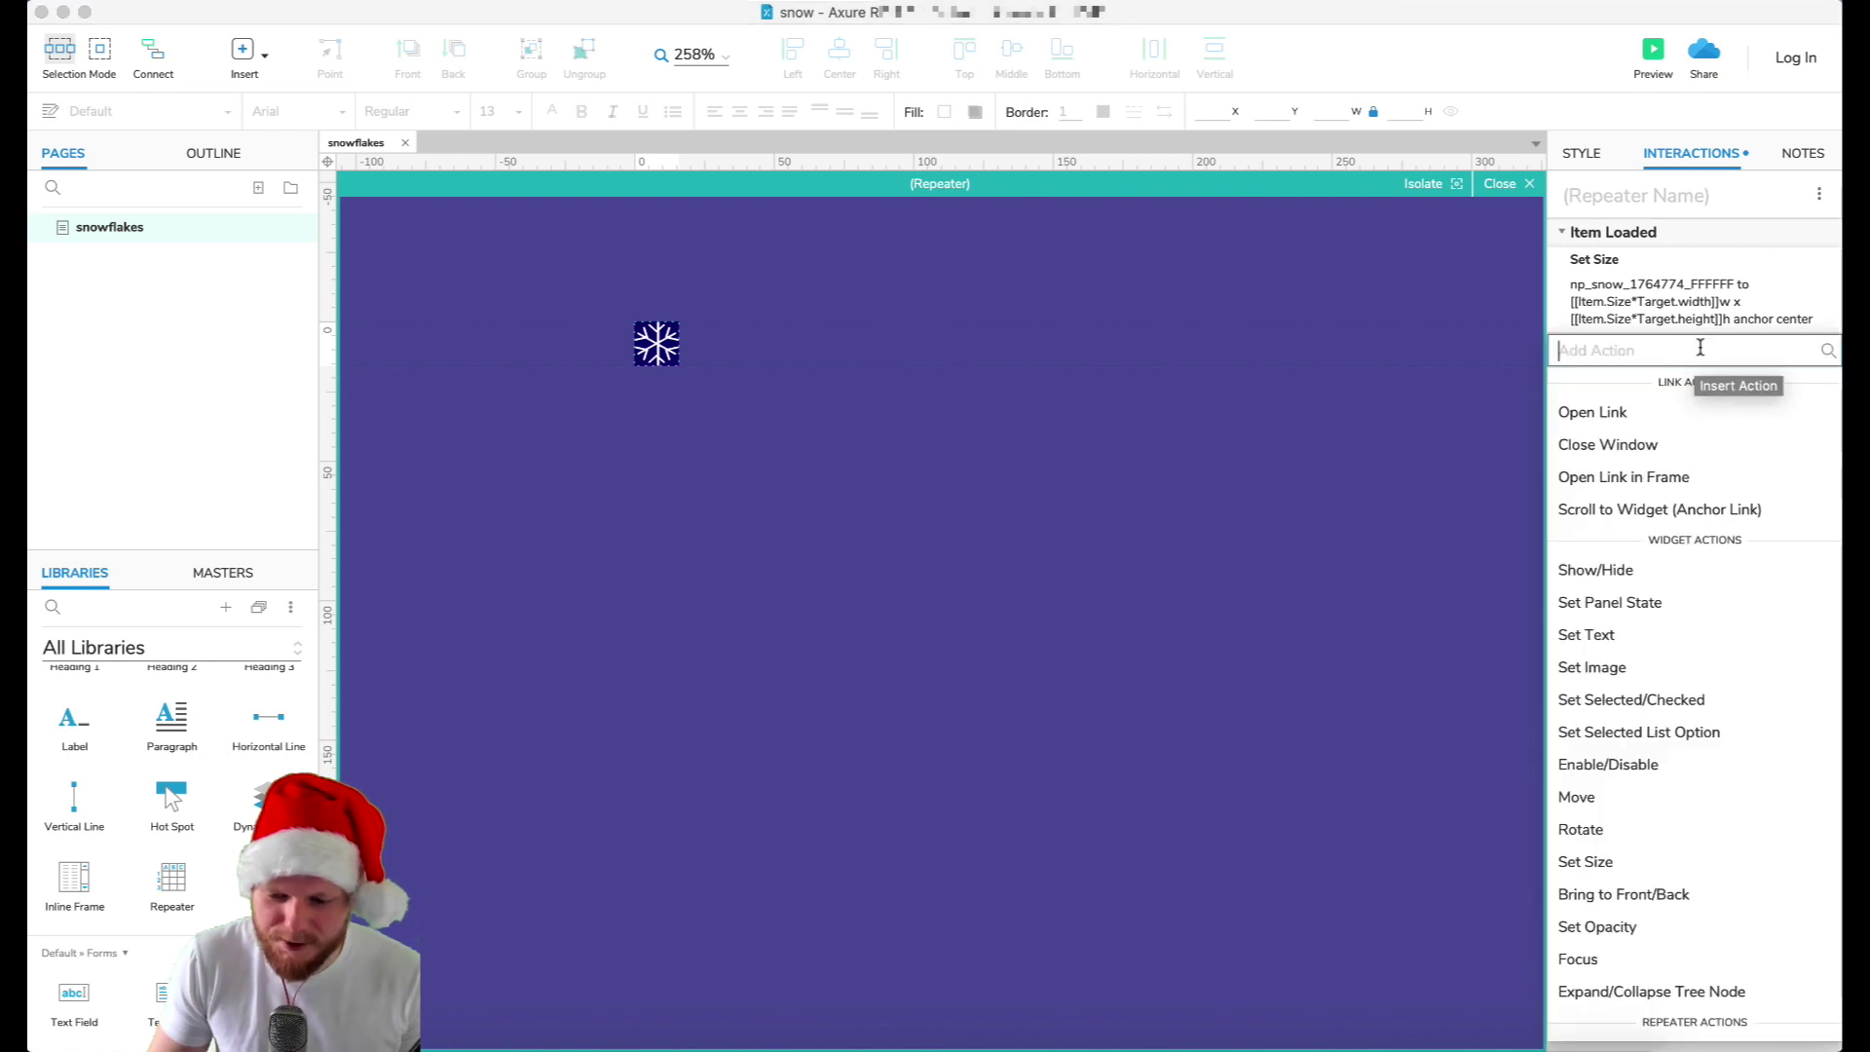
scroll(1635, 881, down, 5)
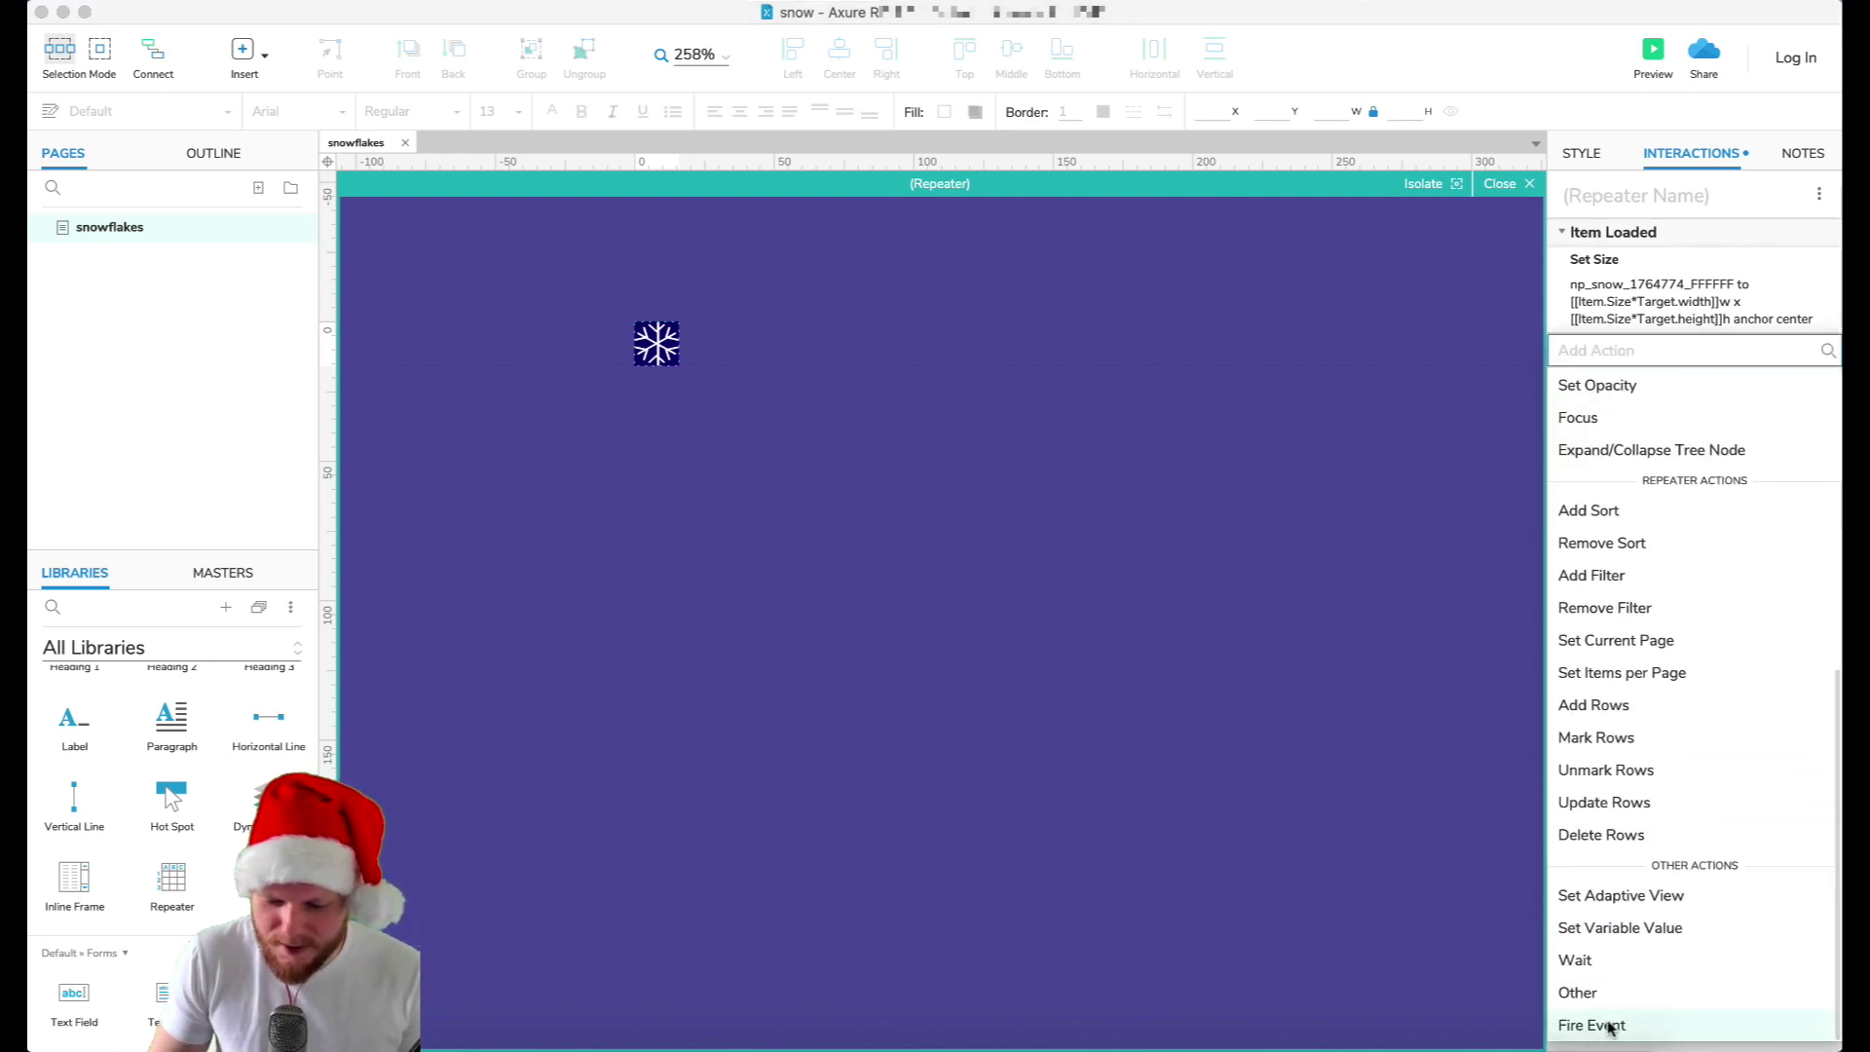
click(1591, 1024)
click(1663, 522)
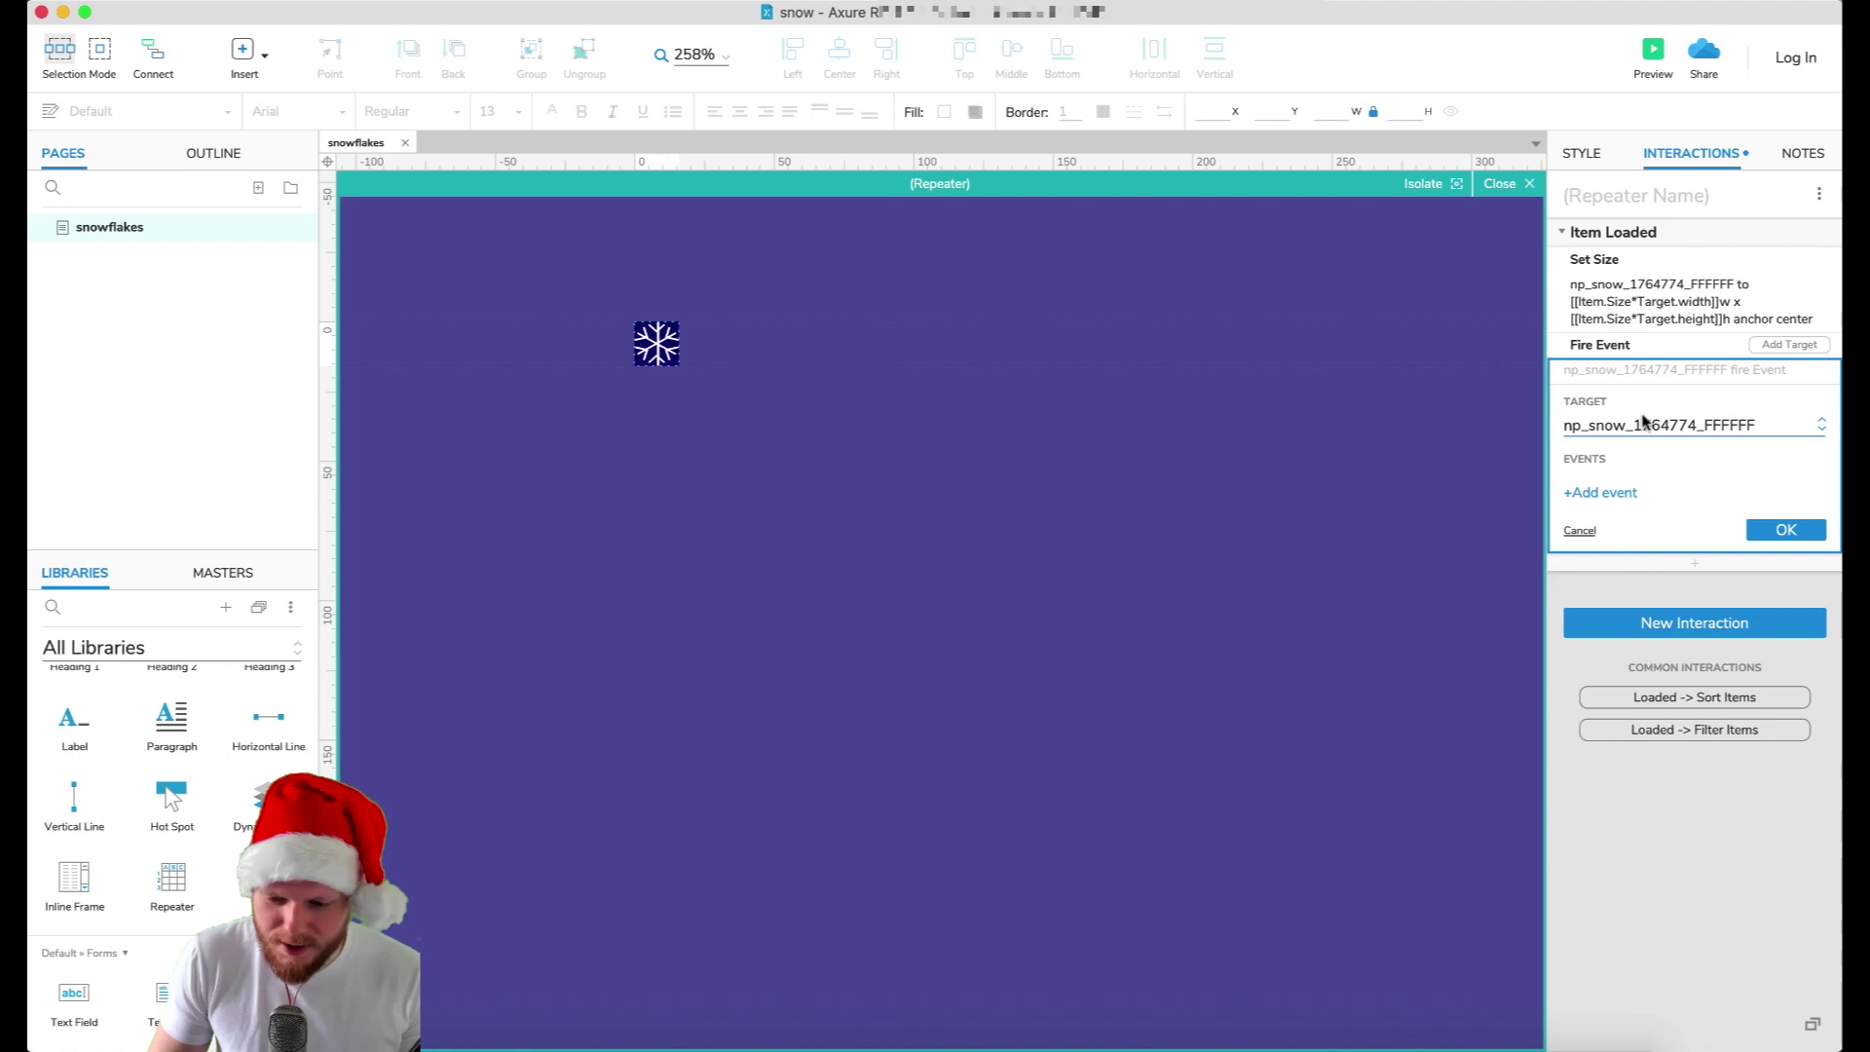
click(1612, 497)
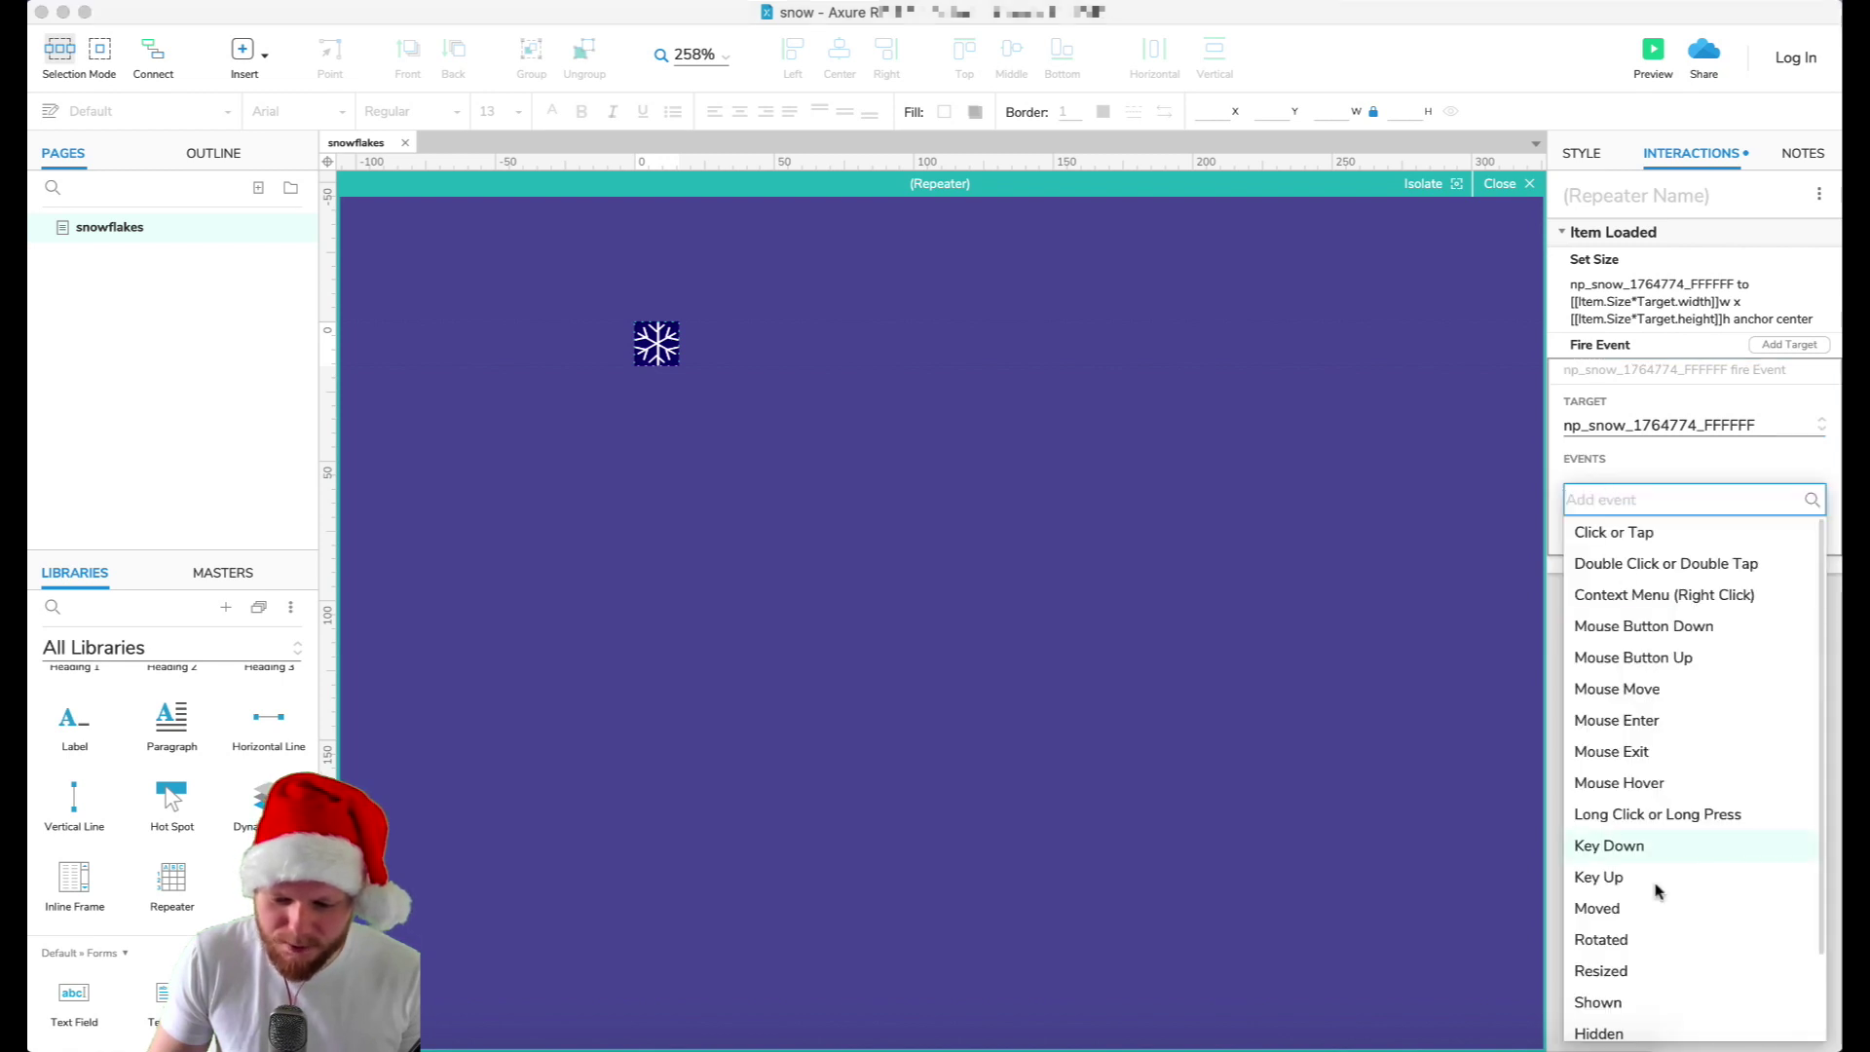
scroll(1628, 896, down, 1)
click(1627, 851)
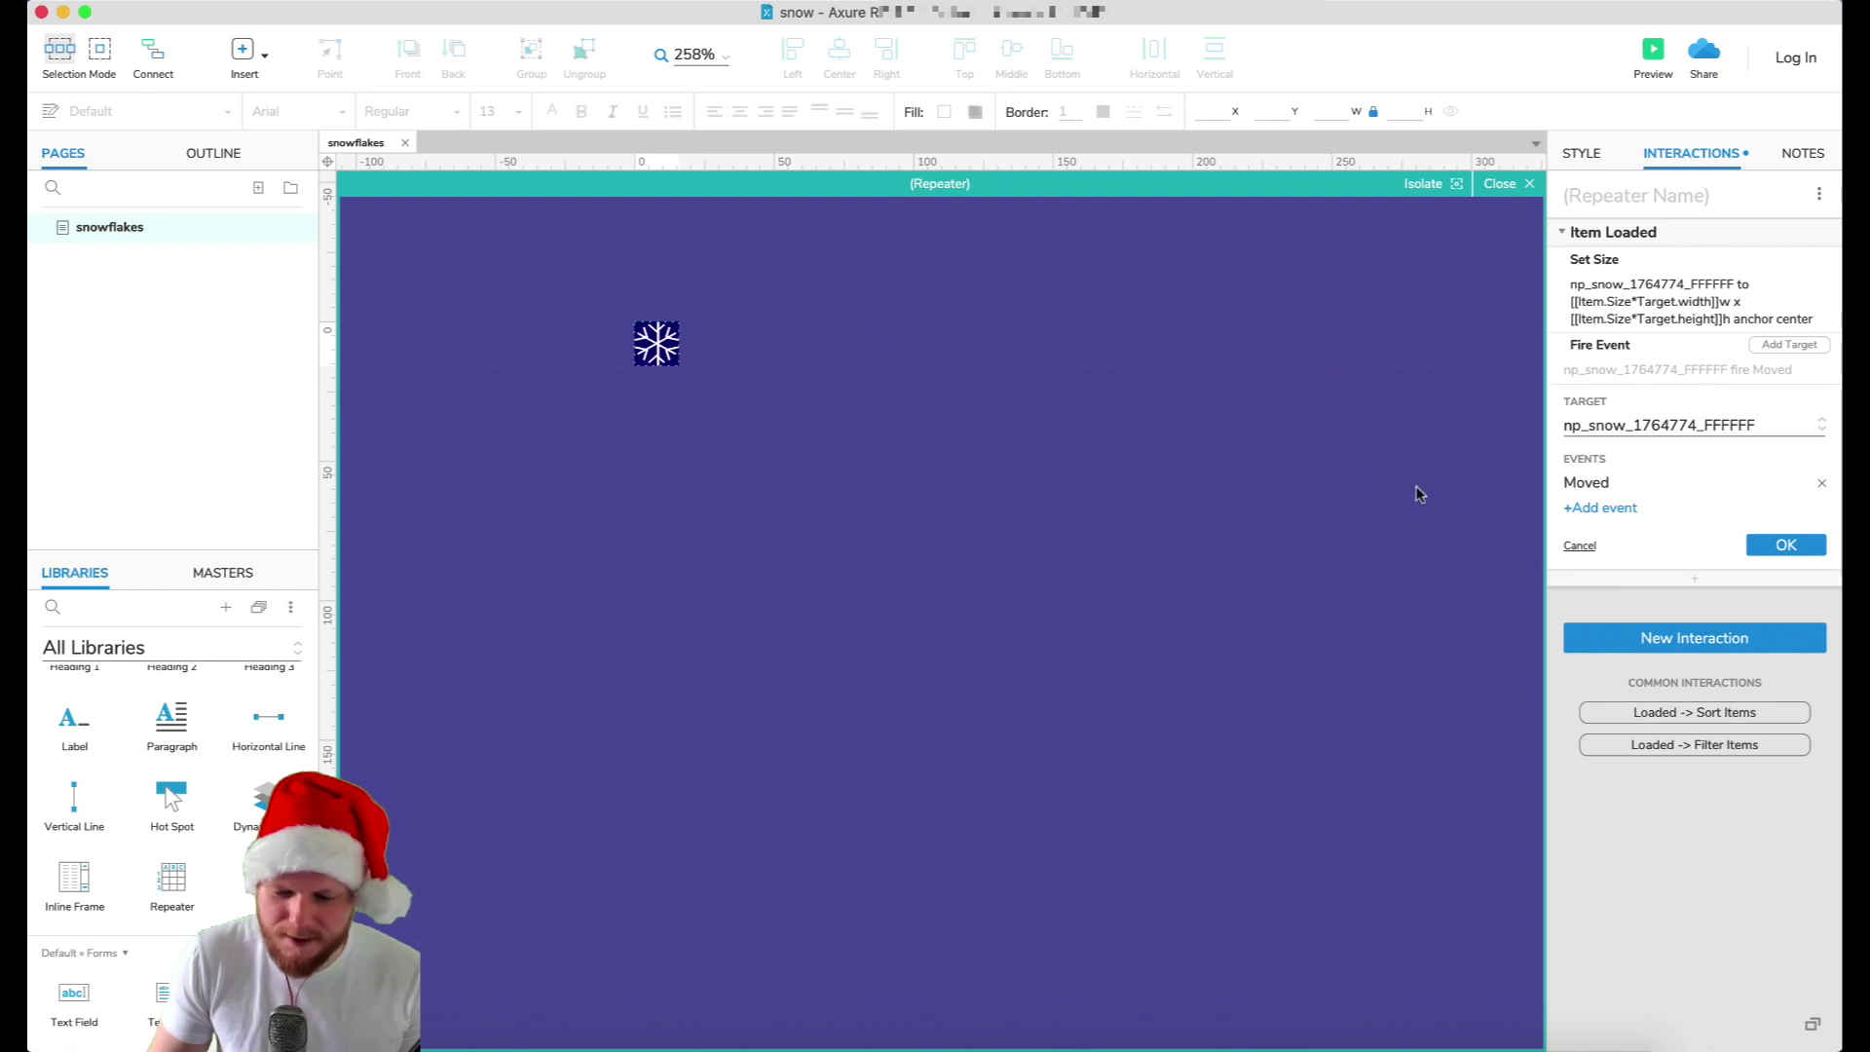
click(1782, 546)
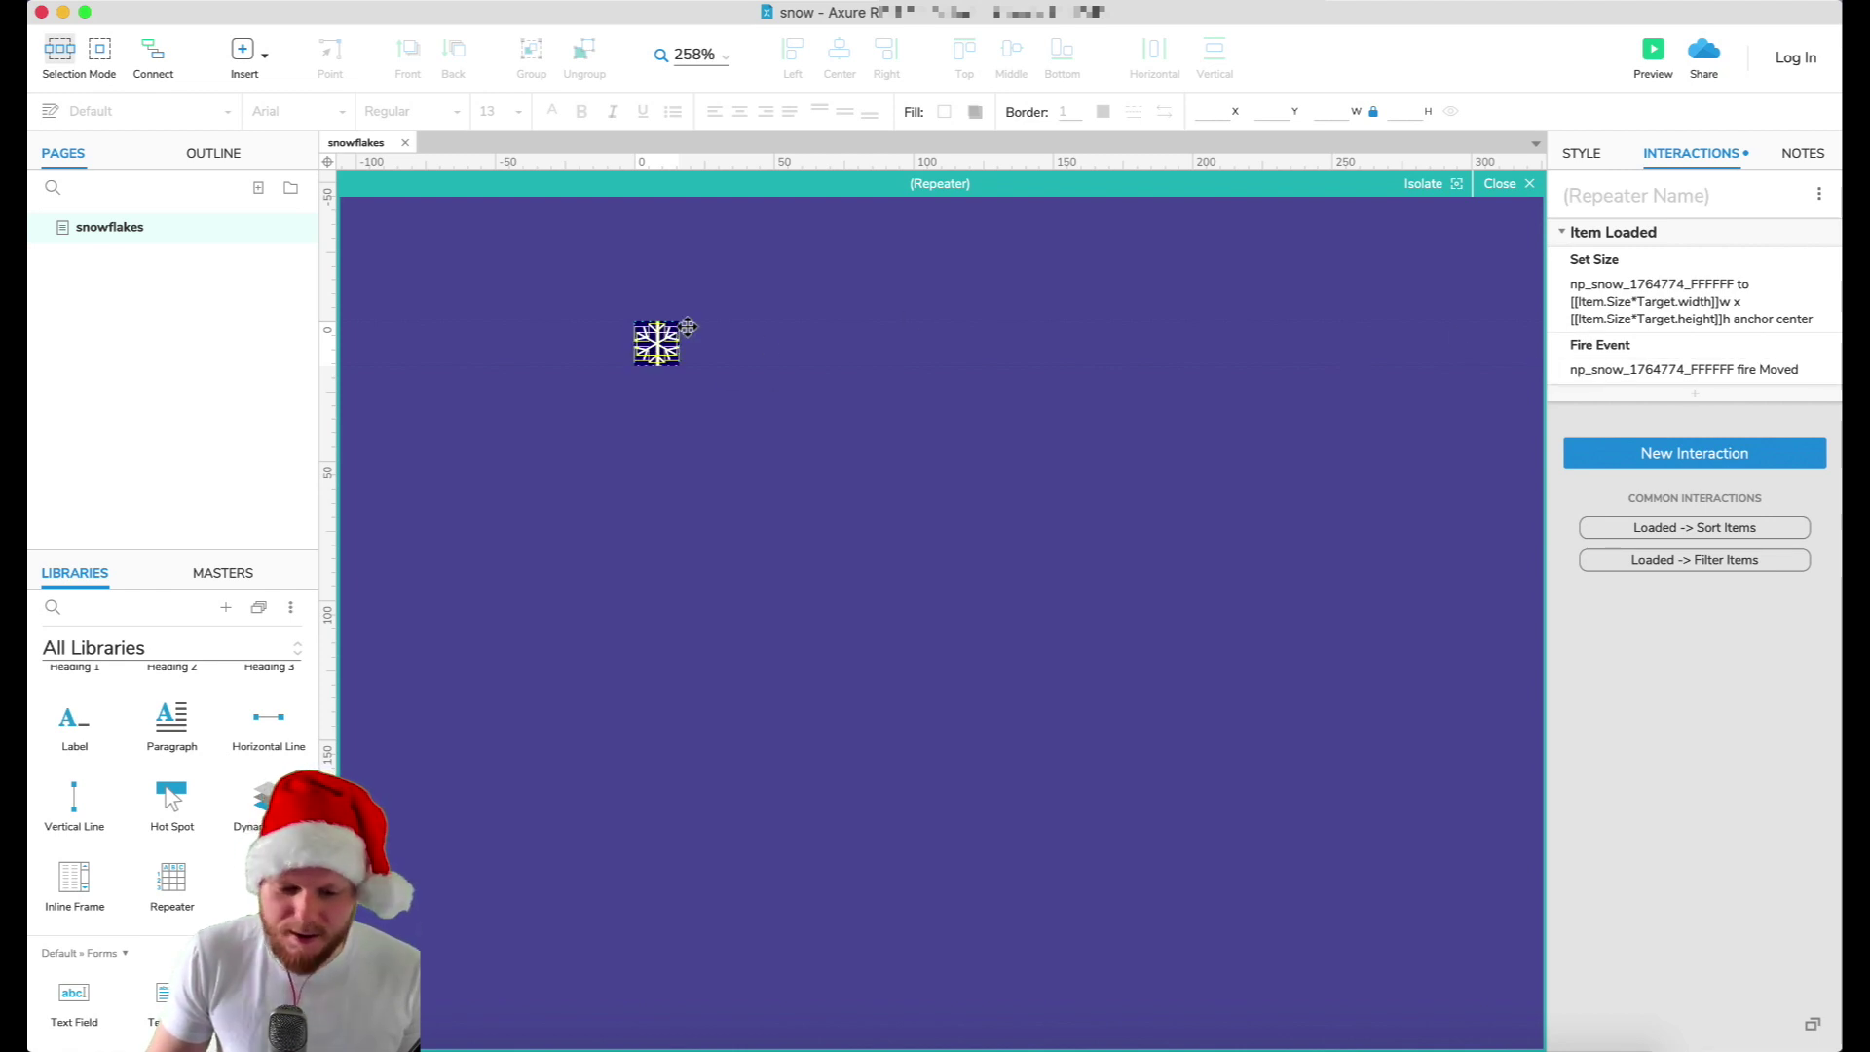
click(662, 338)
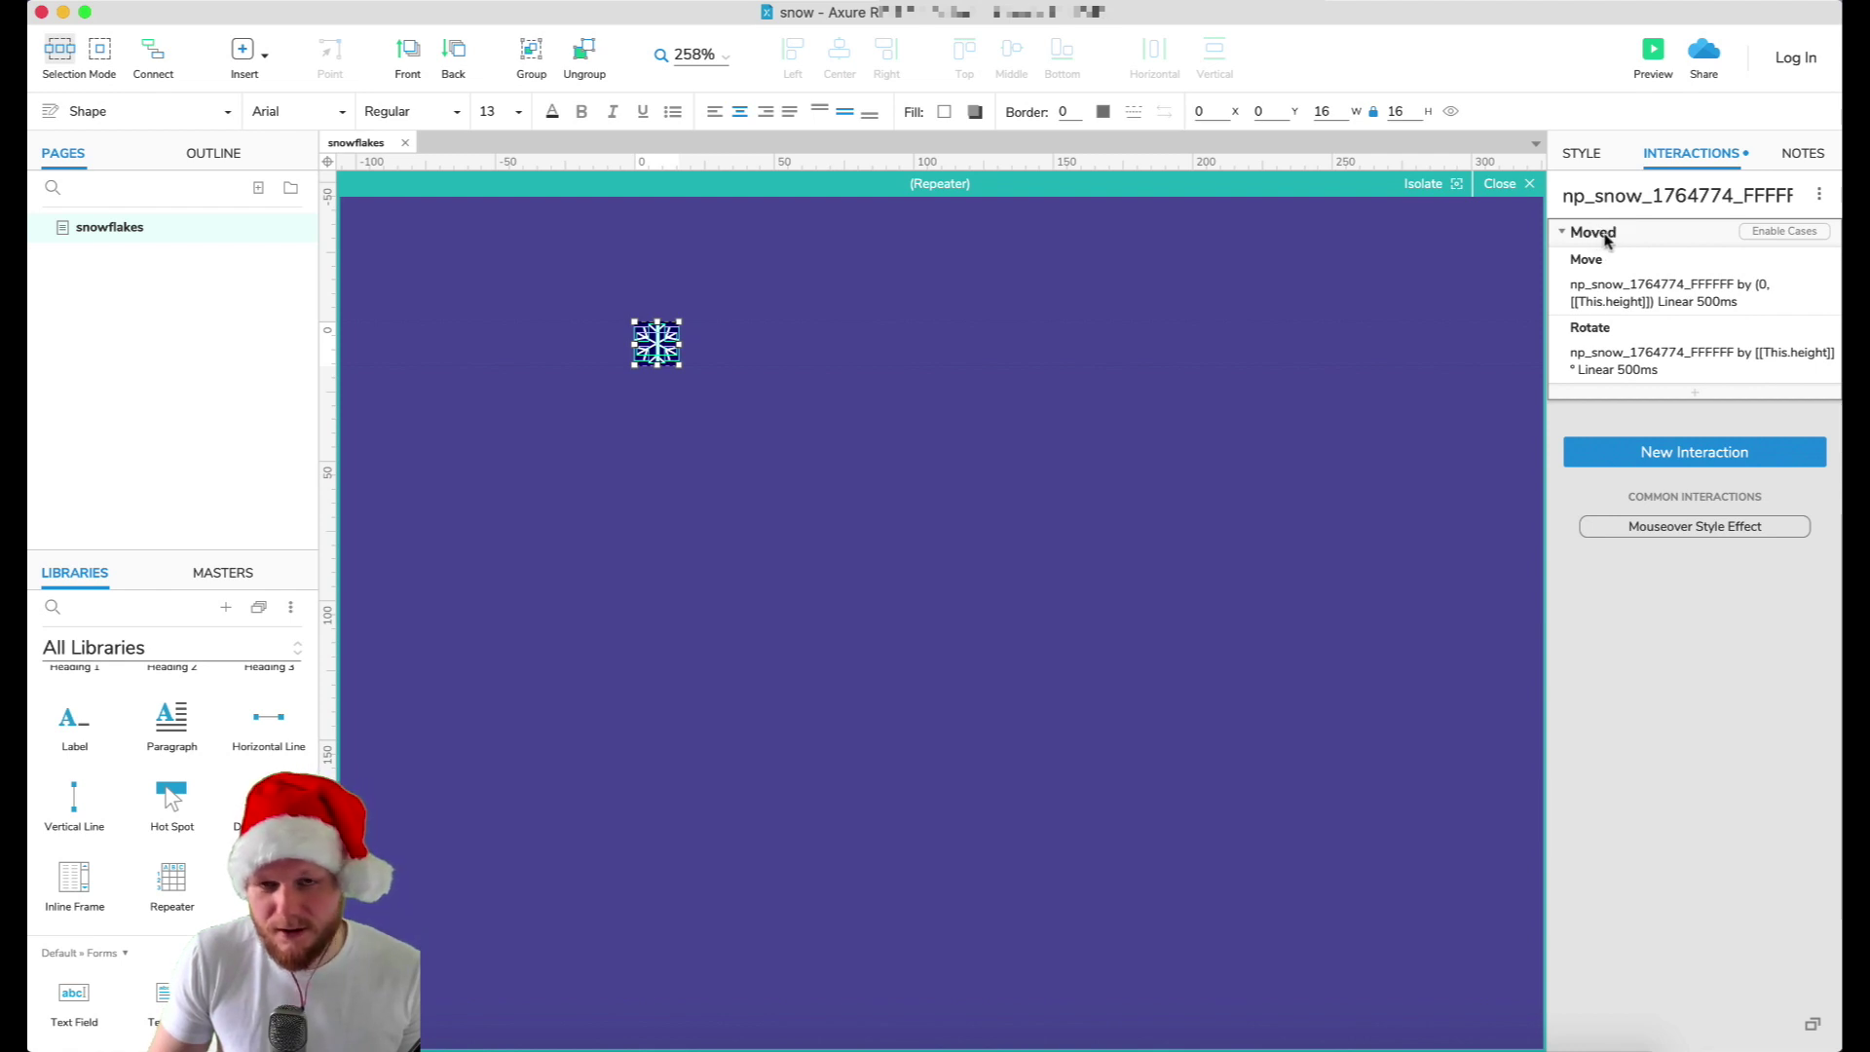
key(super+period)
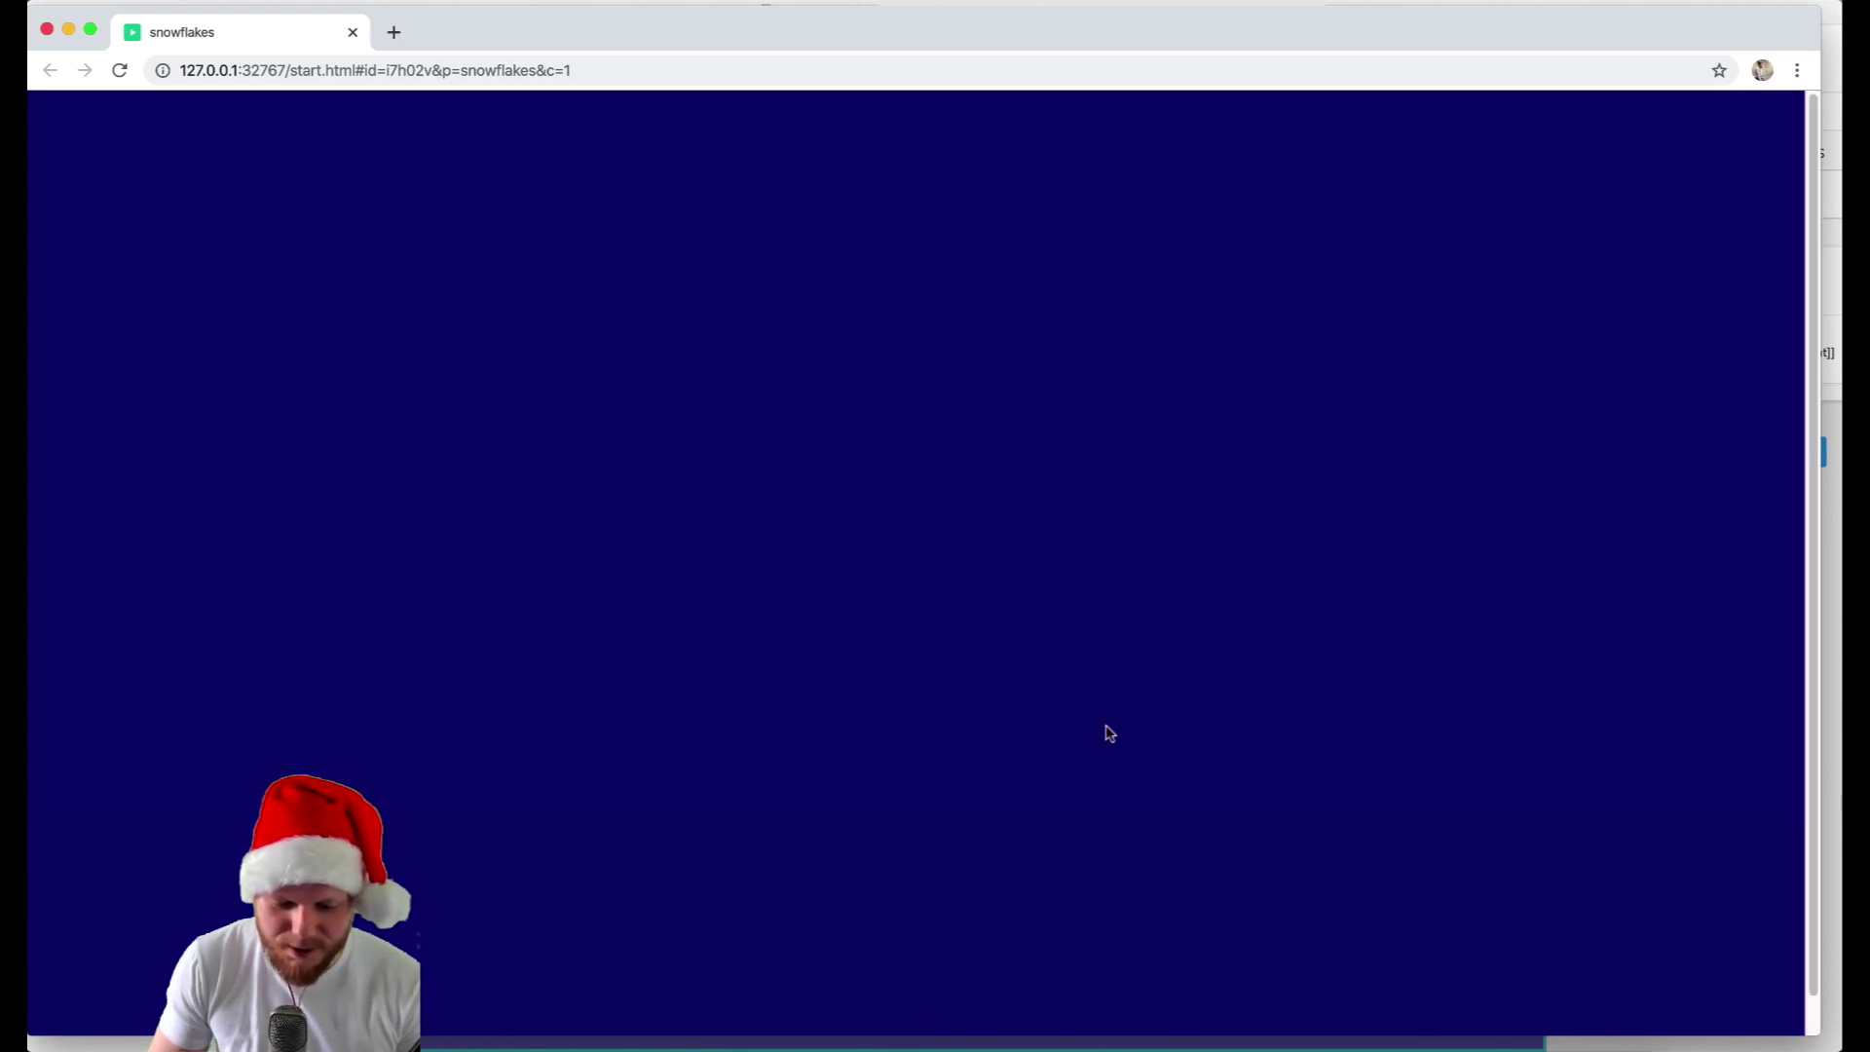
- Follow the falling snowflake down the preview page, then close the browser preview
scroll(1184, 569, down, 5)
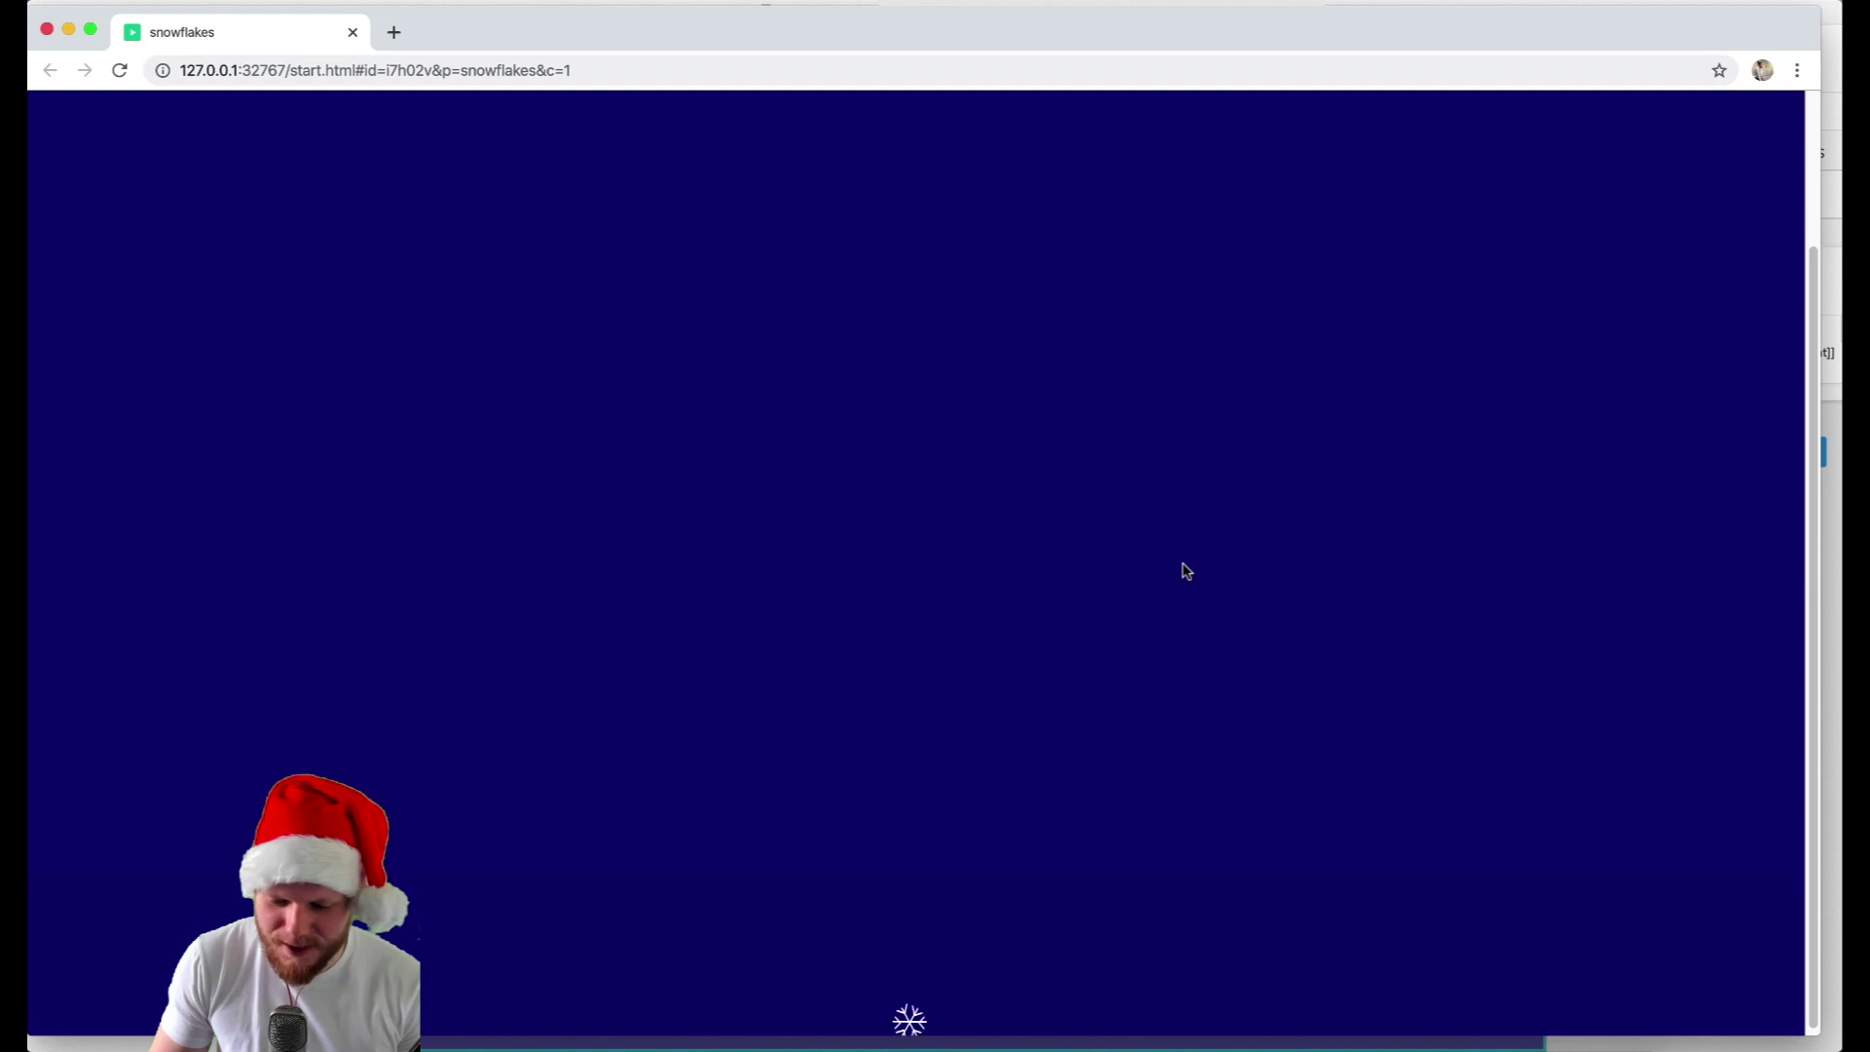
click(352, 32)
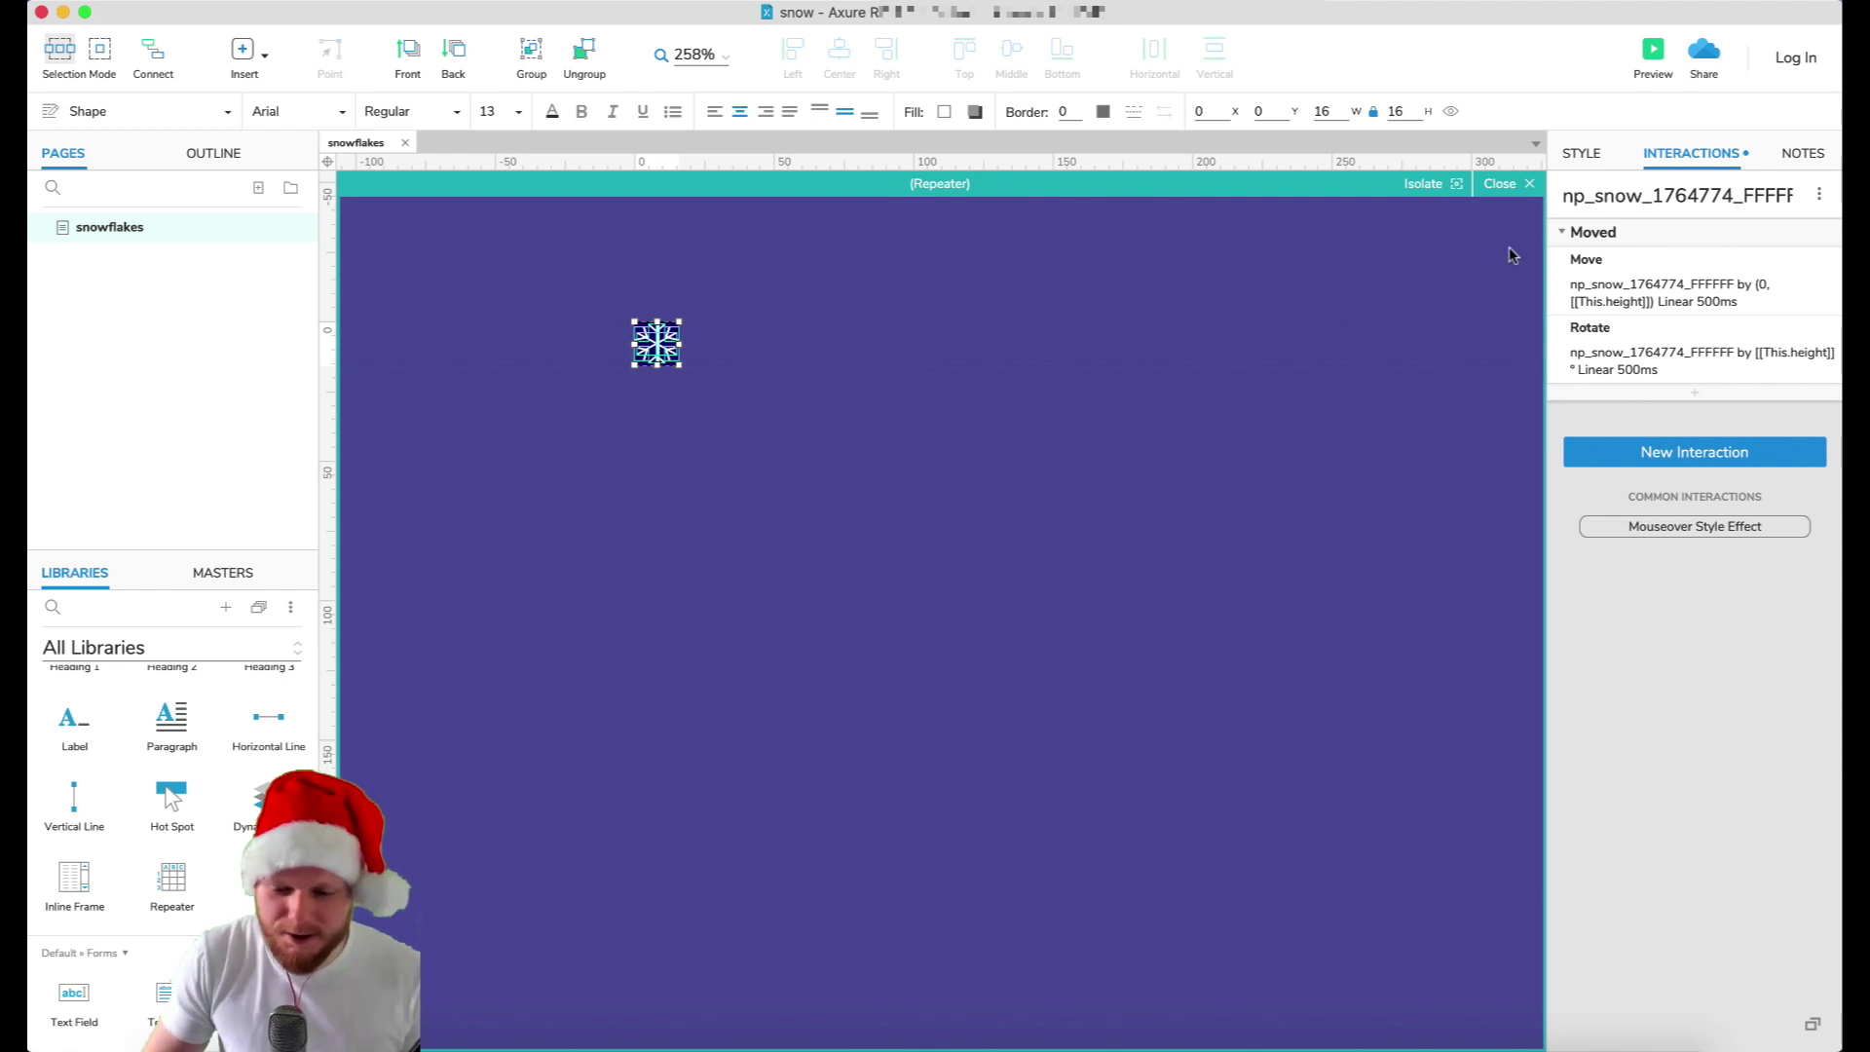
- Leave repeater editing and place a hot spot stretched wide across the page bottom
click(1505, 183)
scroll(1130, 417, down, 8)
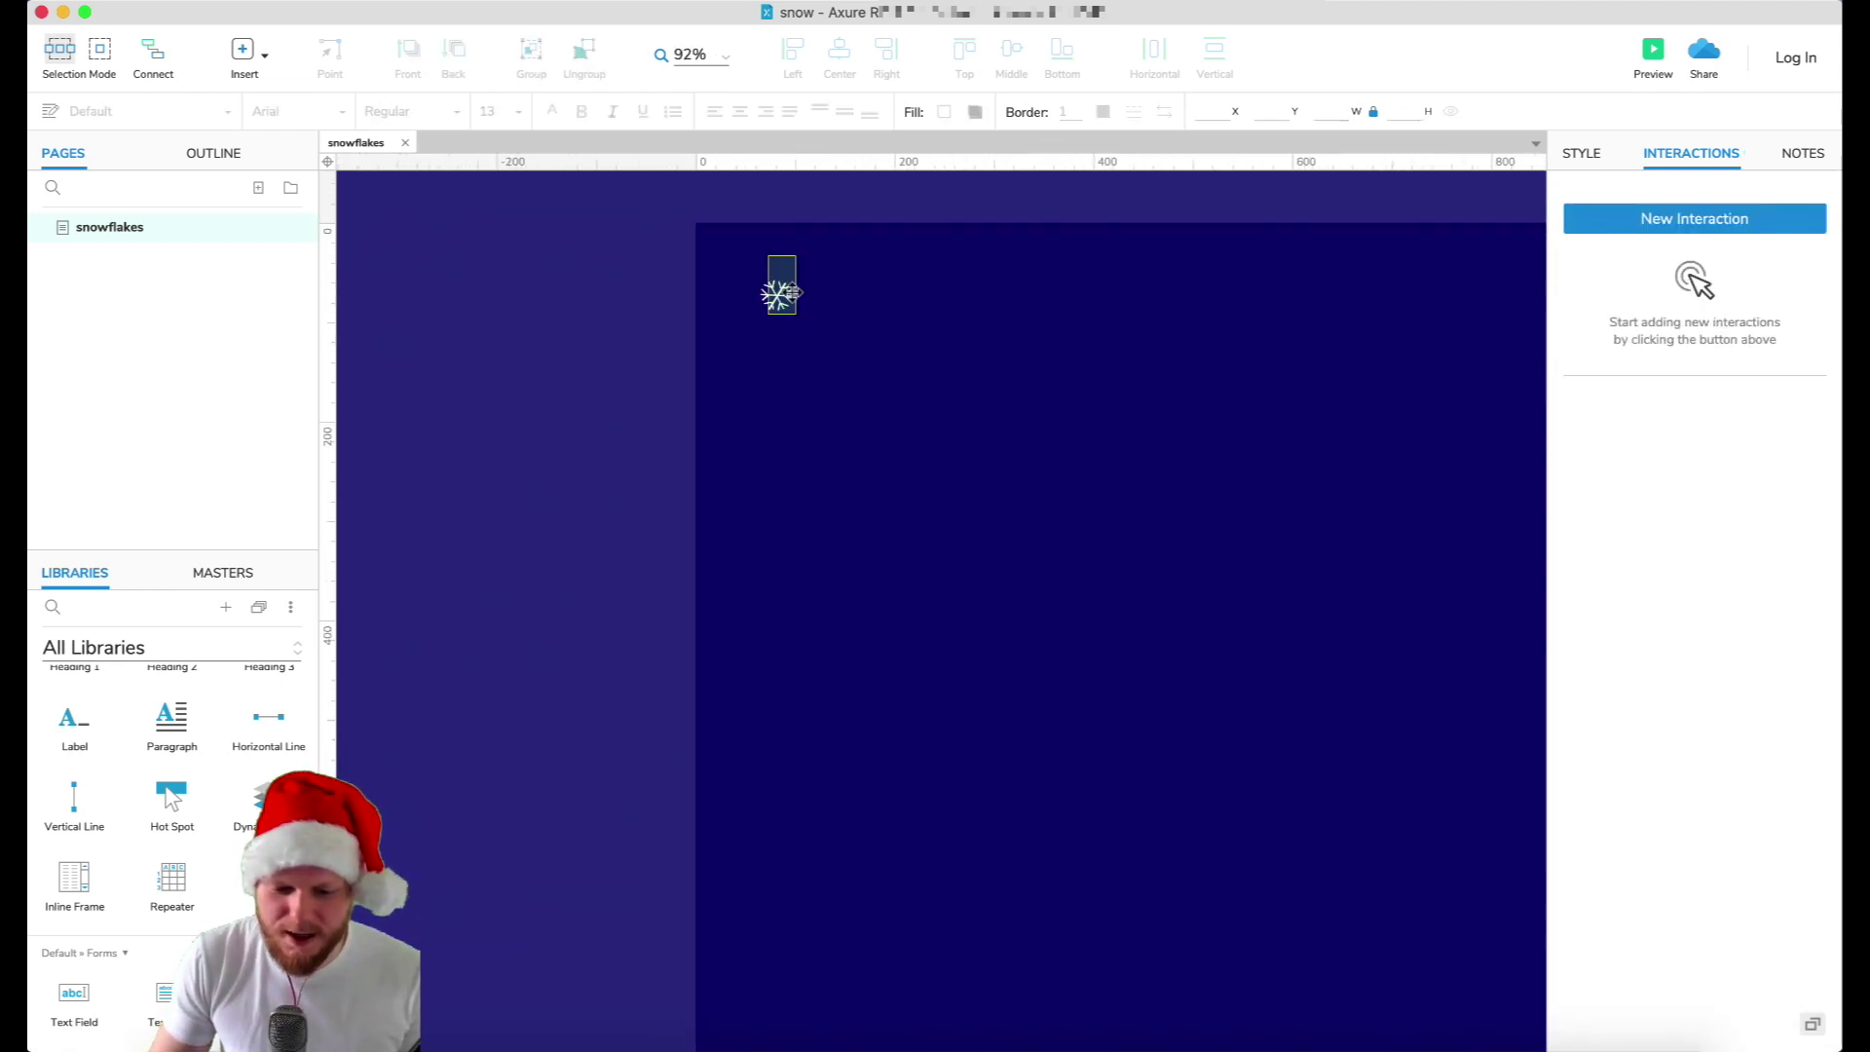
drag(170, 804, 682, 869)
drag(785, 918, 1332, 927)
- Name the 1265 by 100 hot spot ++fadeoutSpot
scroll(1330, 925, left, 10)
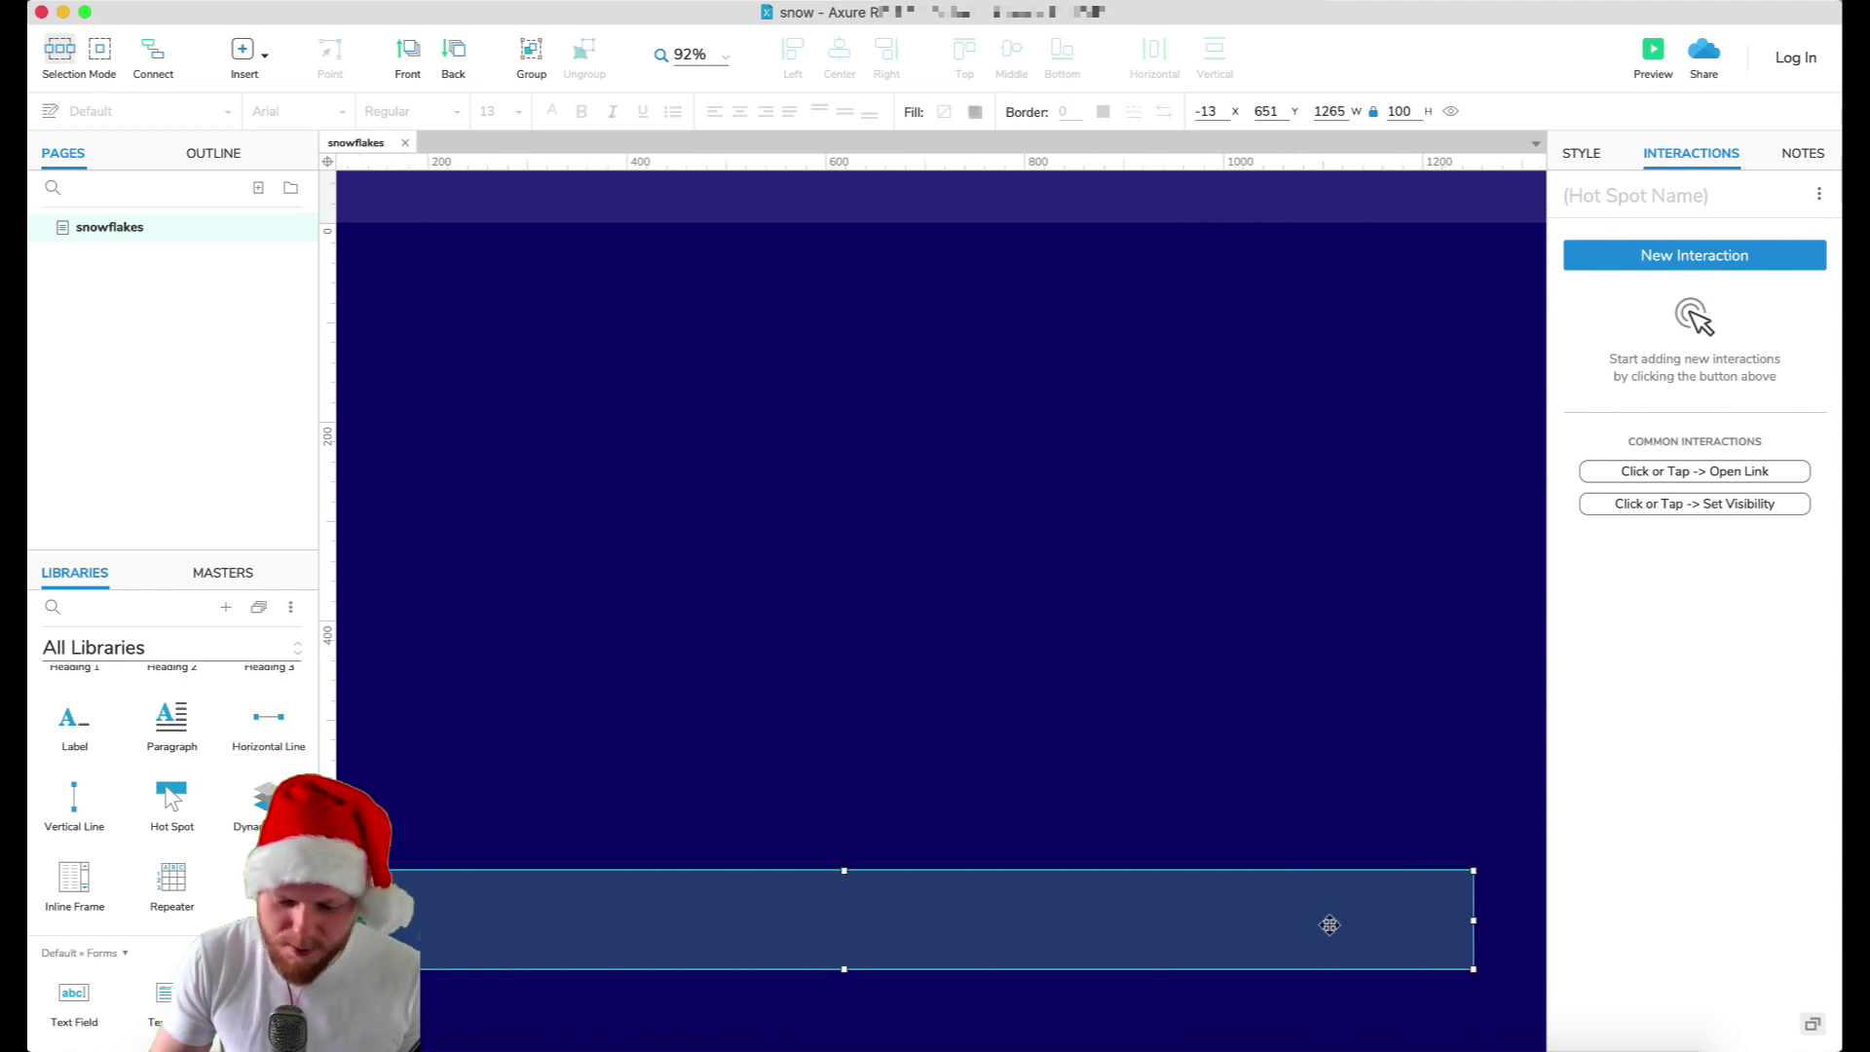
click(1006, 768)
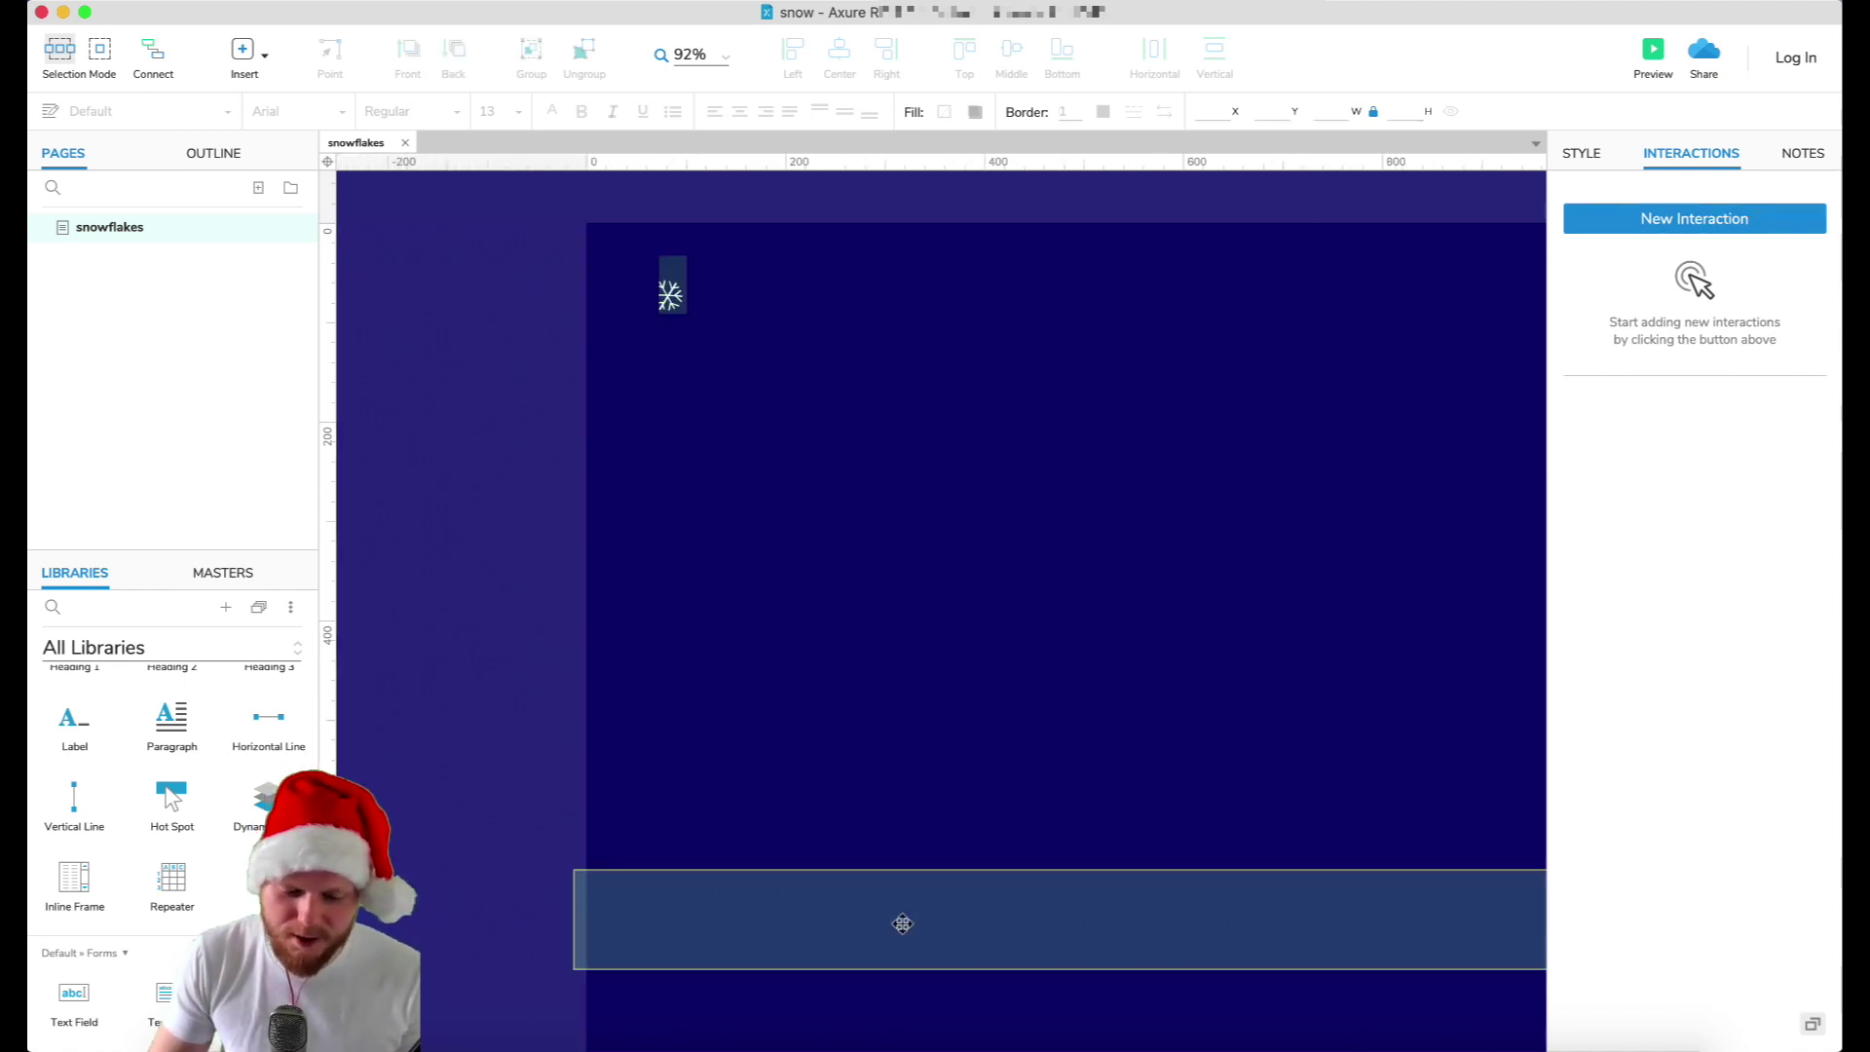
click(903, 923)
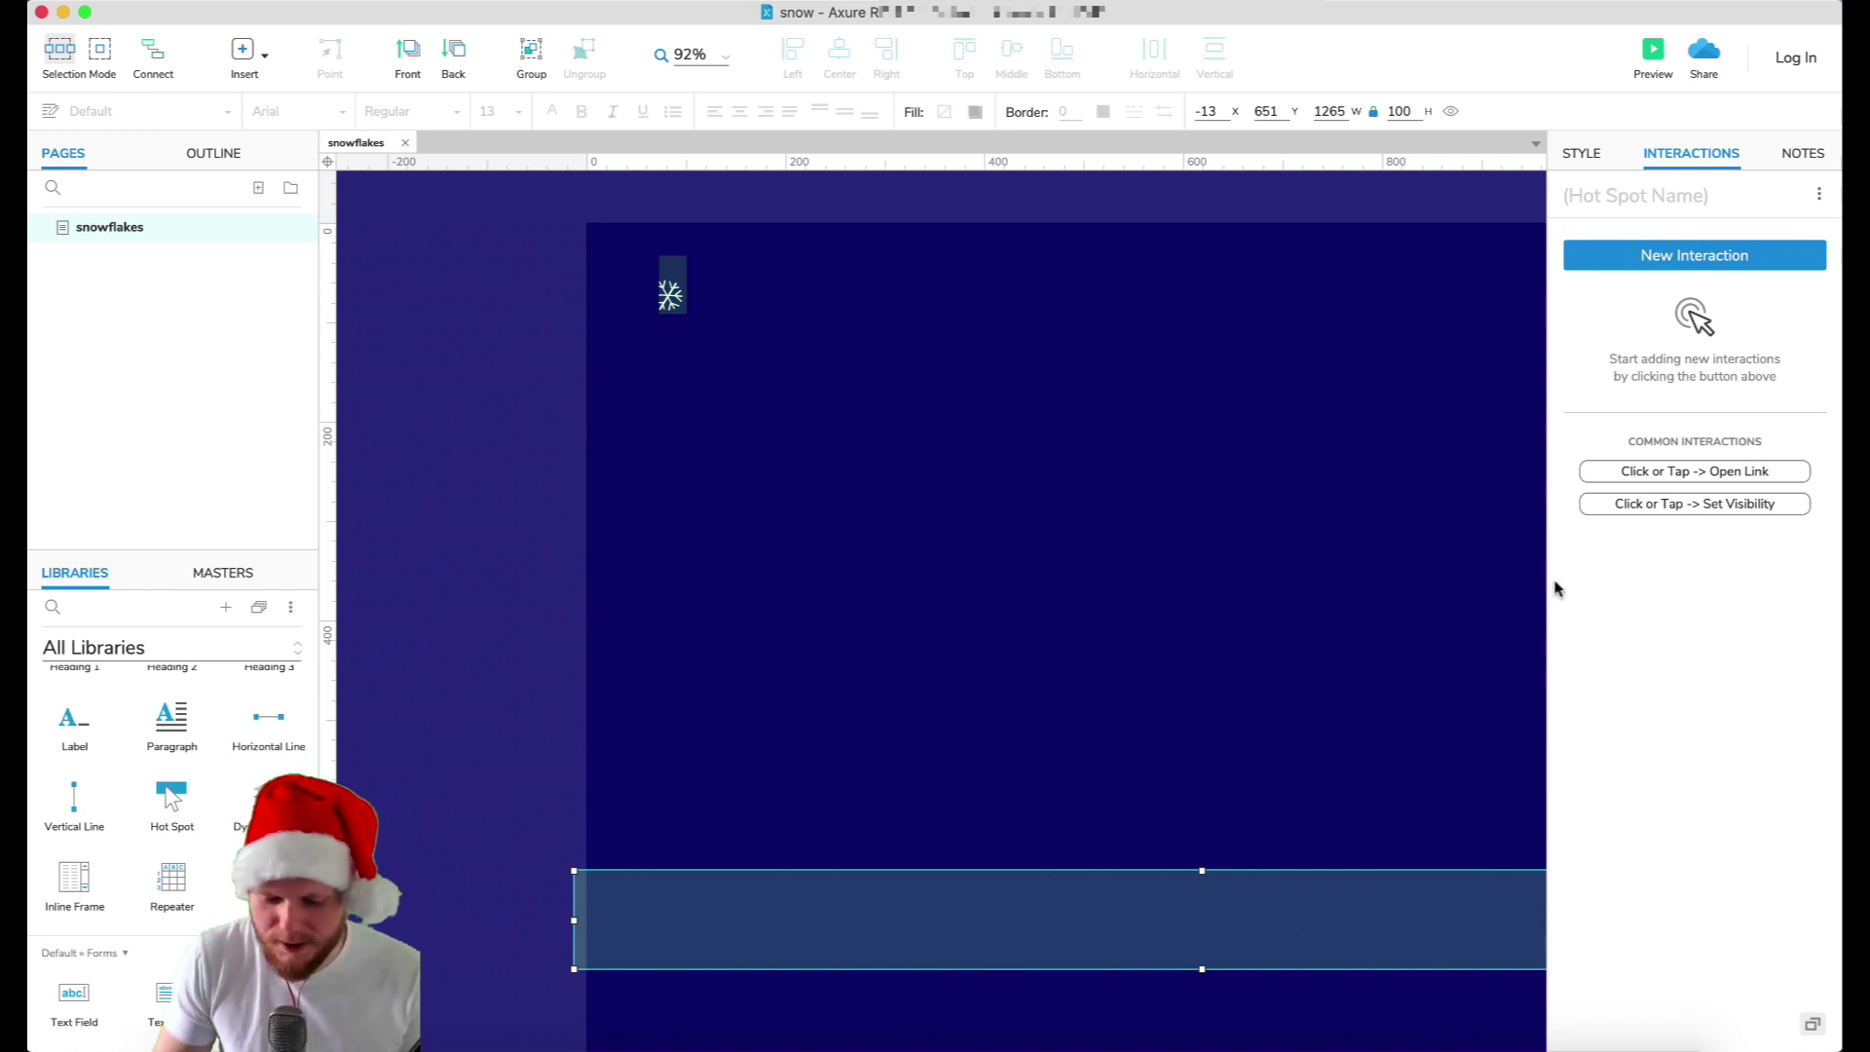
text(++)
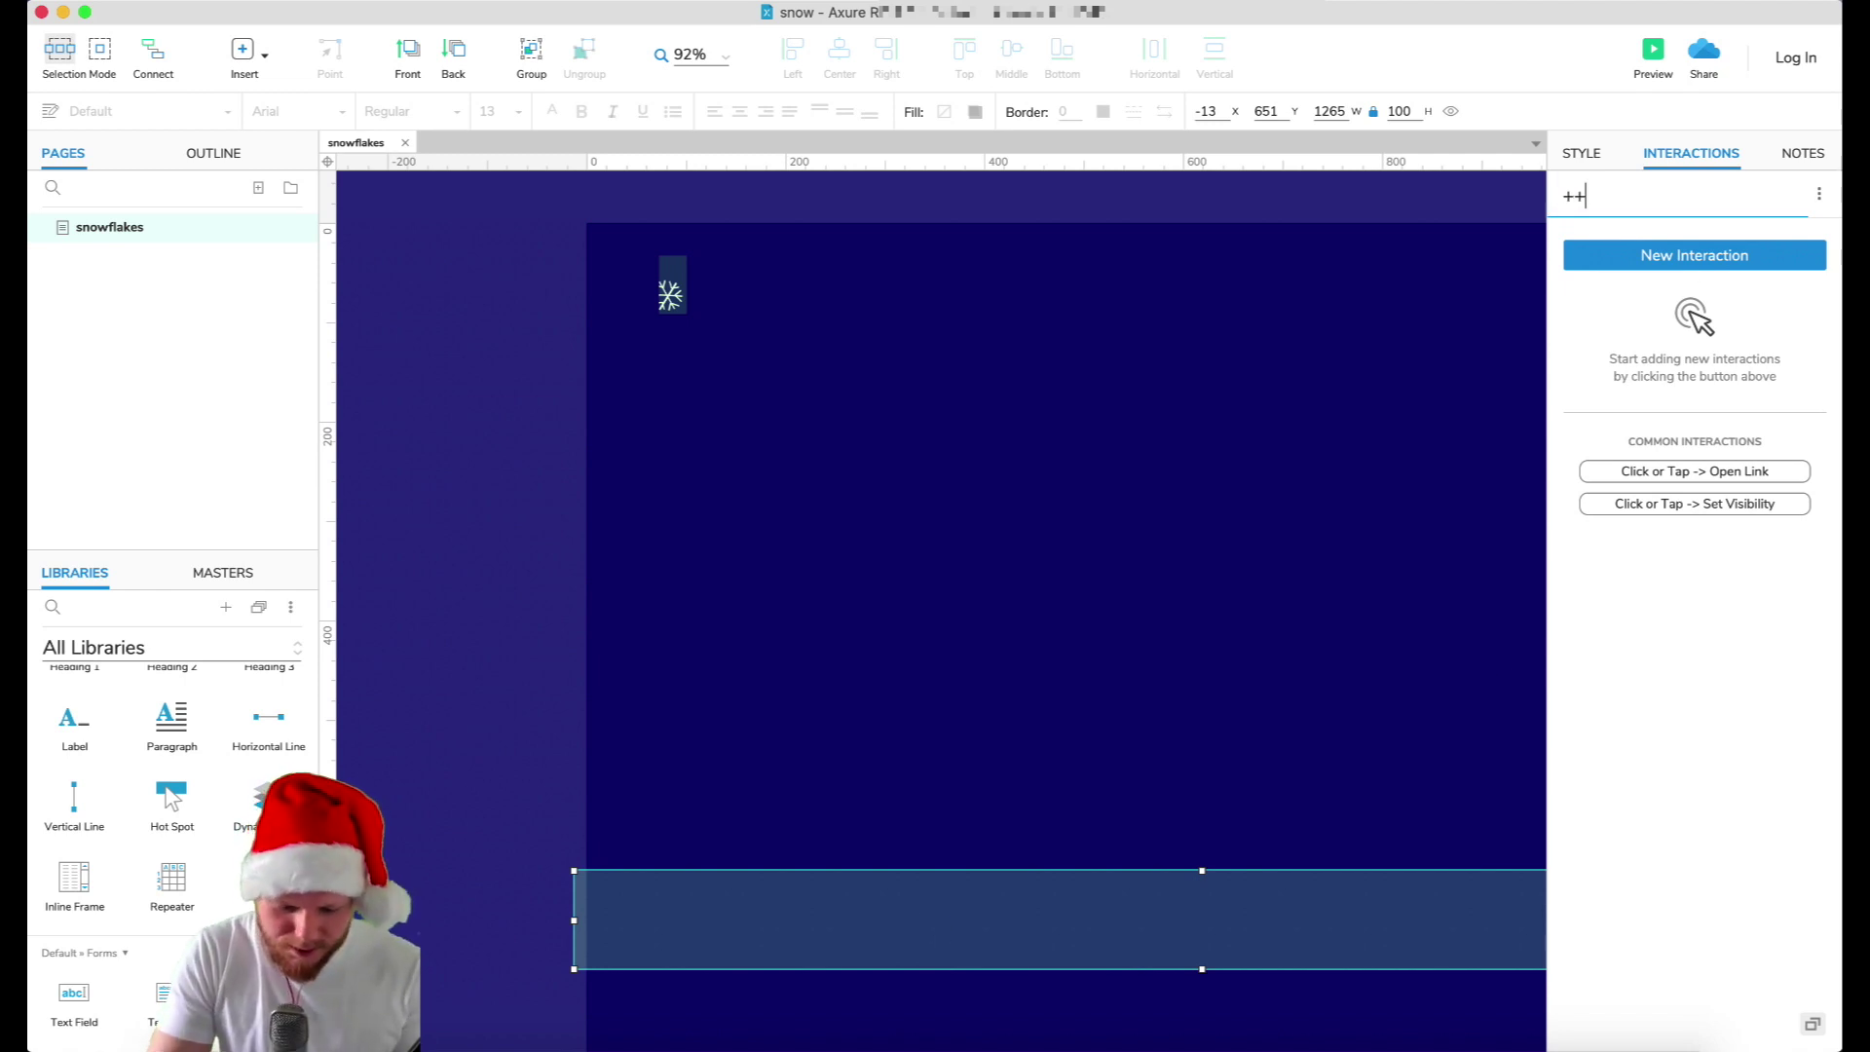
text(fadeoutSp)
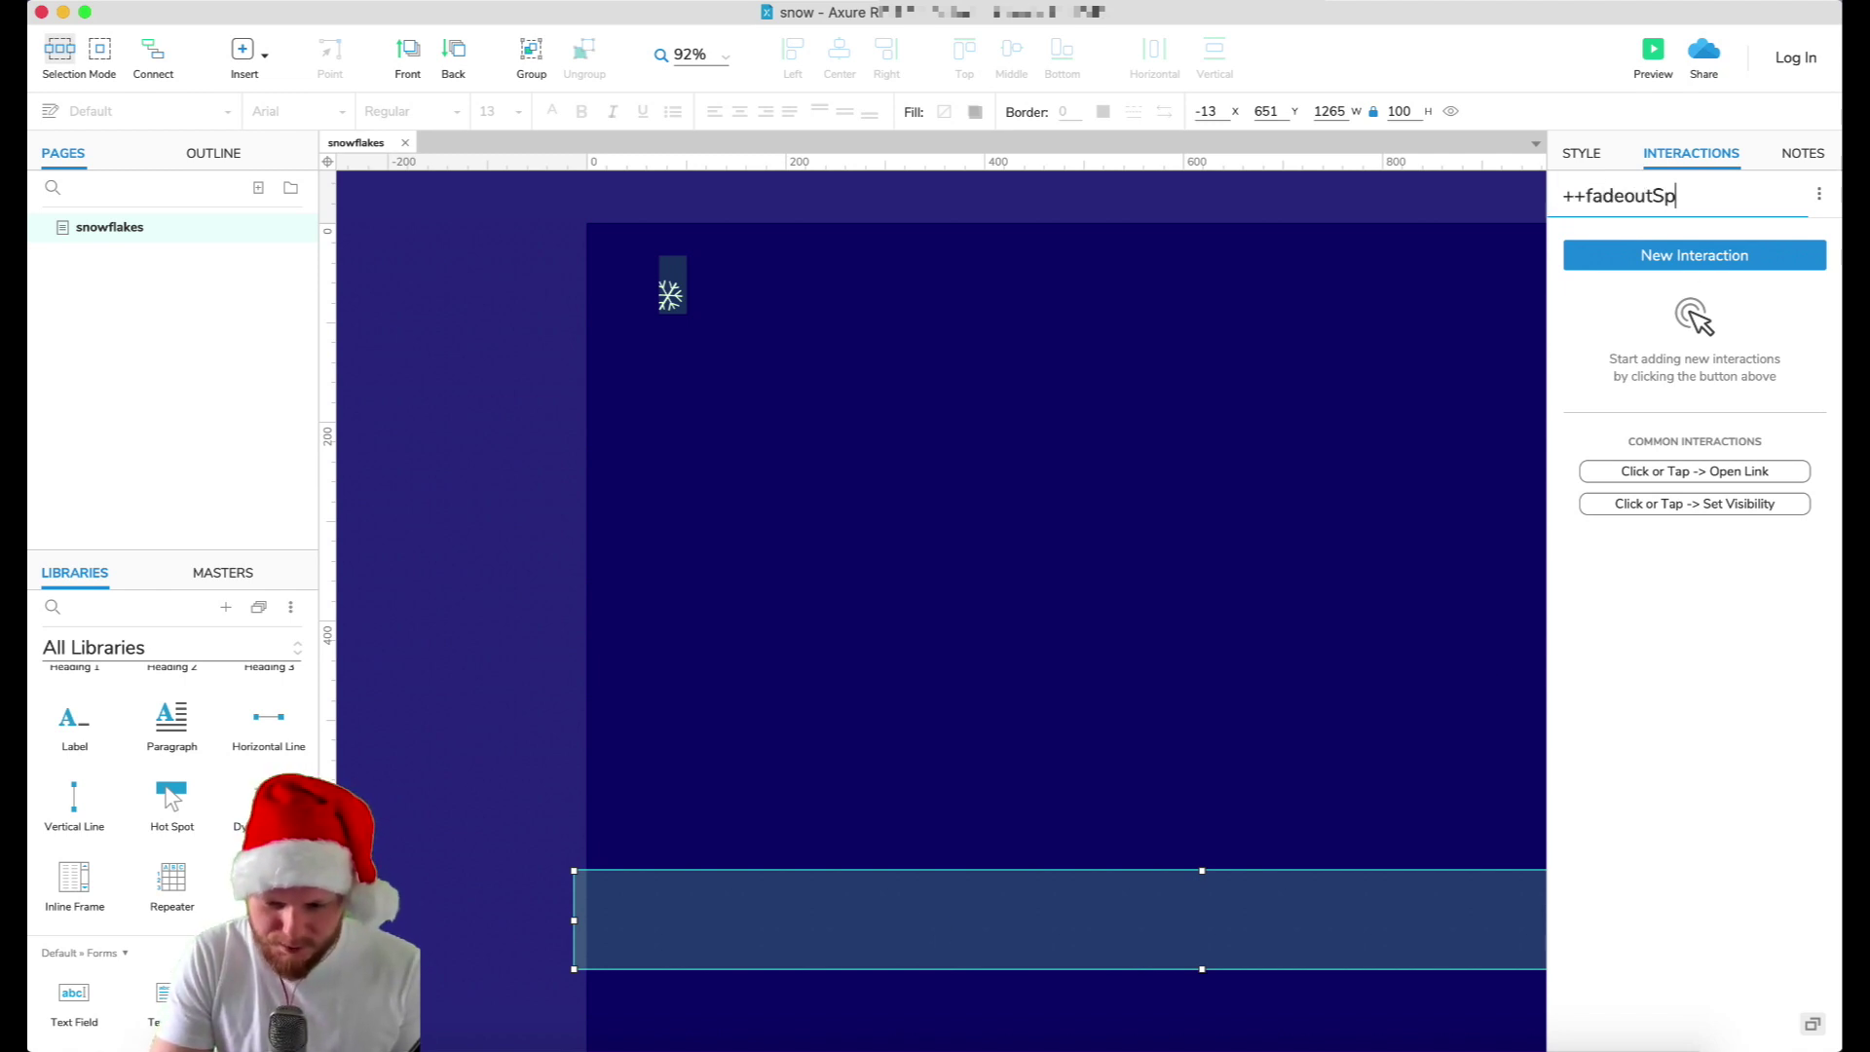
text(ot)
click(672, 285)
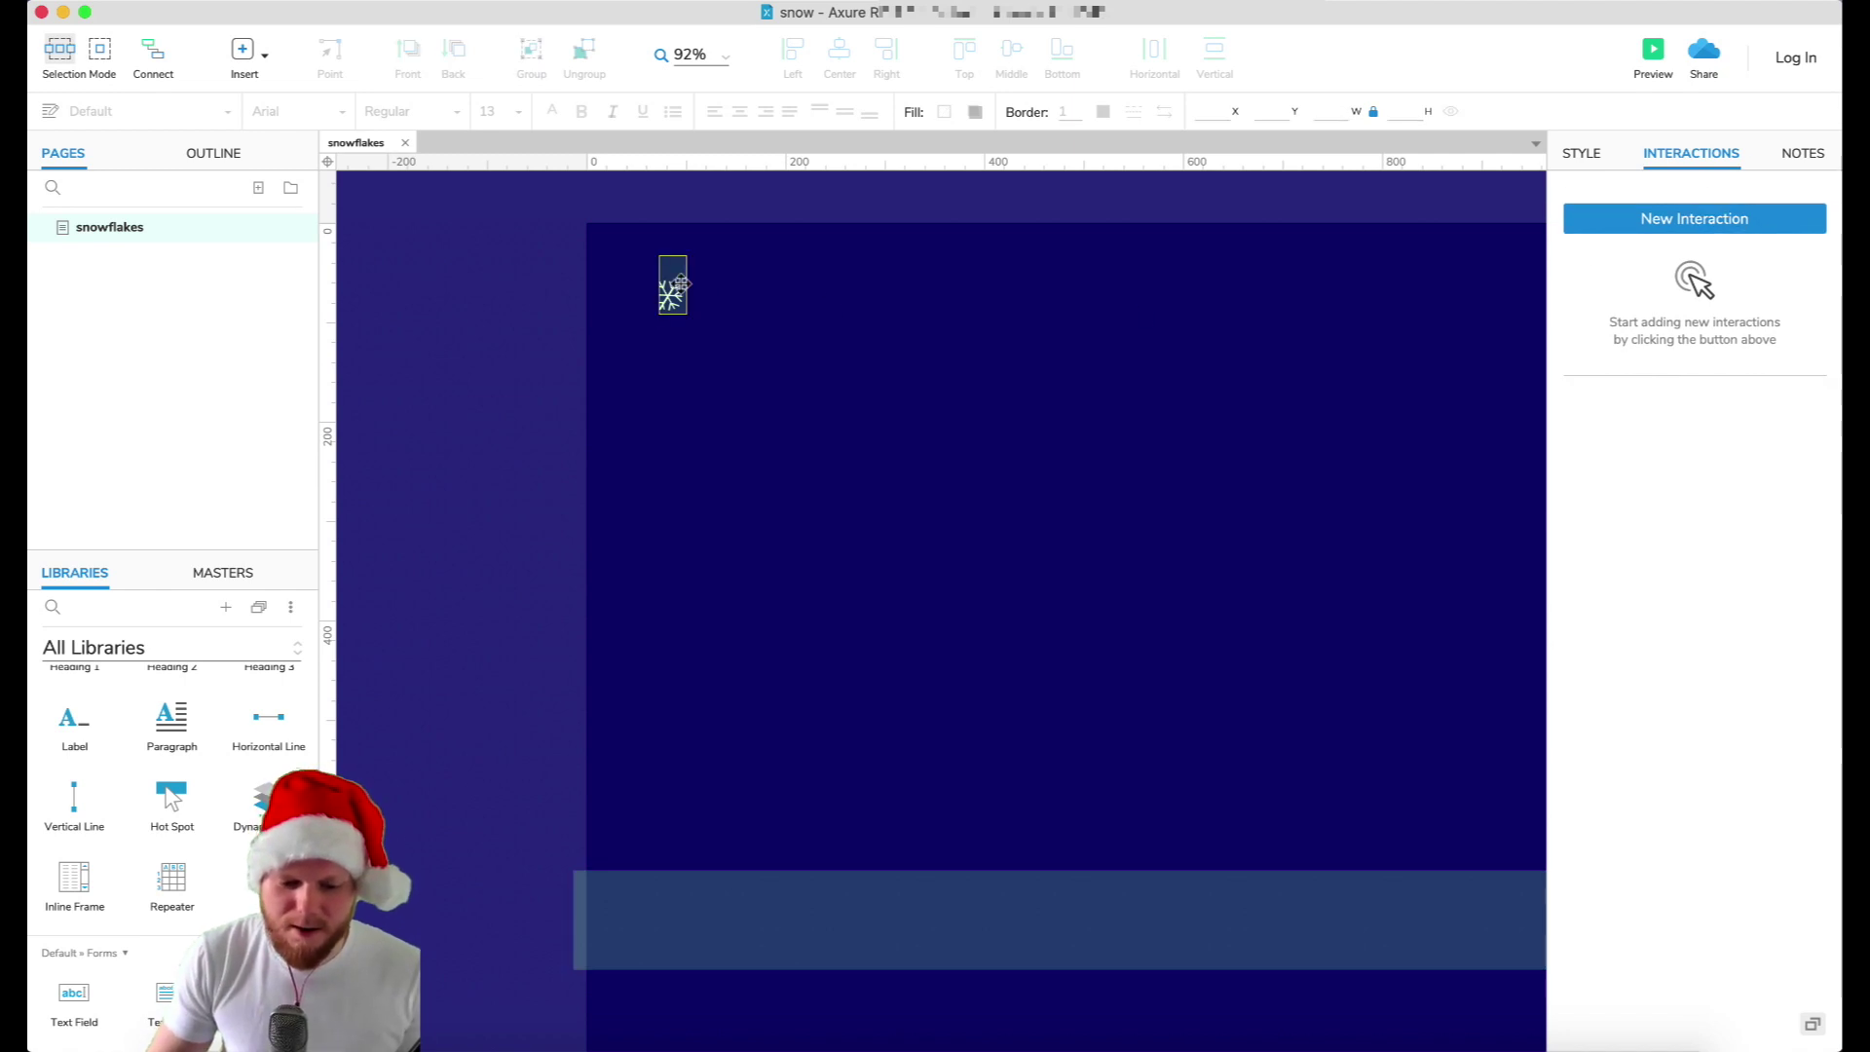
click(768, 931)
right_click(769, 936)
- Reopen the repeater, select the snowflake, and enable cases on its Moved event
click(709, 930)
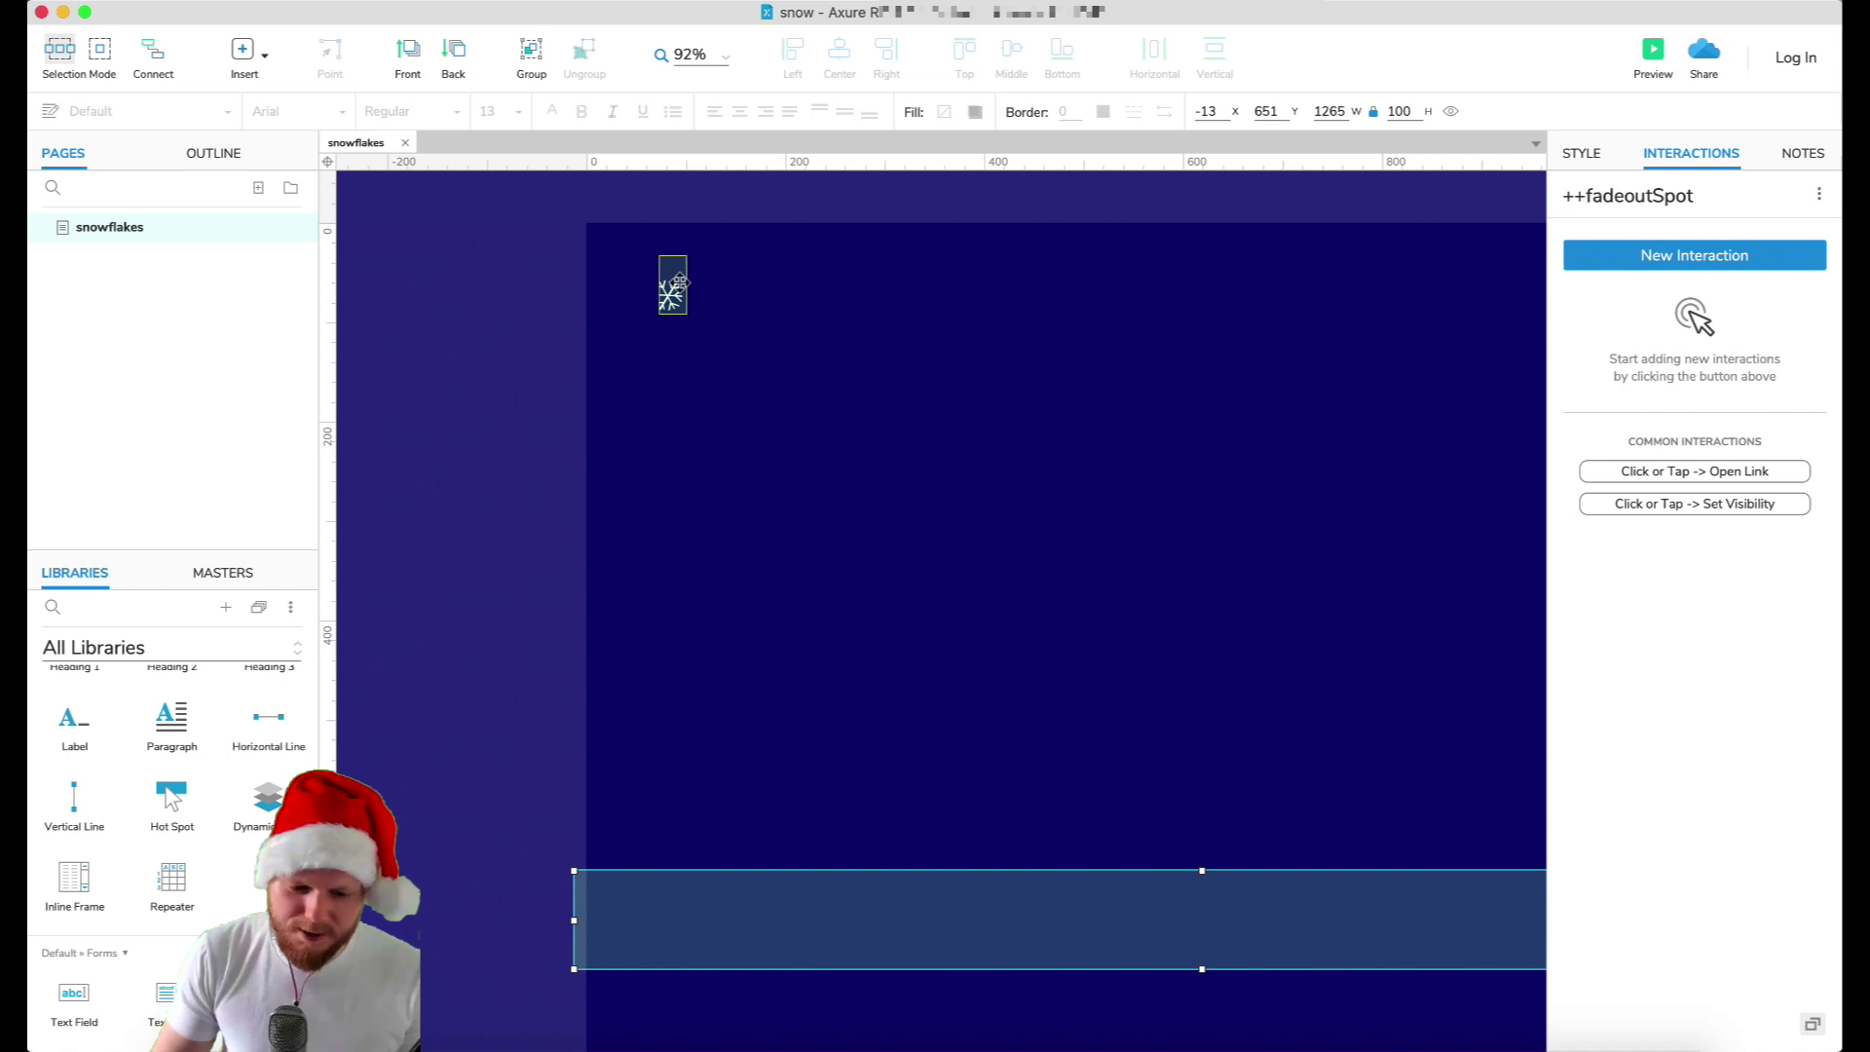
double_click(670, 284)
click(667, 265)
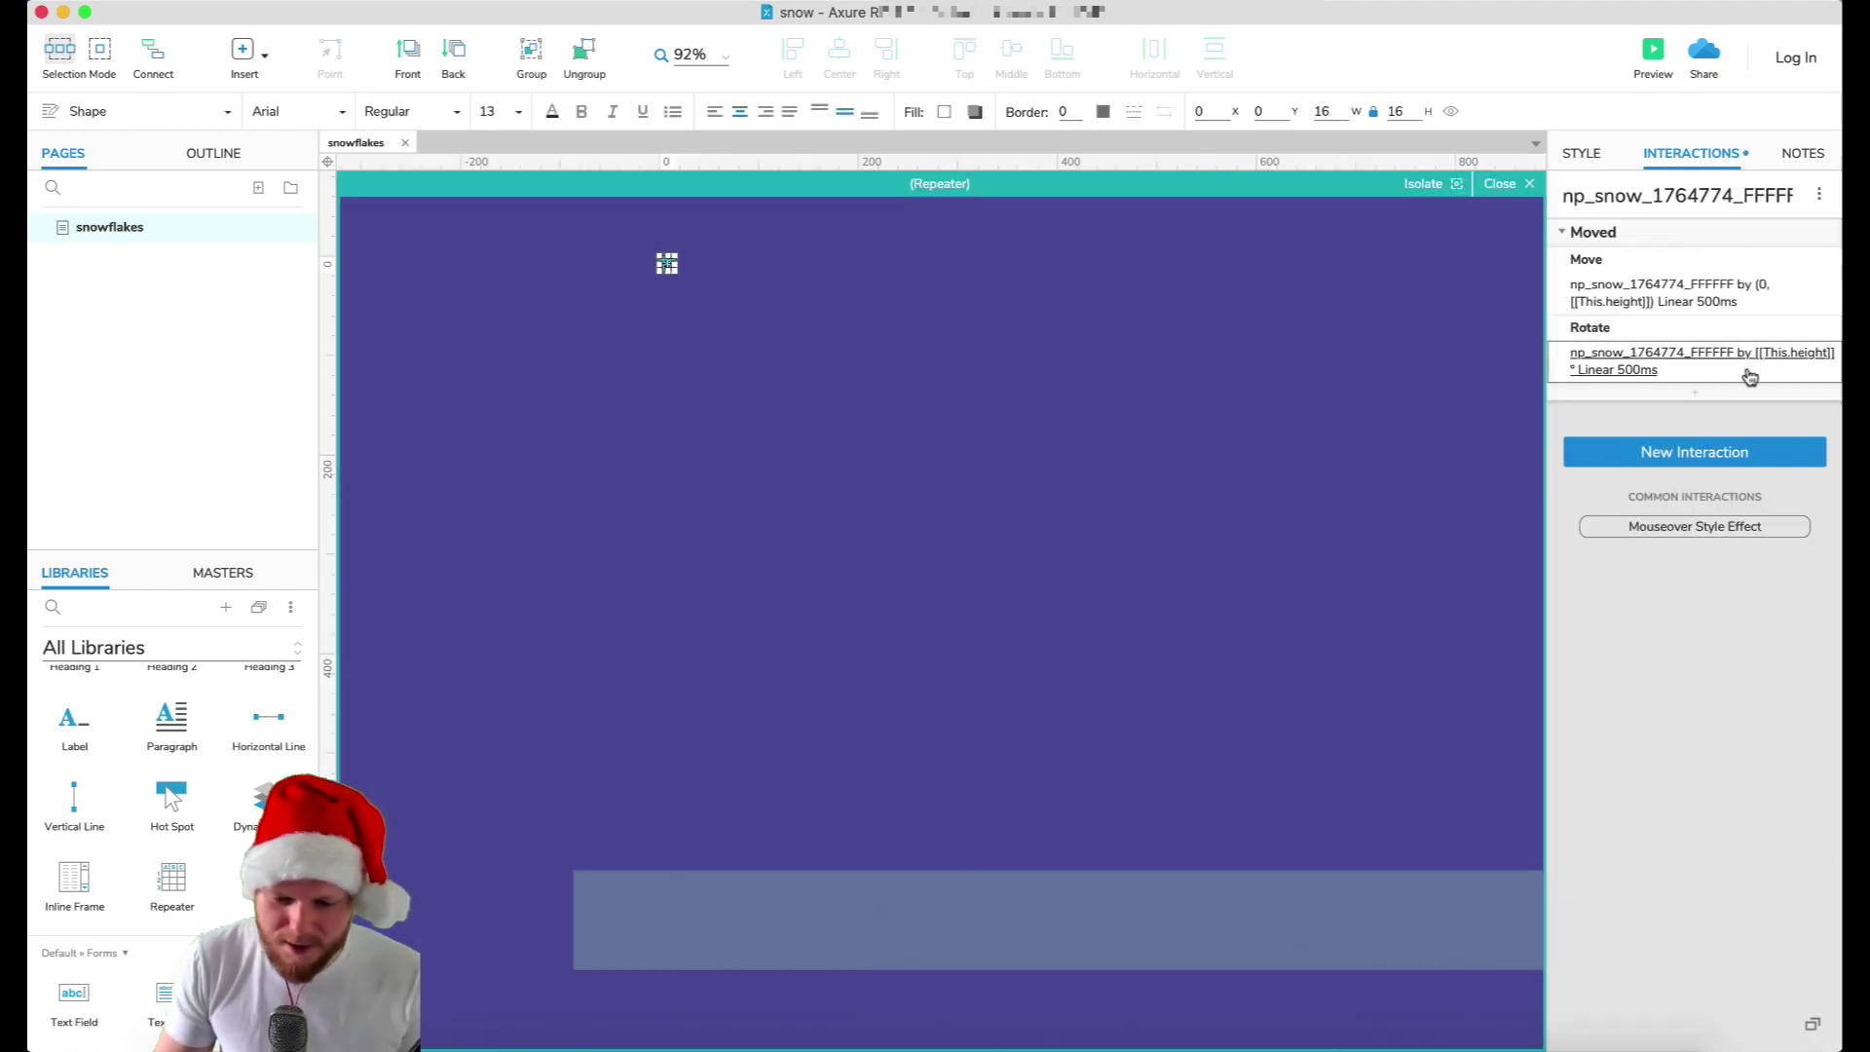
click(1783, 231)
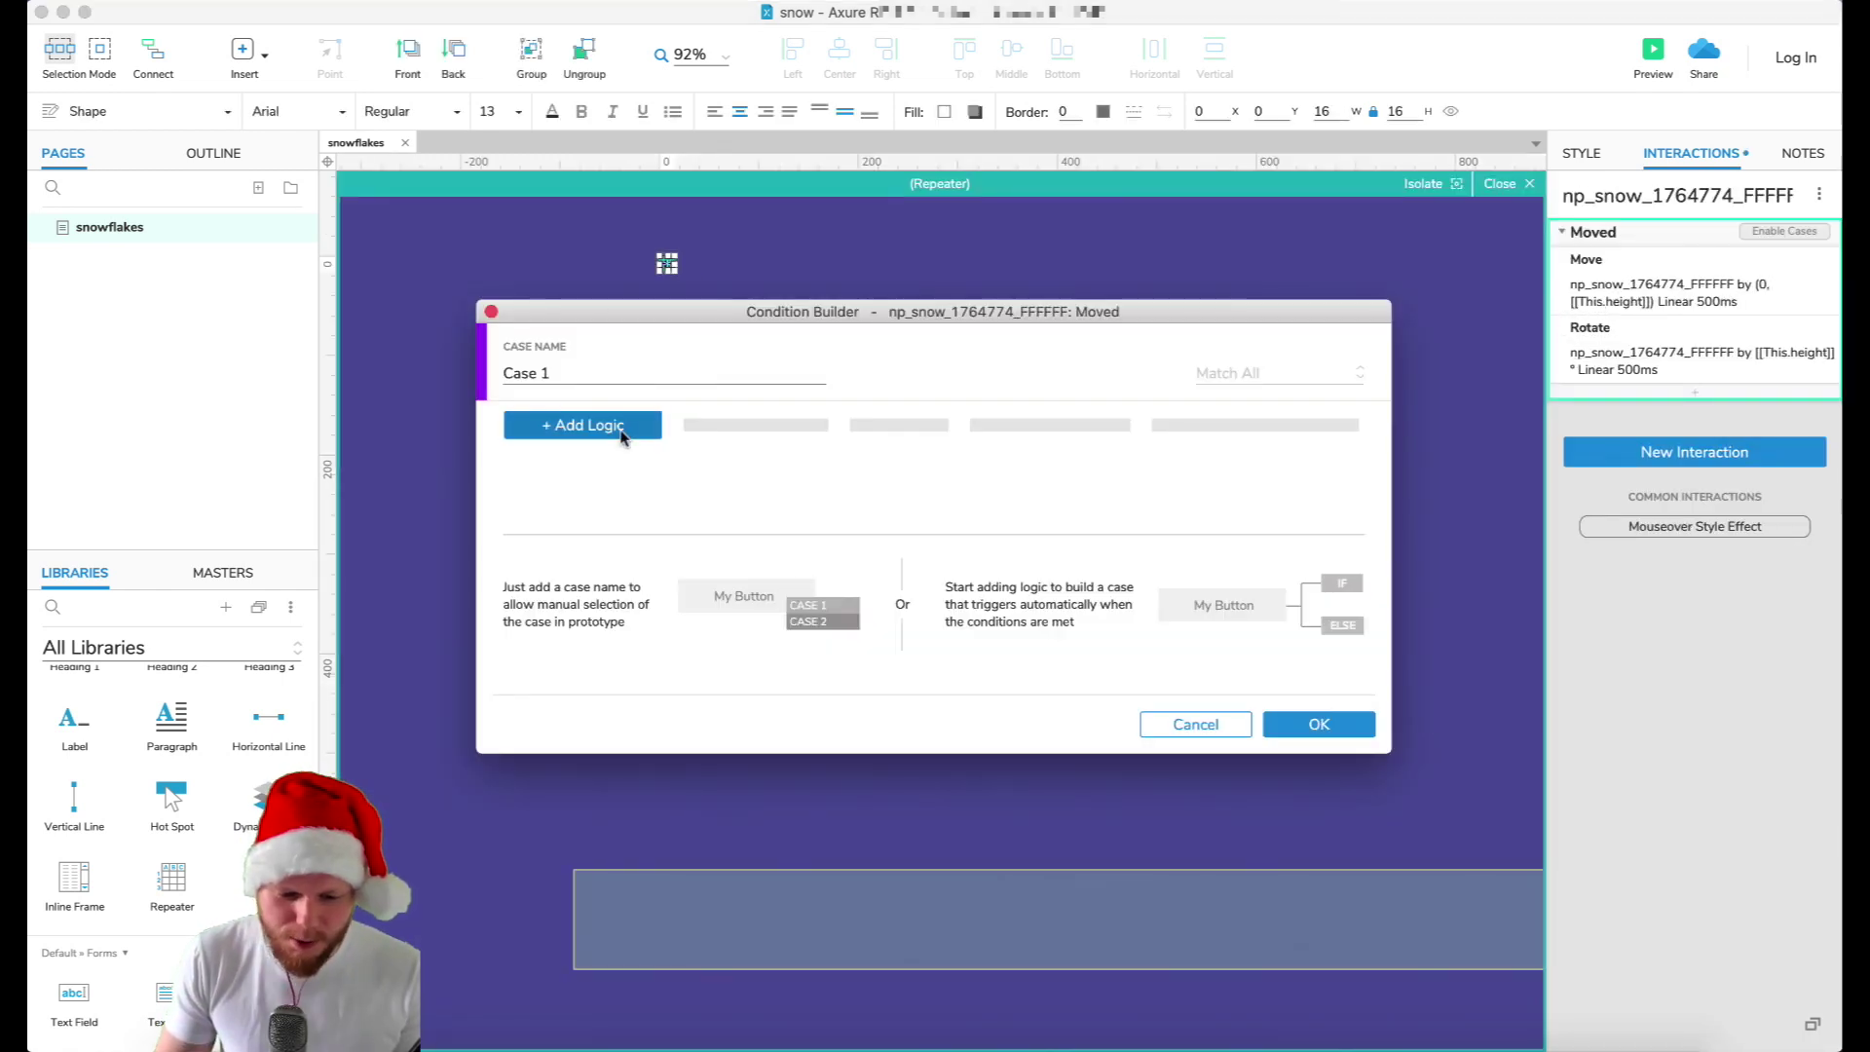
- Add the condition 'area of widget This is not over ++fadeoutSpot' as Case 1
click(620, 429)
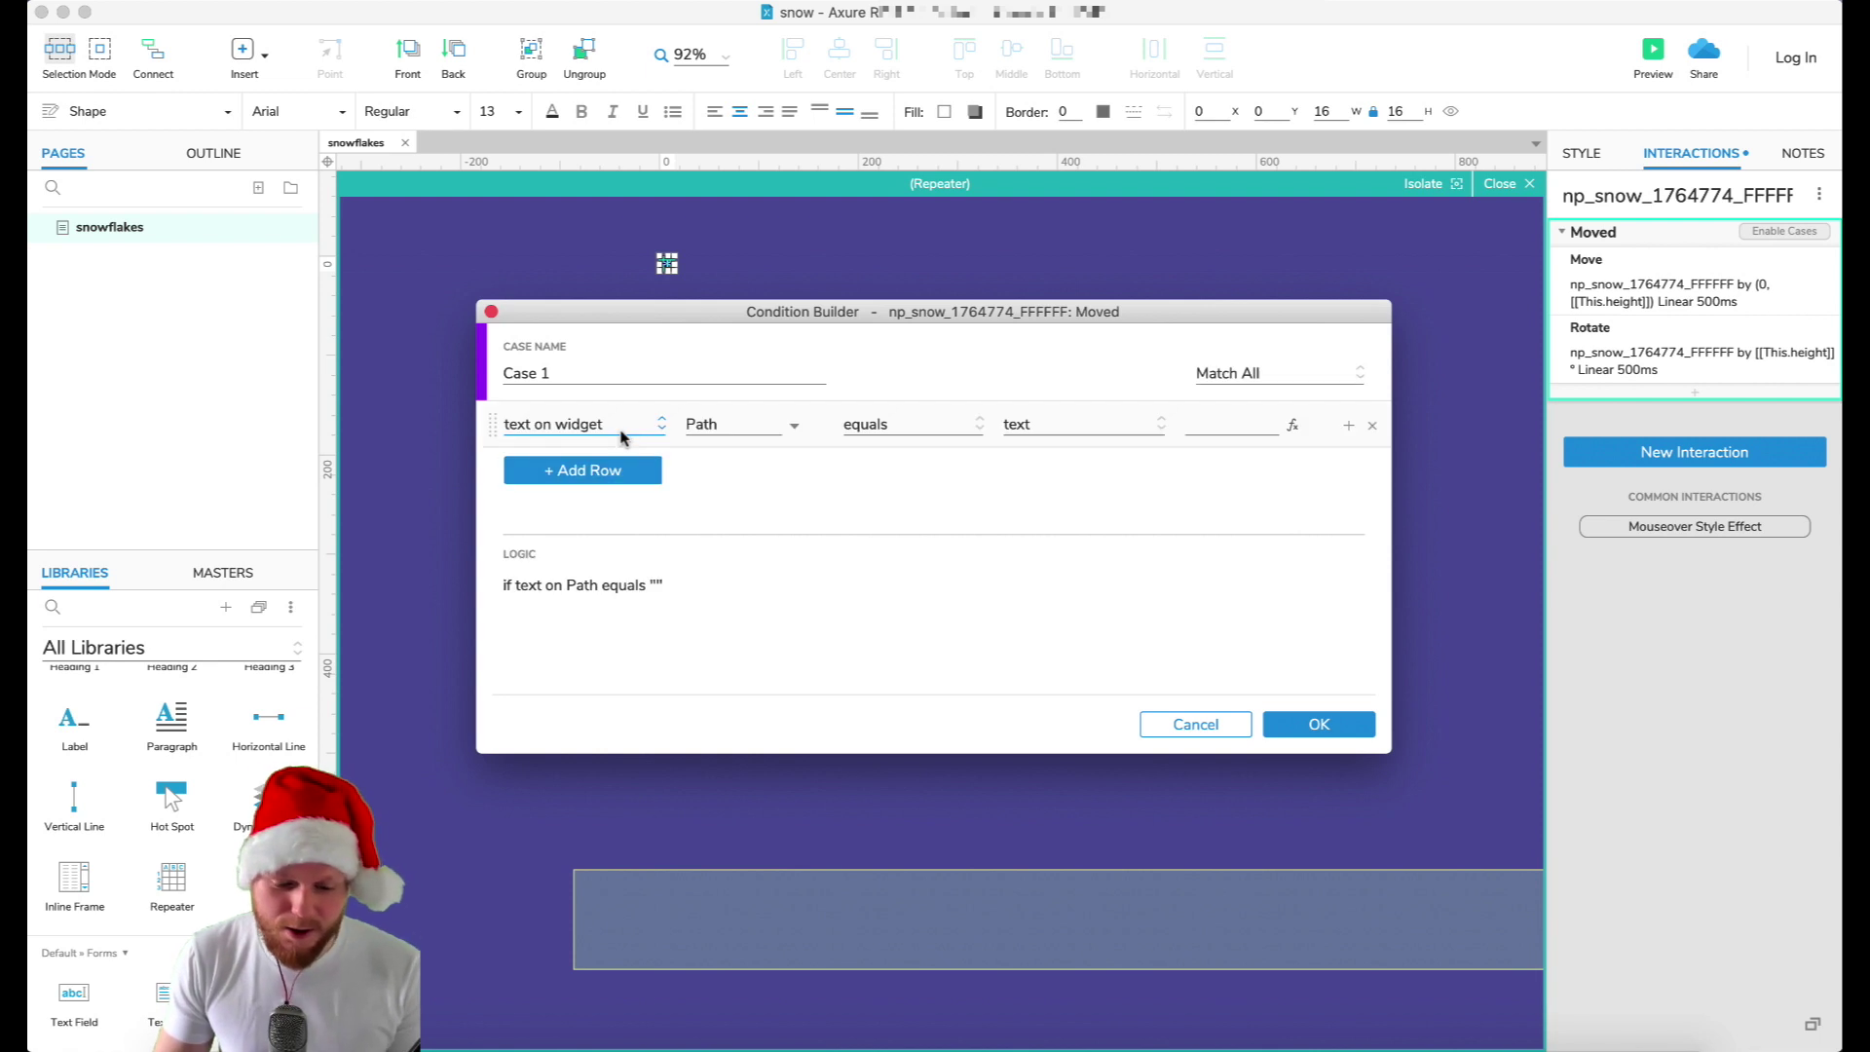
click(624, 427)
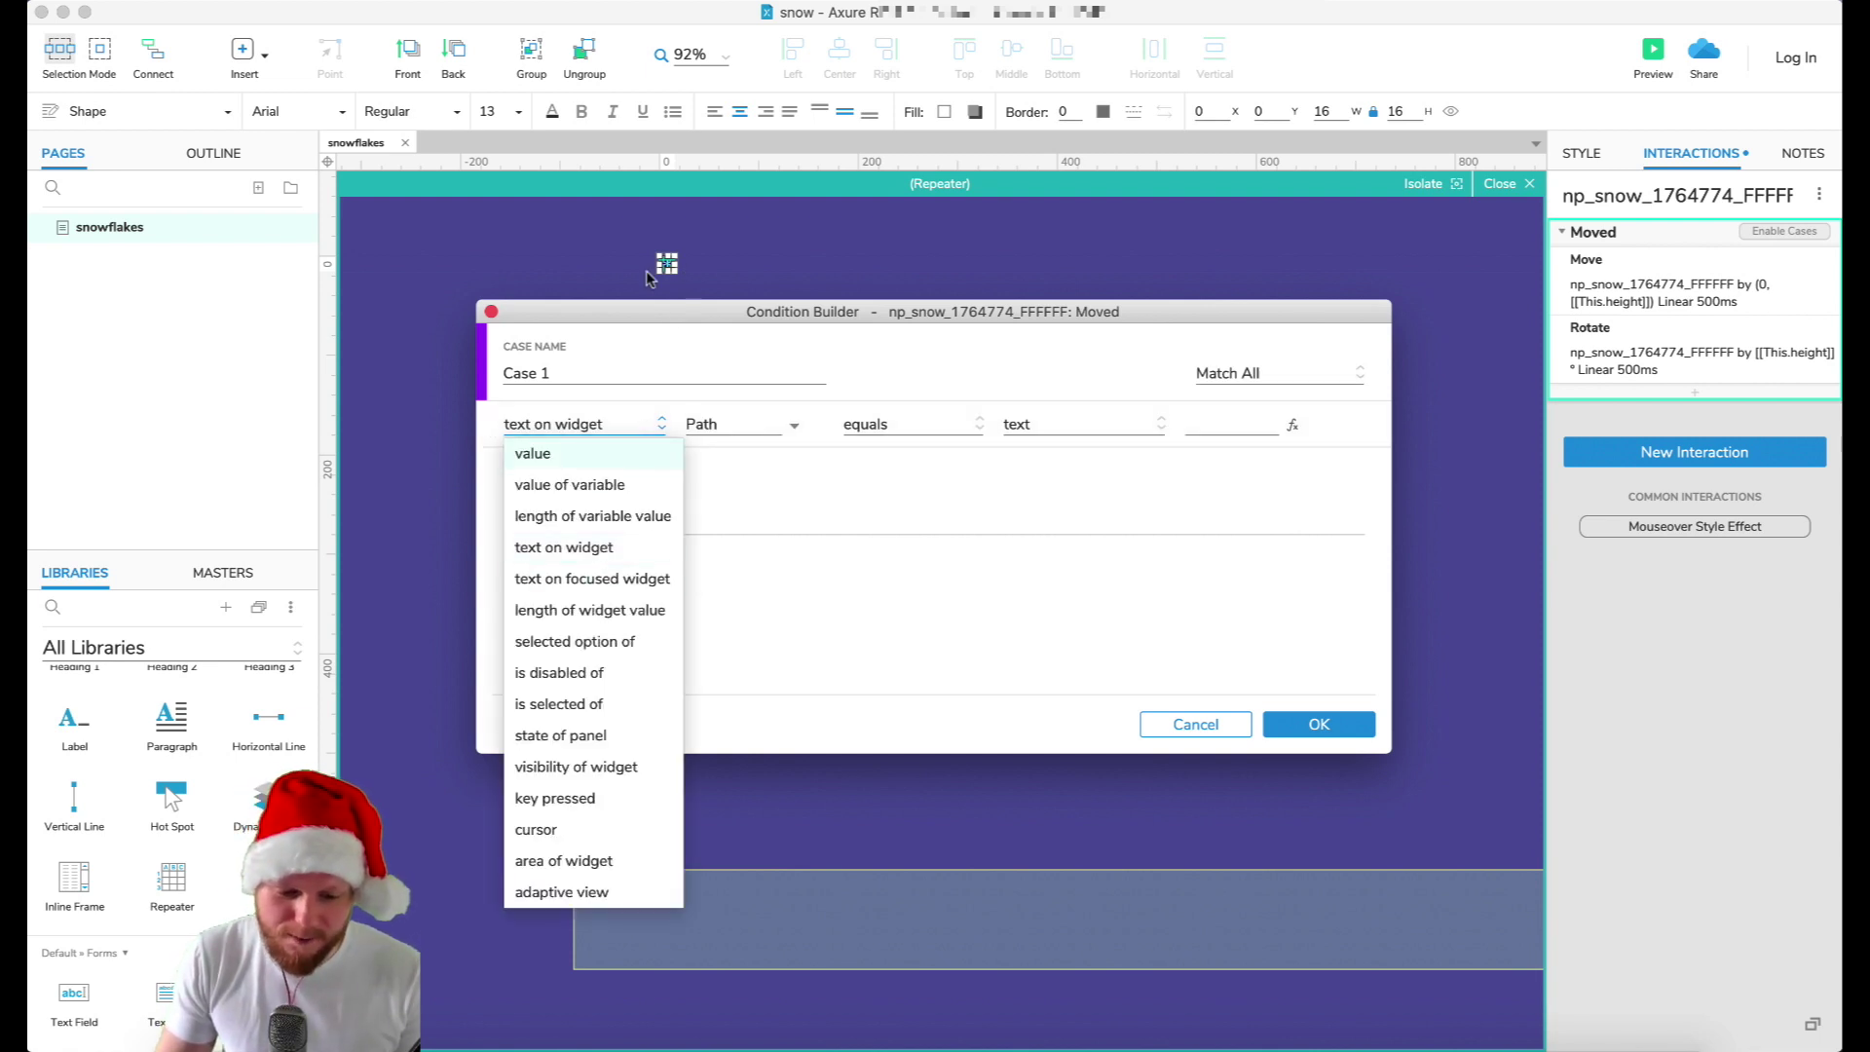
click(602, 861)
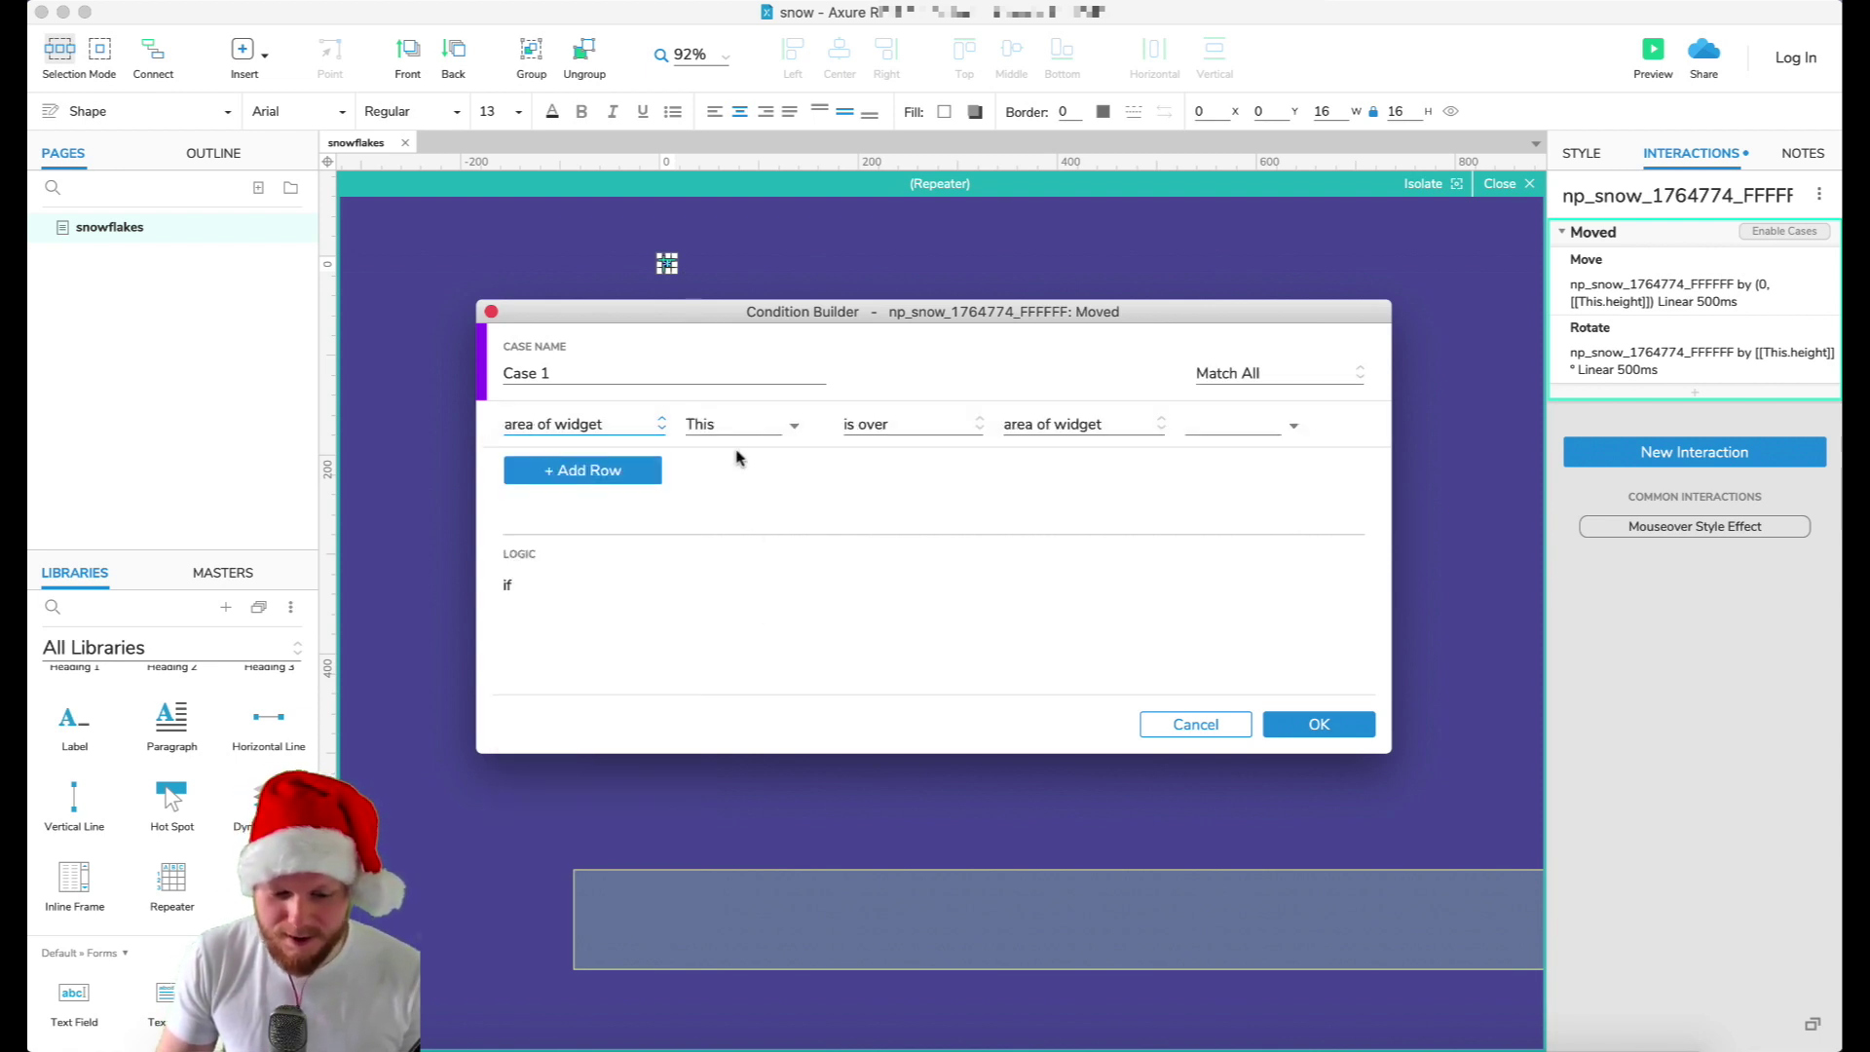
click(906, 426)
click(901, 484)
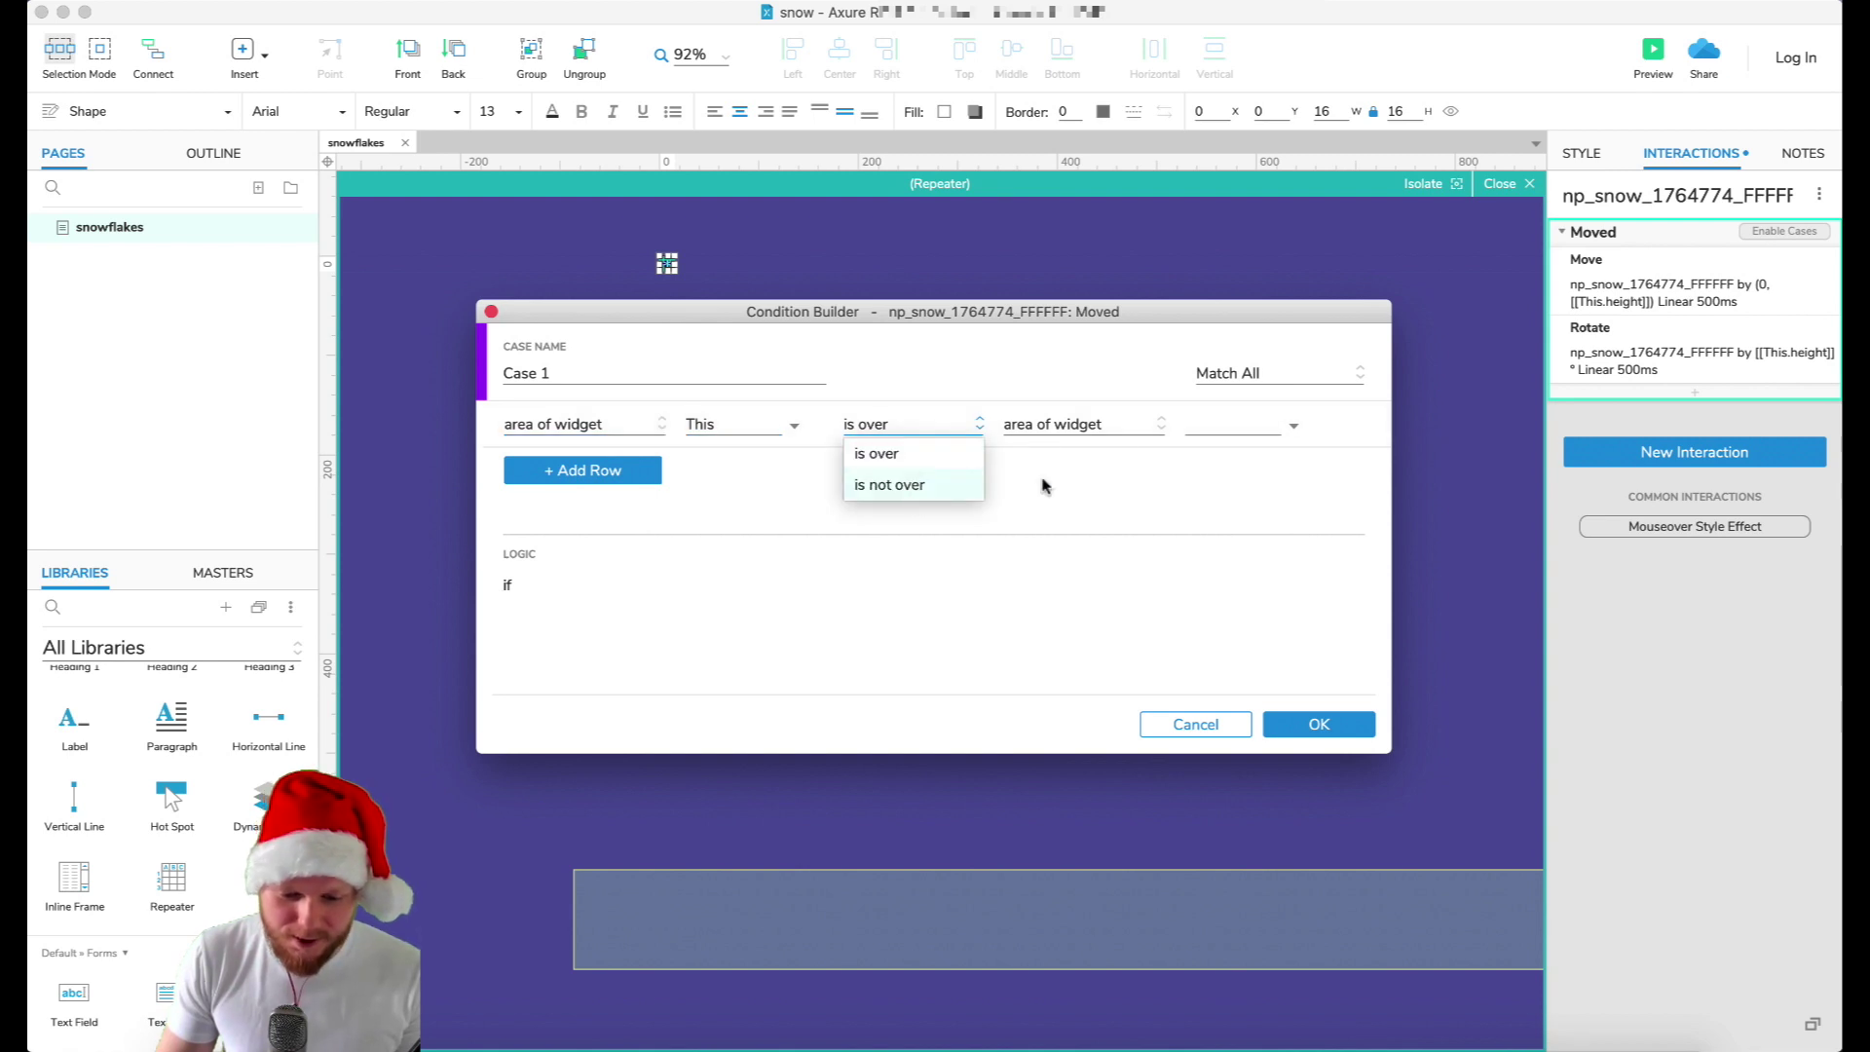
click(1235, 428)
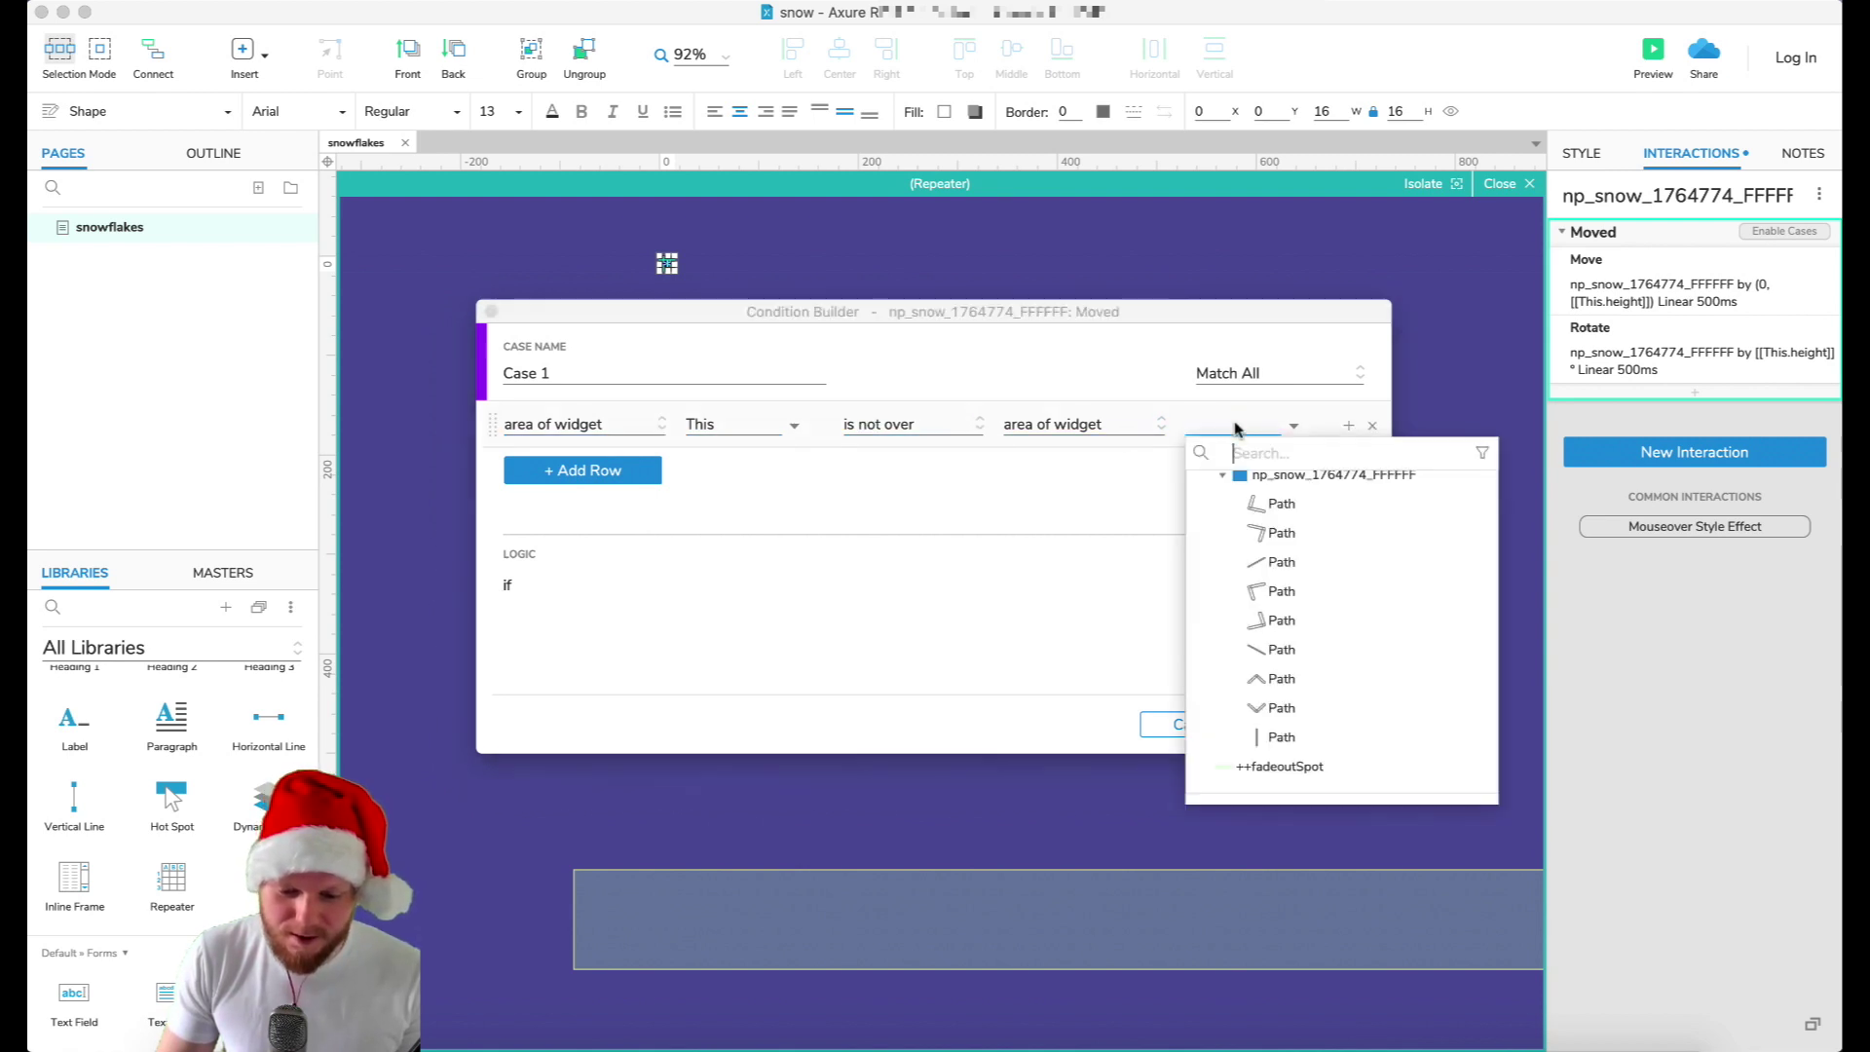
click(1280, 767)
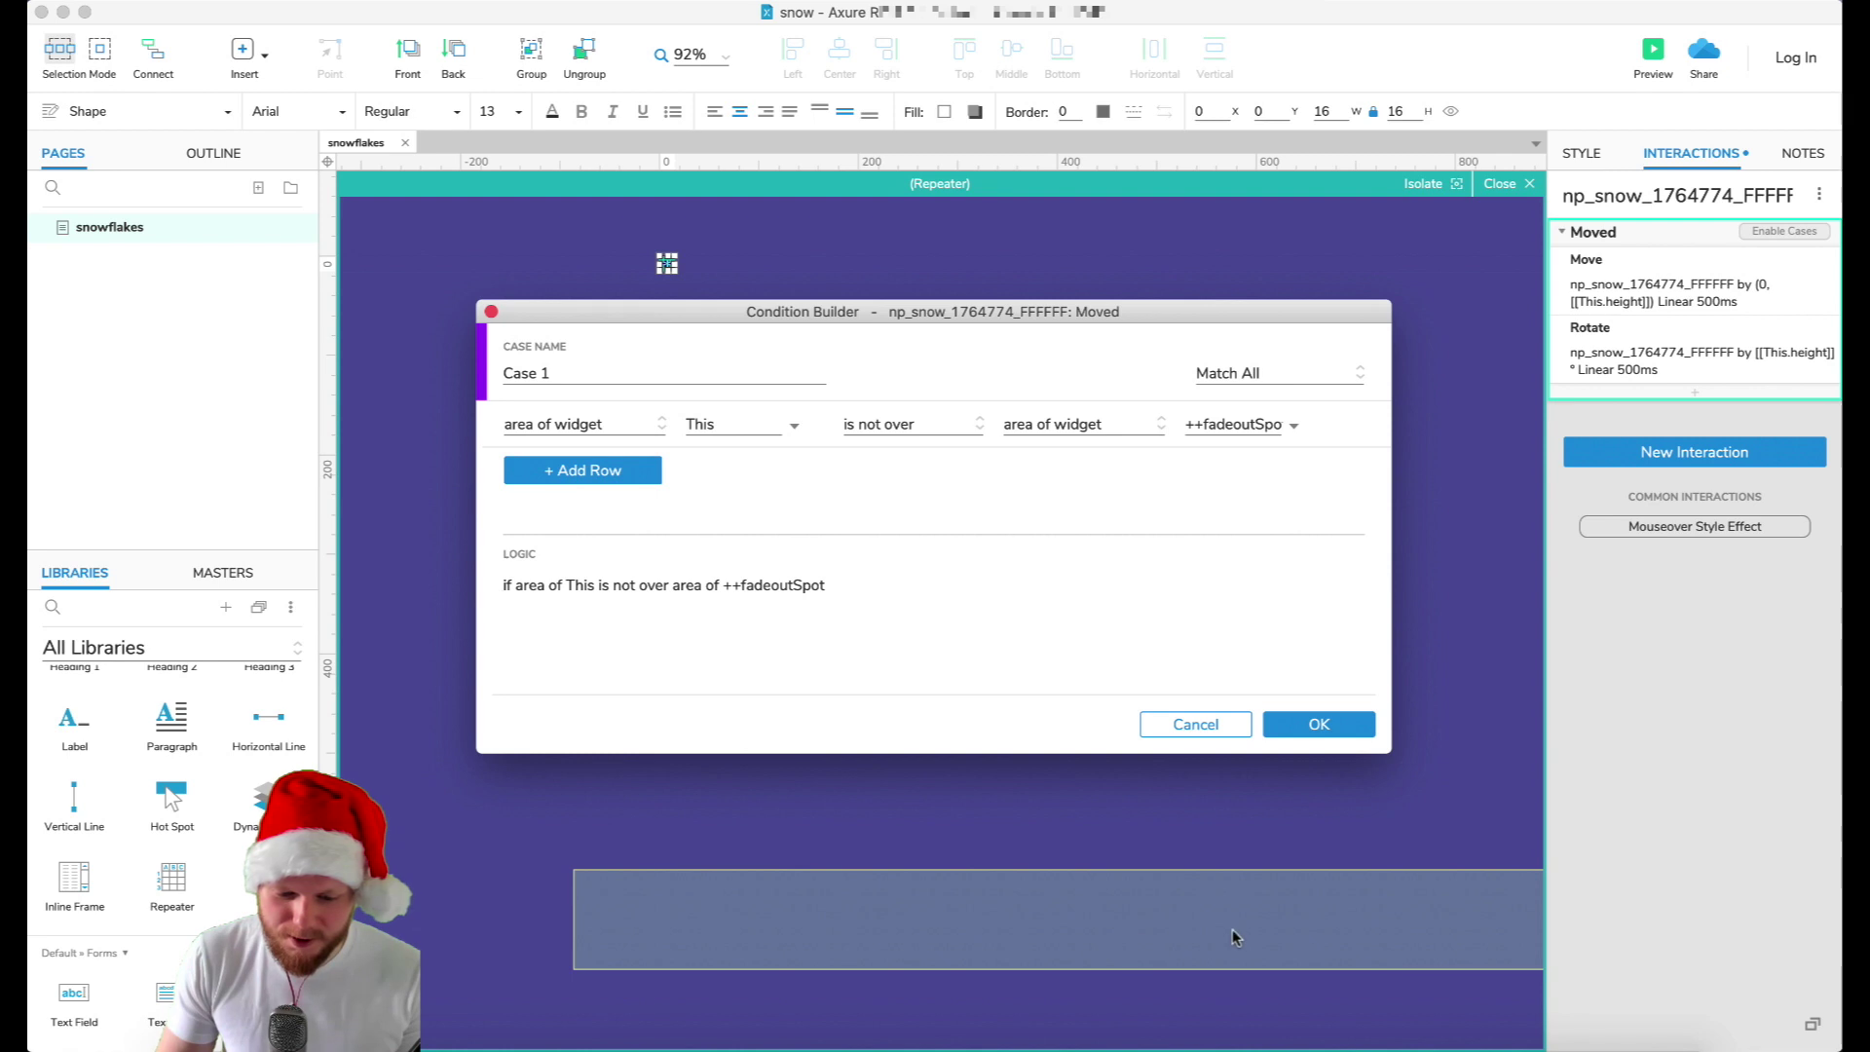
click(1318, 724)
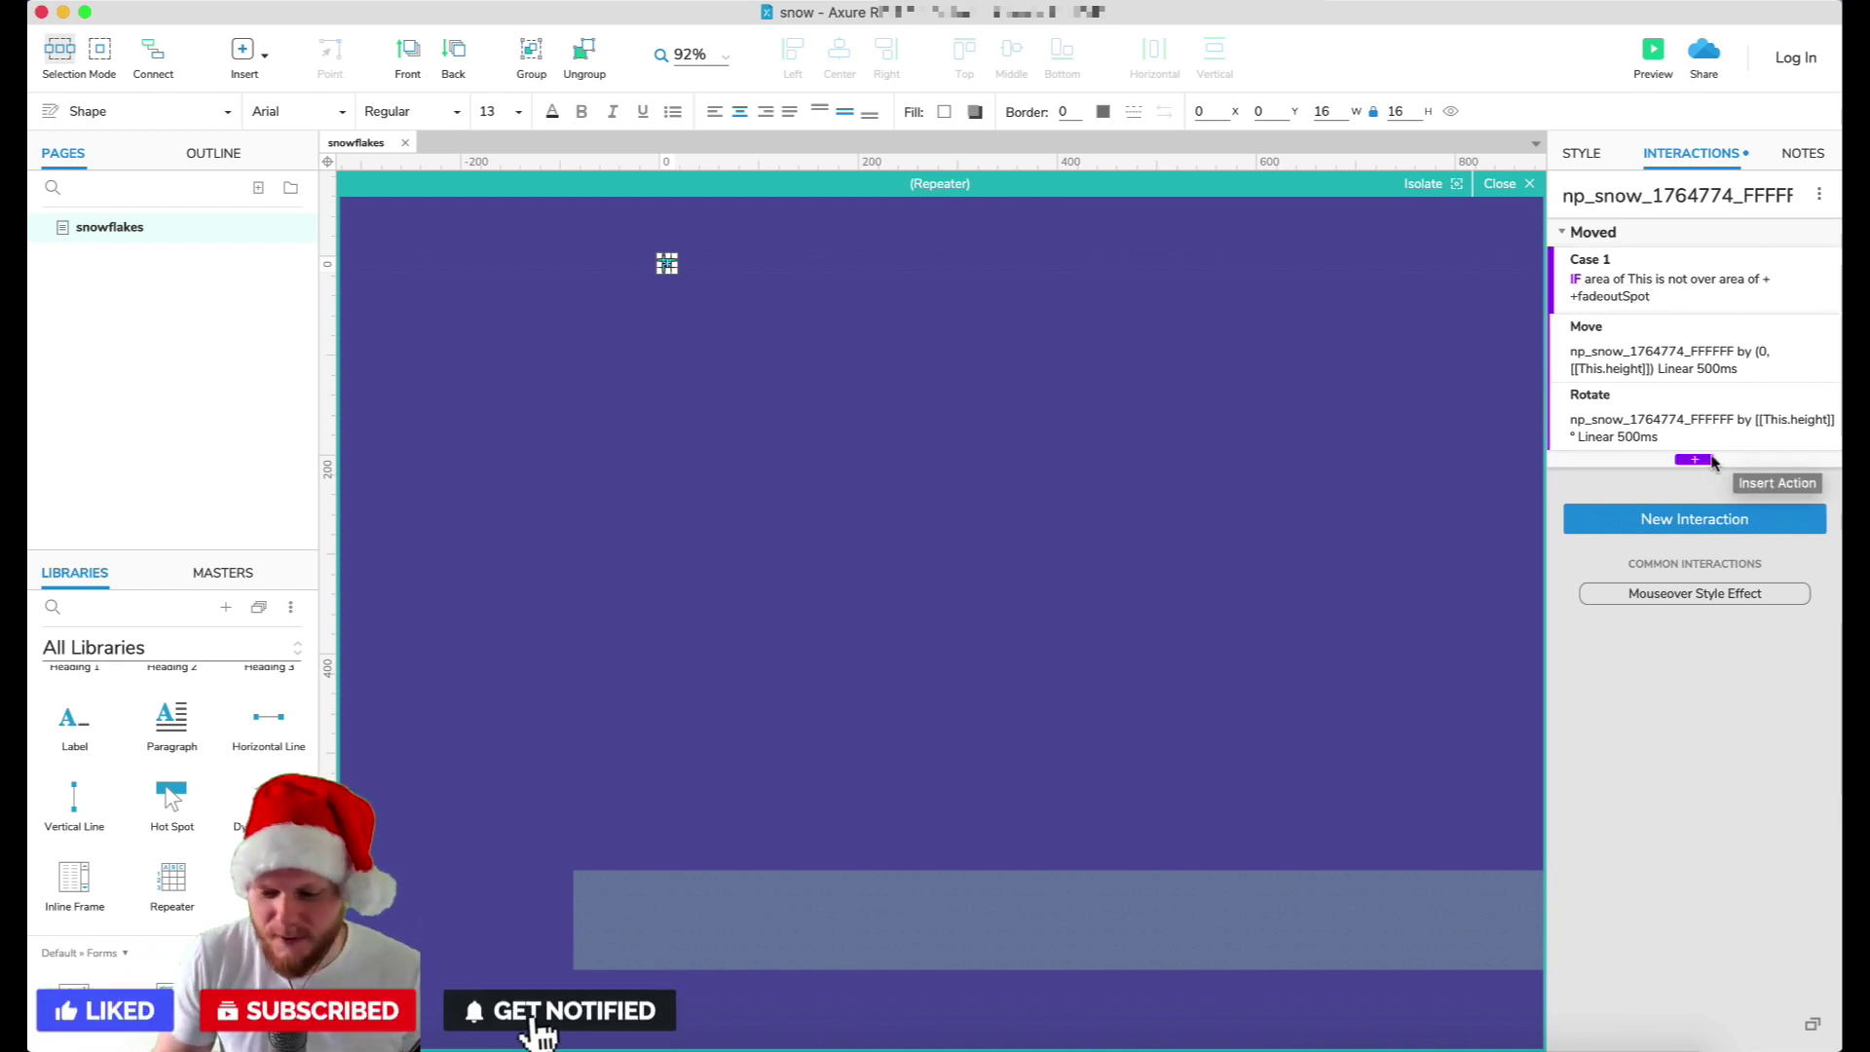
- Add Case 2 to the Moved event for when the snowflake is over ++fadeoutSpot
mouse_move(1806, 236)
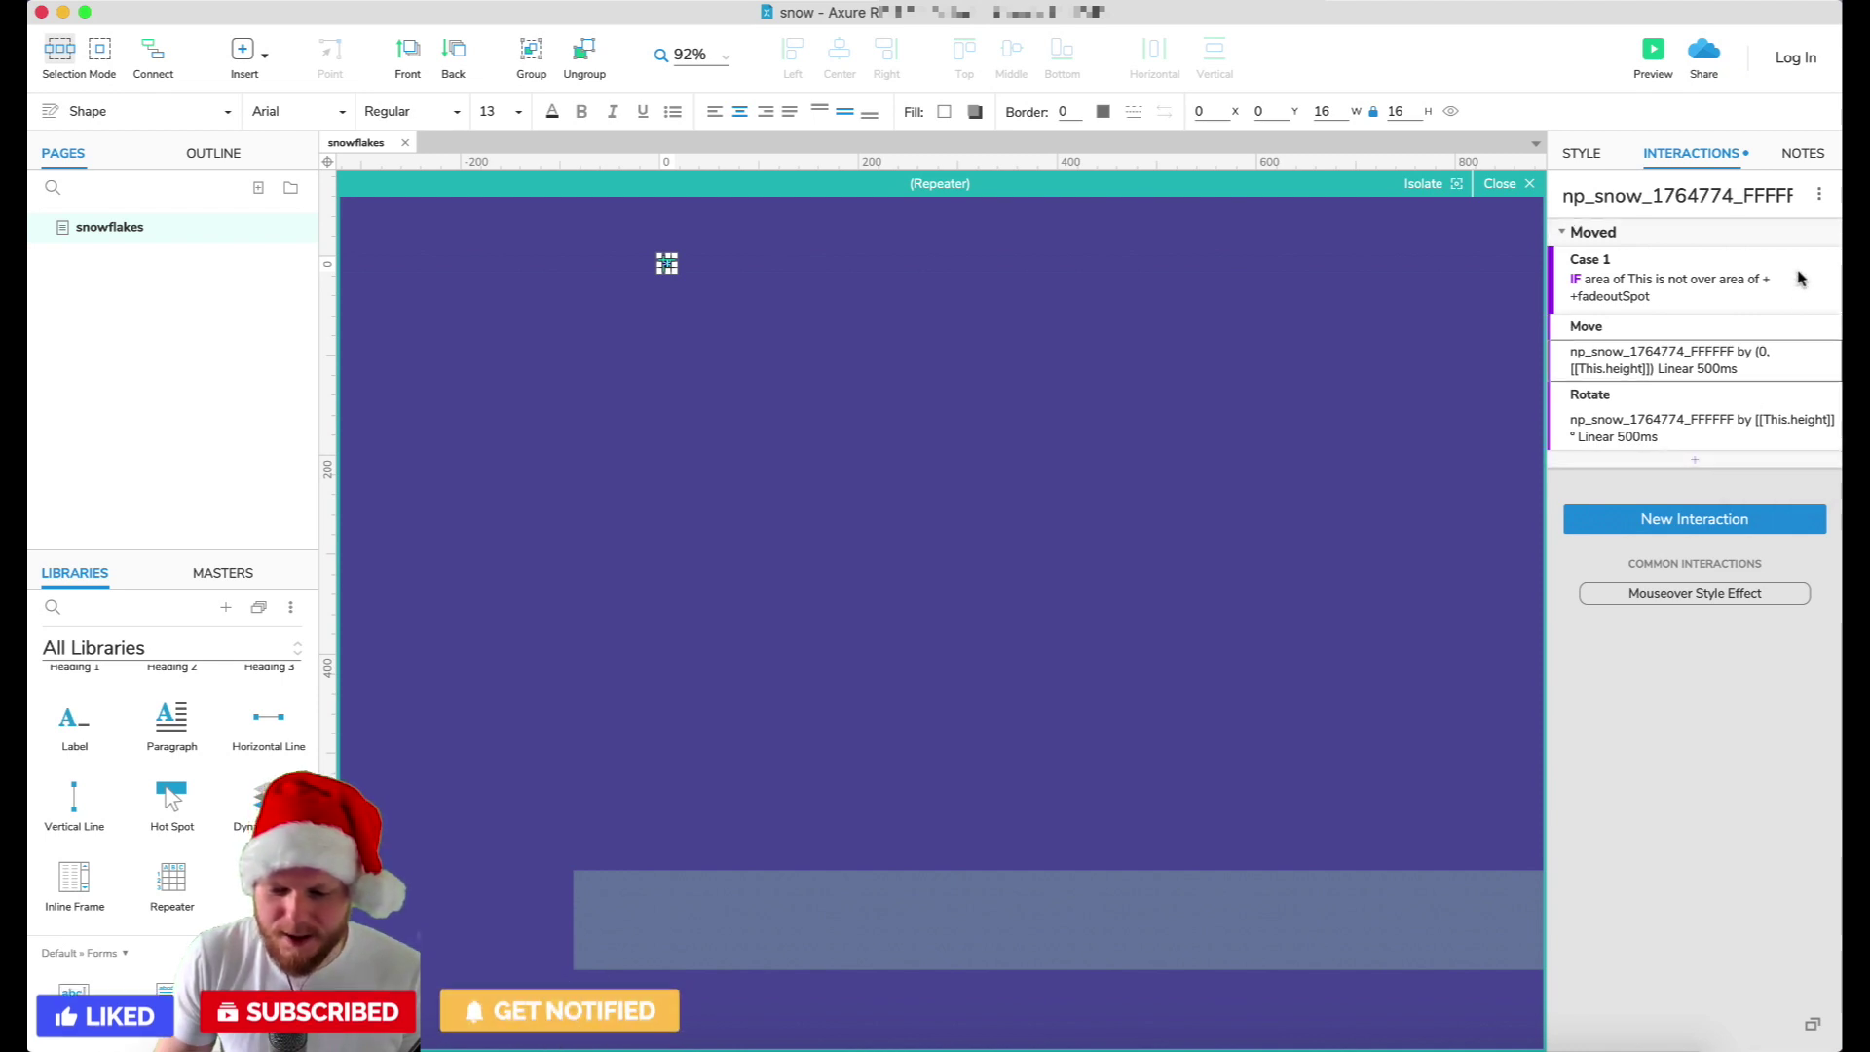
click(1804, 234)
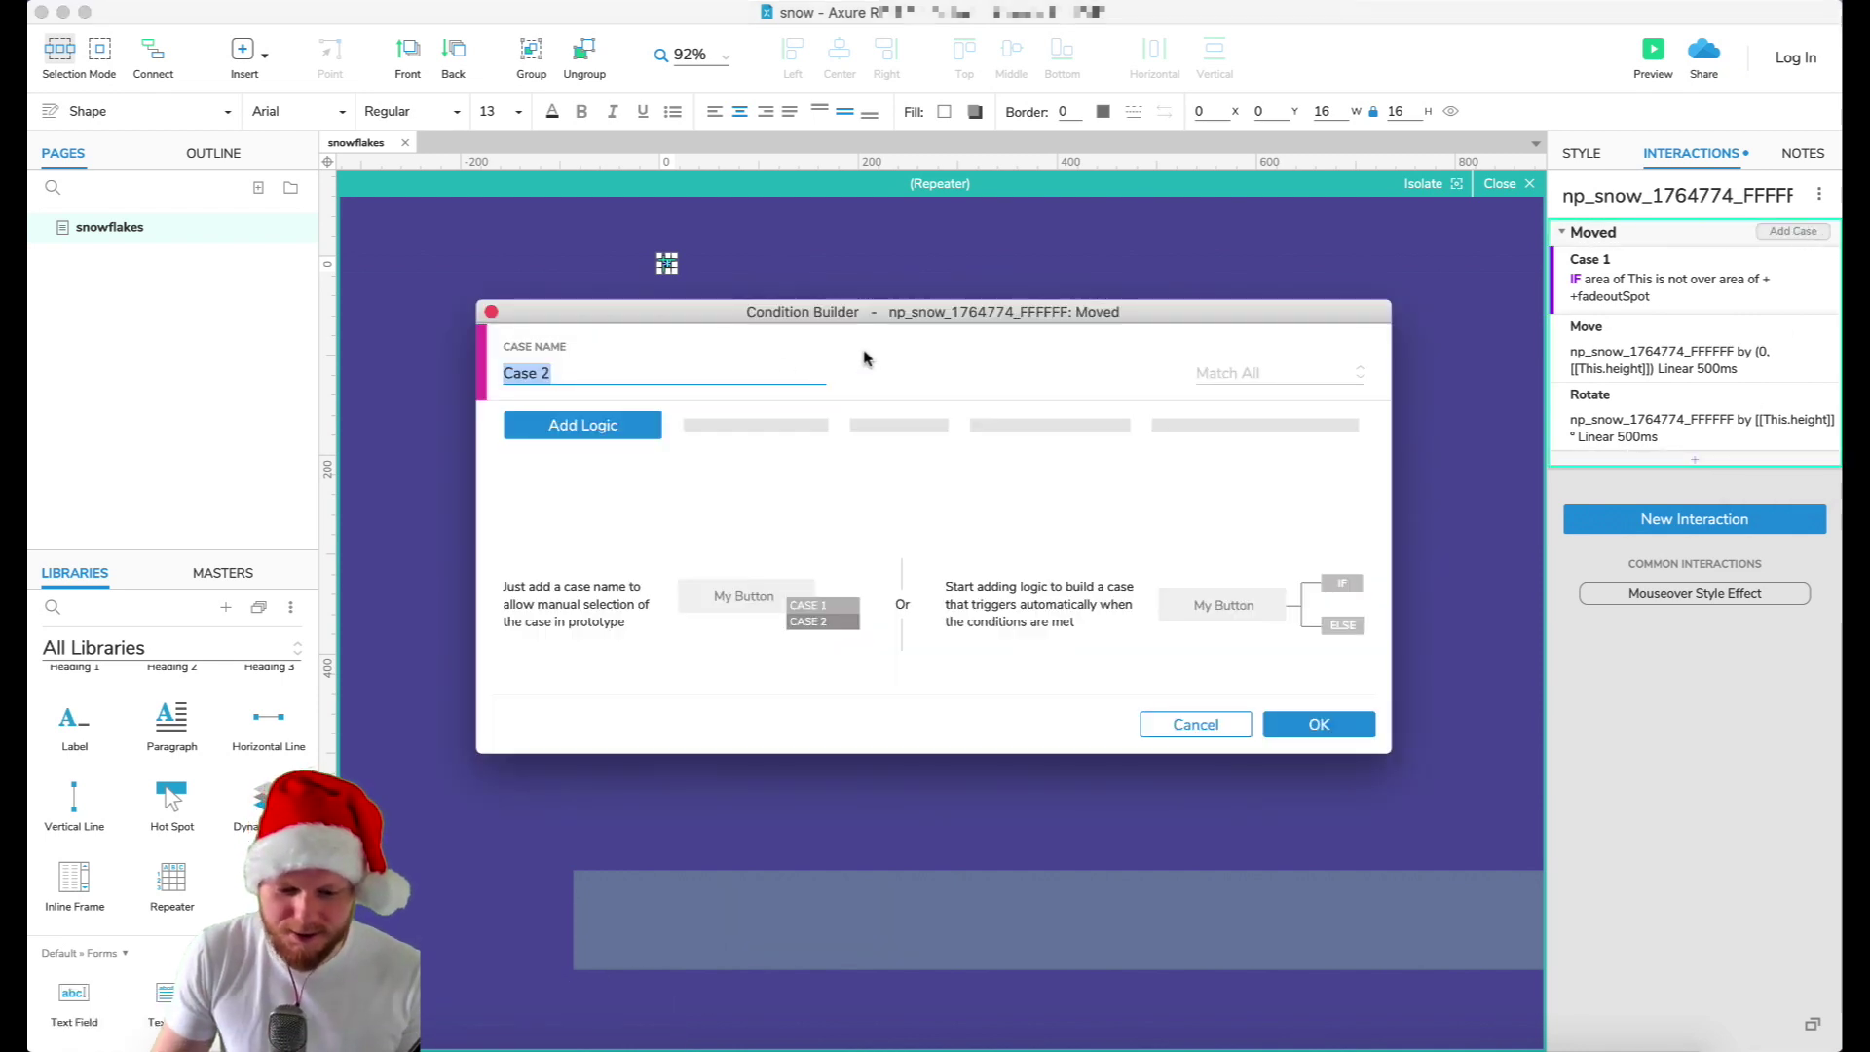
click(622, 432)
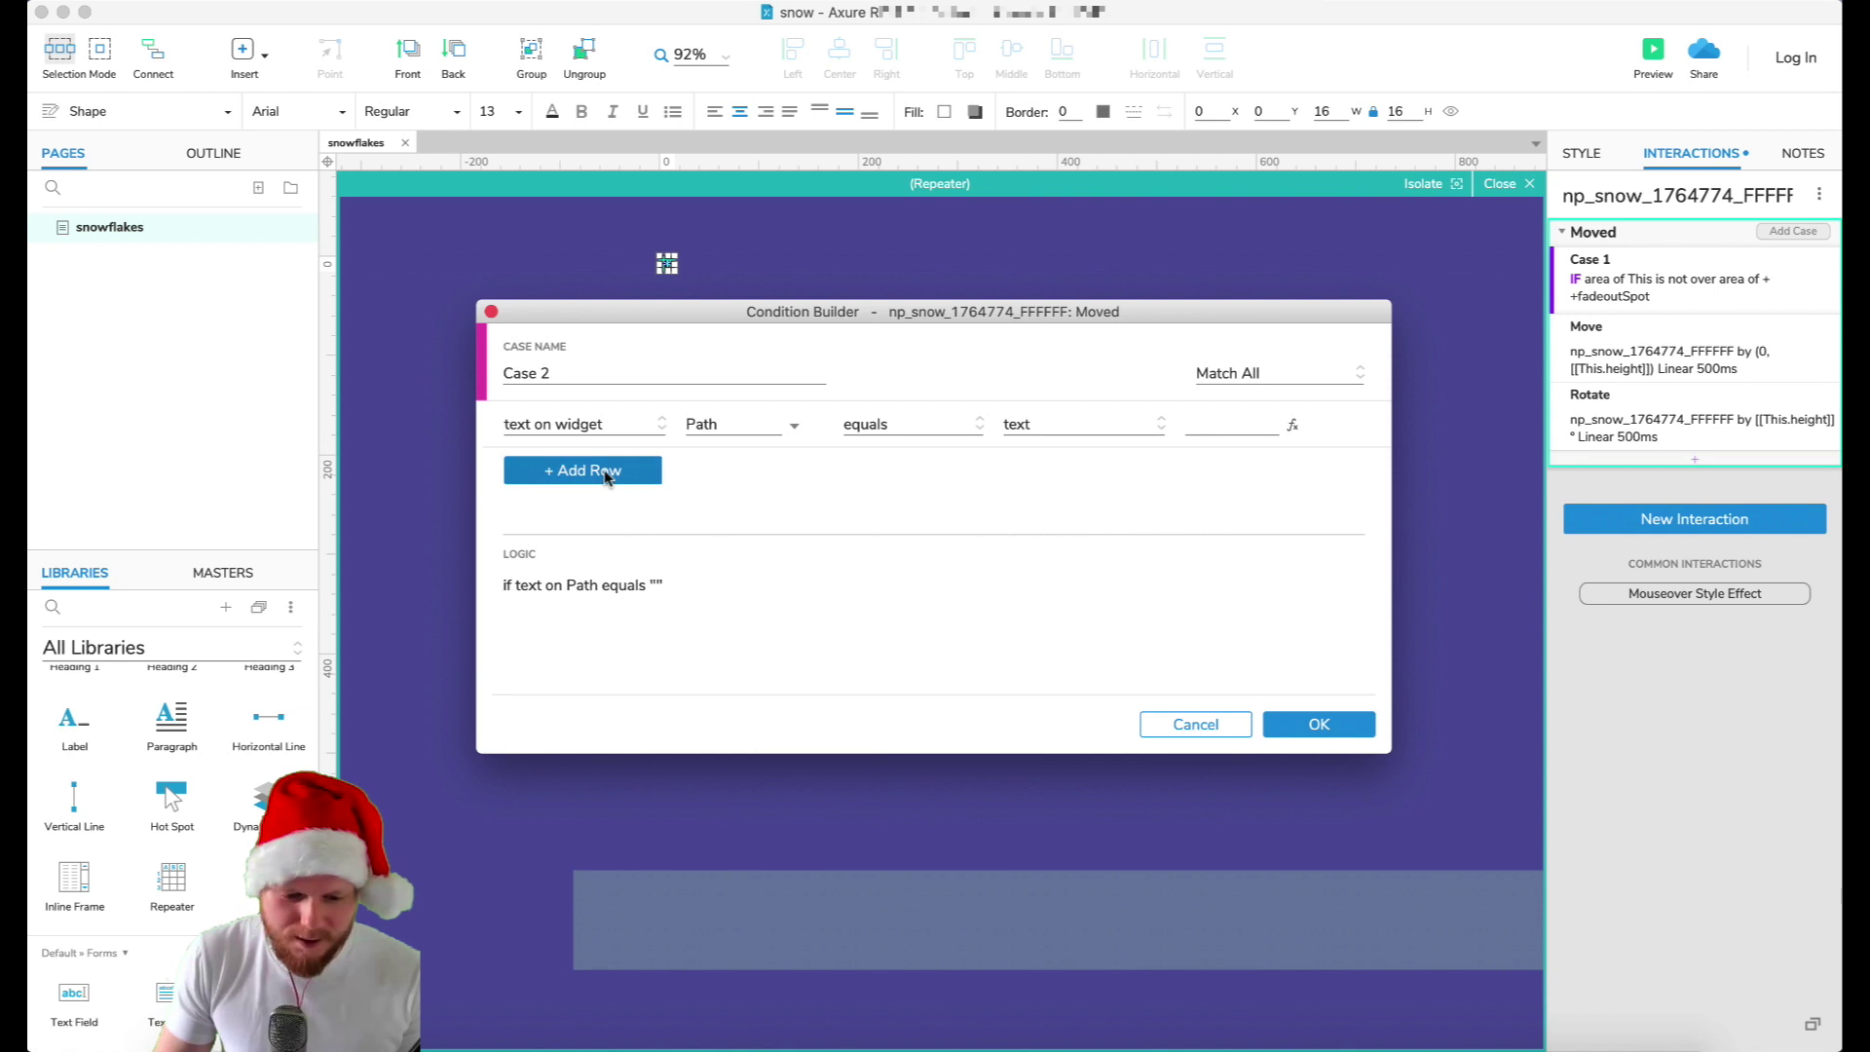
click(624, 431)
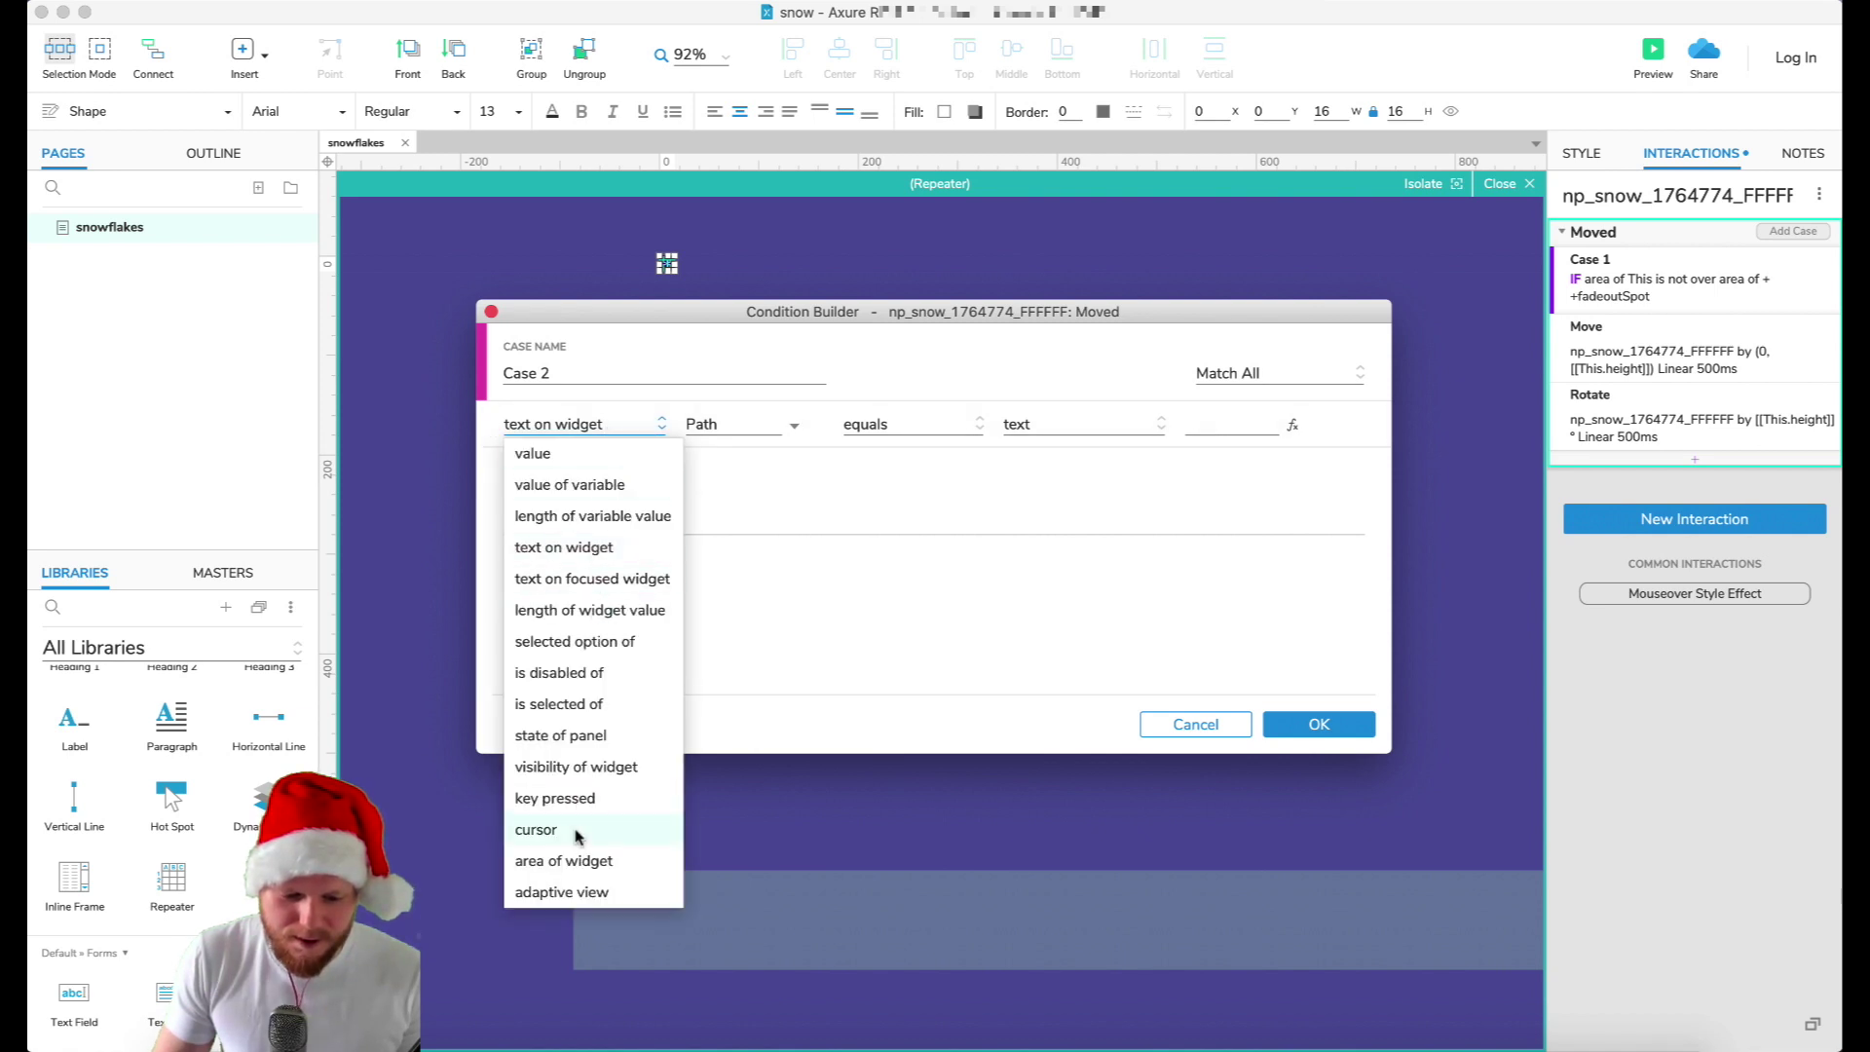
click(590, 861)
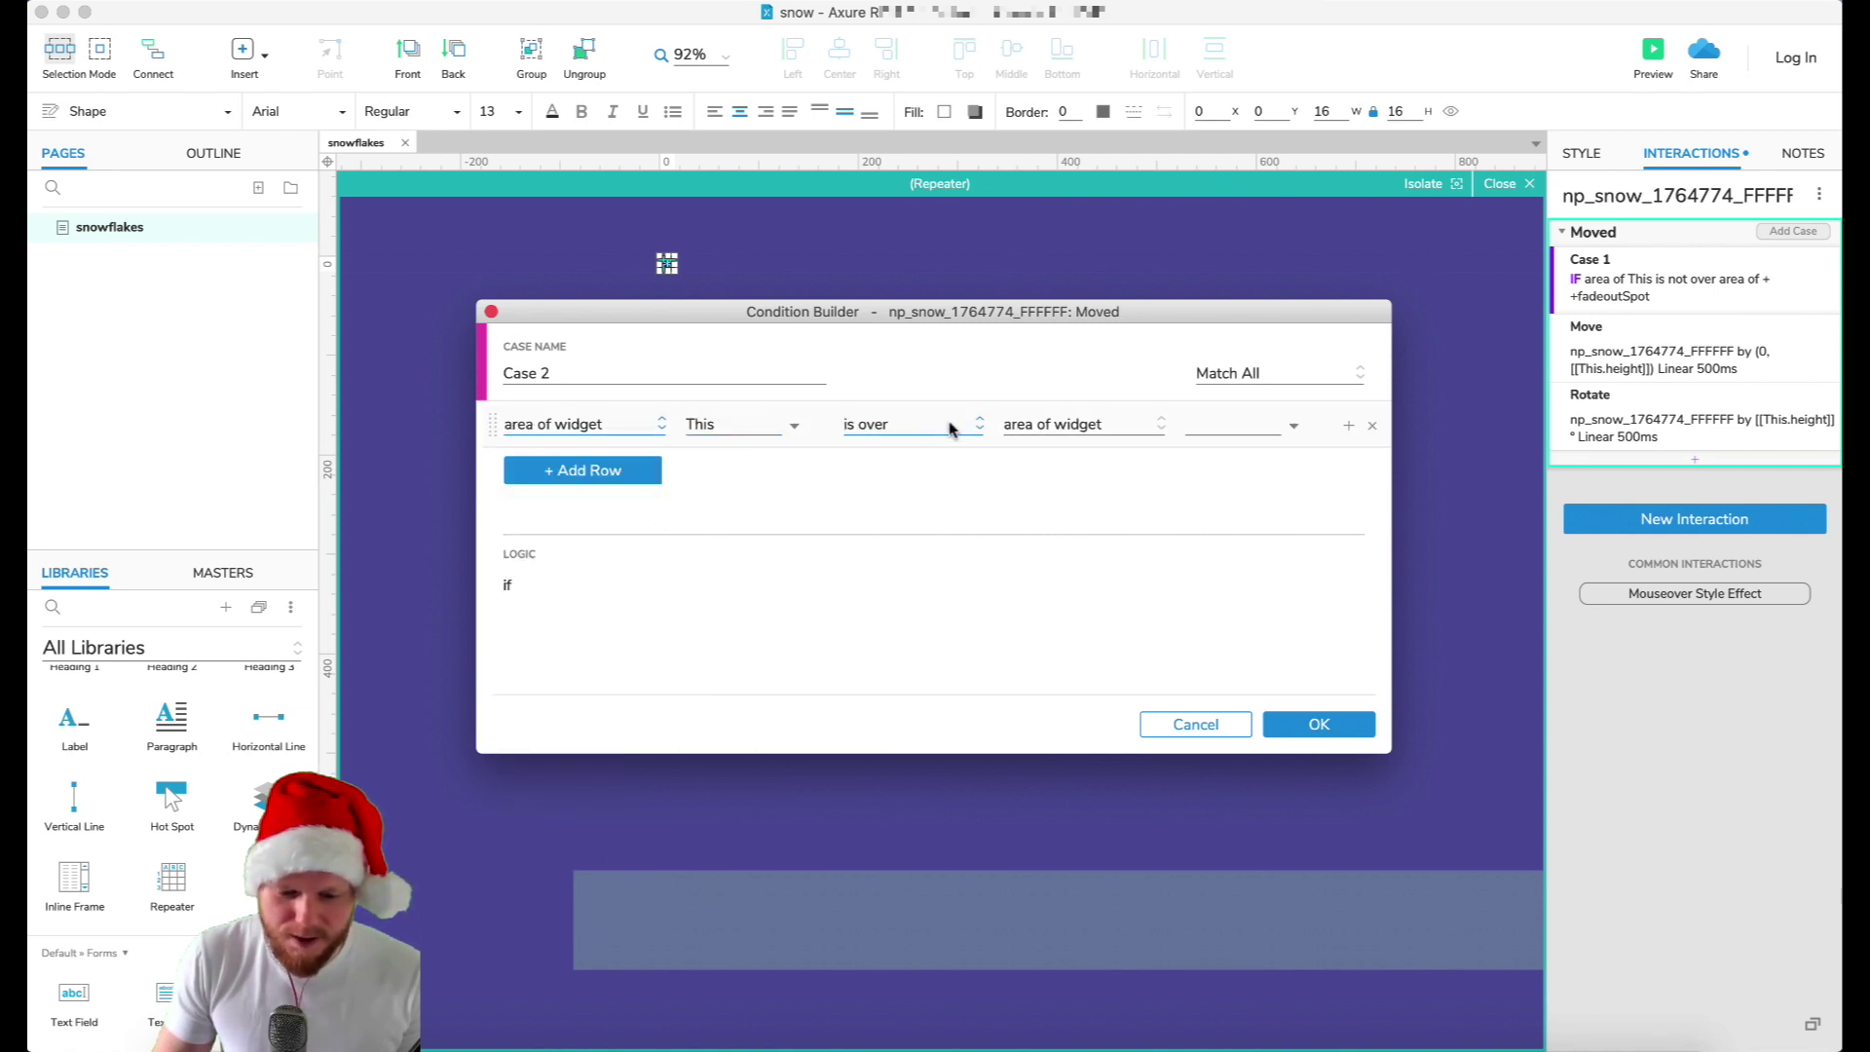
click(1290, 429)
scroll(1334, 662, down, 3)
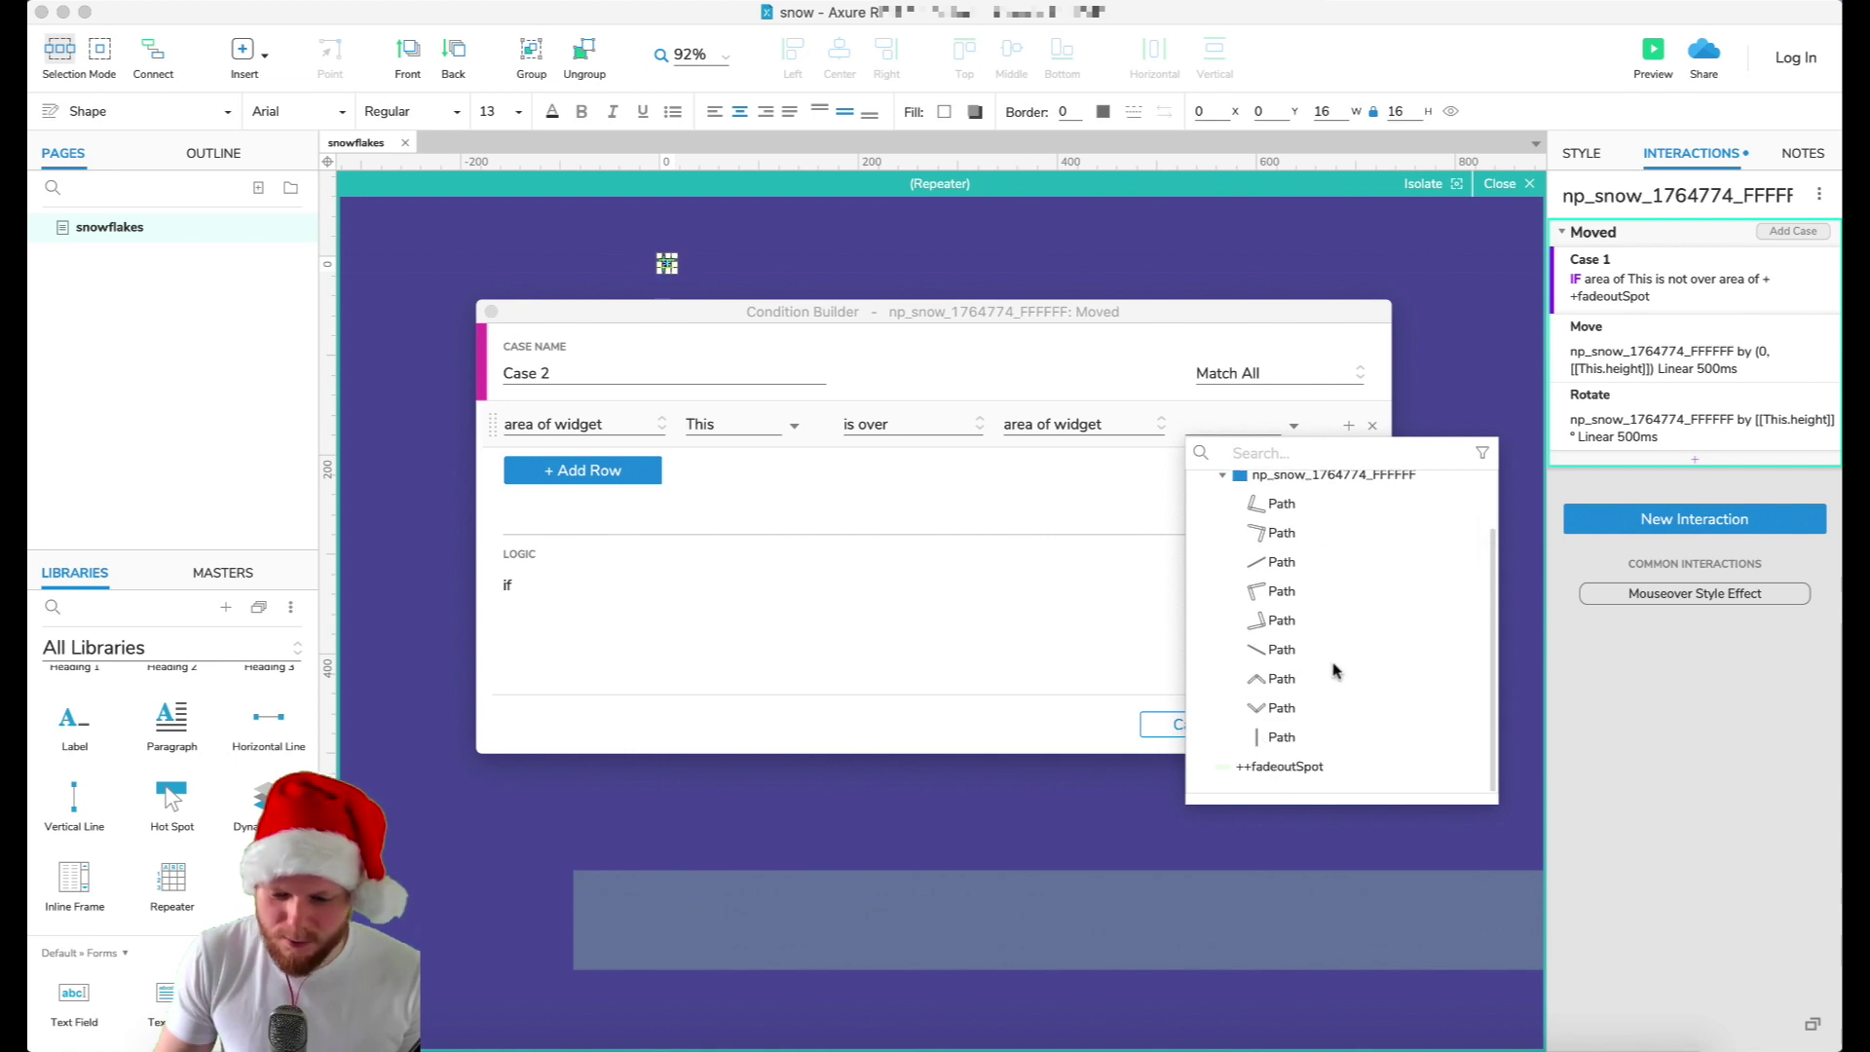
click(1280, 769)
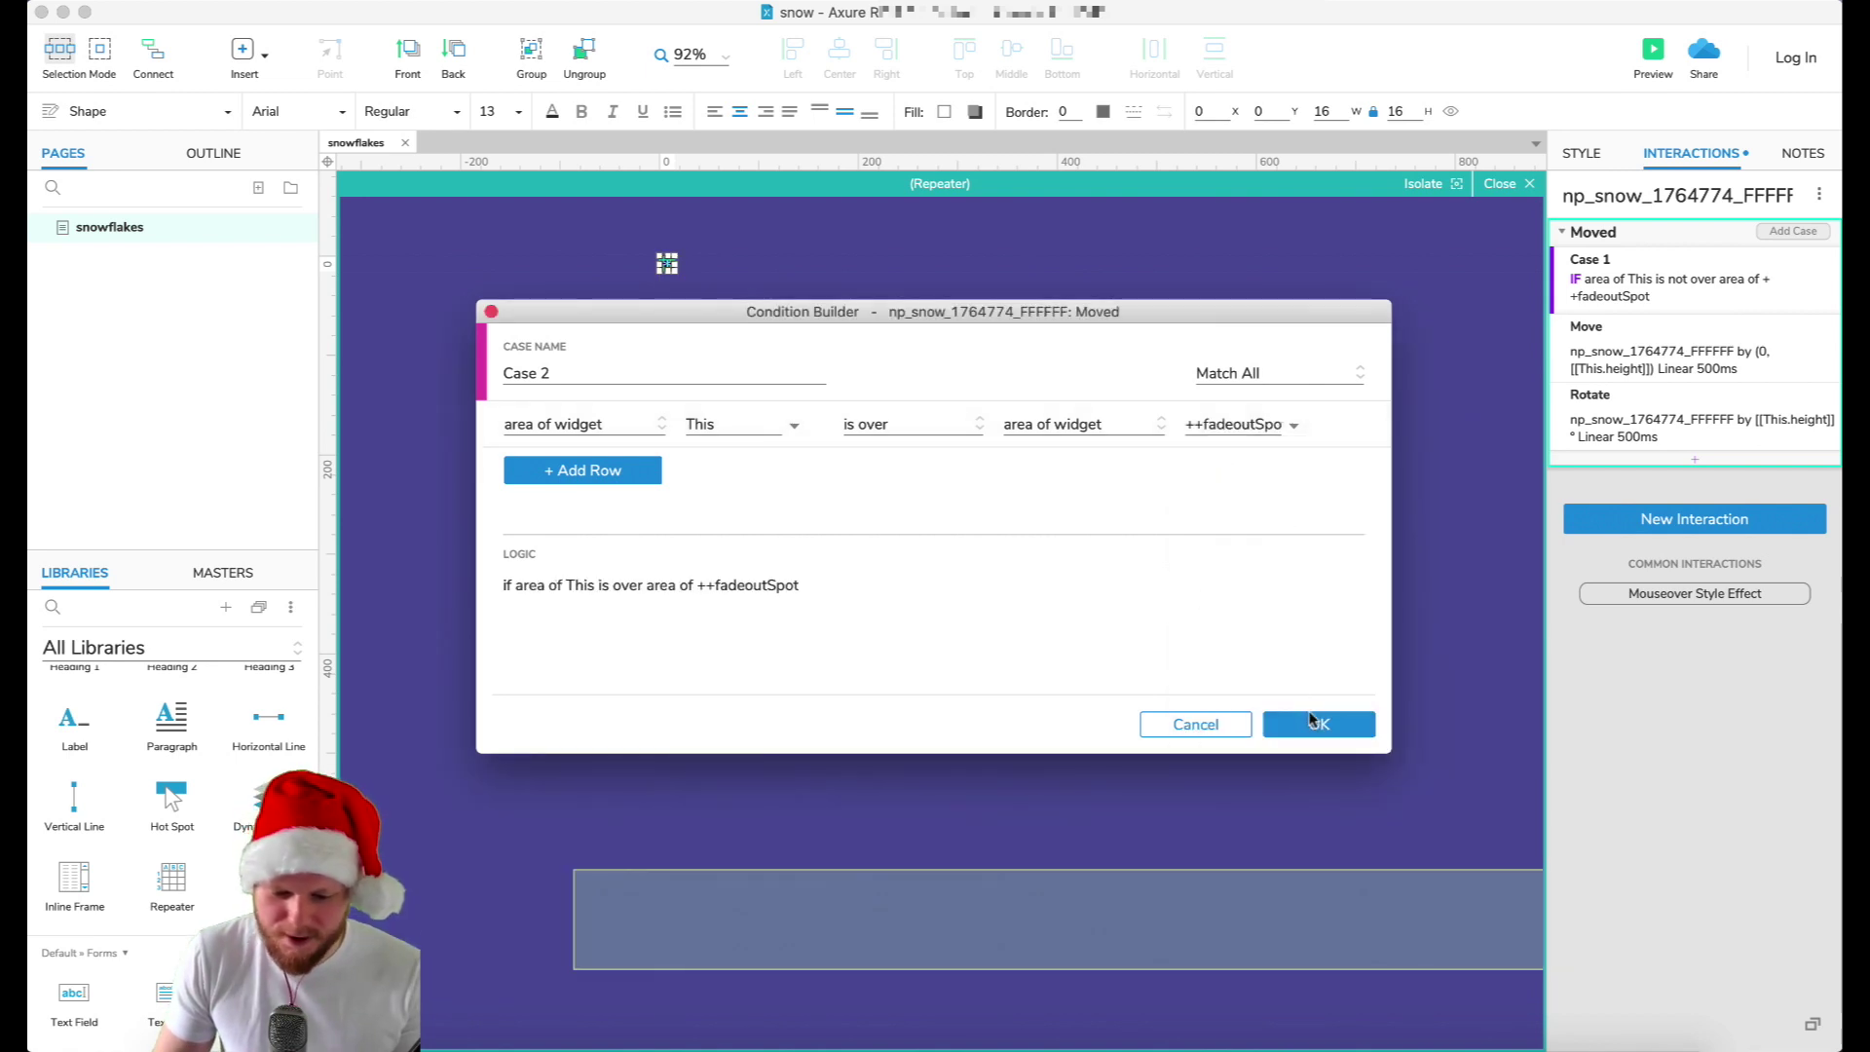
click(1318, 722)
- In Case 2, hide np_snow_1764774_FFFFFF with a 500 ms fade animation
click(1695, 551)
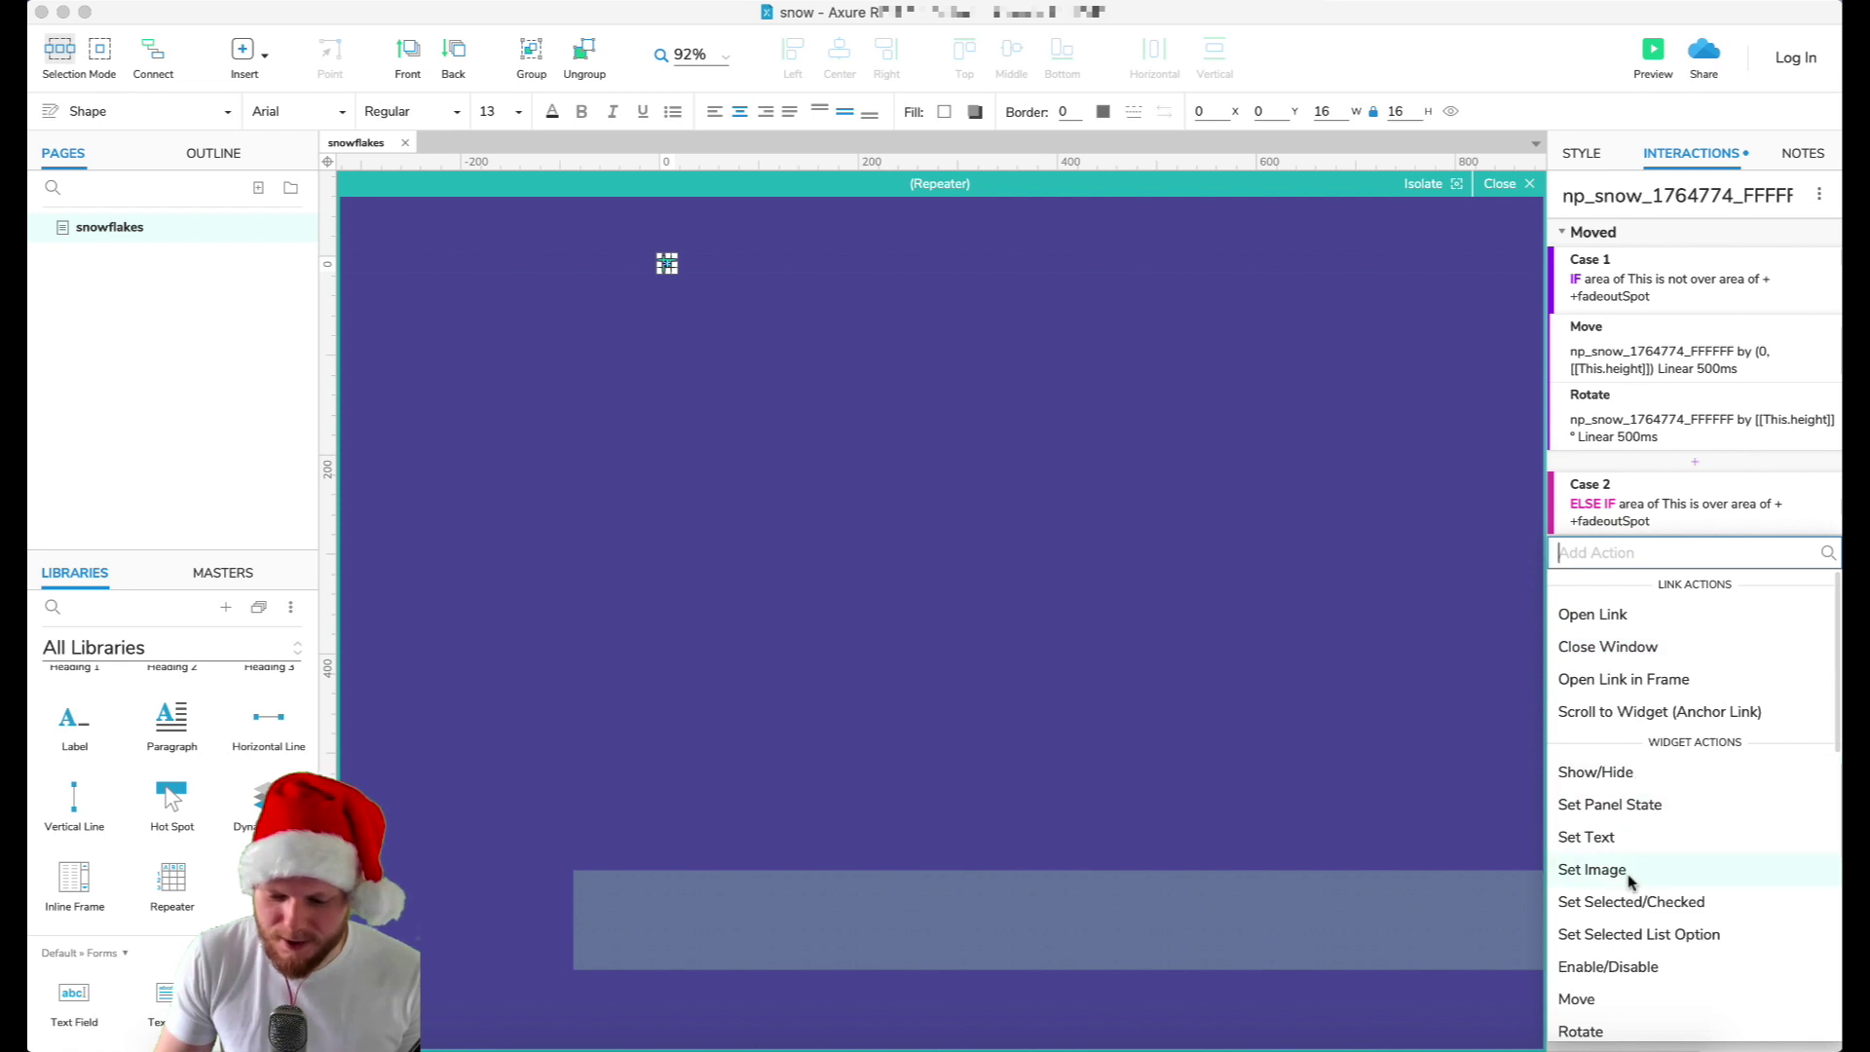
click(1632, 772)
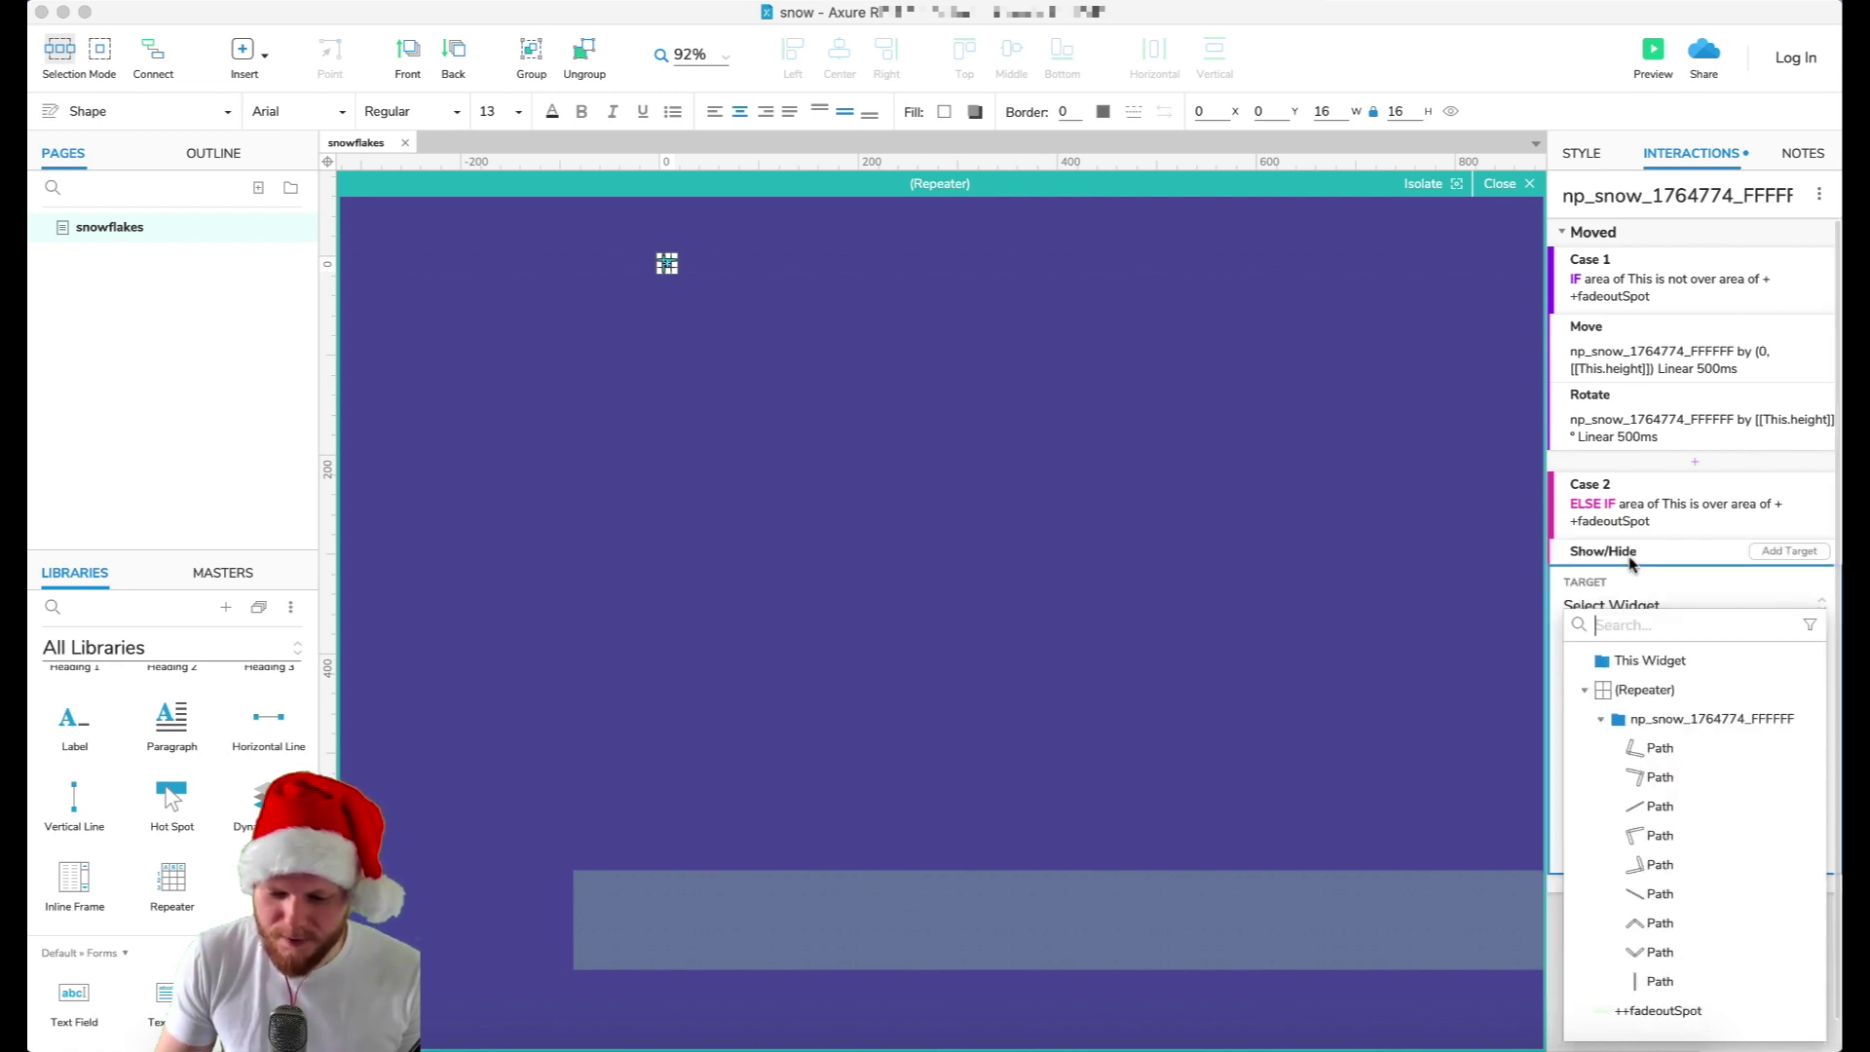
click(1681, 720)
click(1694, 682)
click(1668, 758)
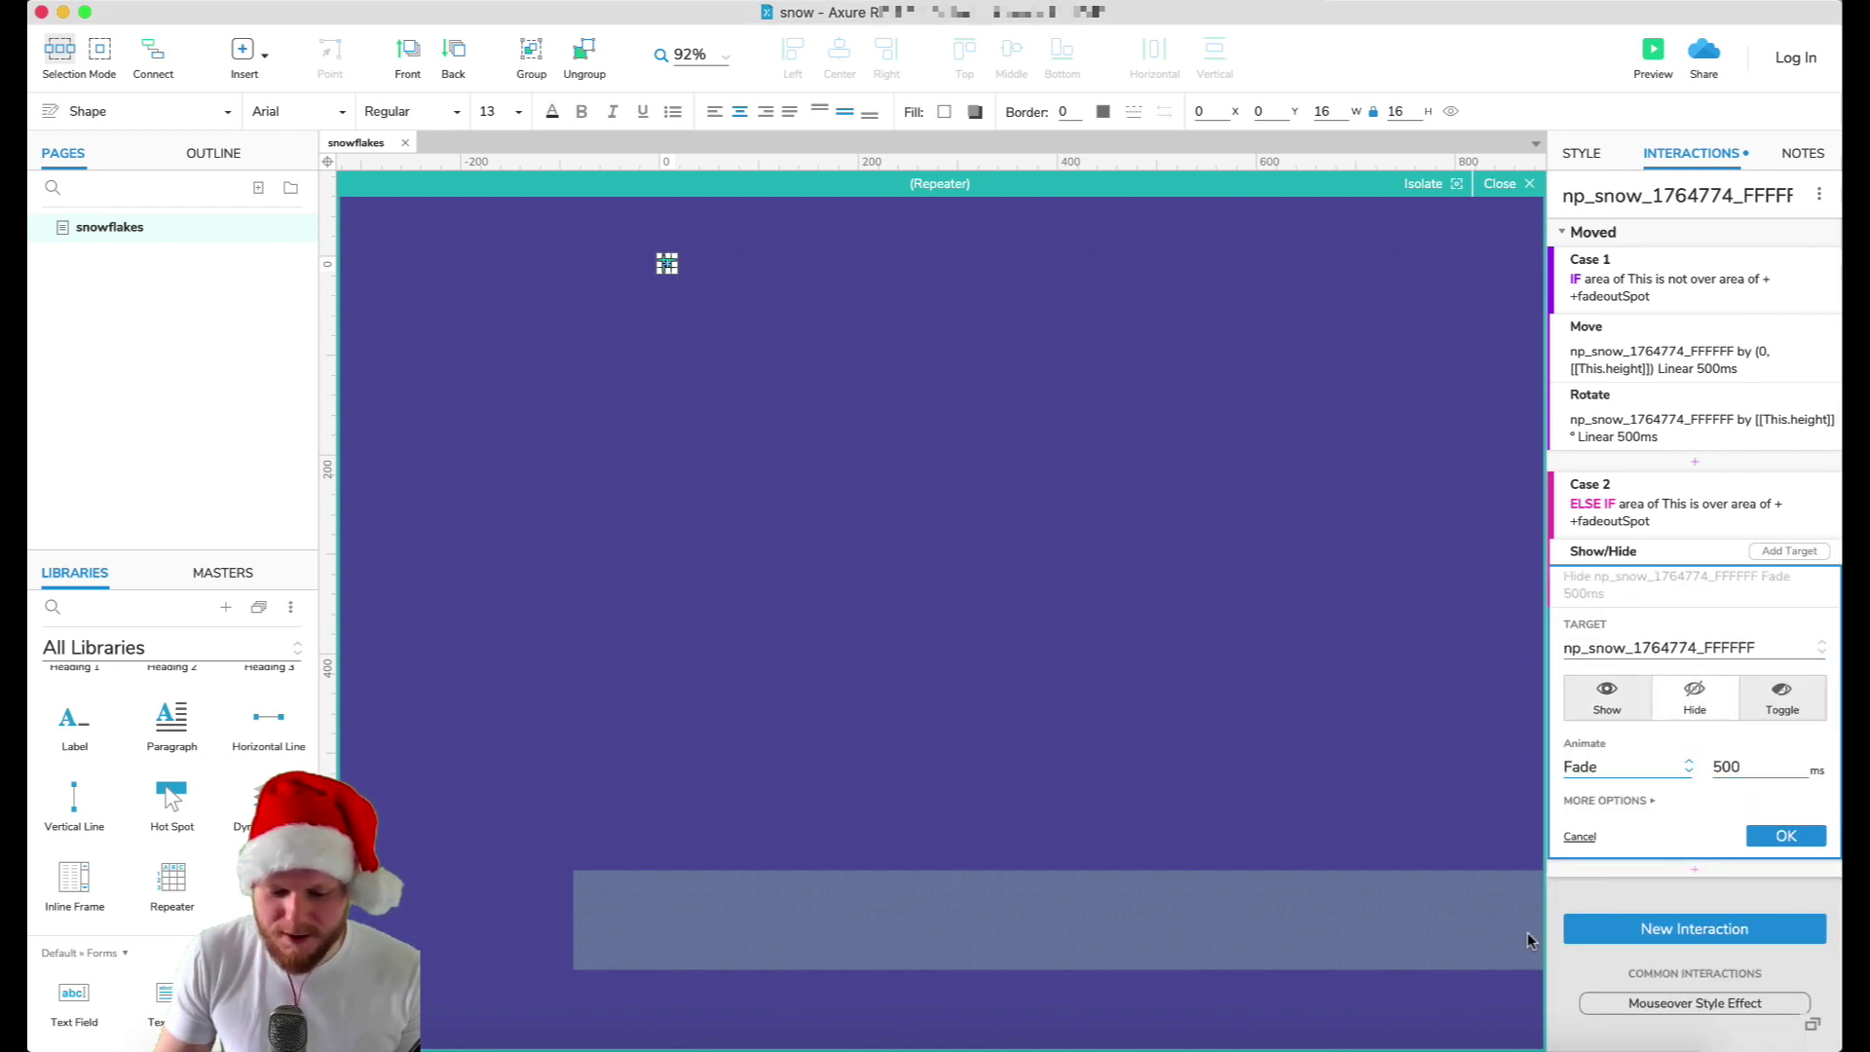
click(1786, 835)
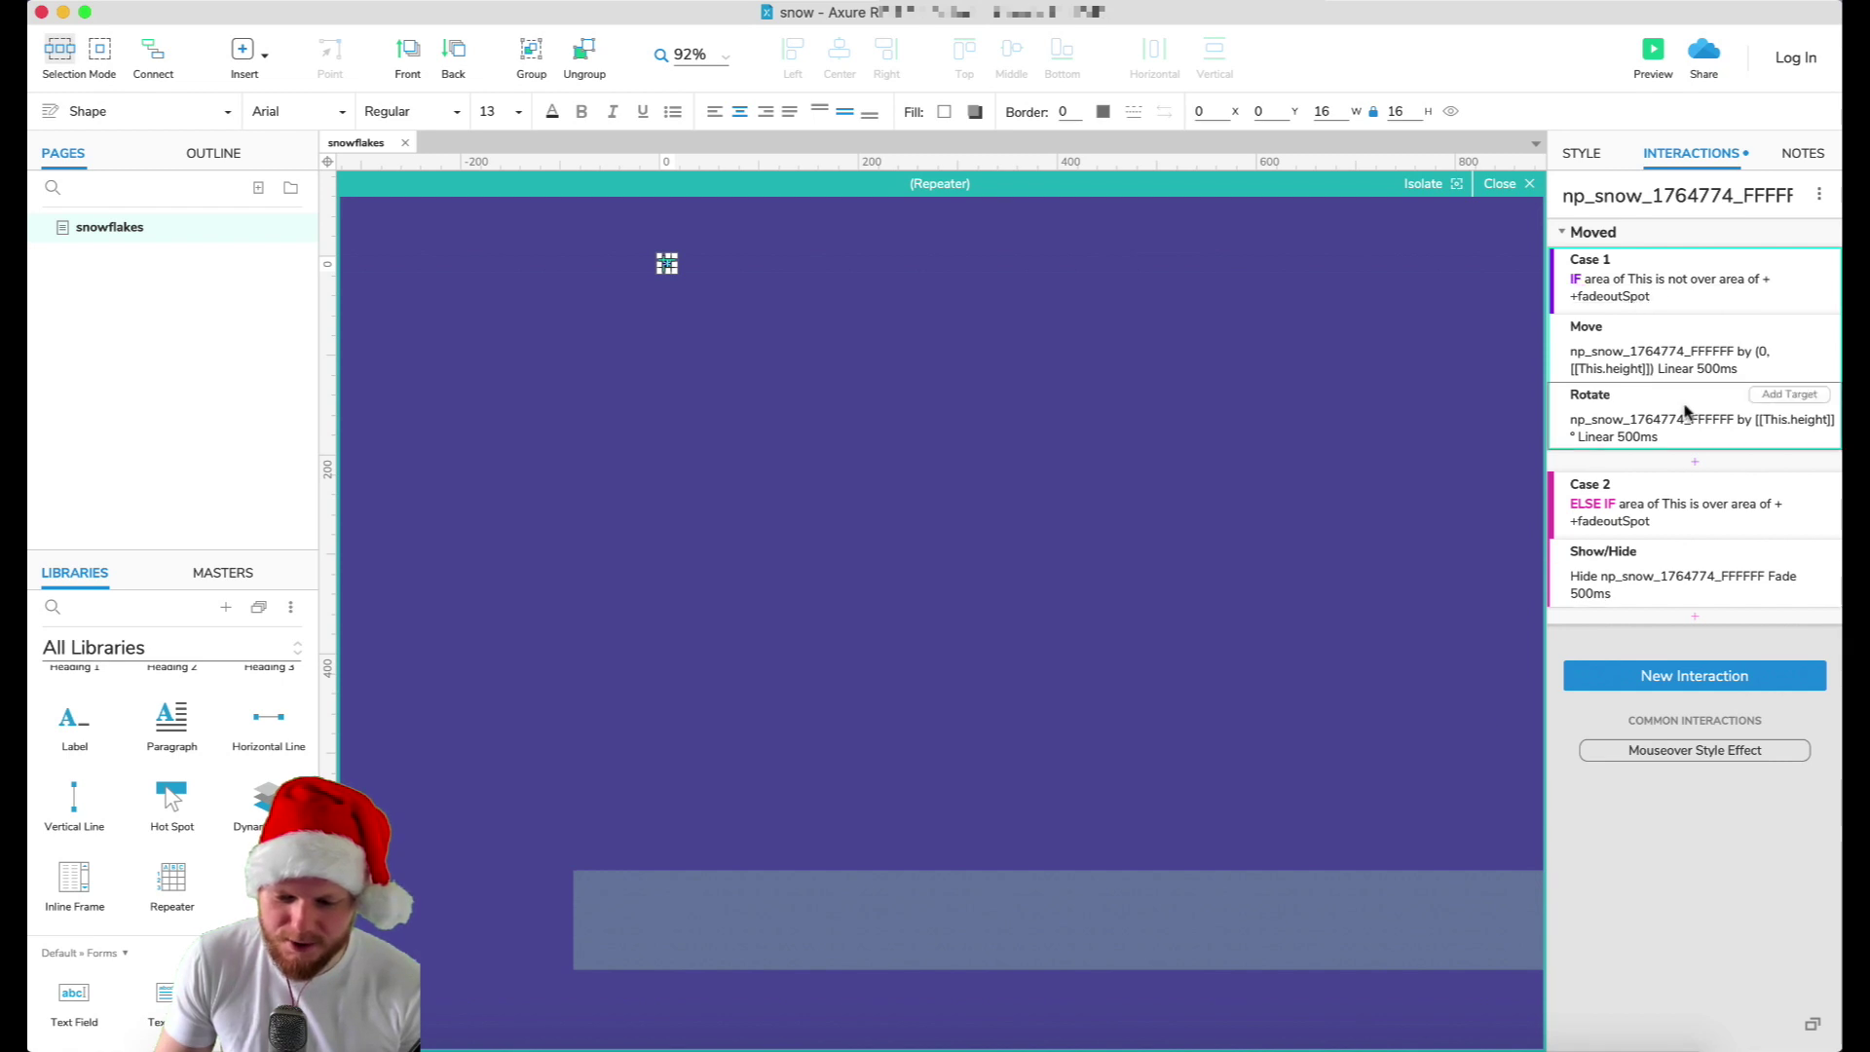
key(super+period)
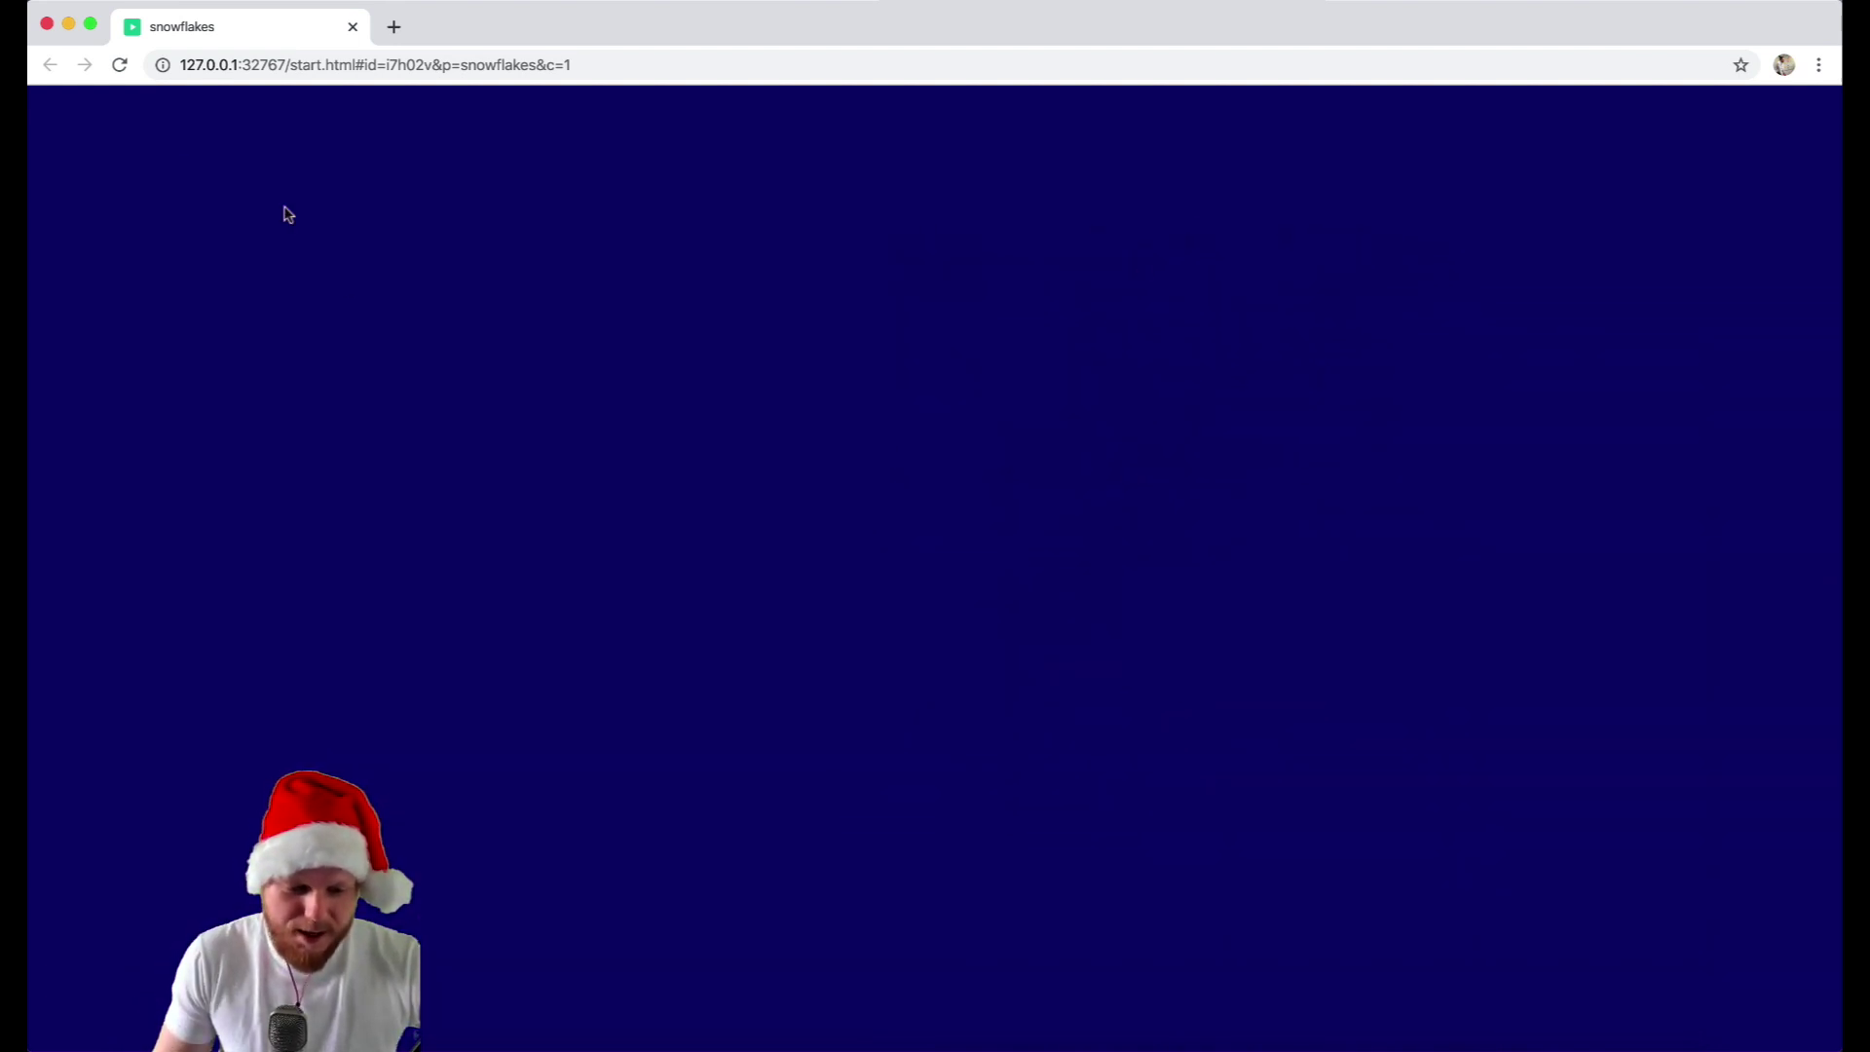
key(super+r)
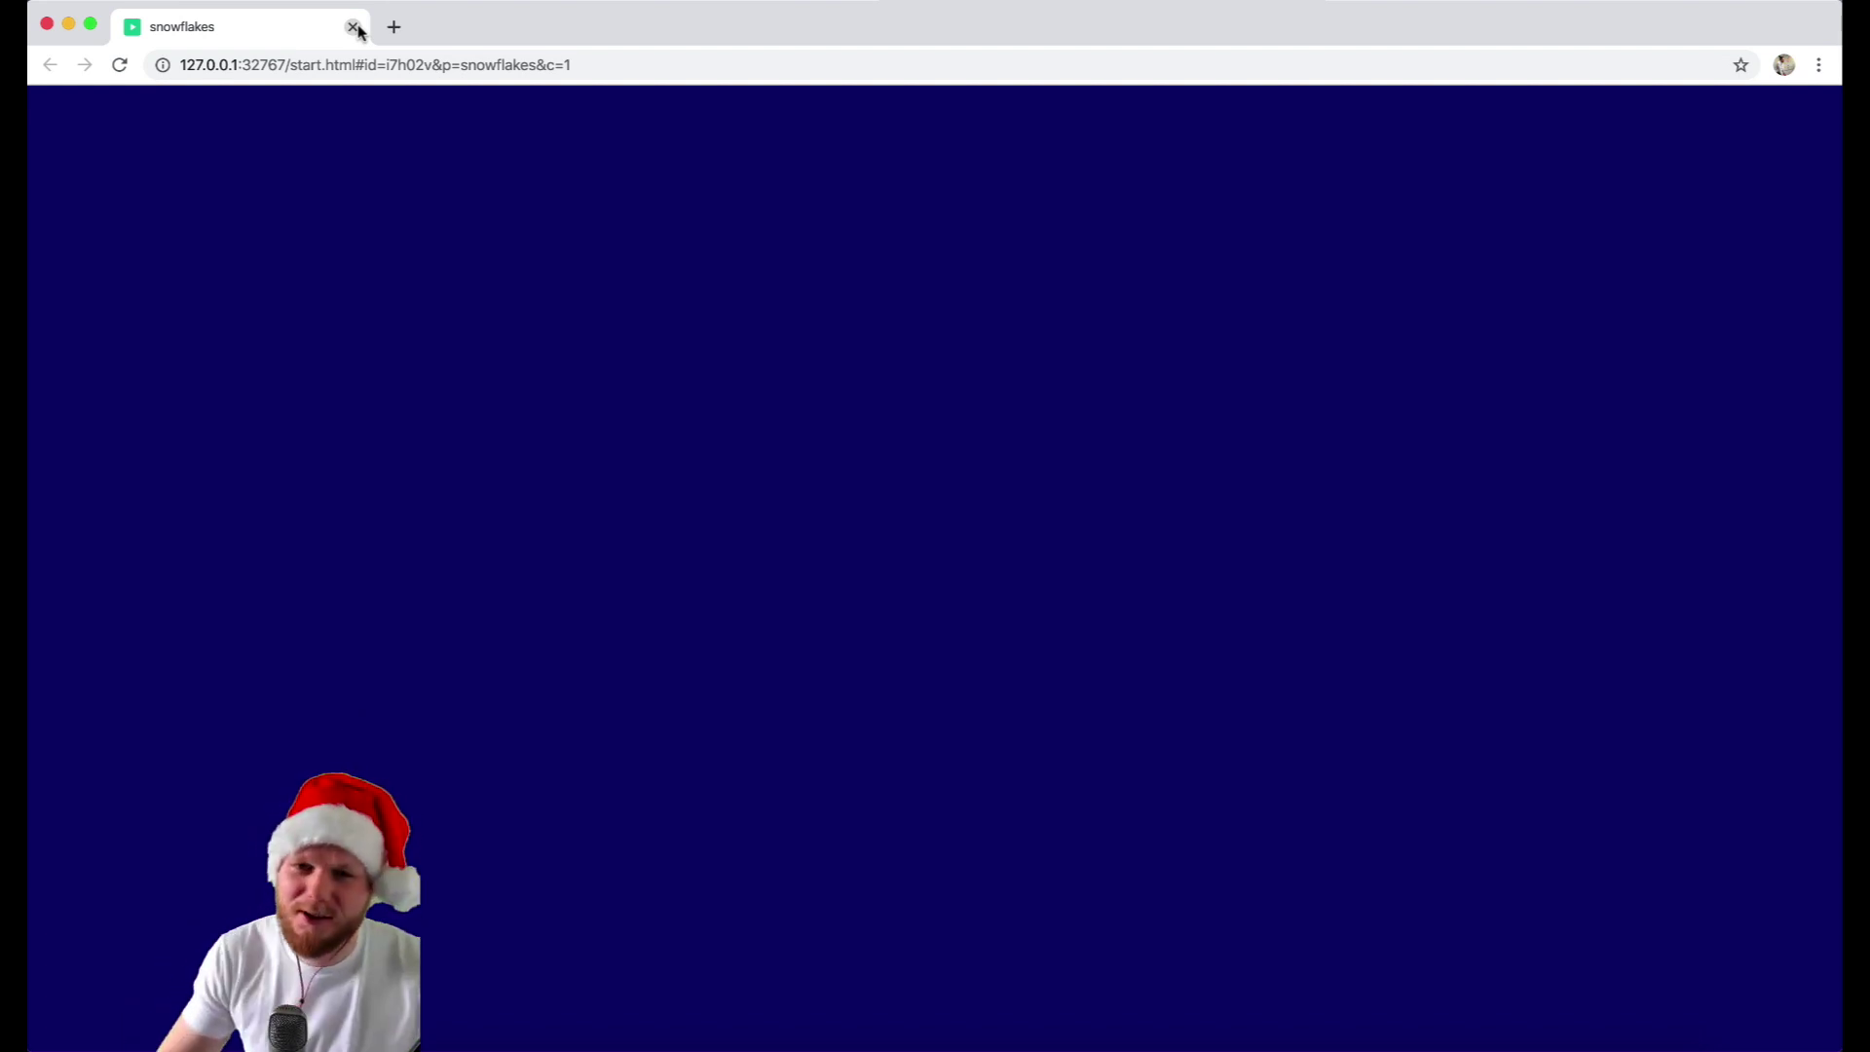
click(354, 28)
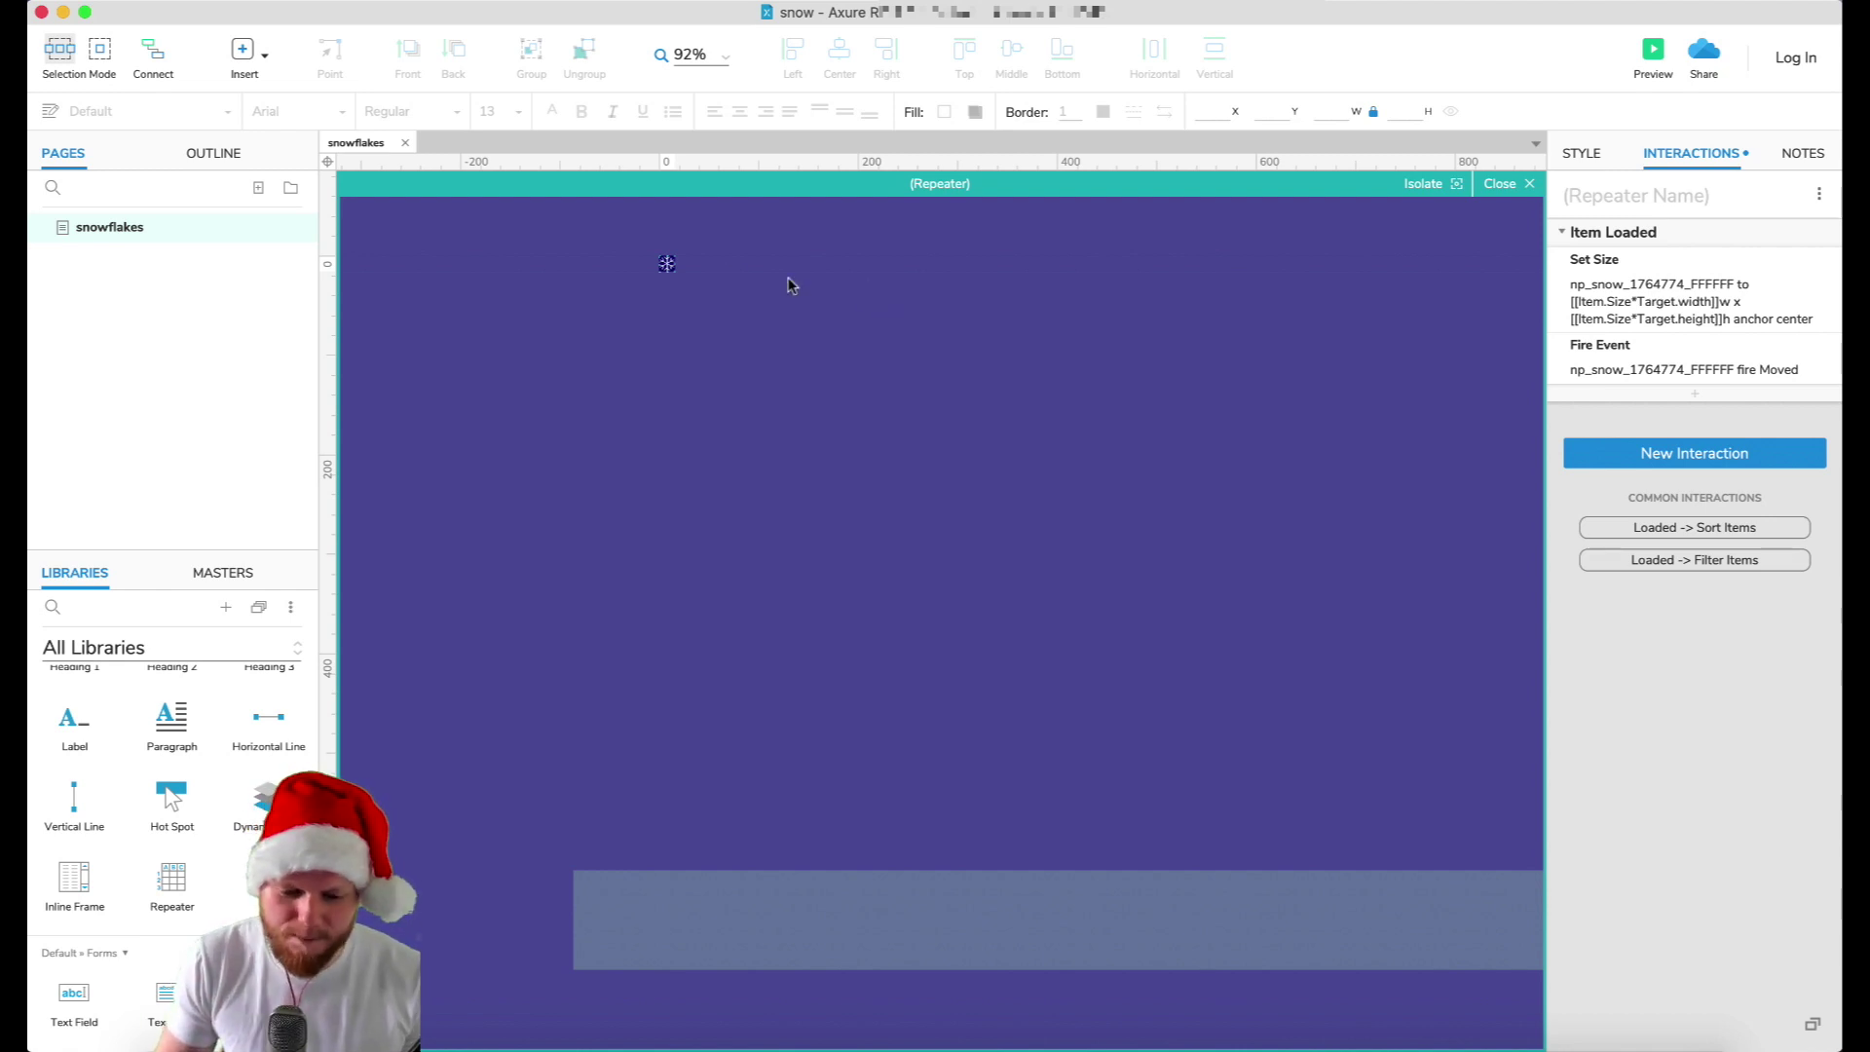
- Give the snowflake widget a new Hidden event
drag(681, 238, 617, 370)
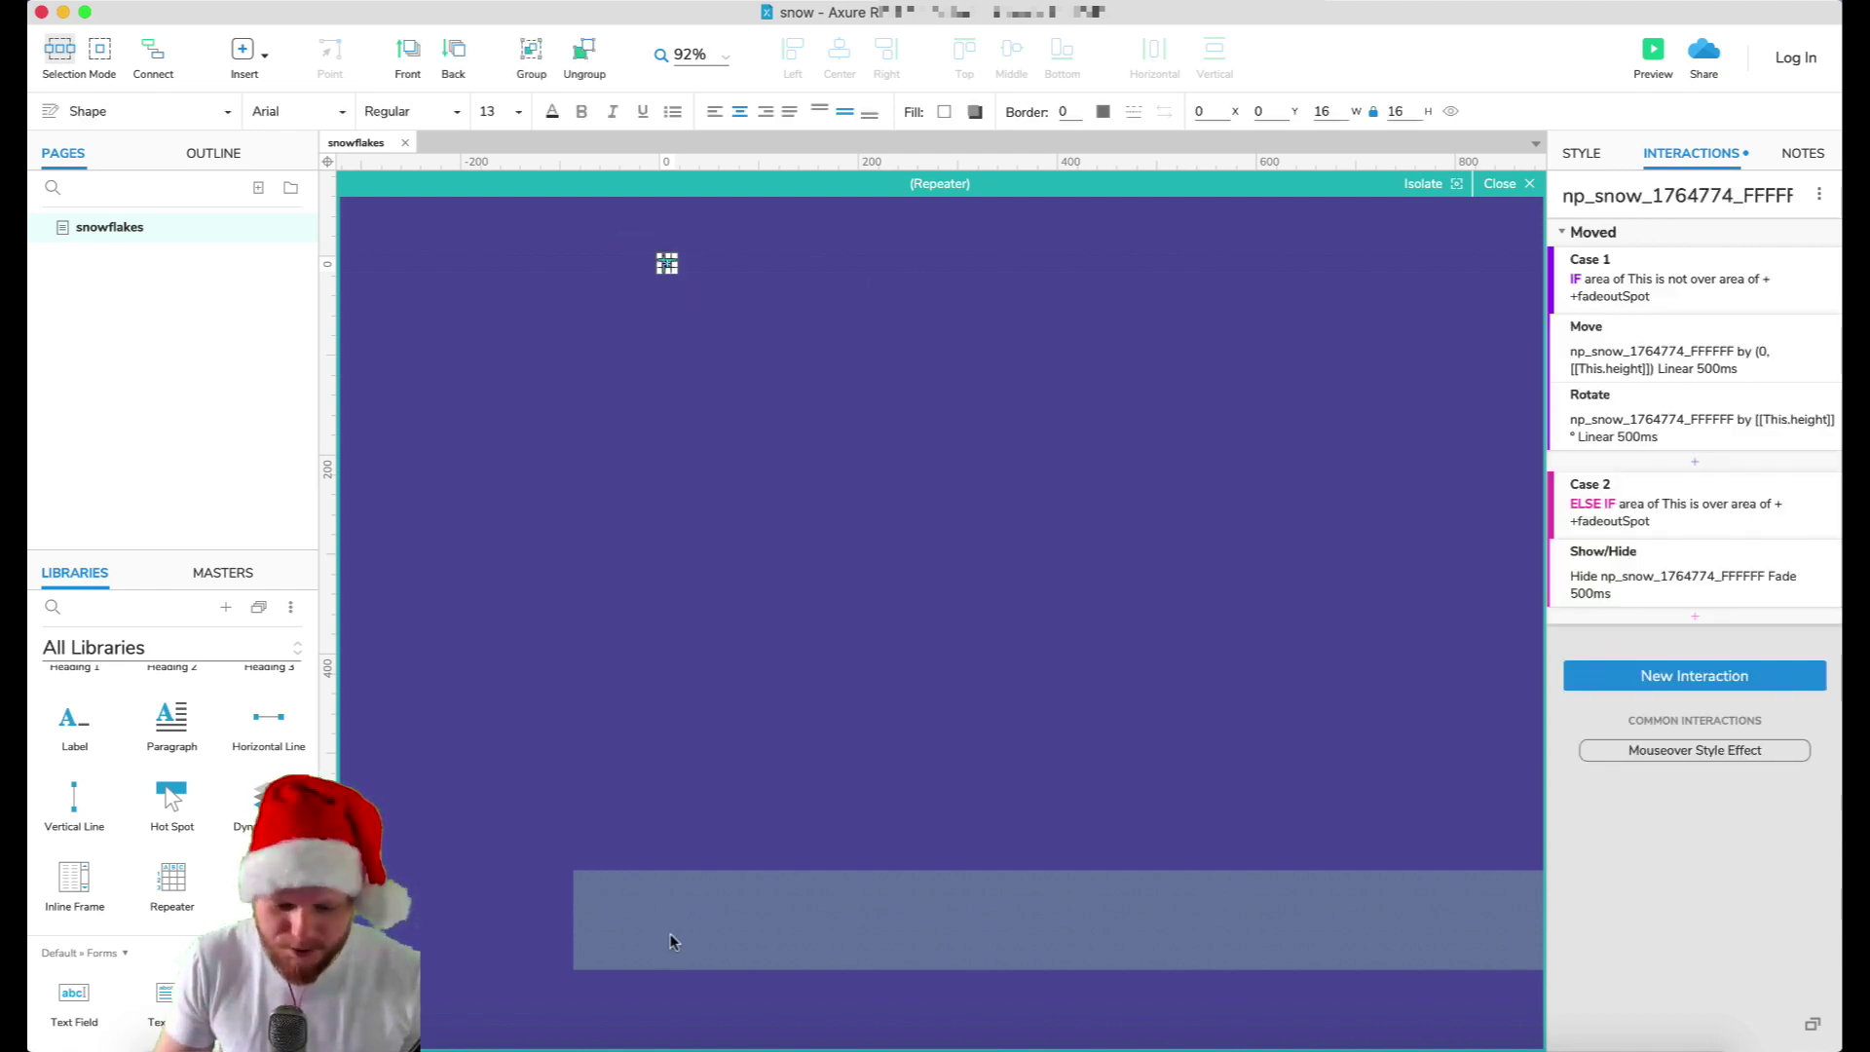
click(720, 802)
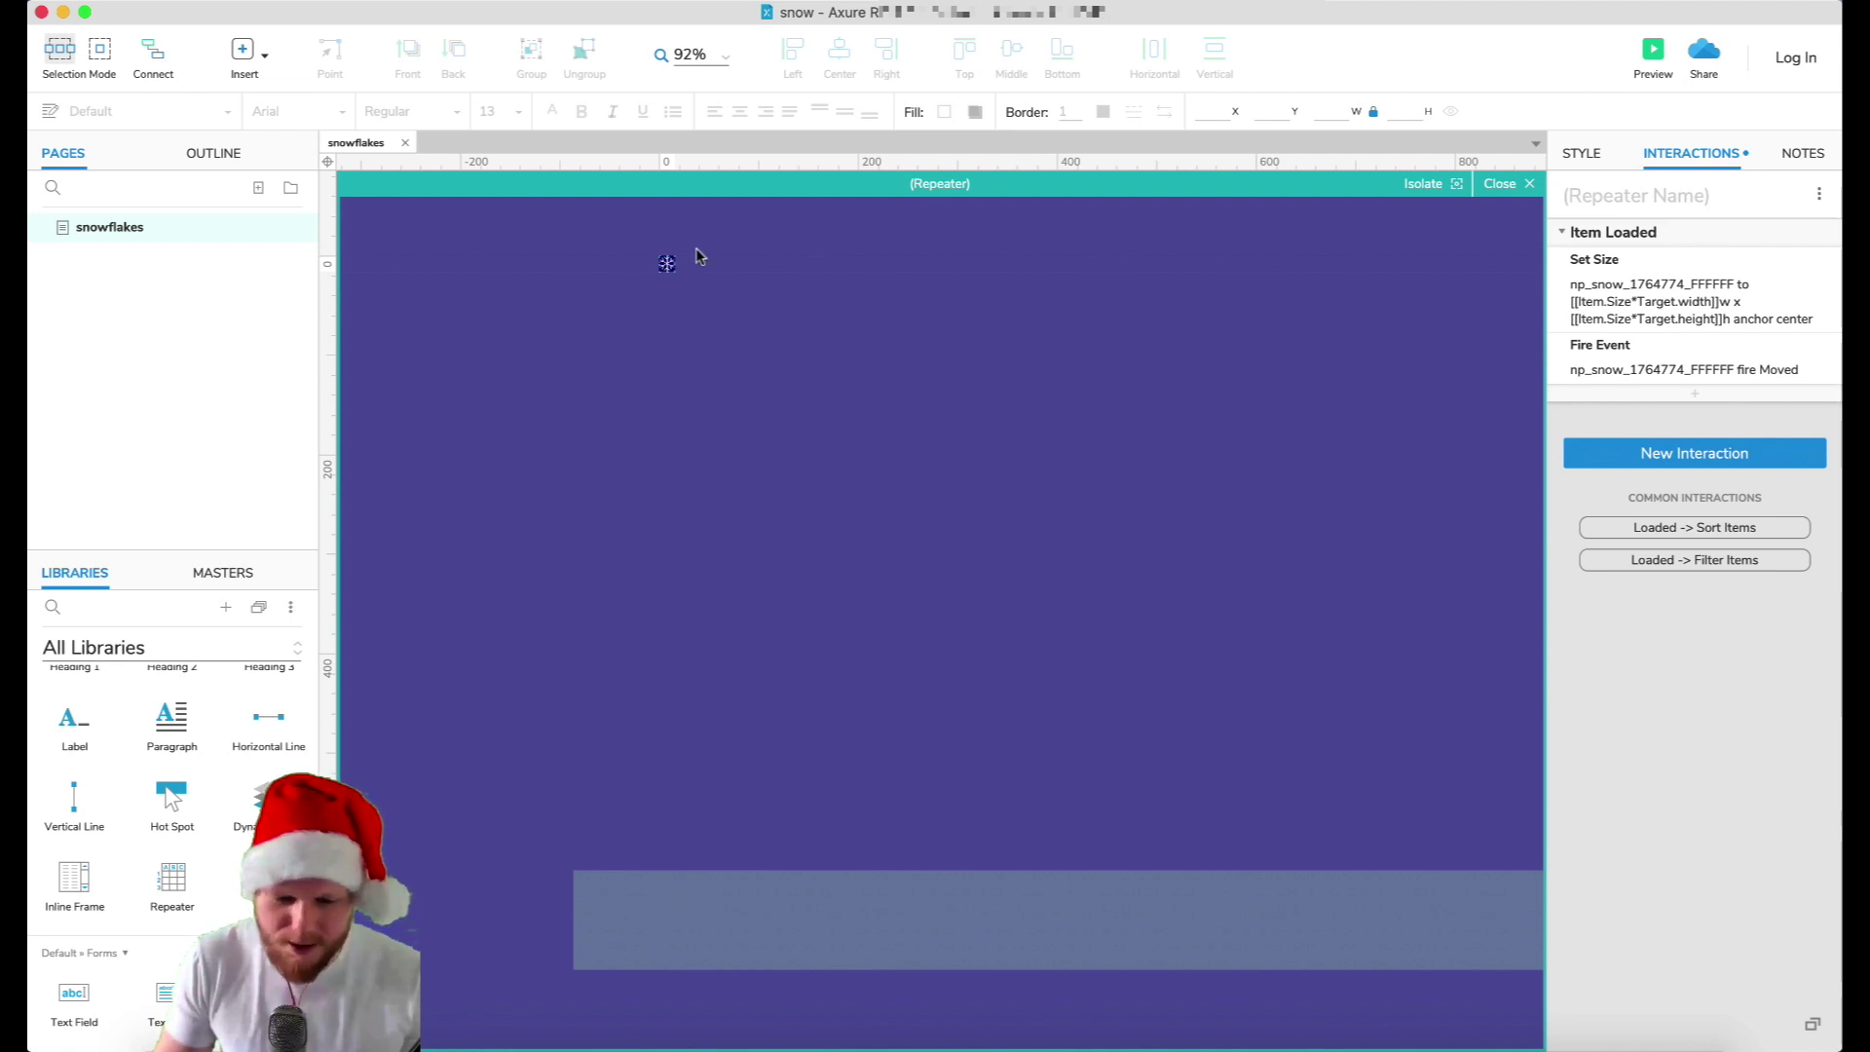
click(666, 263)
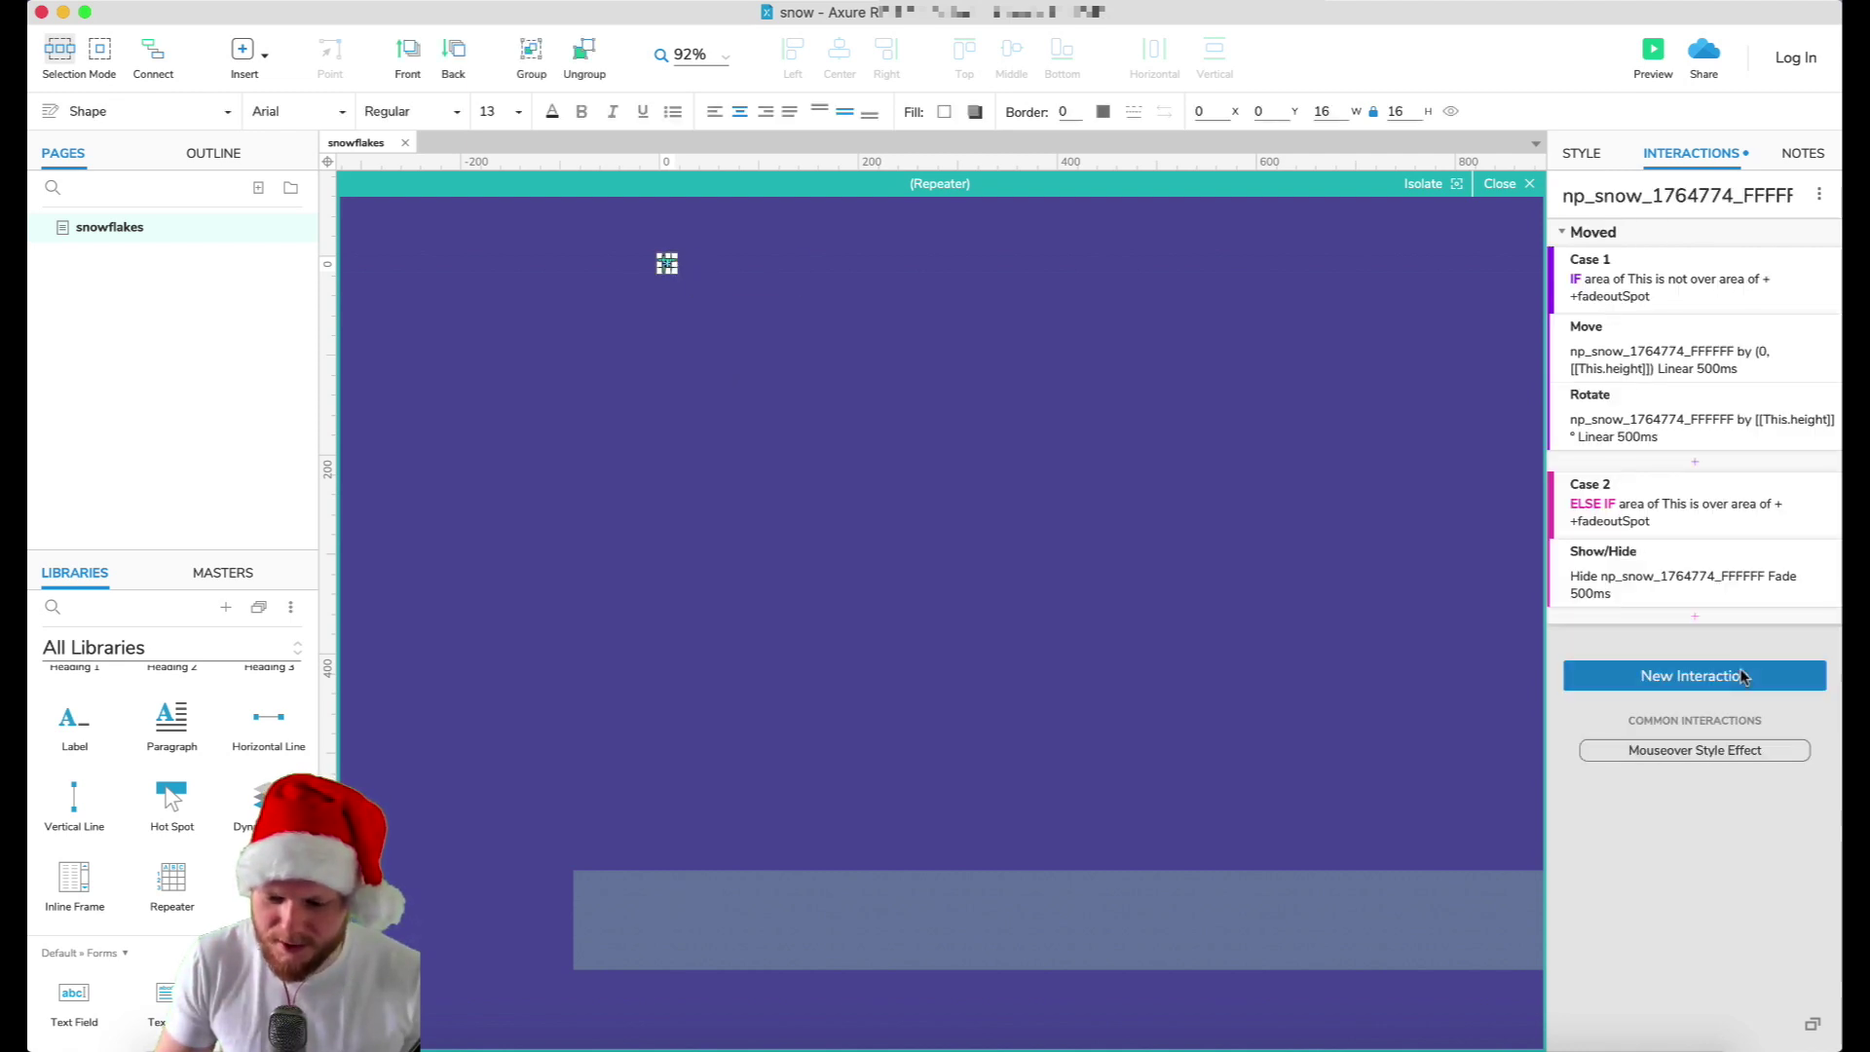
click(1739, 678)
scroll(1699, 779, down, 5)
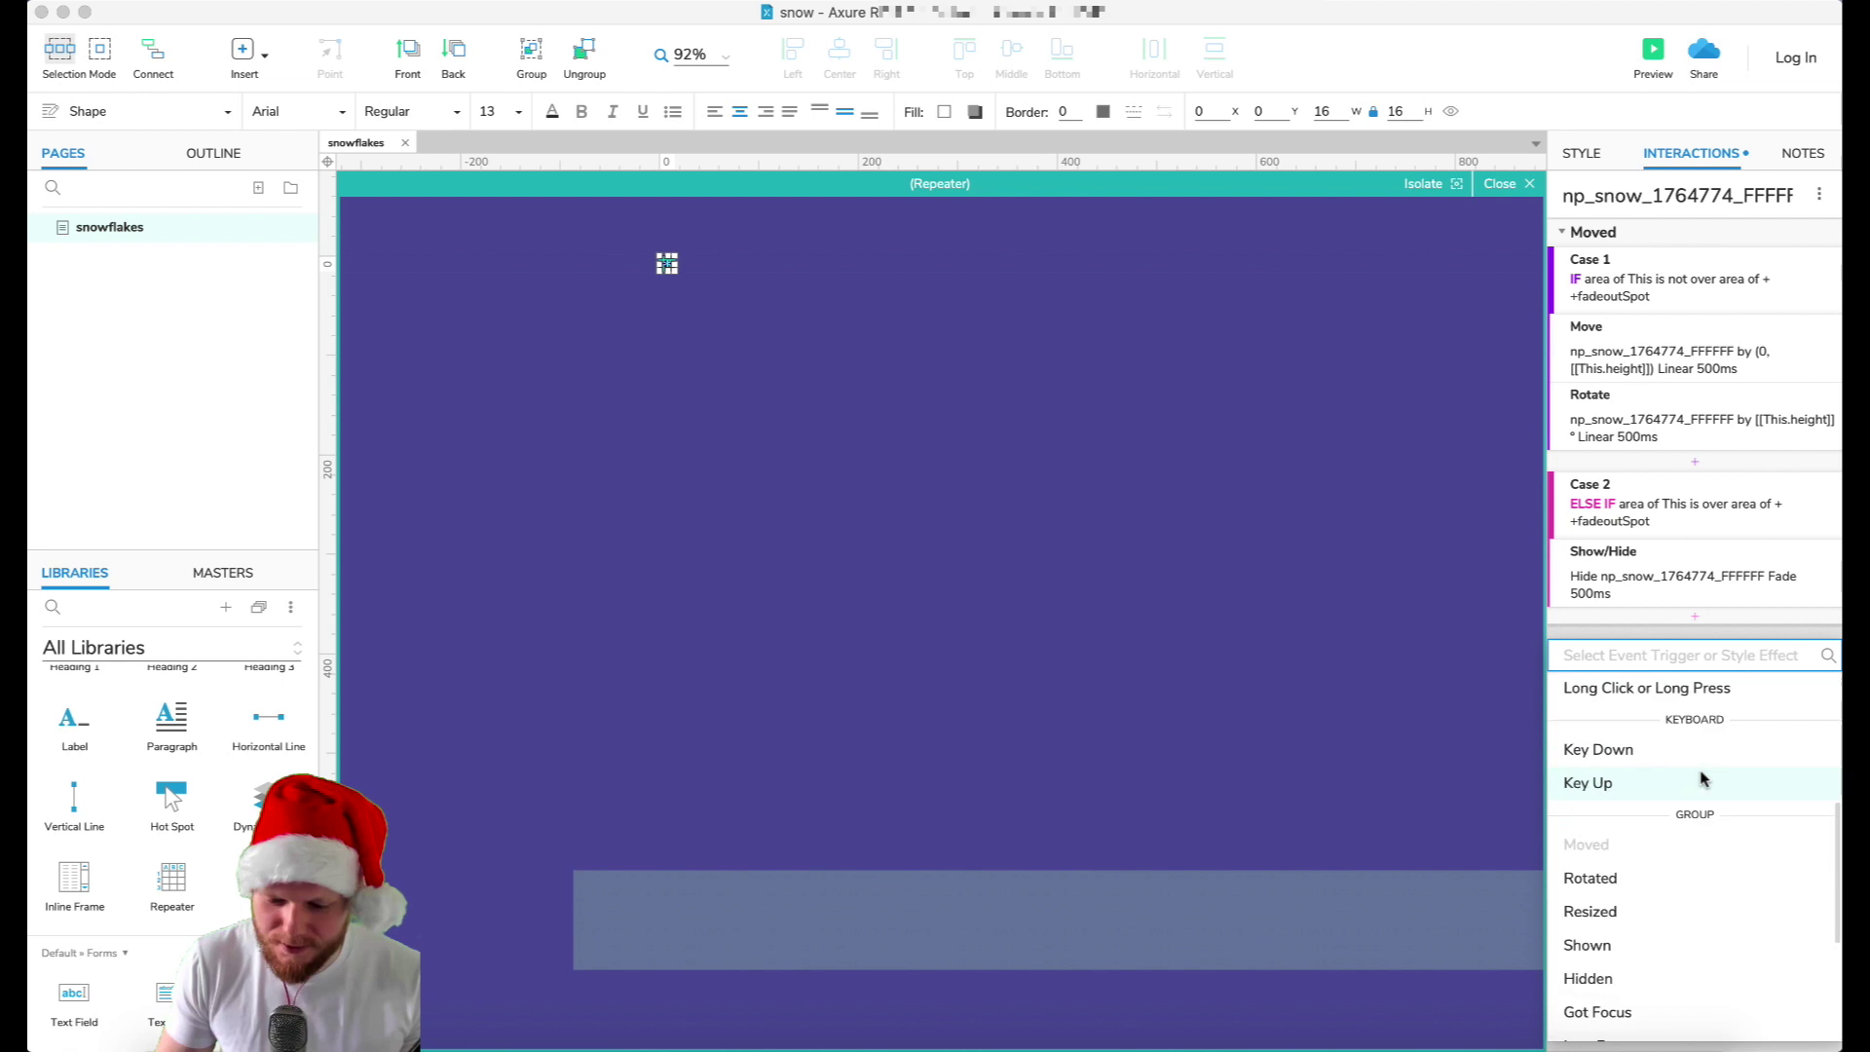
click(1632, 886)
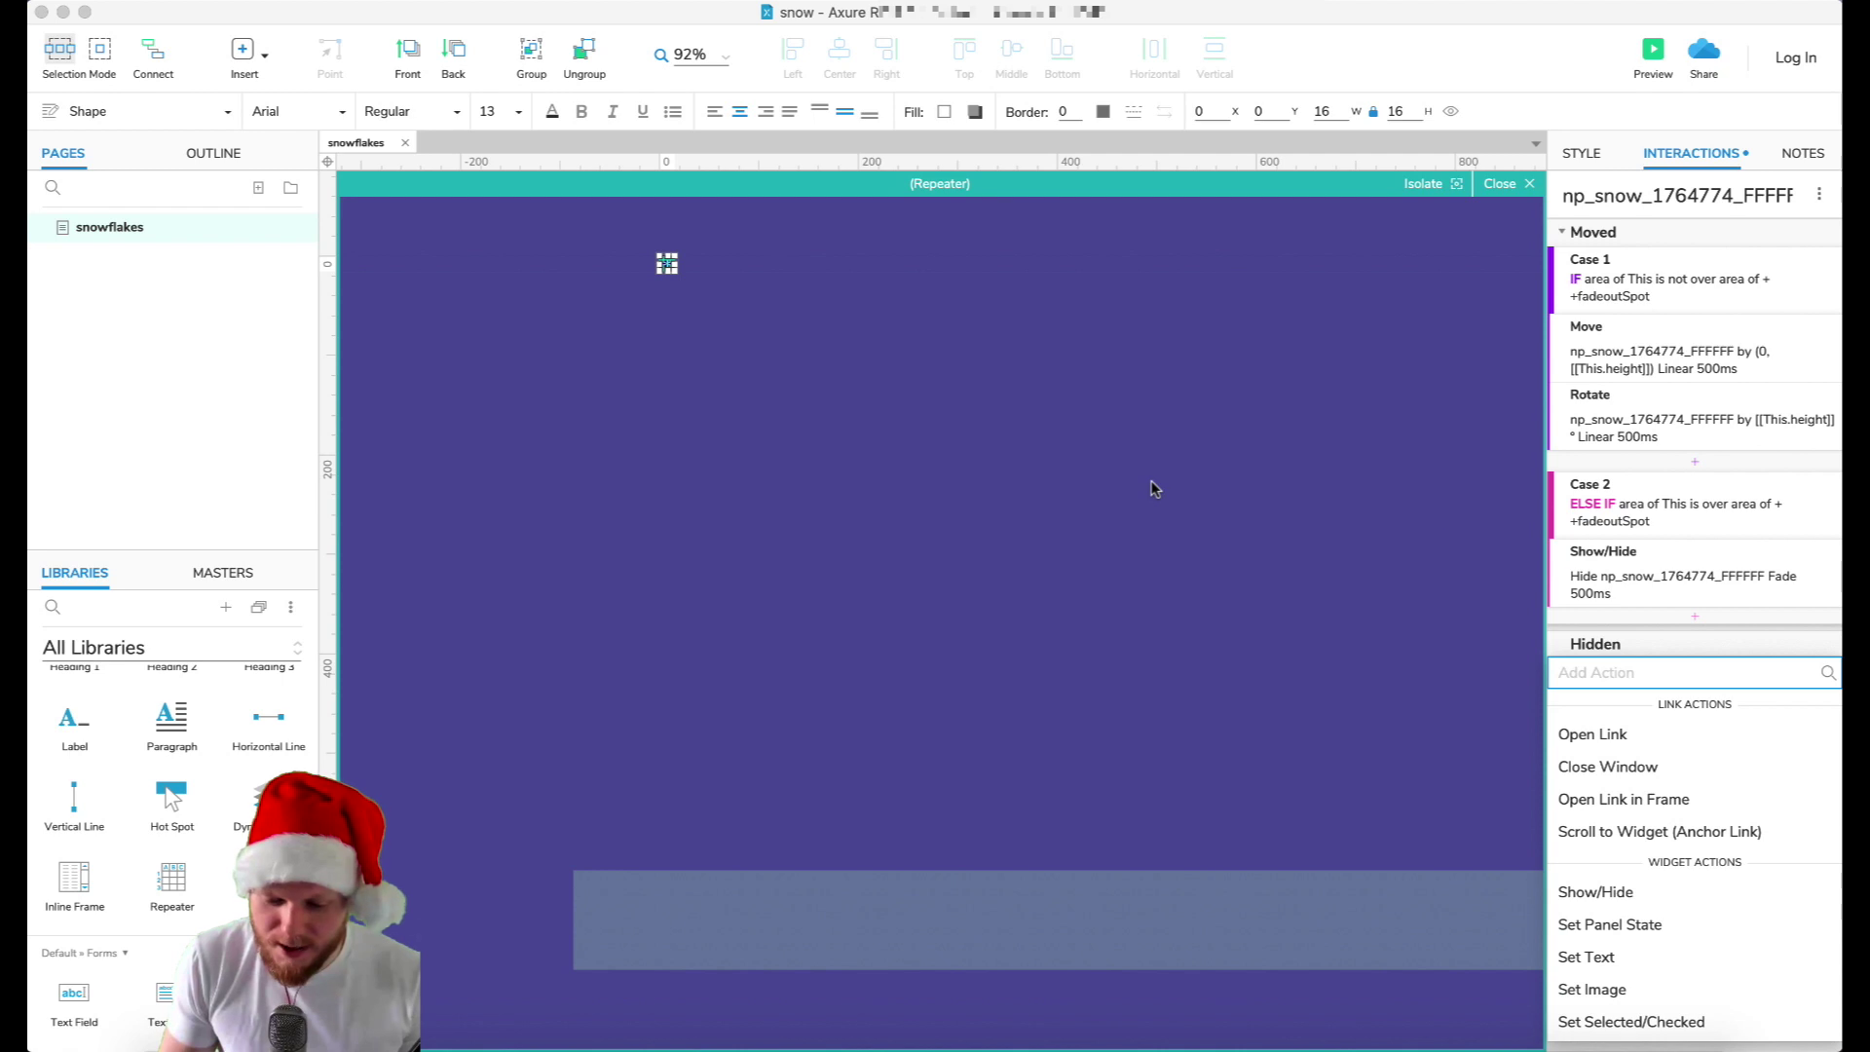
click(1667, 649)
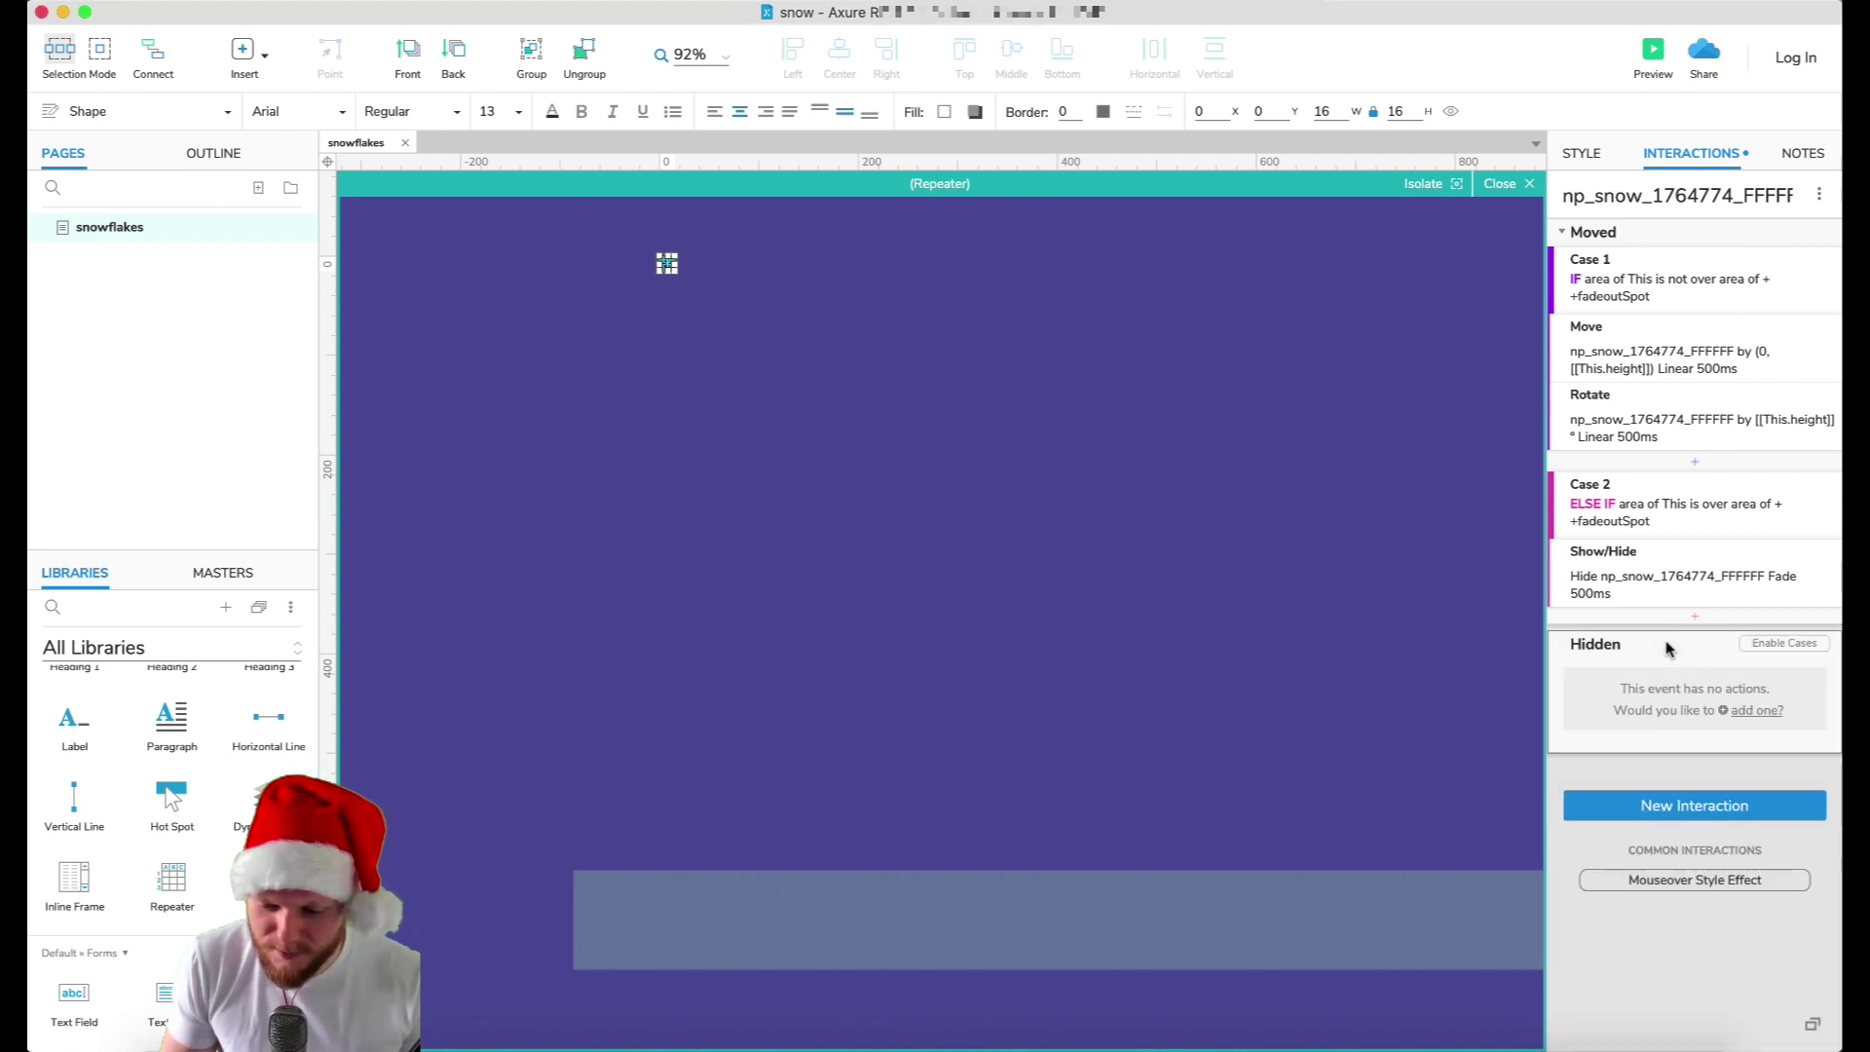
- Add a 500 ms Wait action to the Hidden event
click(1699, 708)
scroll(1619, 944, down, 5)
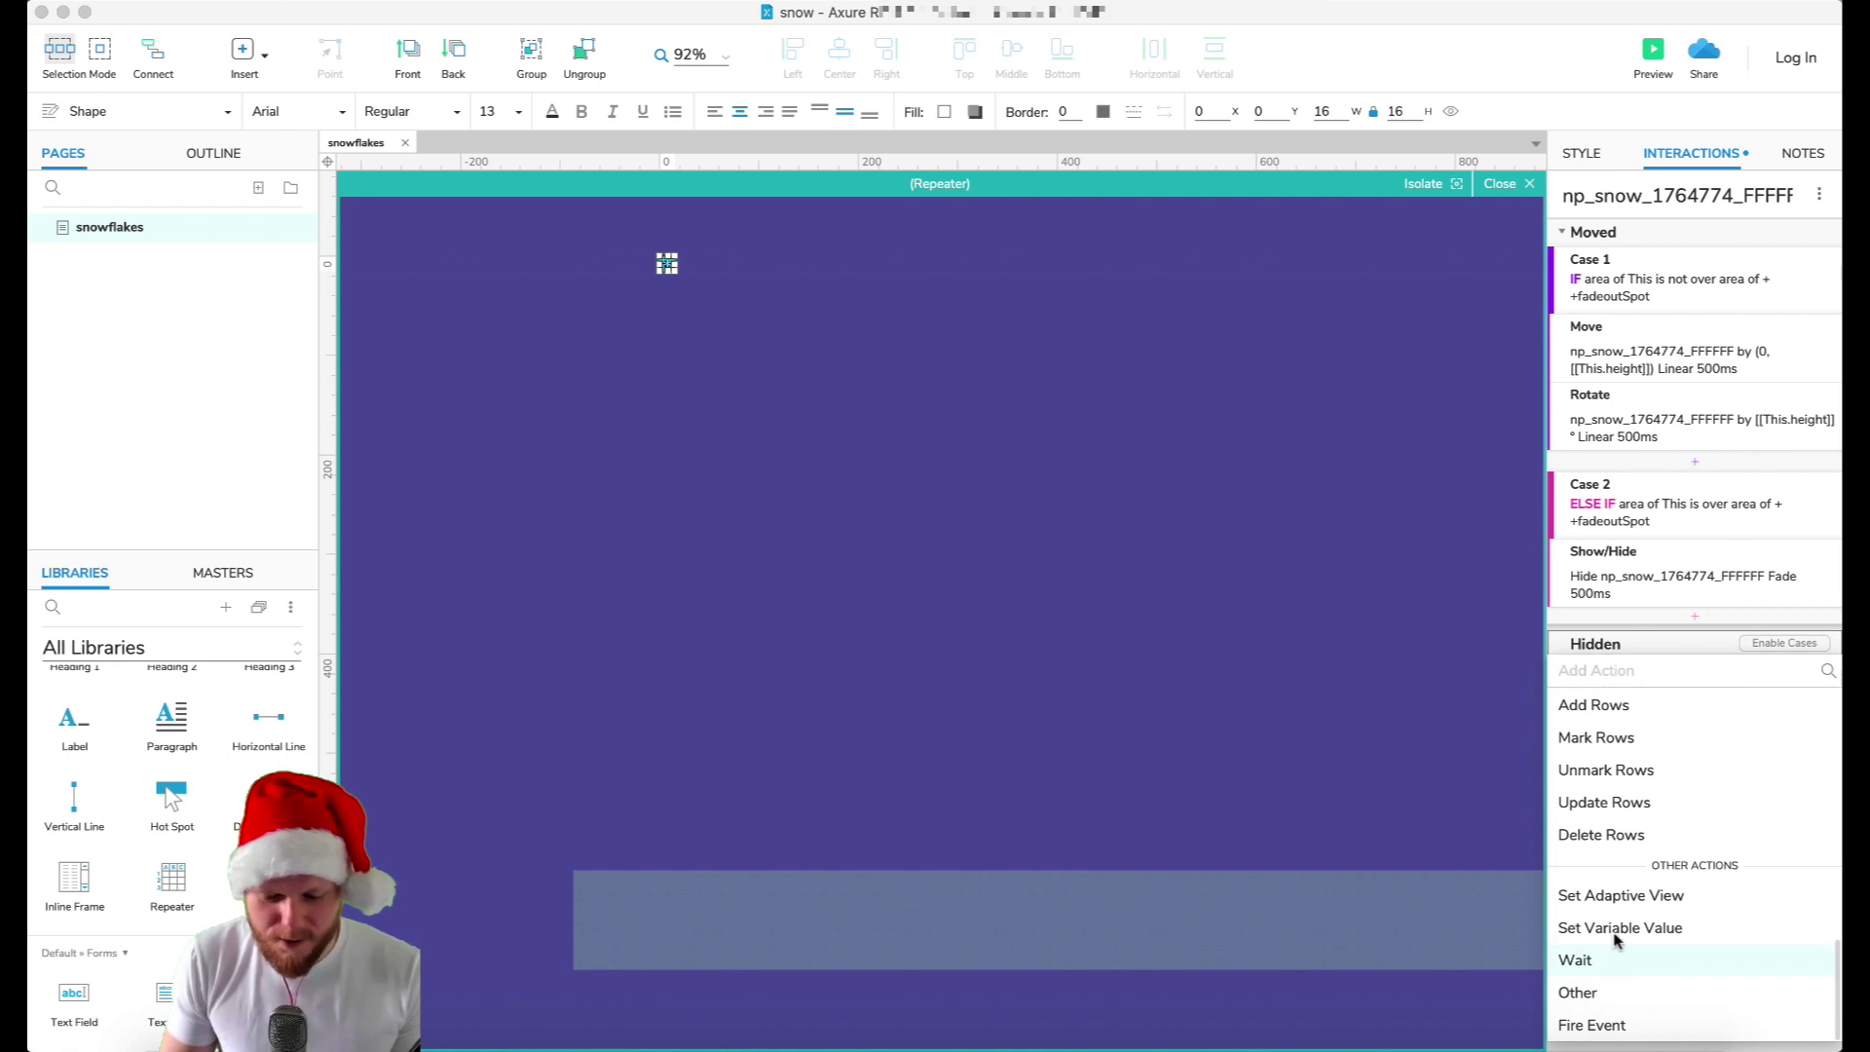
click(1615, 945)
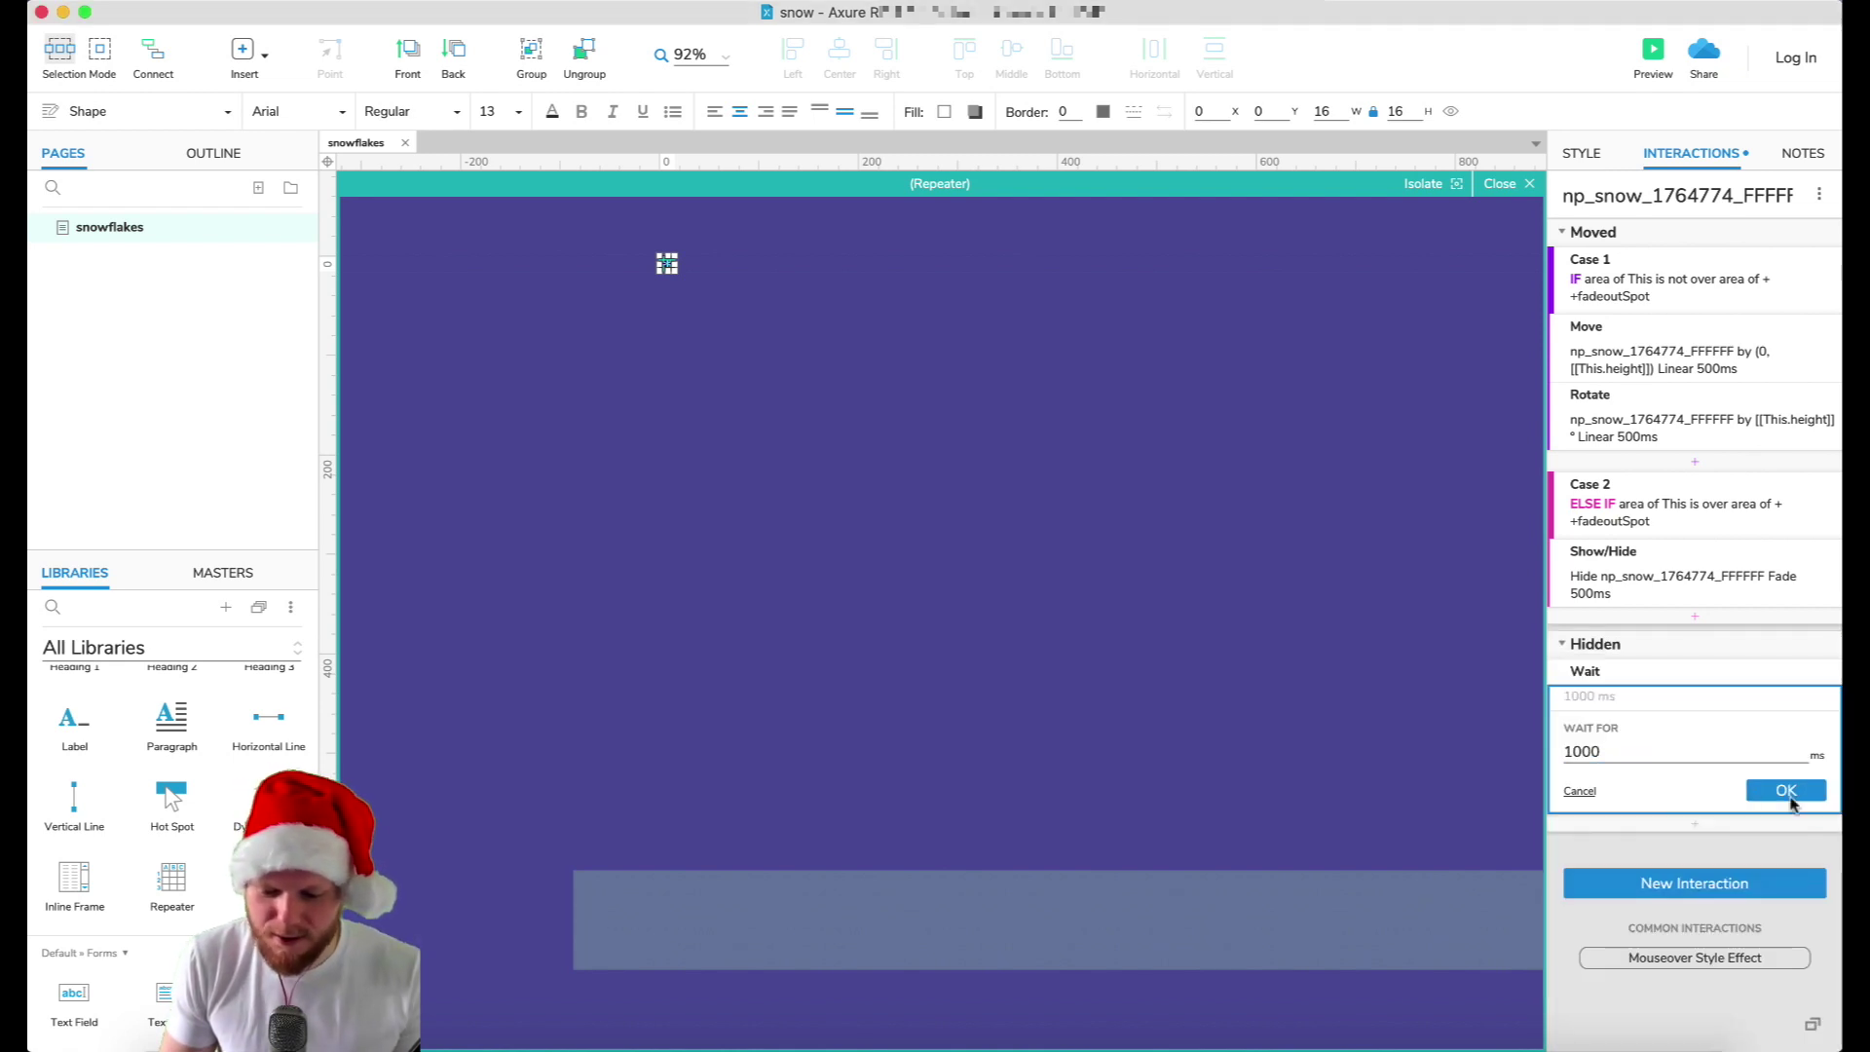
double_click(1807, 760)
text(50)
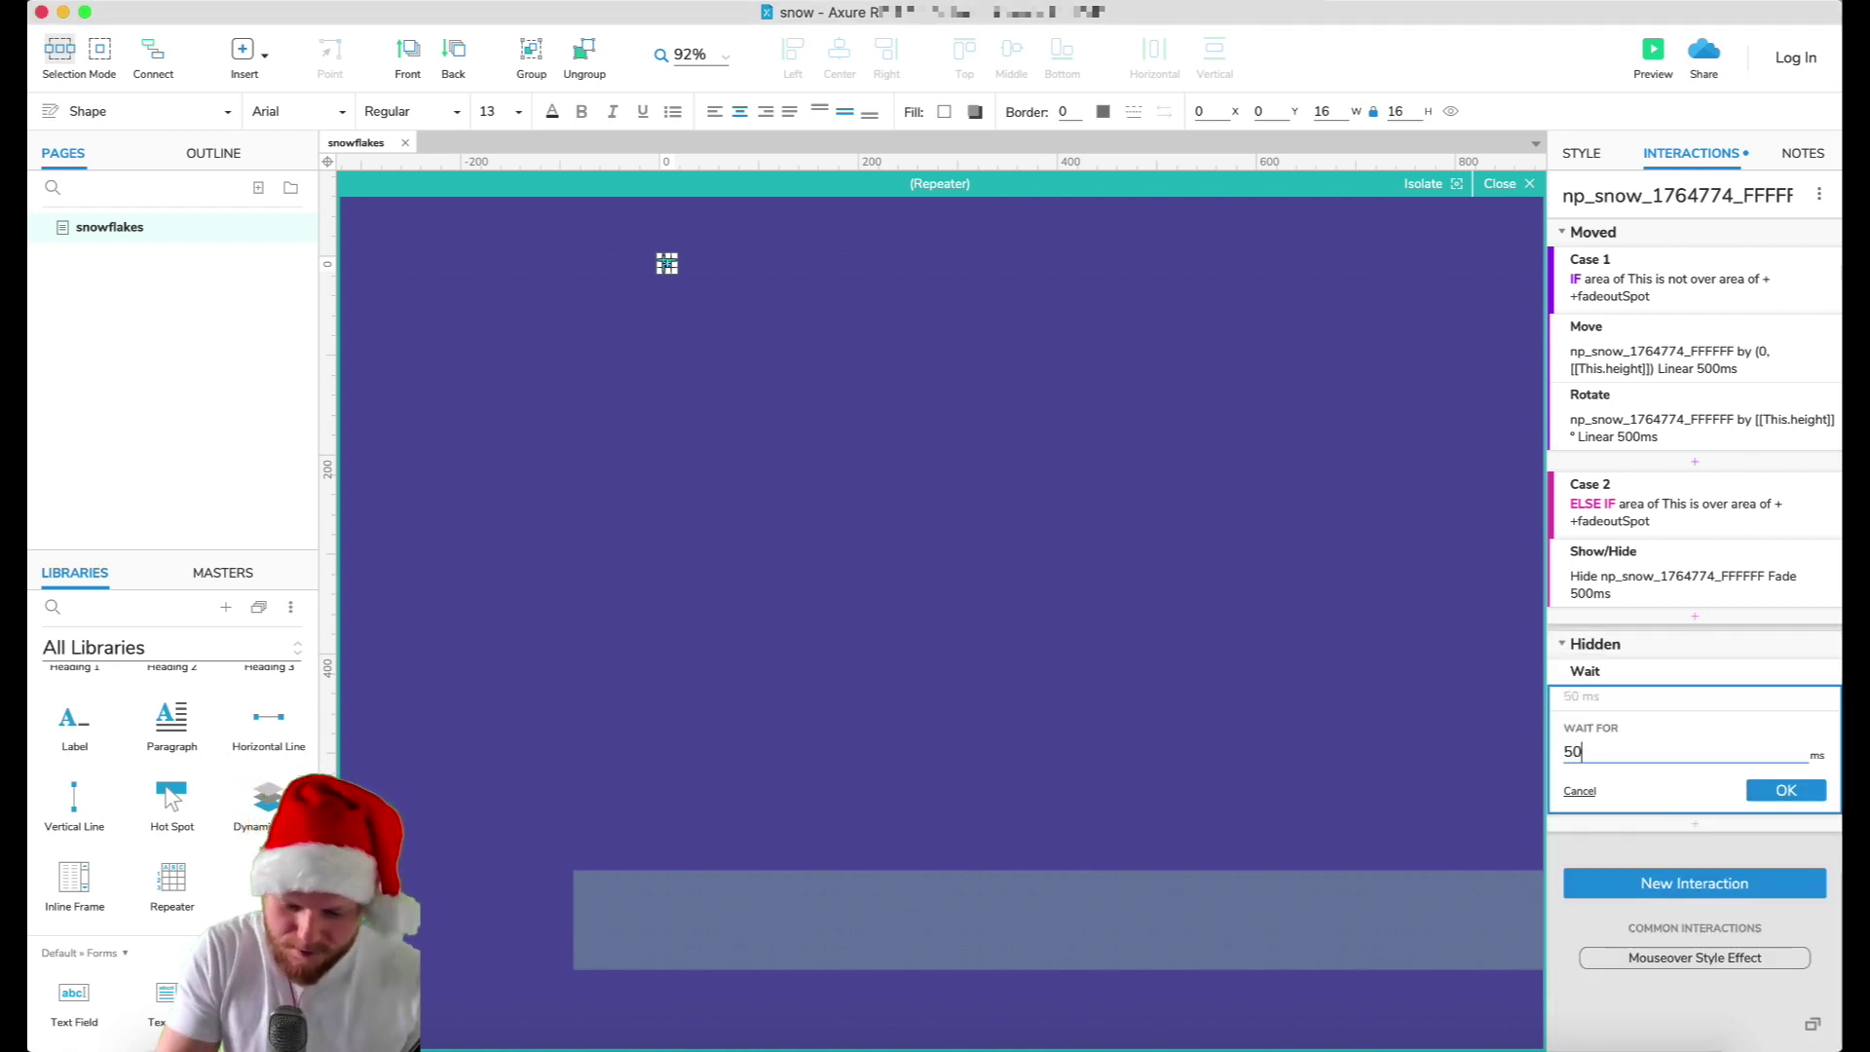
text(0)
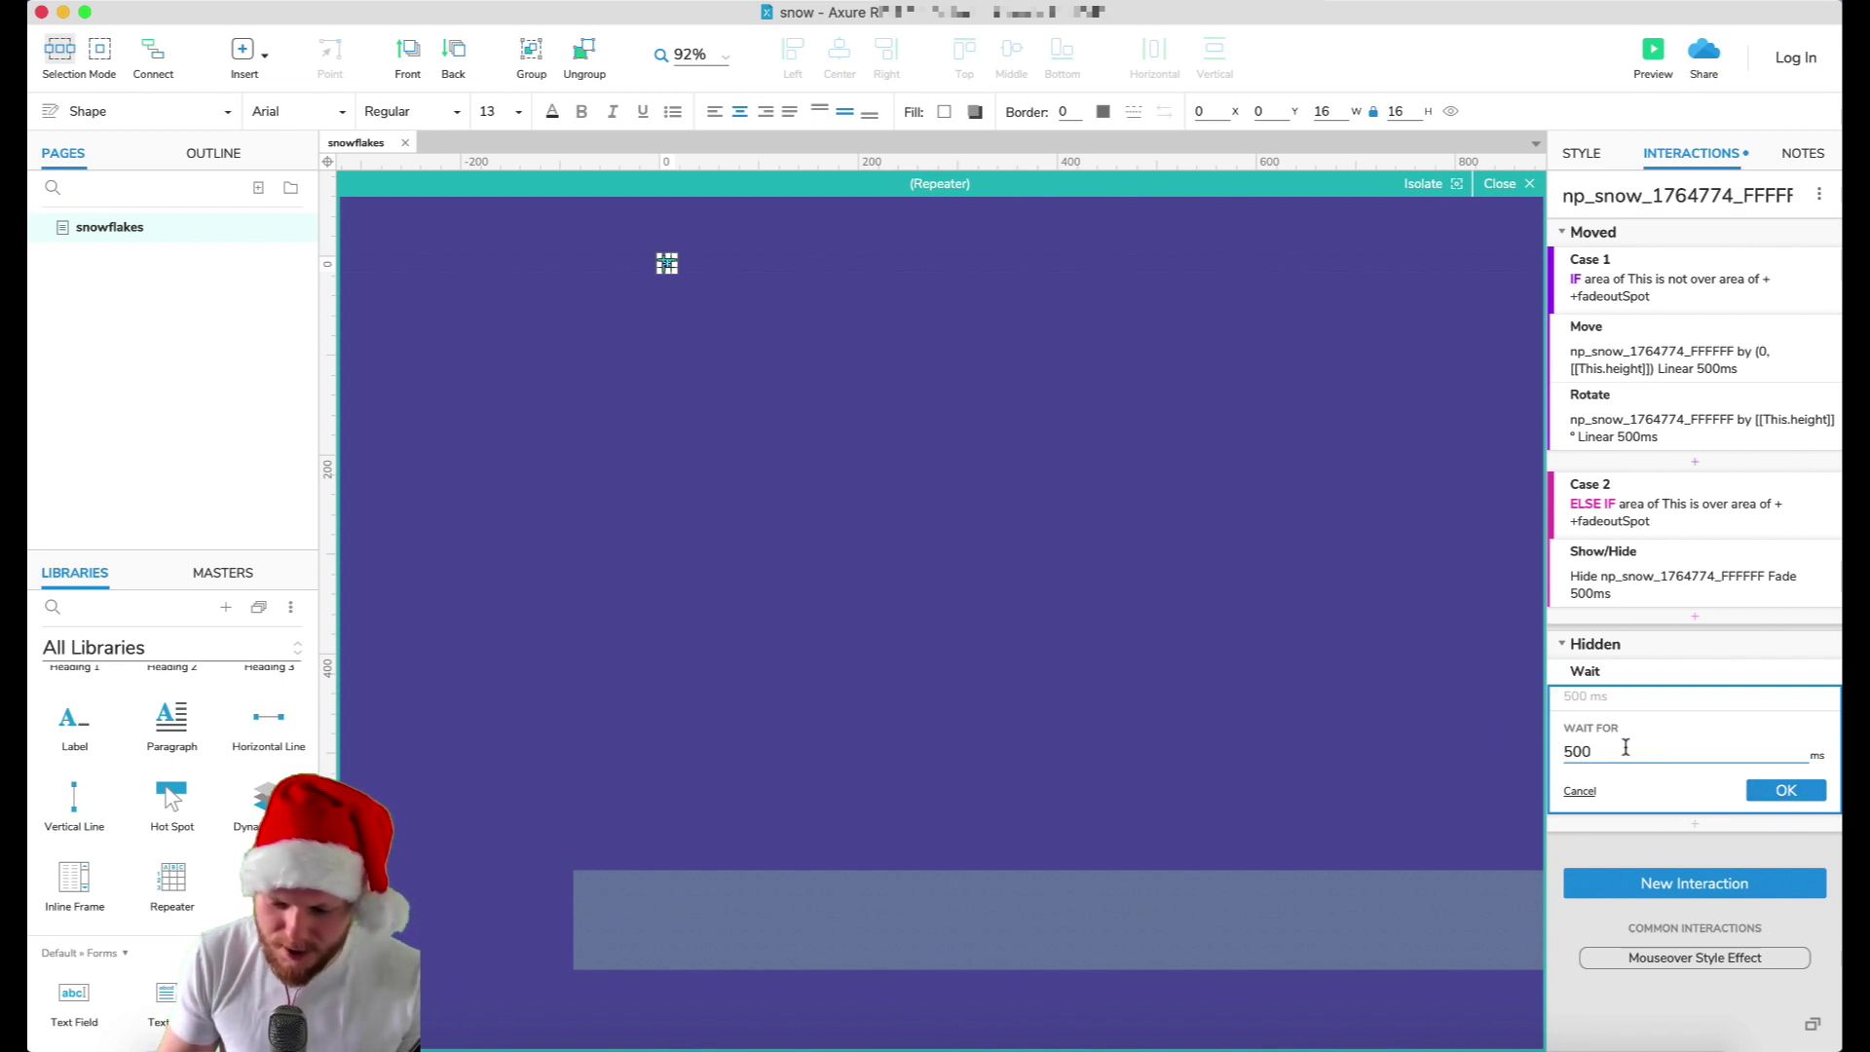
key(Return)
- After the wait, delete This row from the repeater
scroll(1652, 880, down, 3)
scroll(1652, 880, up, 2)
scroll(1652, 879, down, 2)
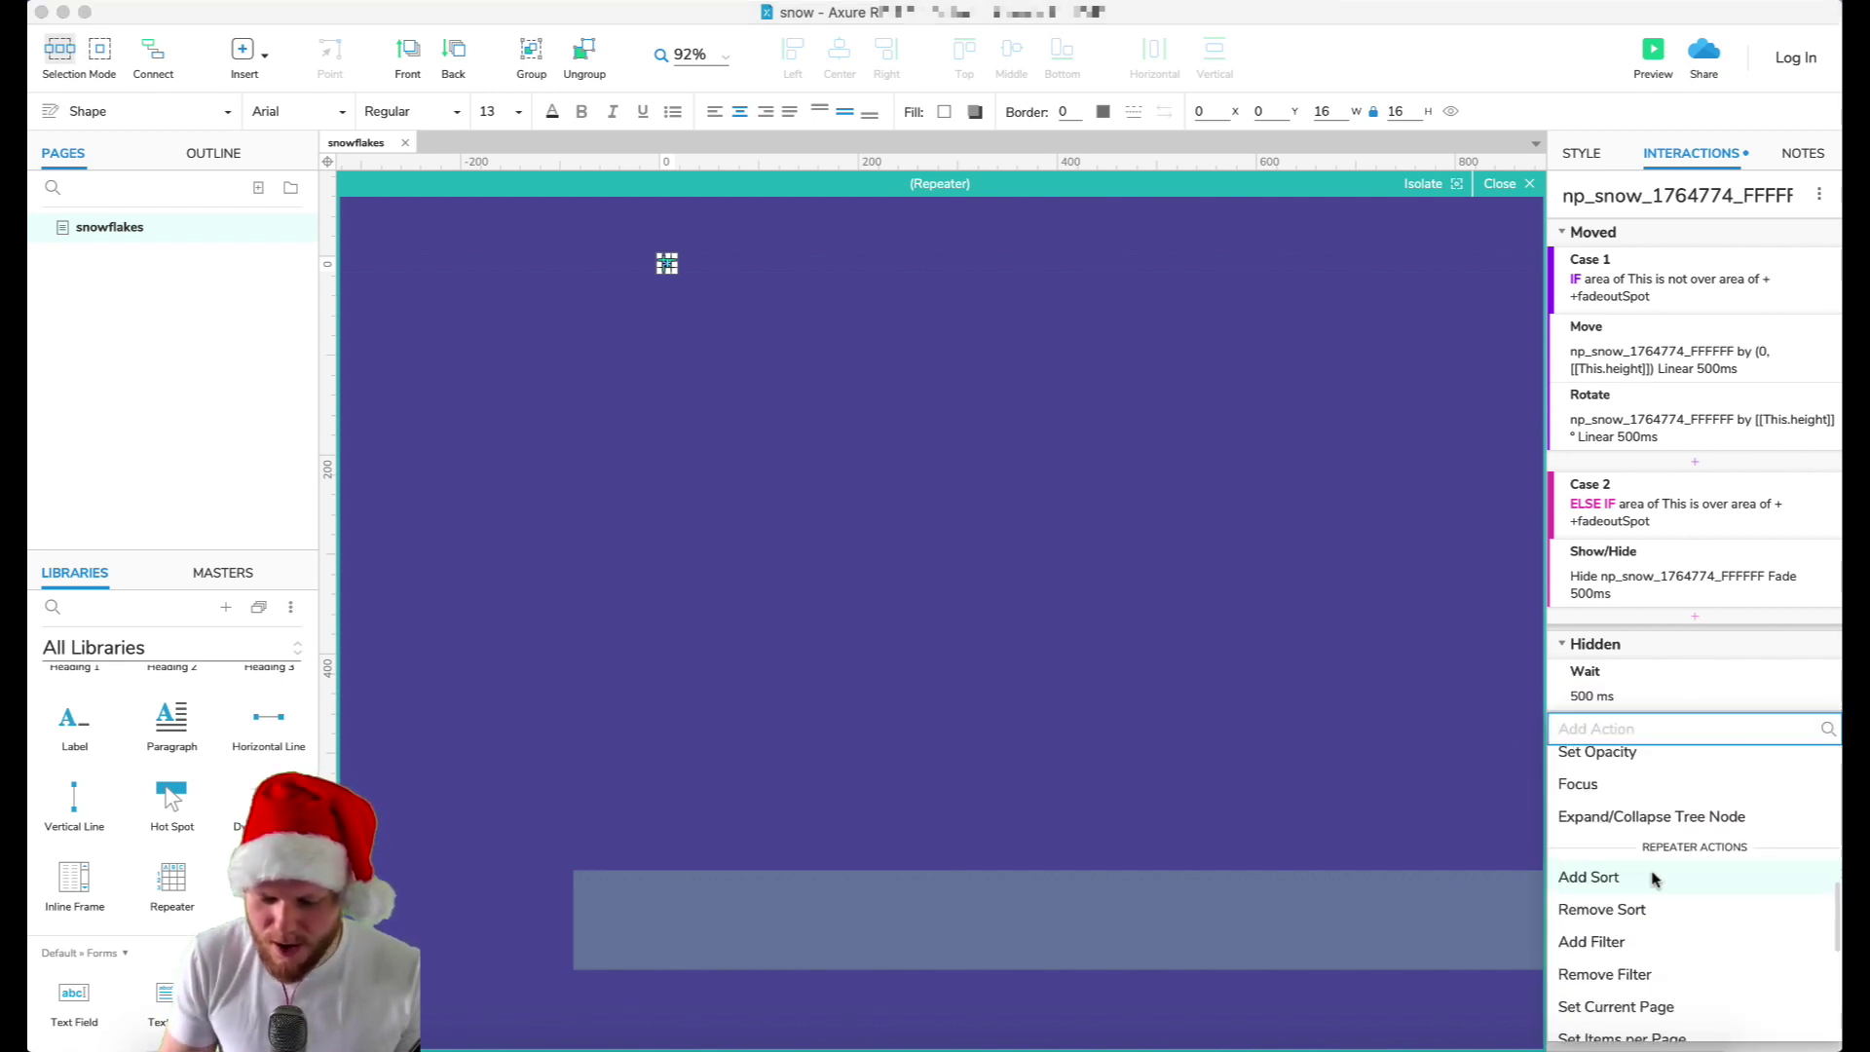
scroll(1652, 879, down, 3)
scroll(1655, 881, up, 2)
scroll(1660, 883, down, 2)
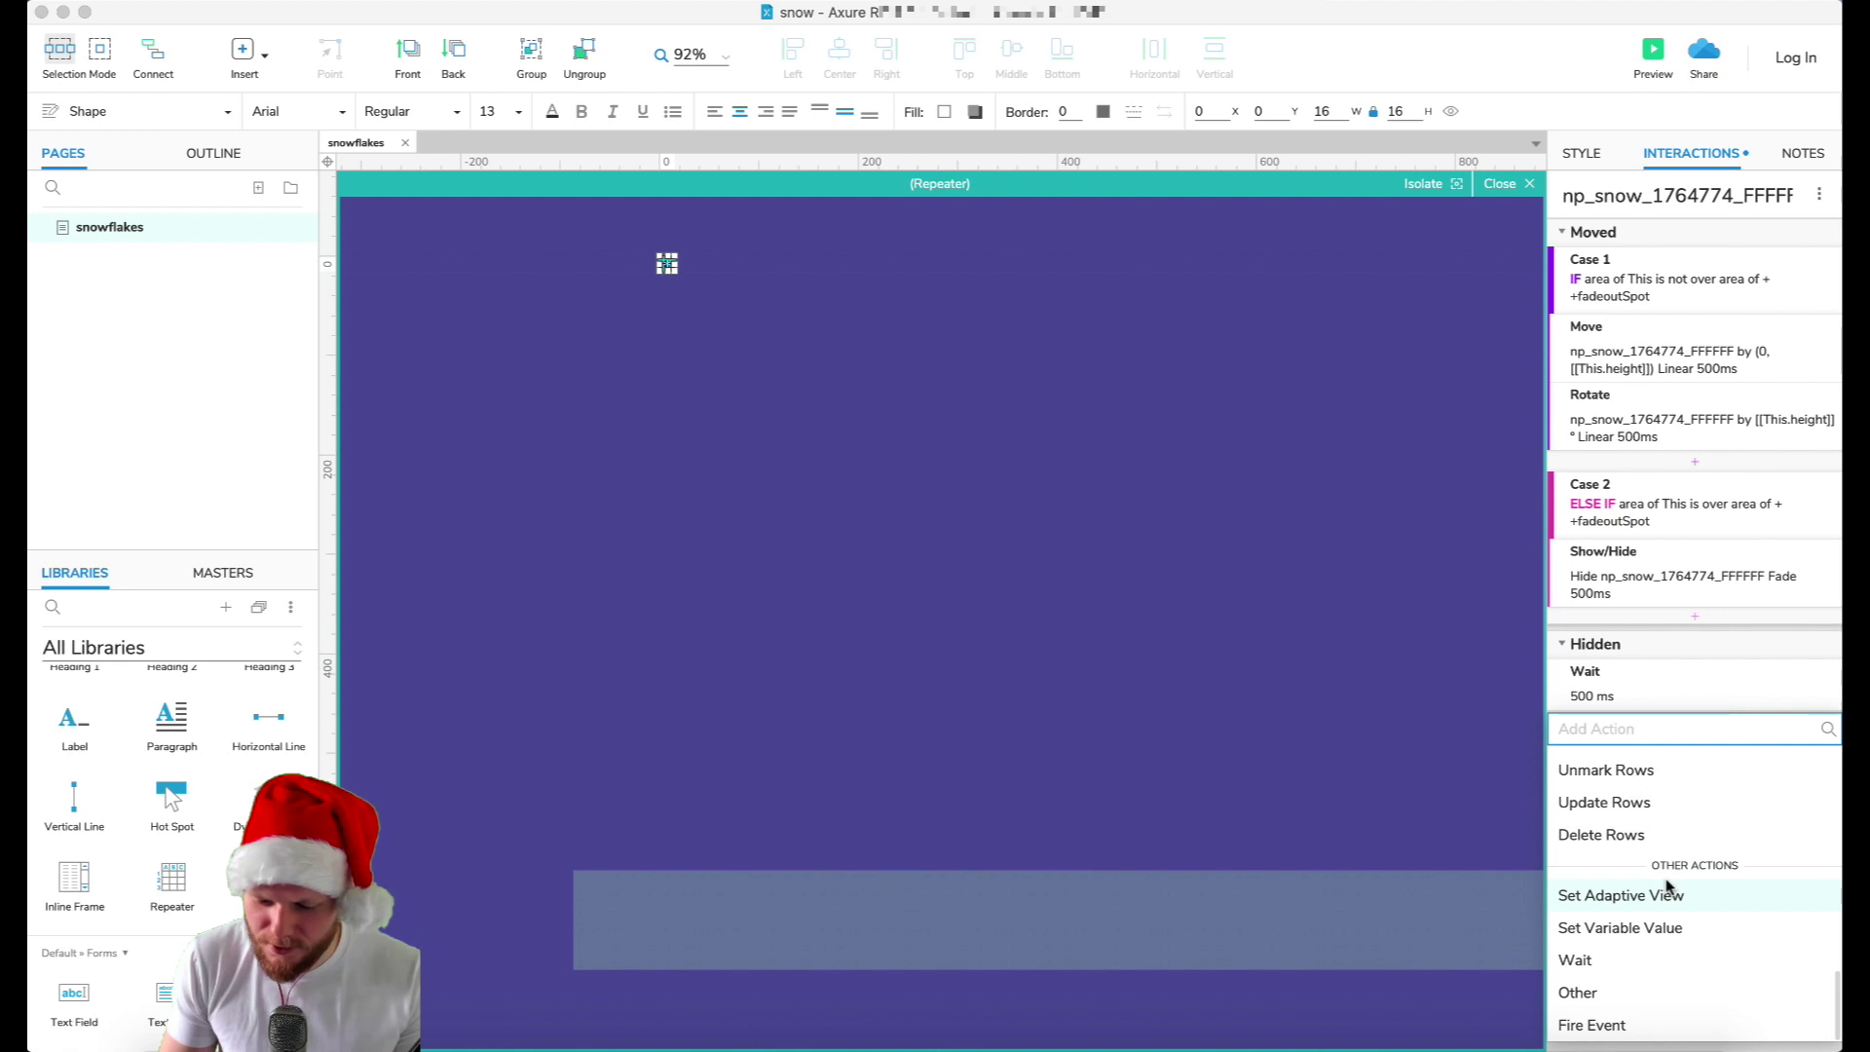
scroll(1667, 883, up, 4)
scroll(1655, 857, down, 3)
click(1639, 776)
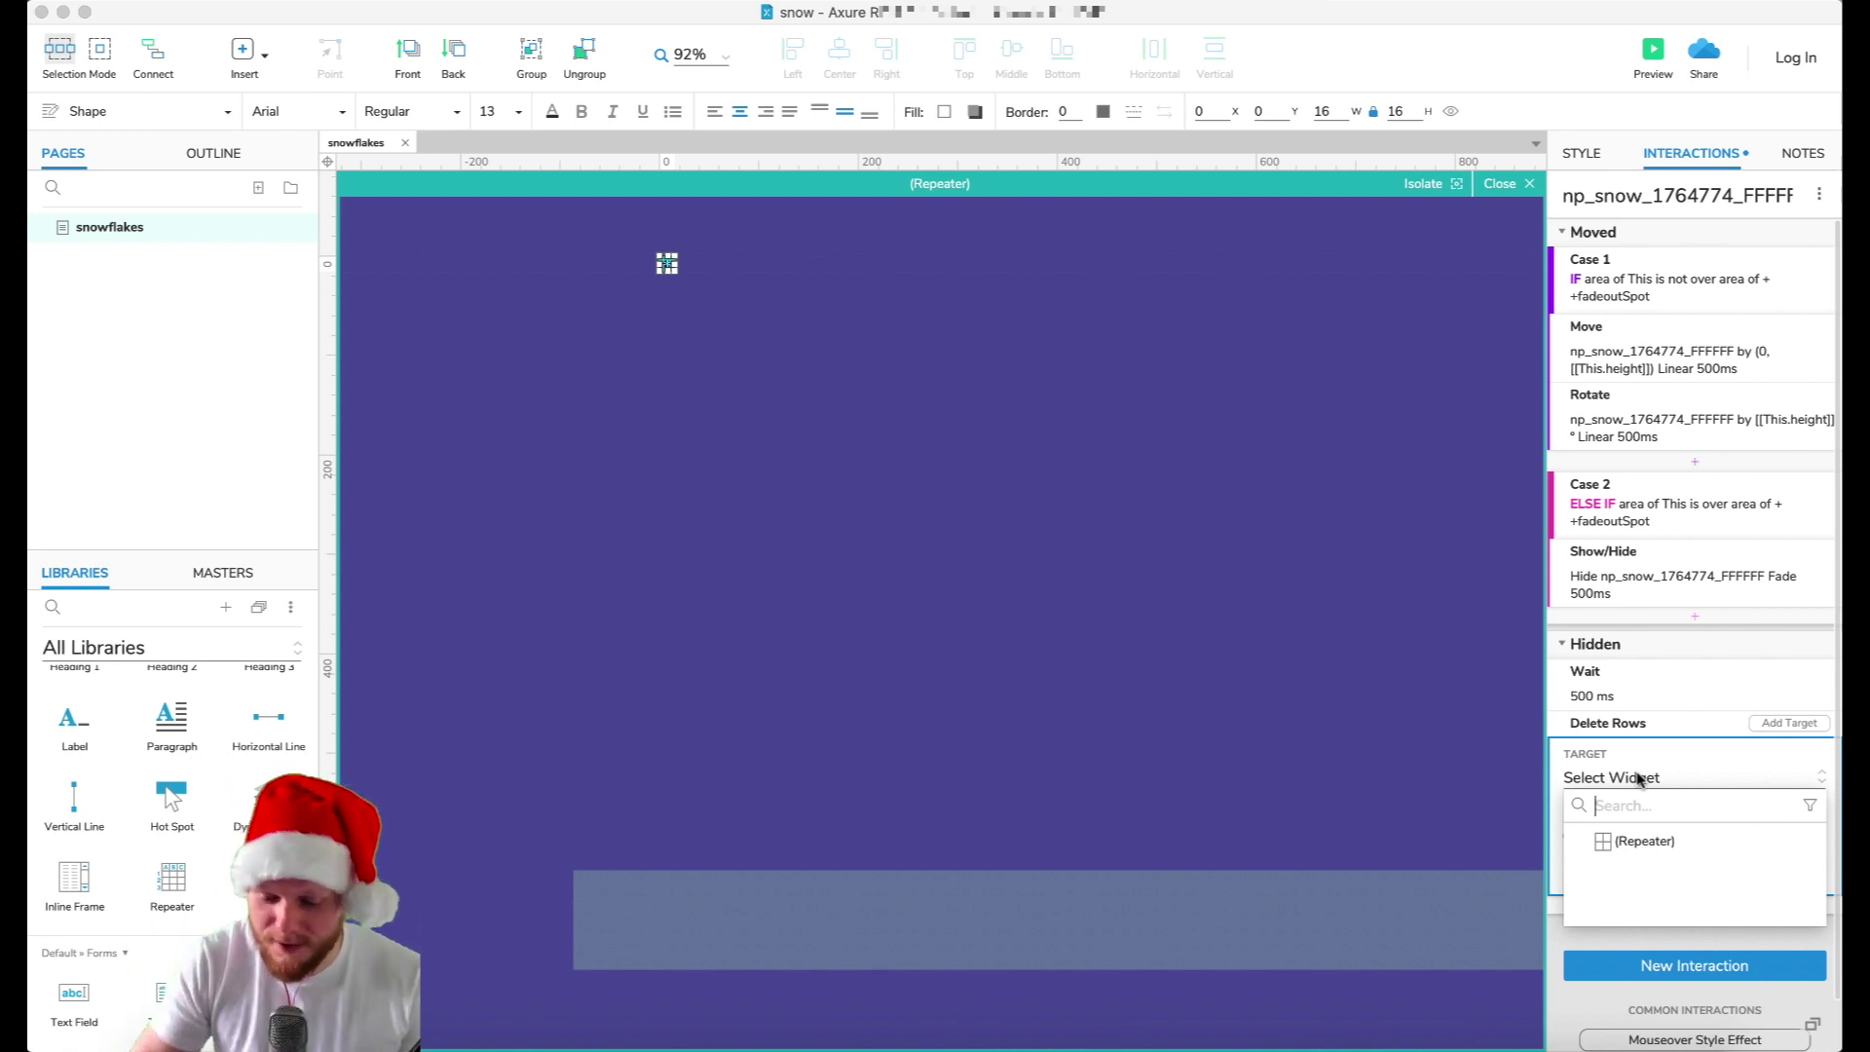
click(1624, 843)
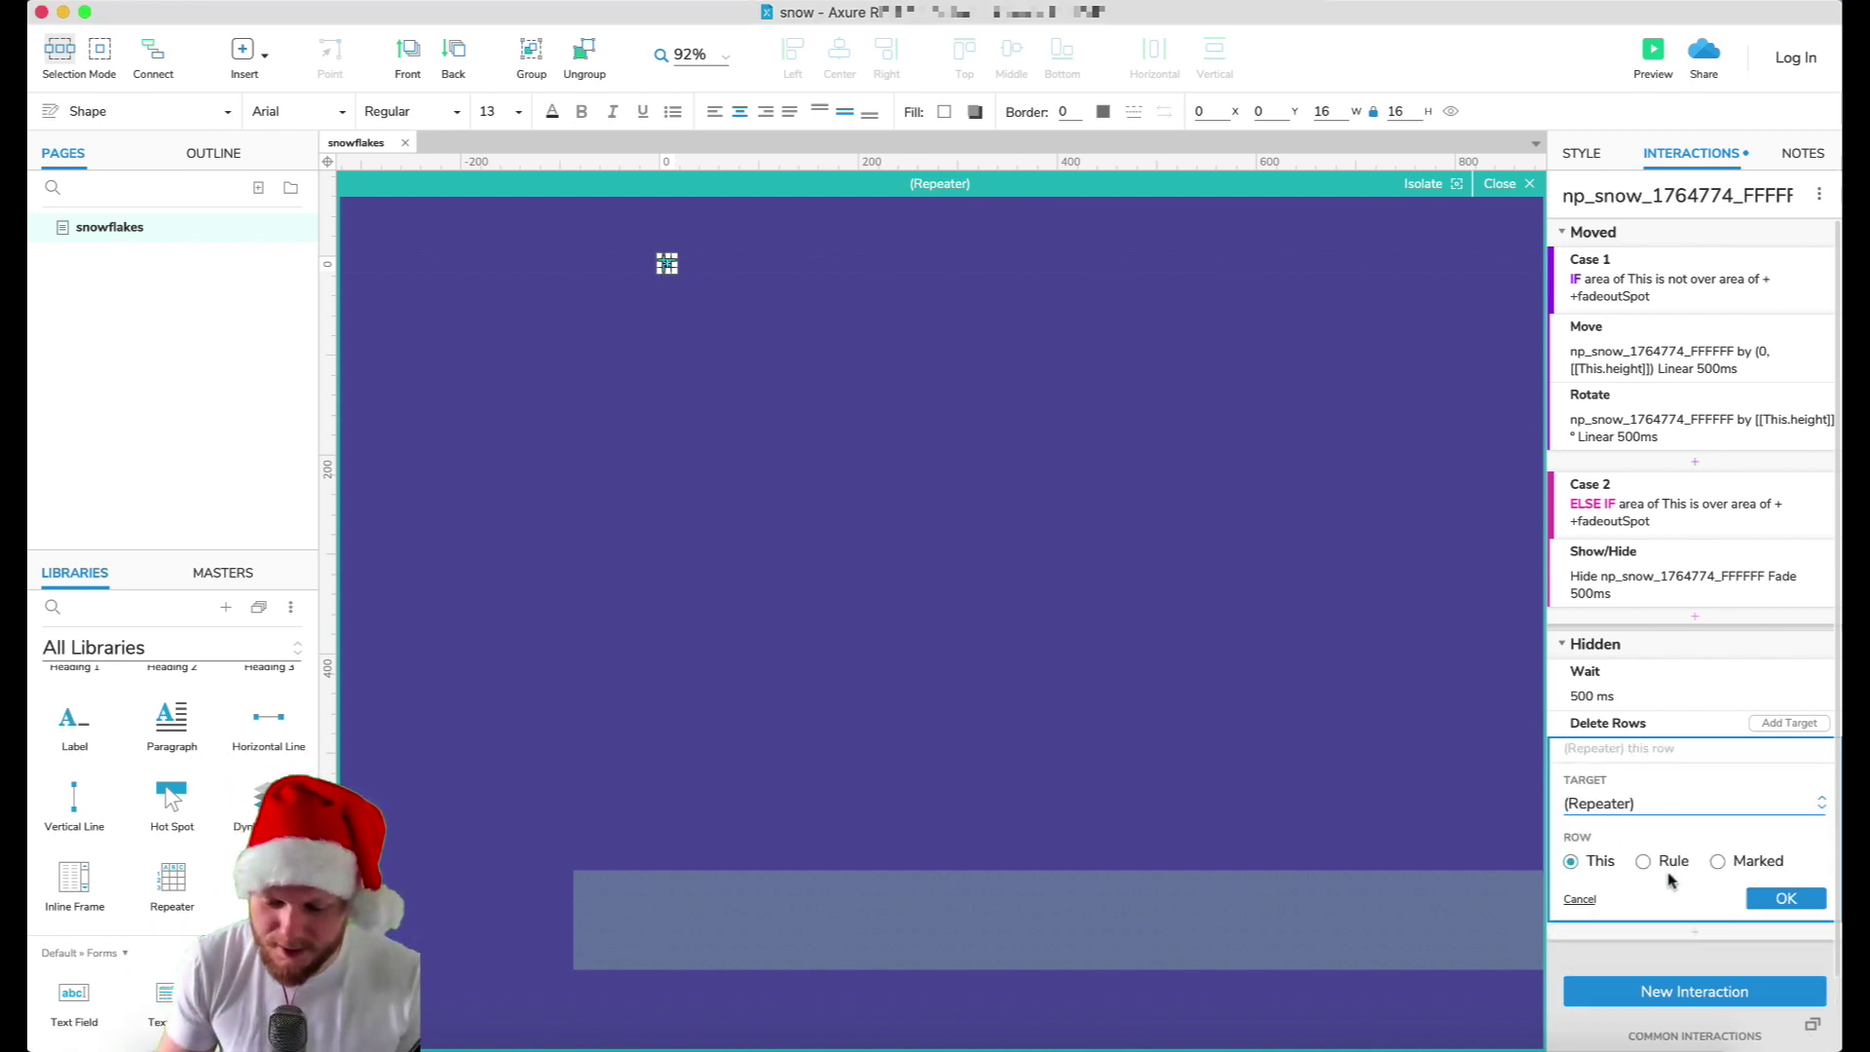
click(1782, 897)
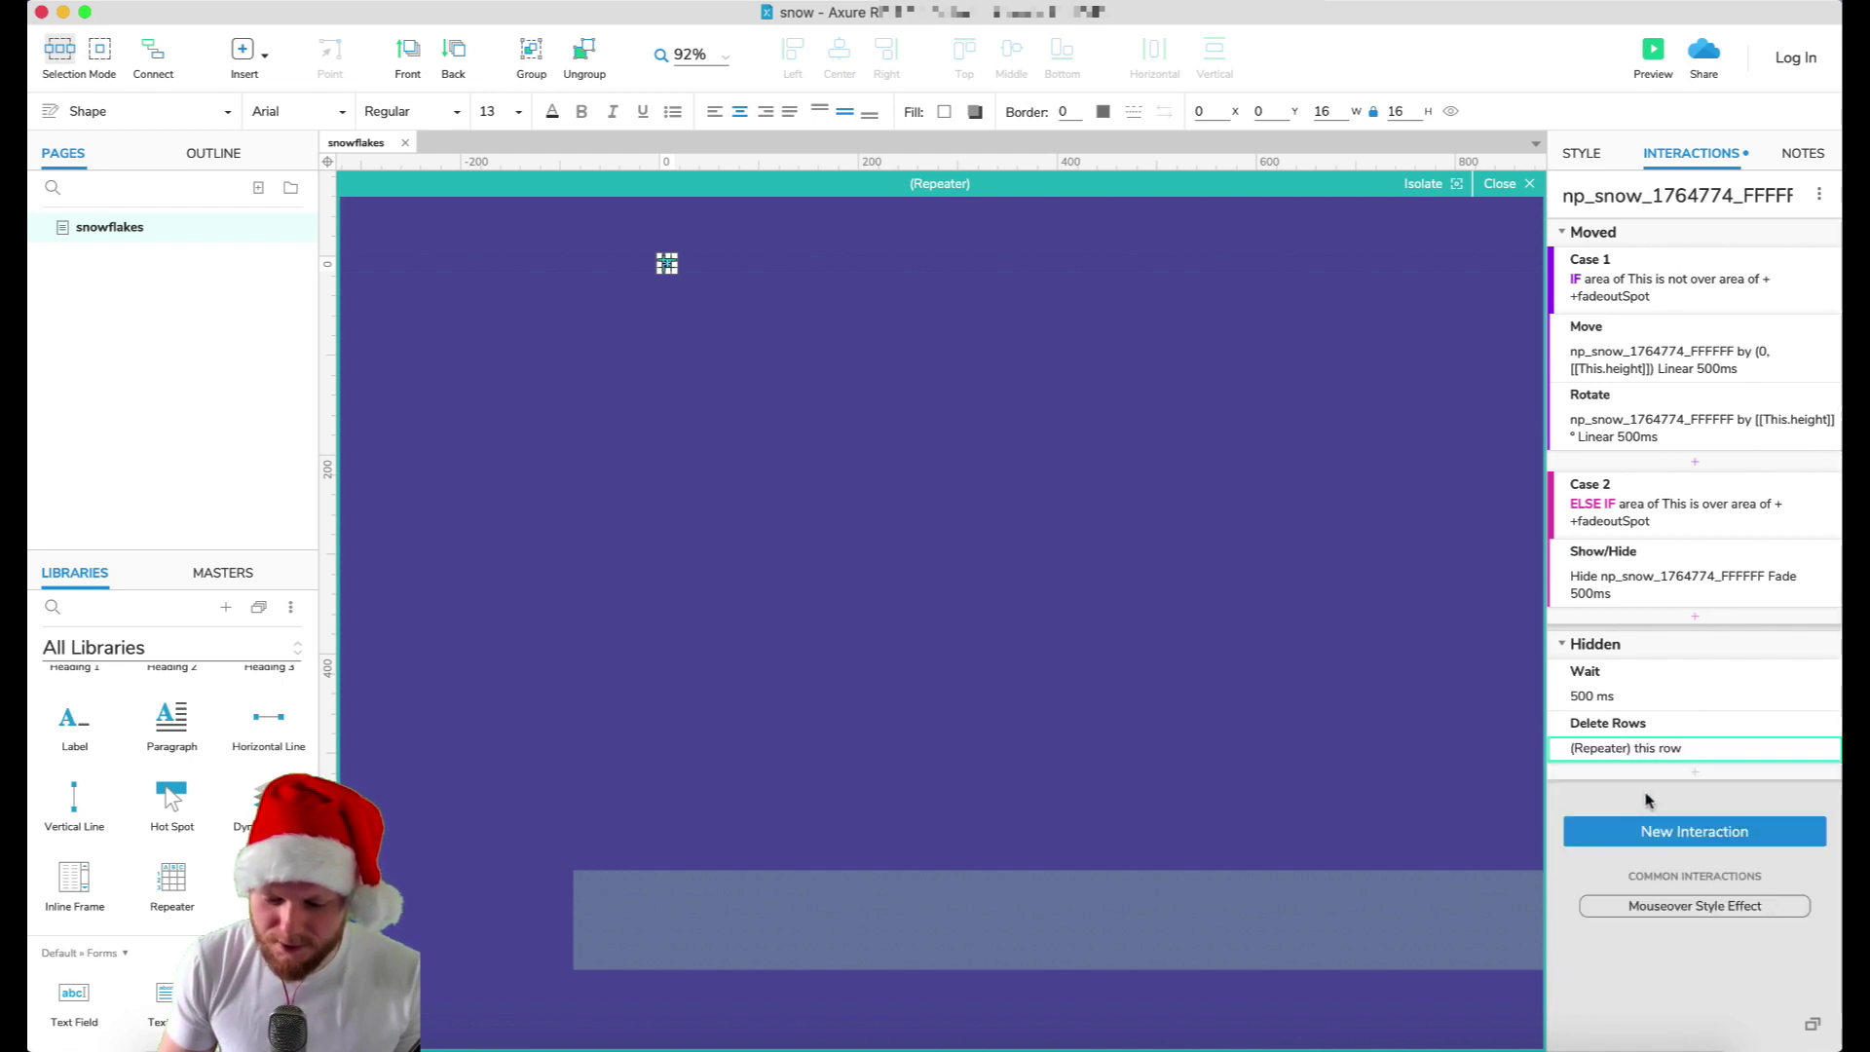
- Add an Add Rows action targeting the repeater and open the new row's Size value editor
click(1694, 774)
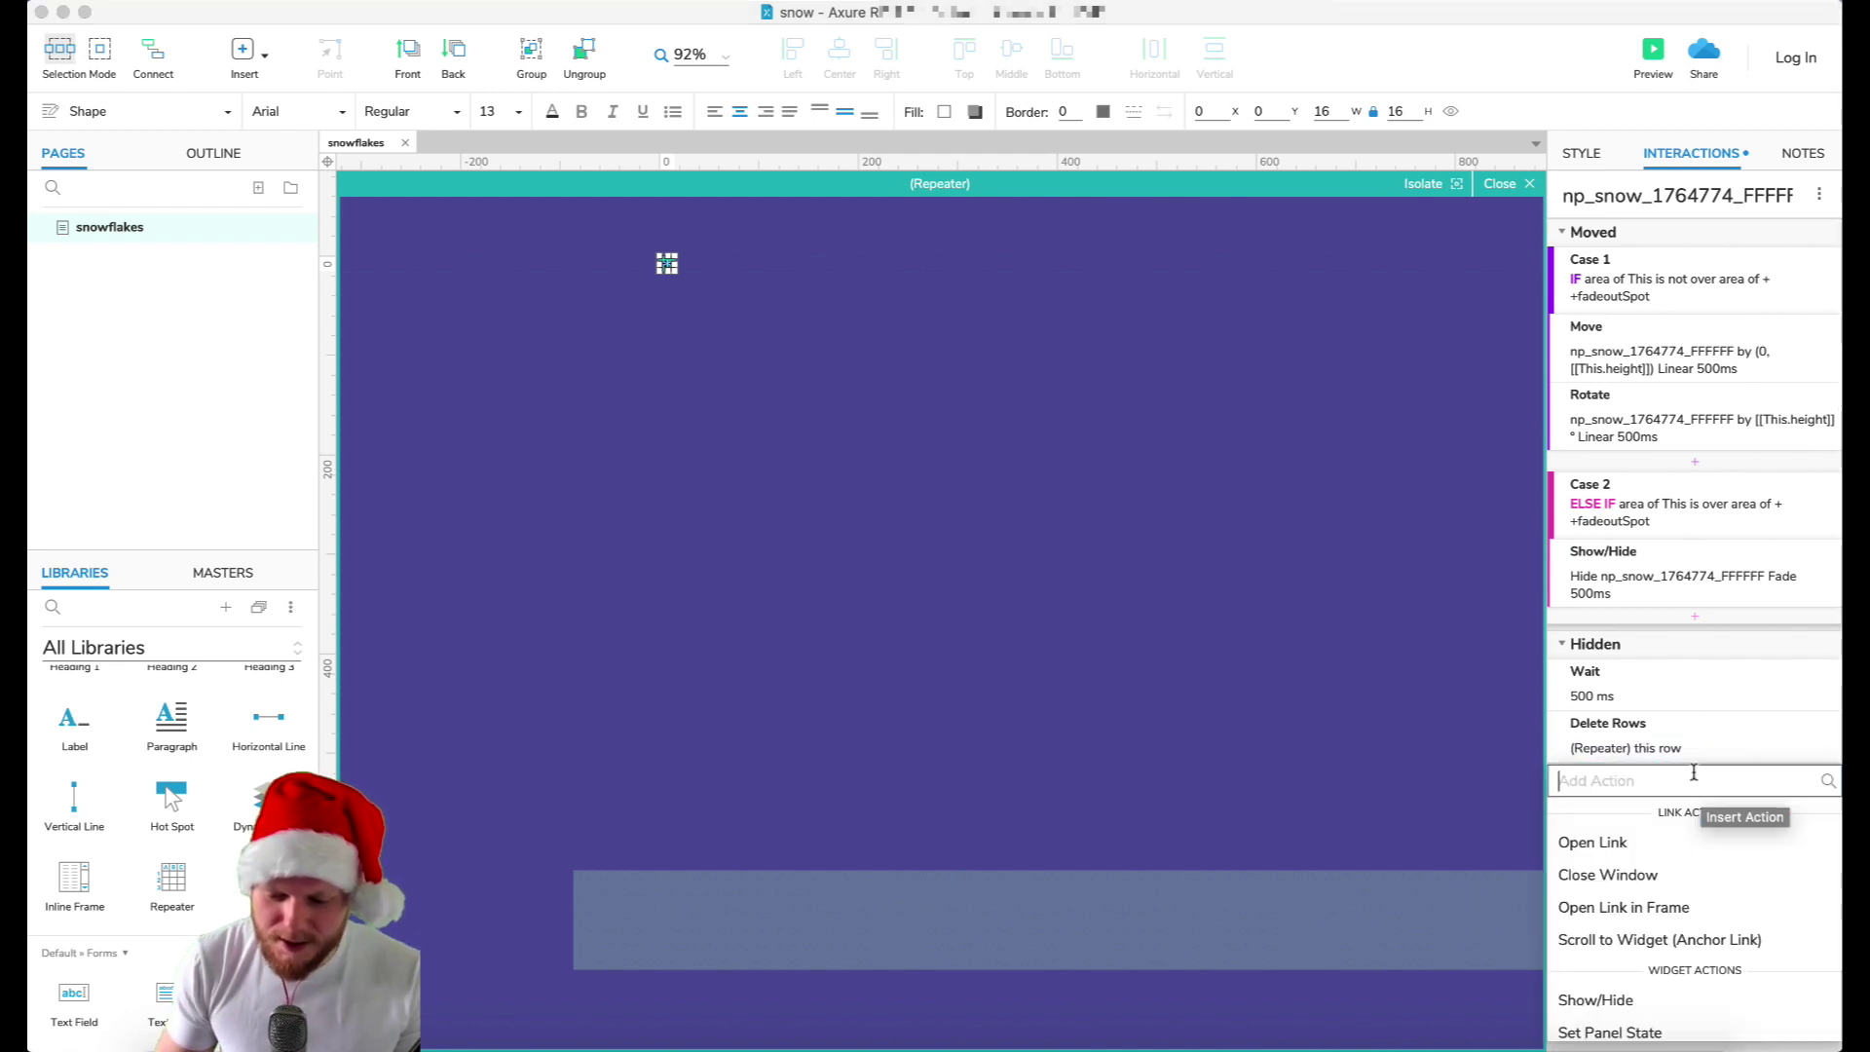
scroll(1669, 876, down, 15)
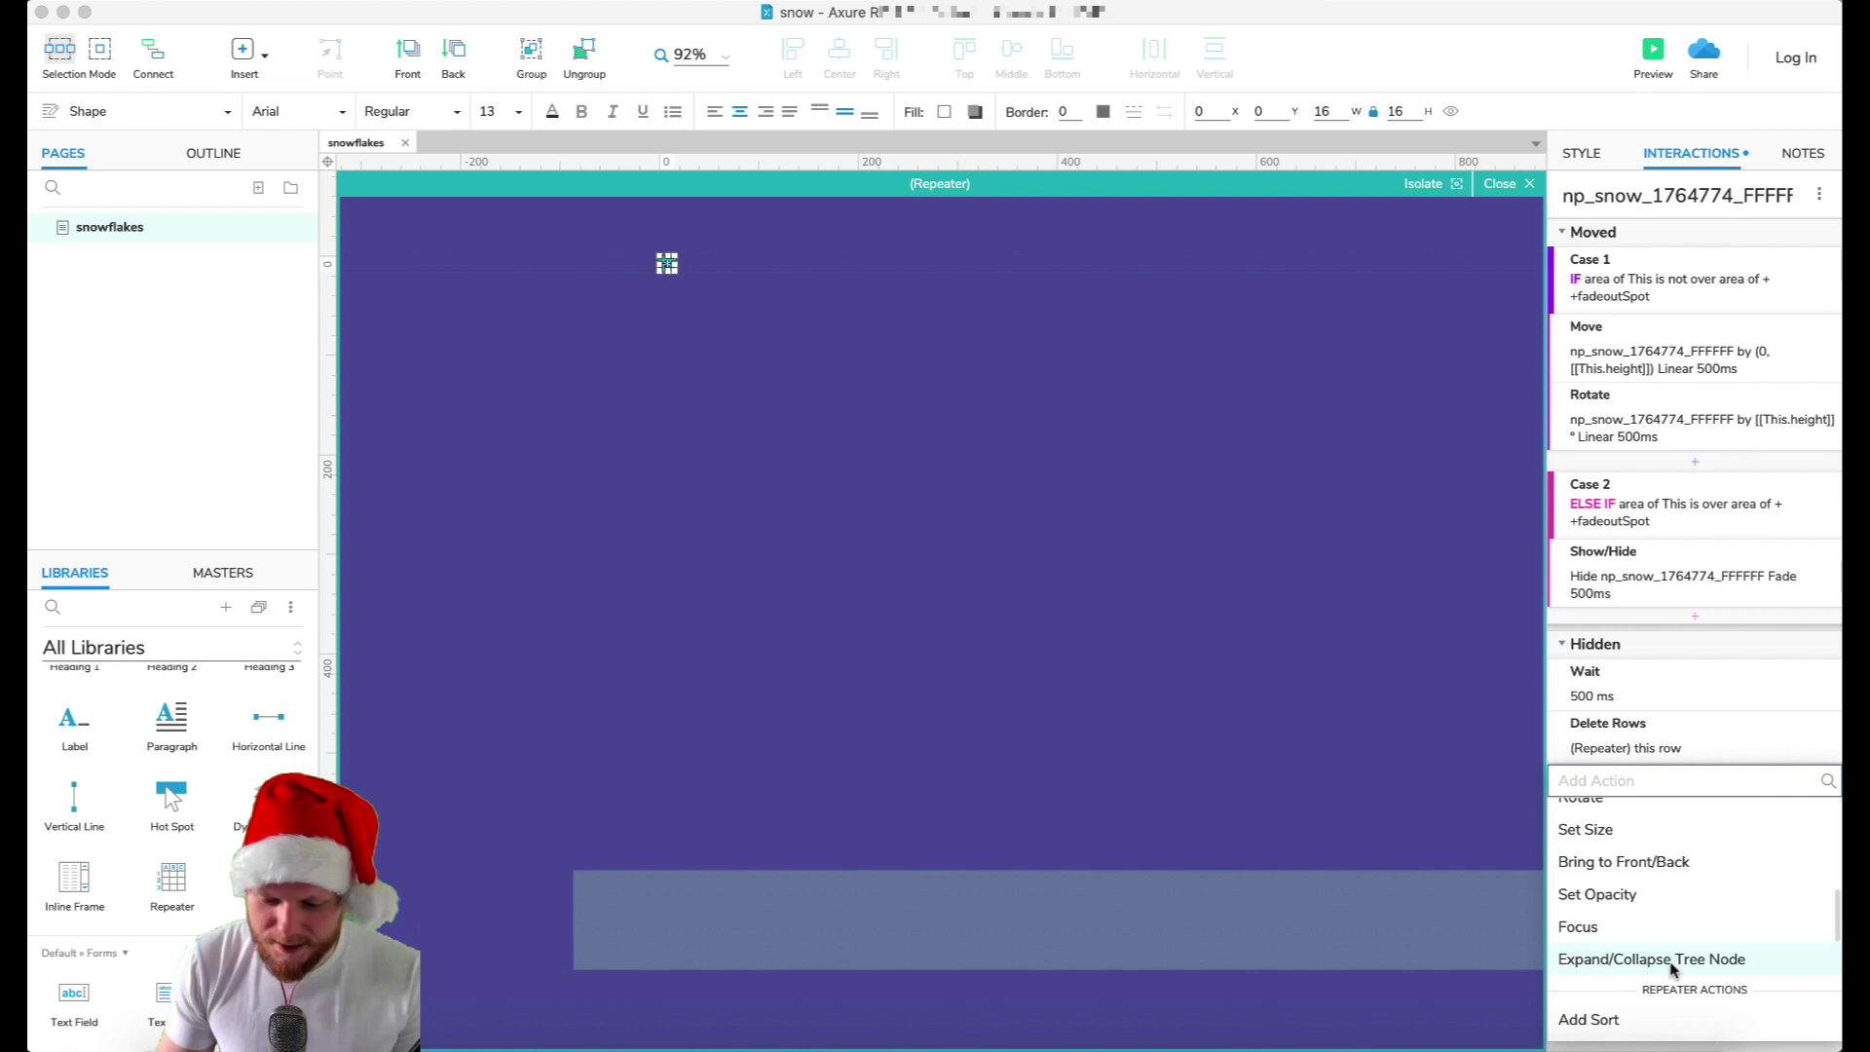
scroll(1671, 964, down, 3)
click(1646, 839)
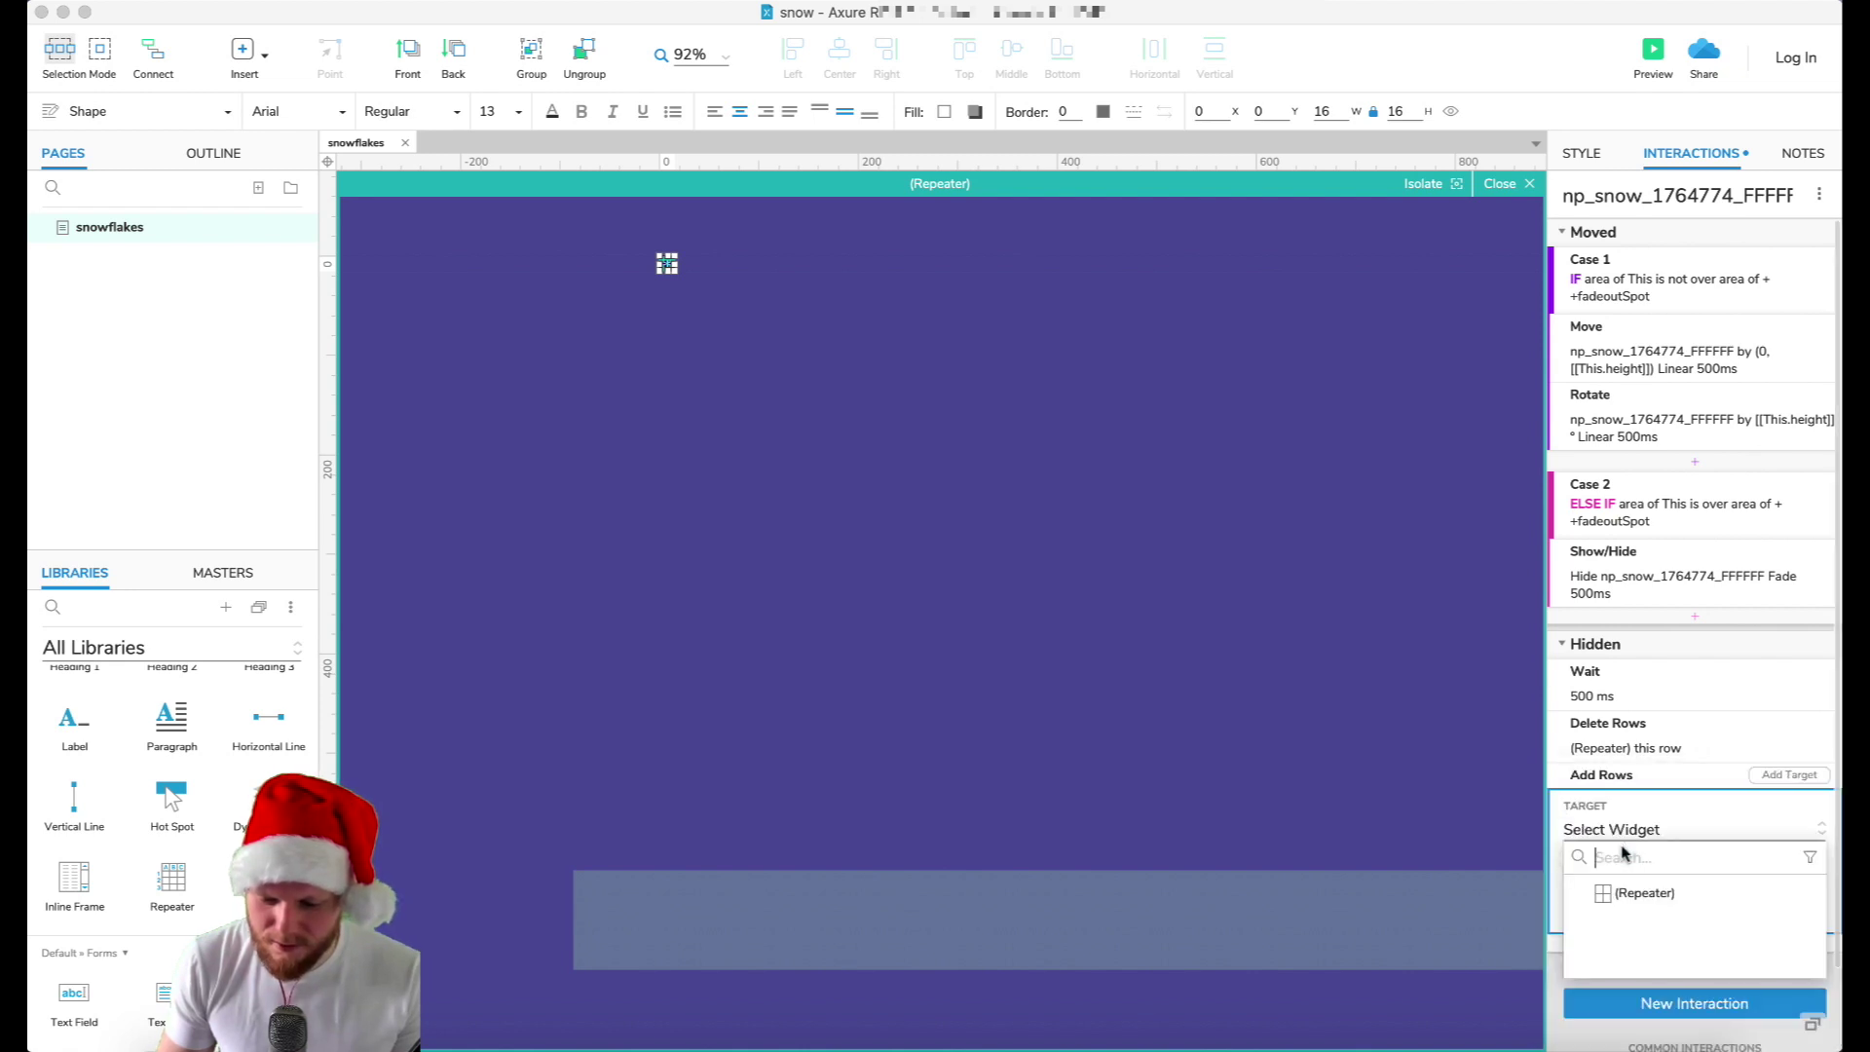
click(1663, 892)
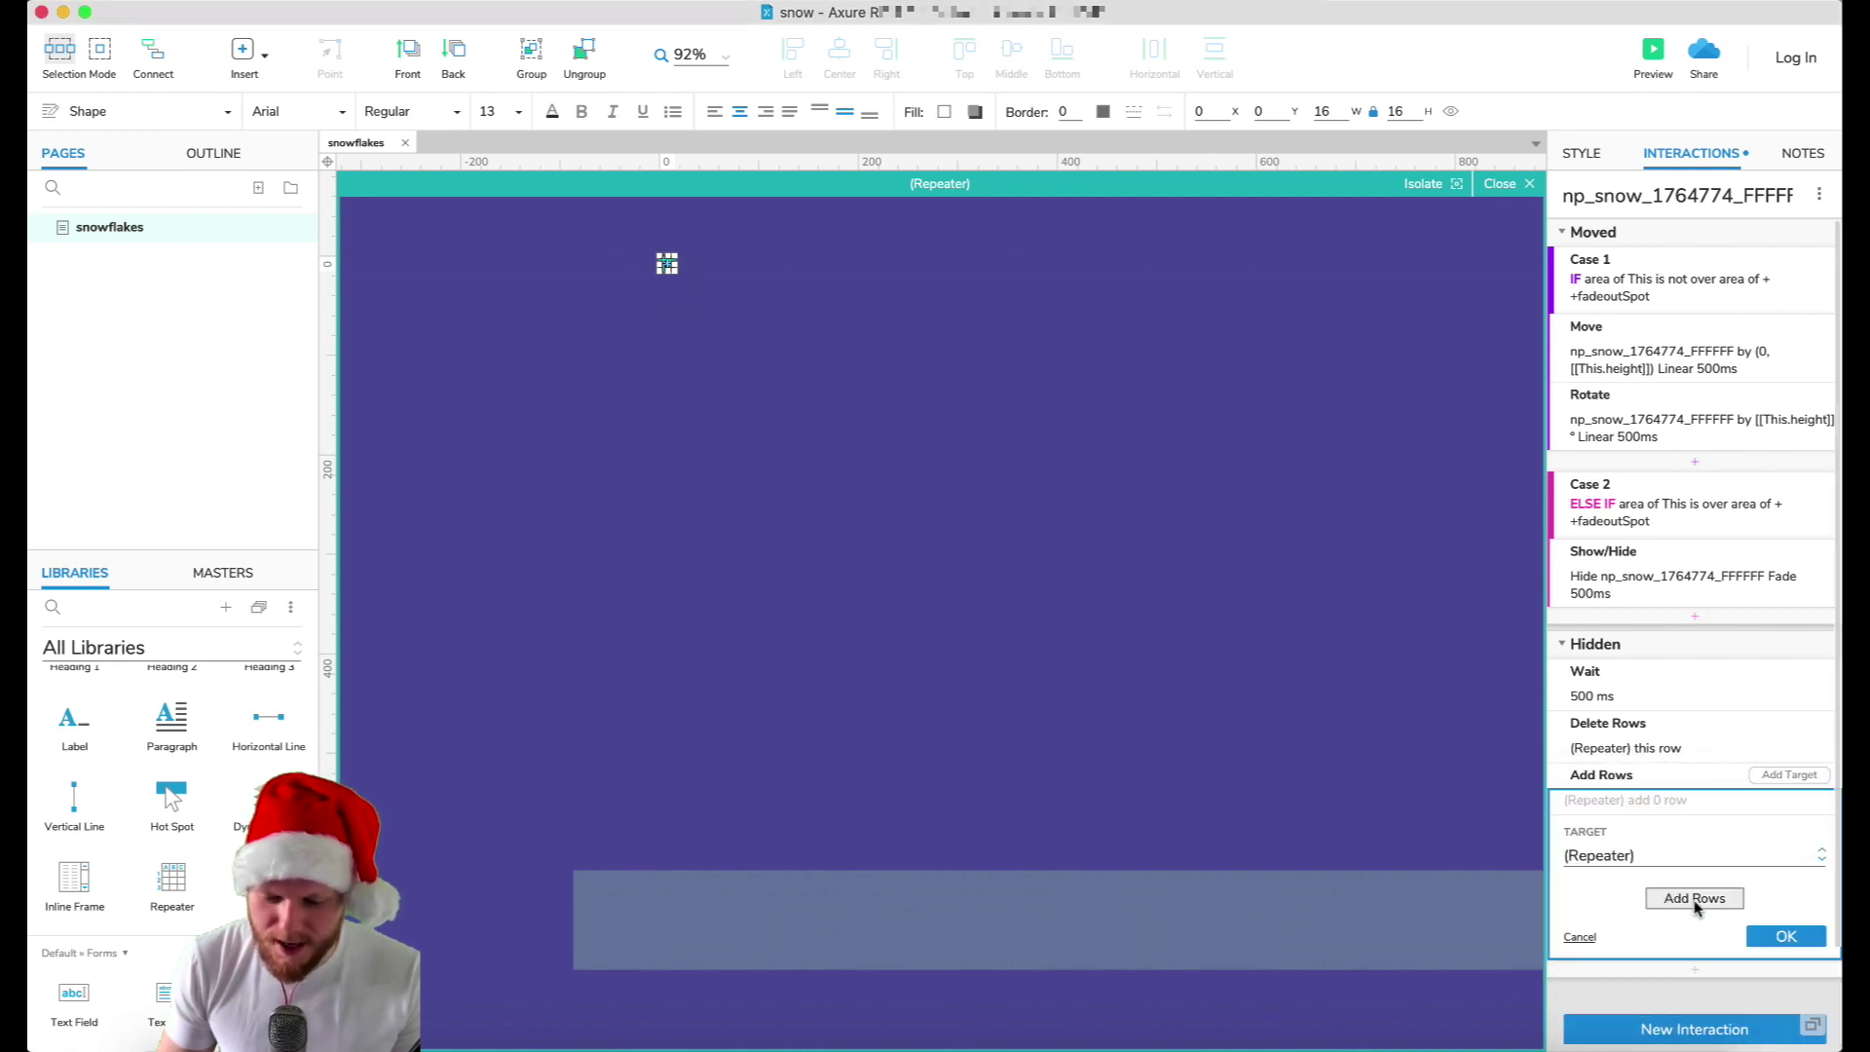
click(1694, 898)
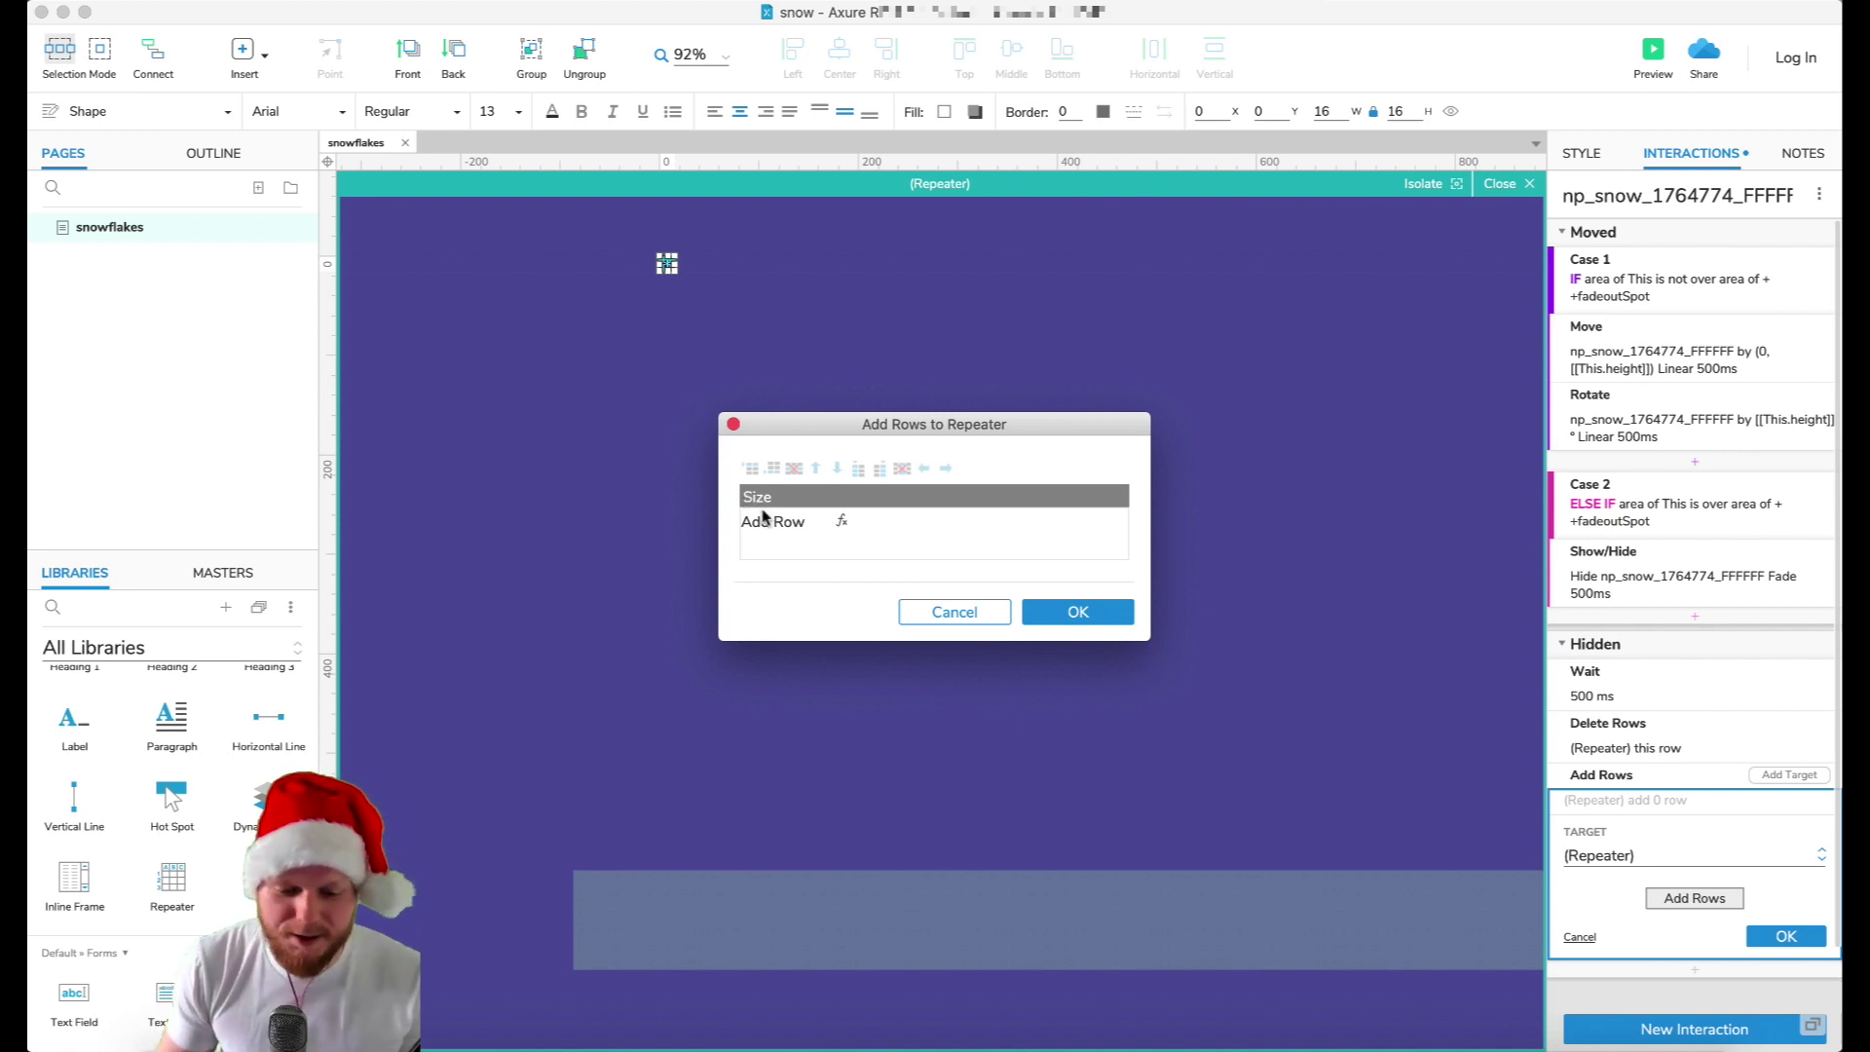
click(841, 521)
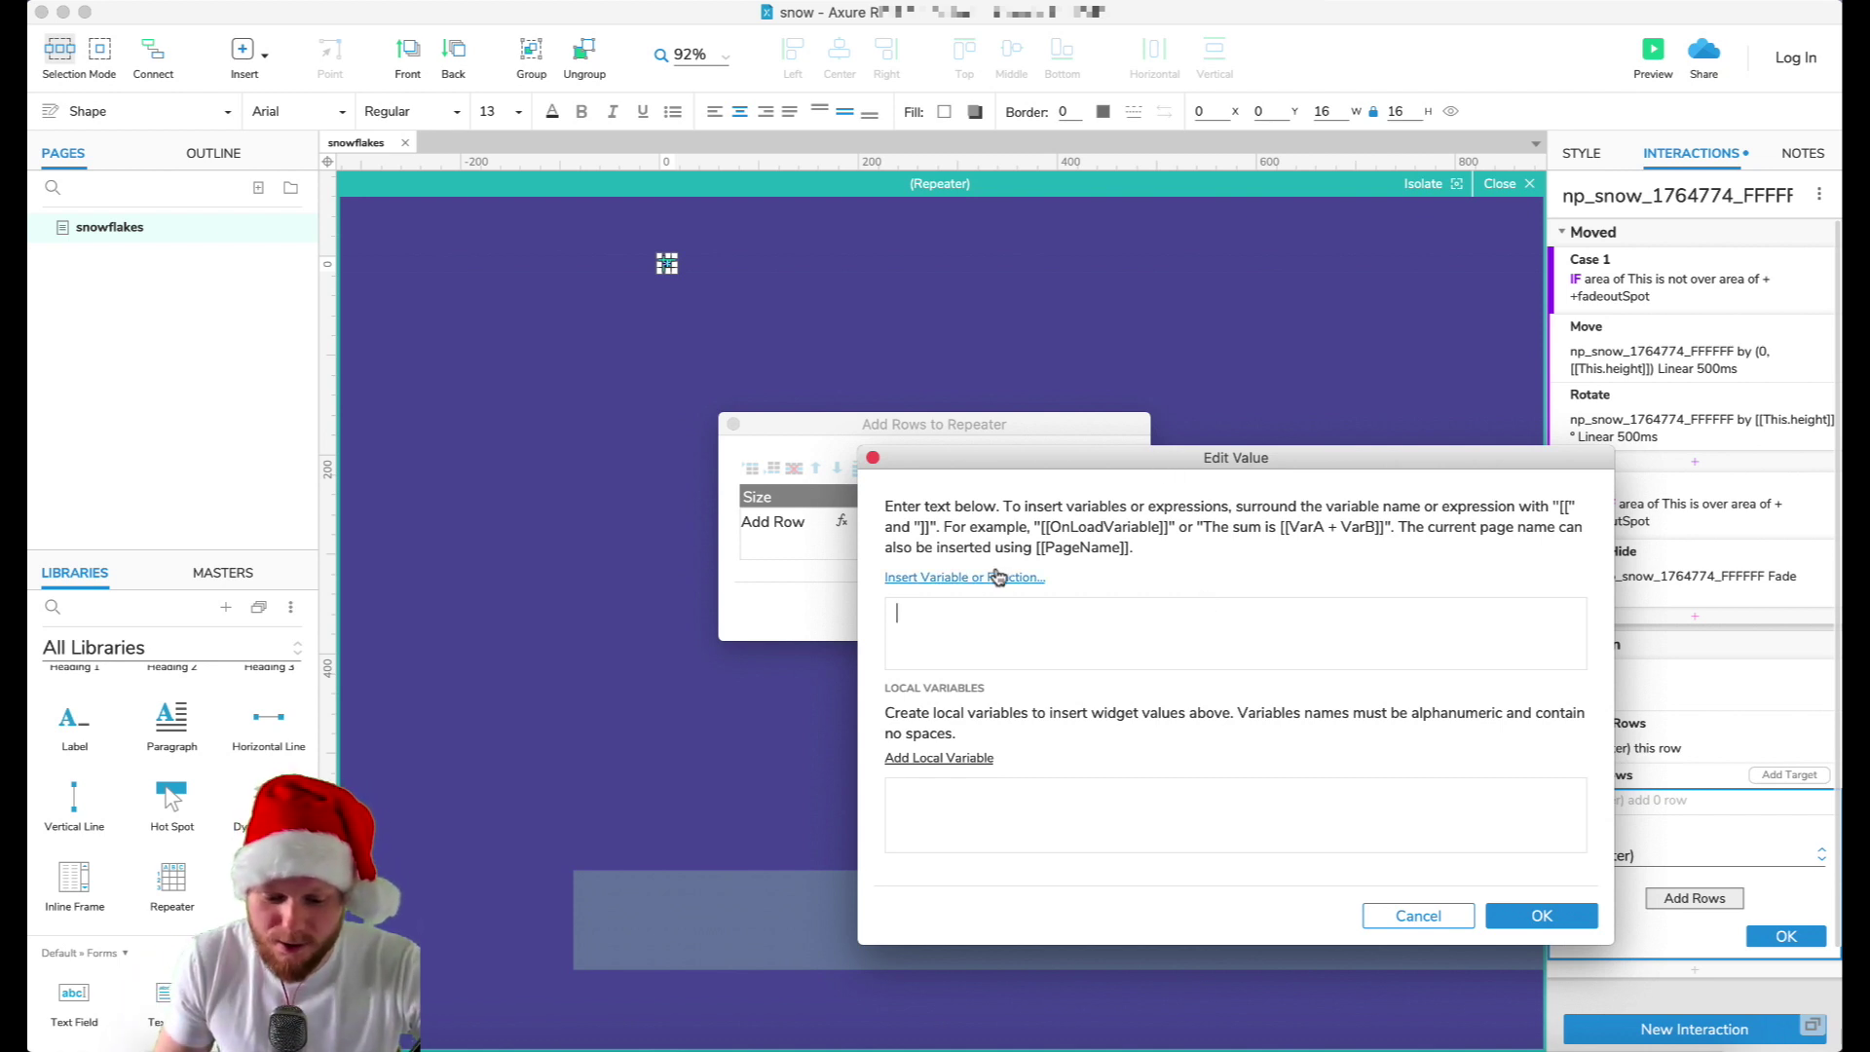
- Build the Size expression from Math.random()*10 and begin wrapping it in Math.floor
click(944, 578)
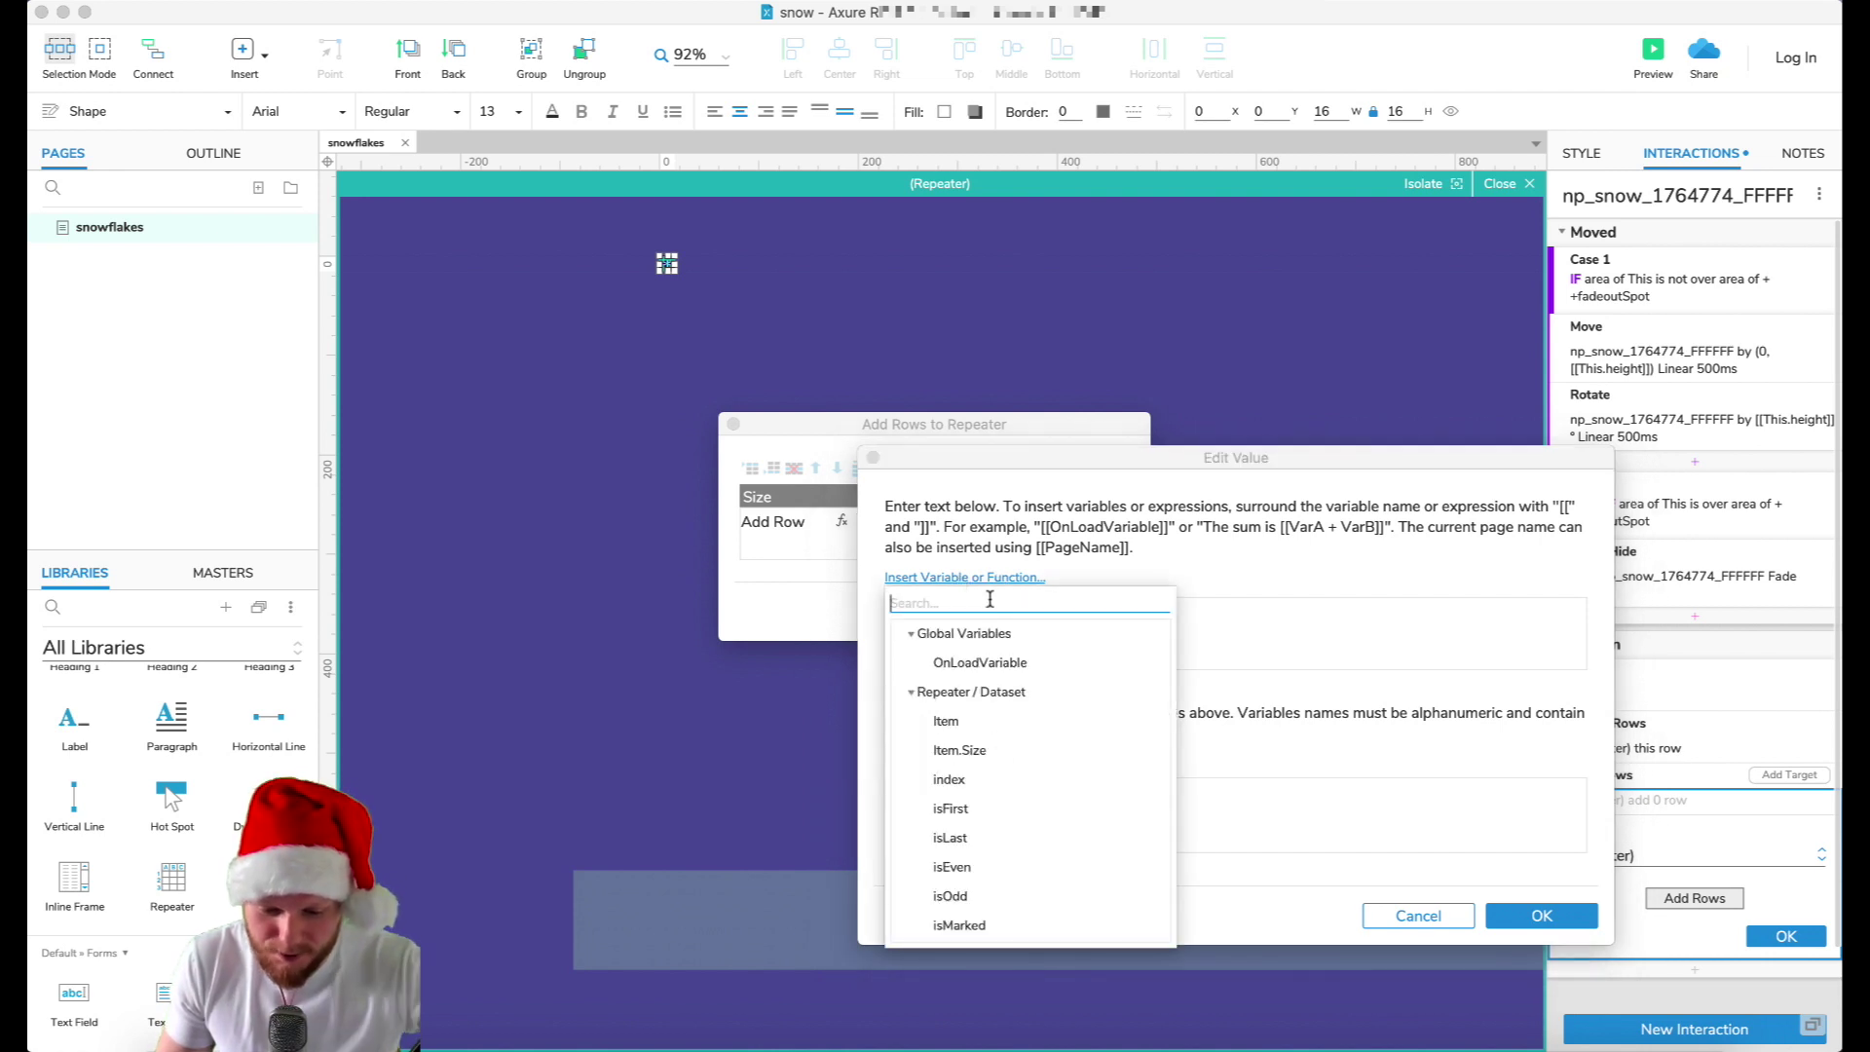
text(random)
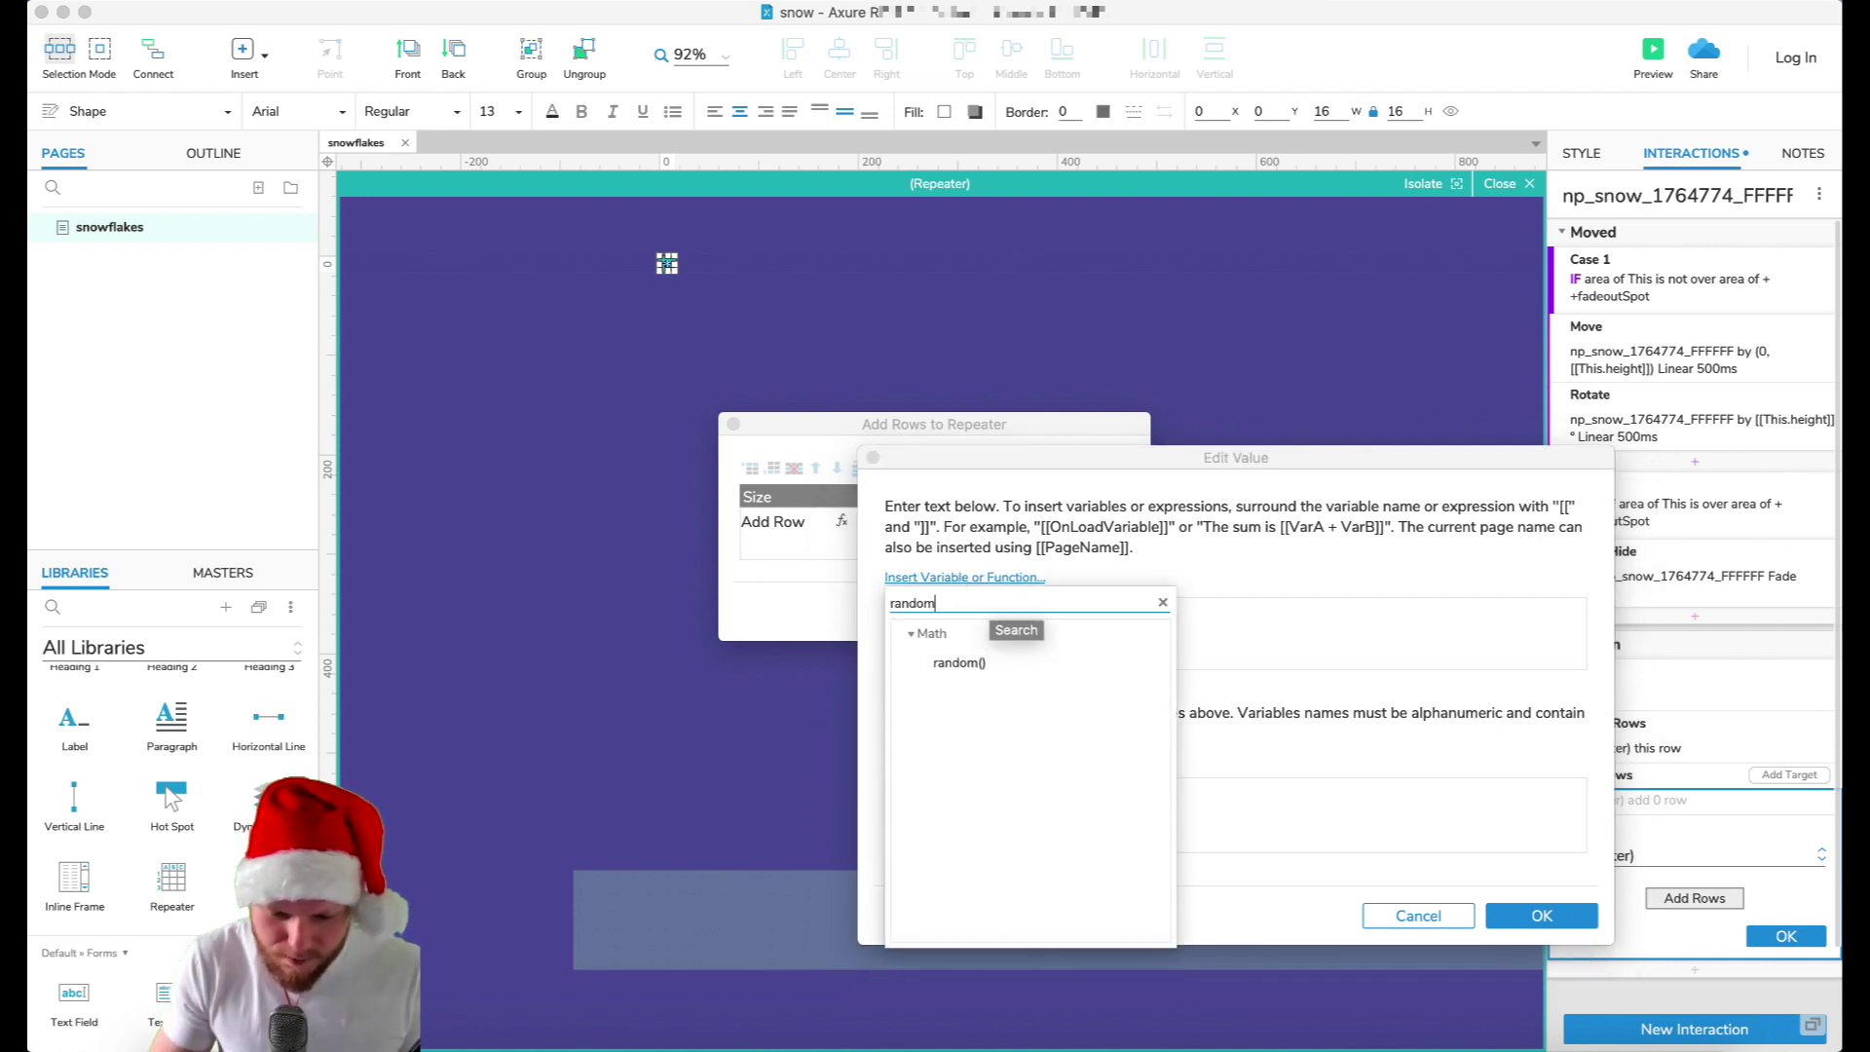
click(959, 663)
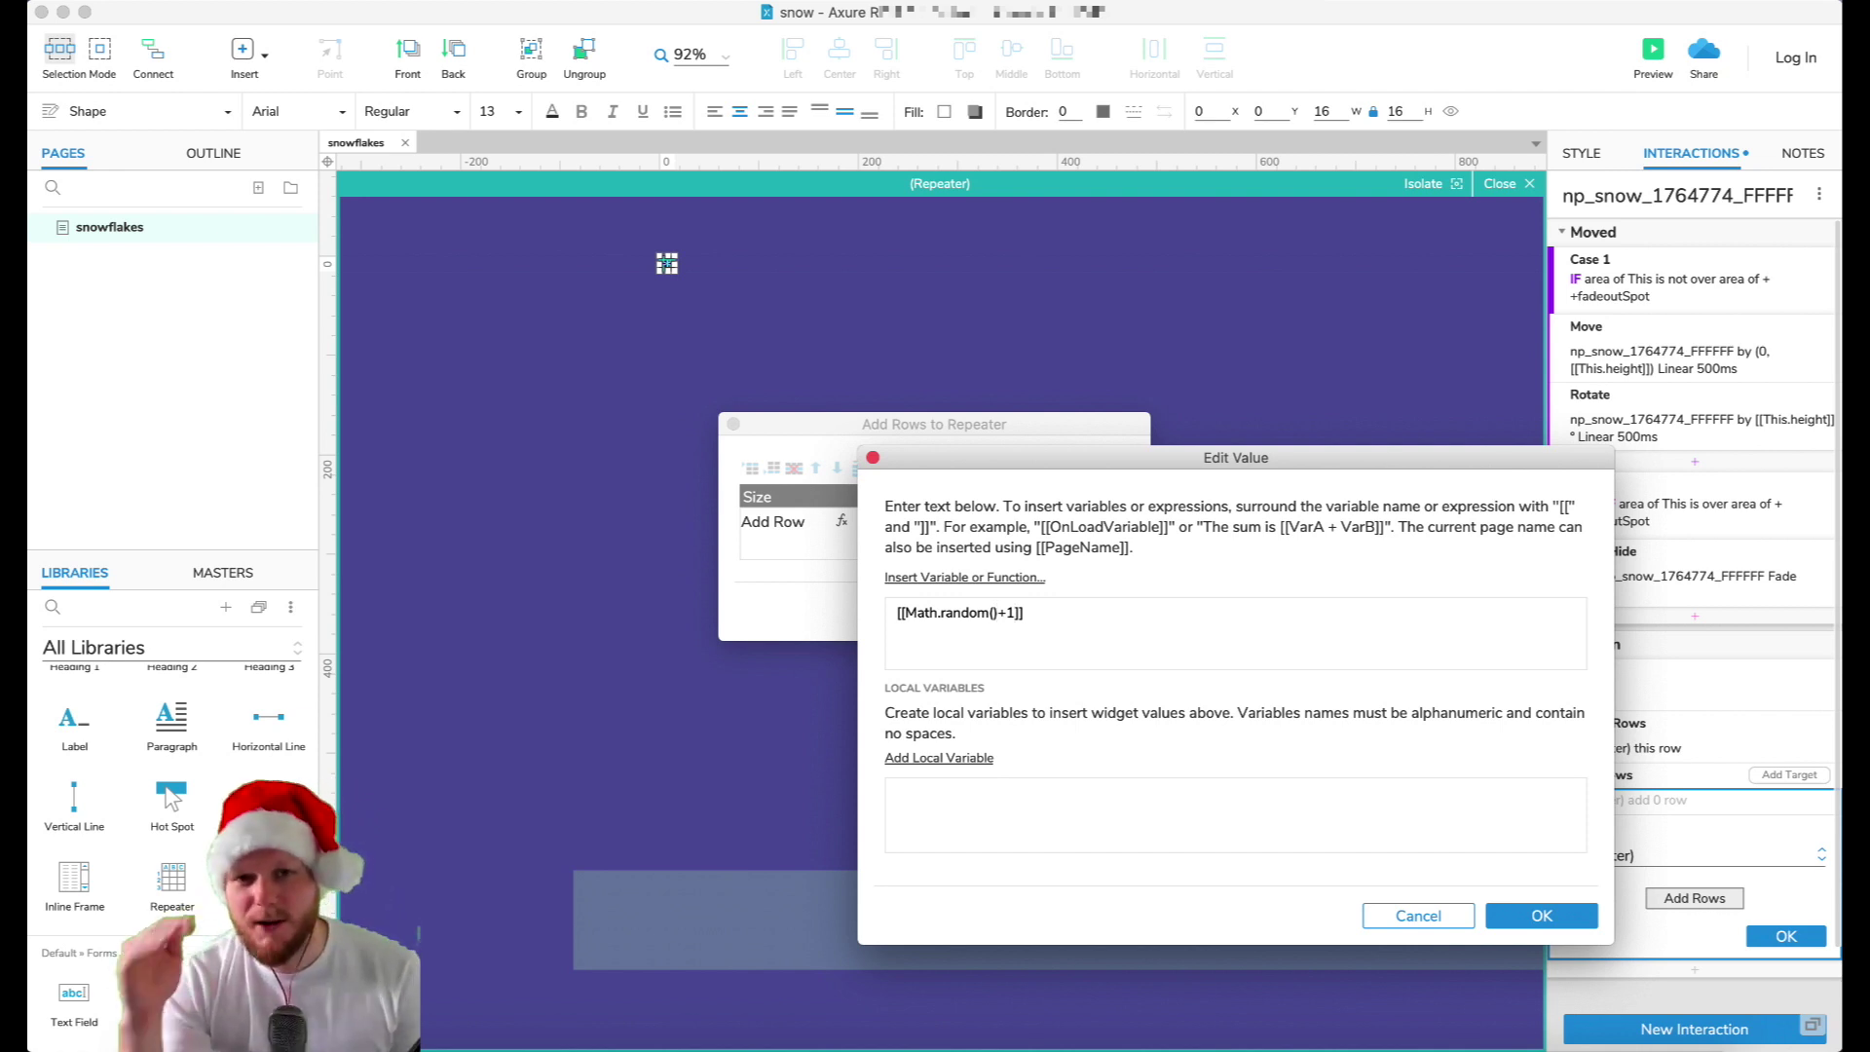
click(995, 612)
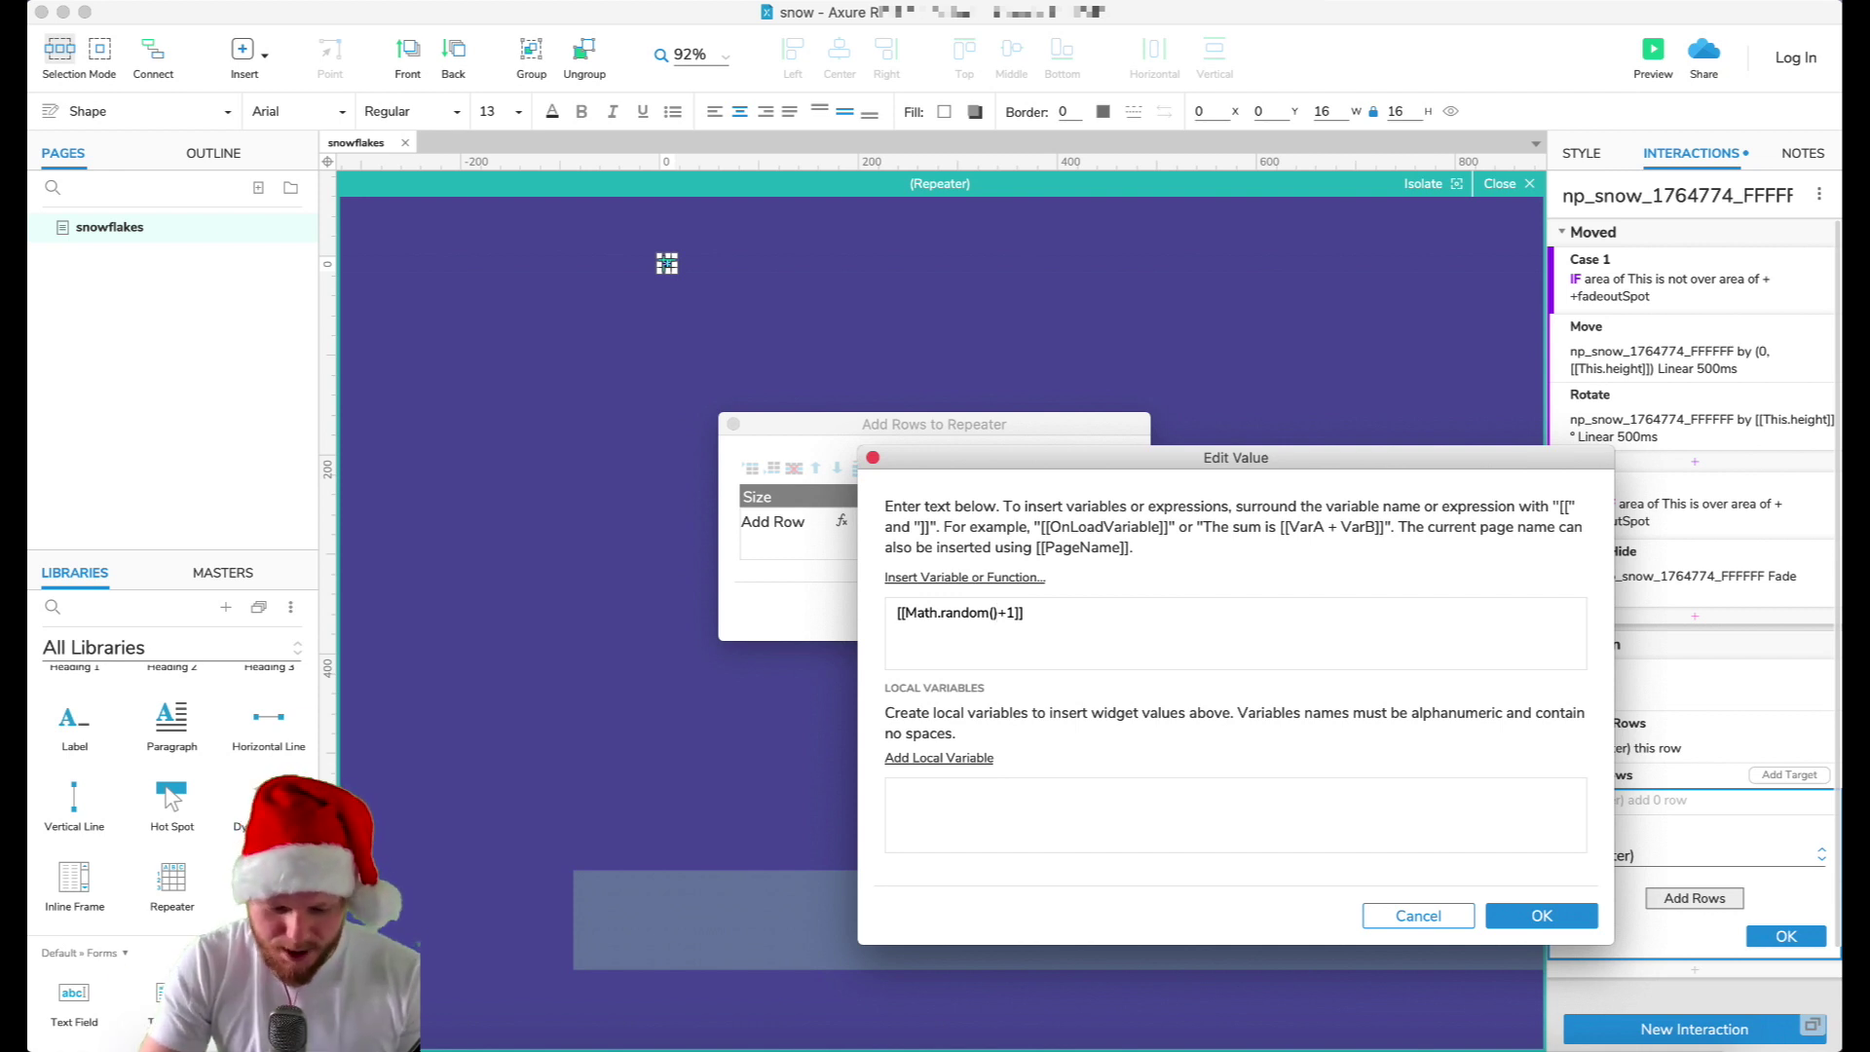
text(*10)
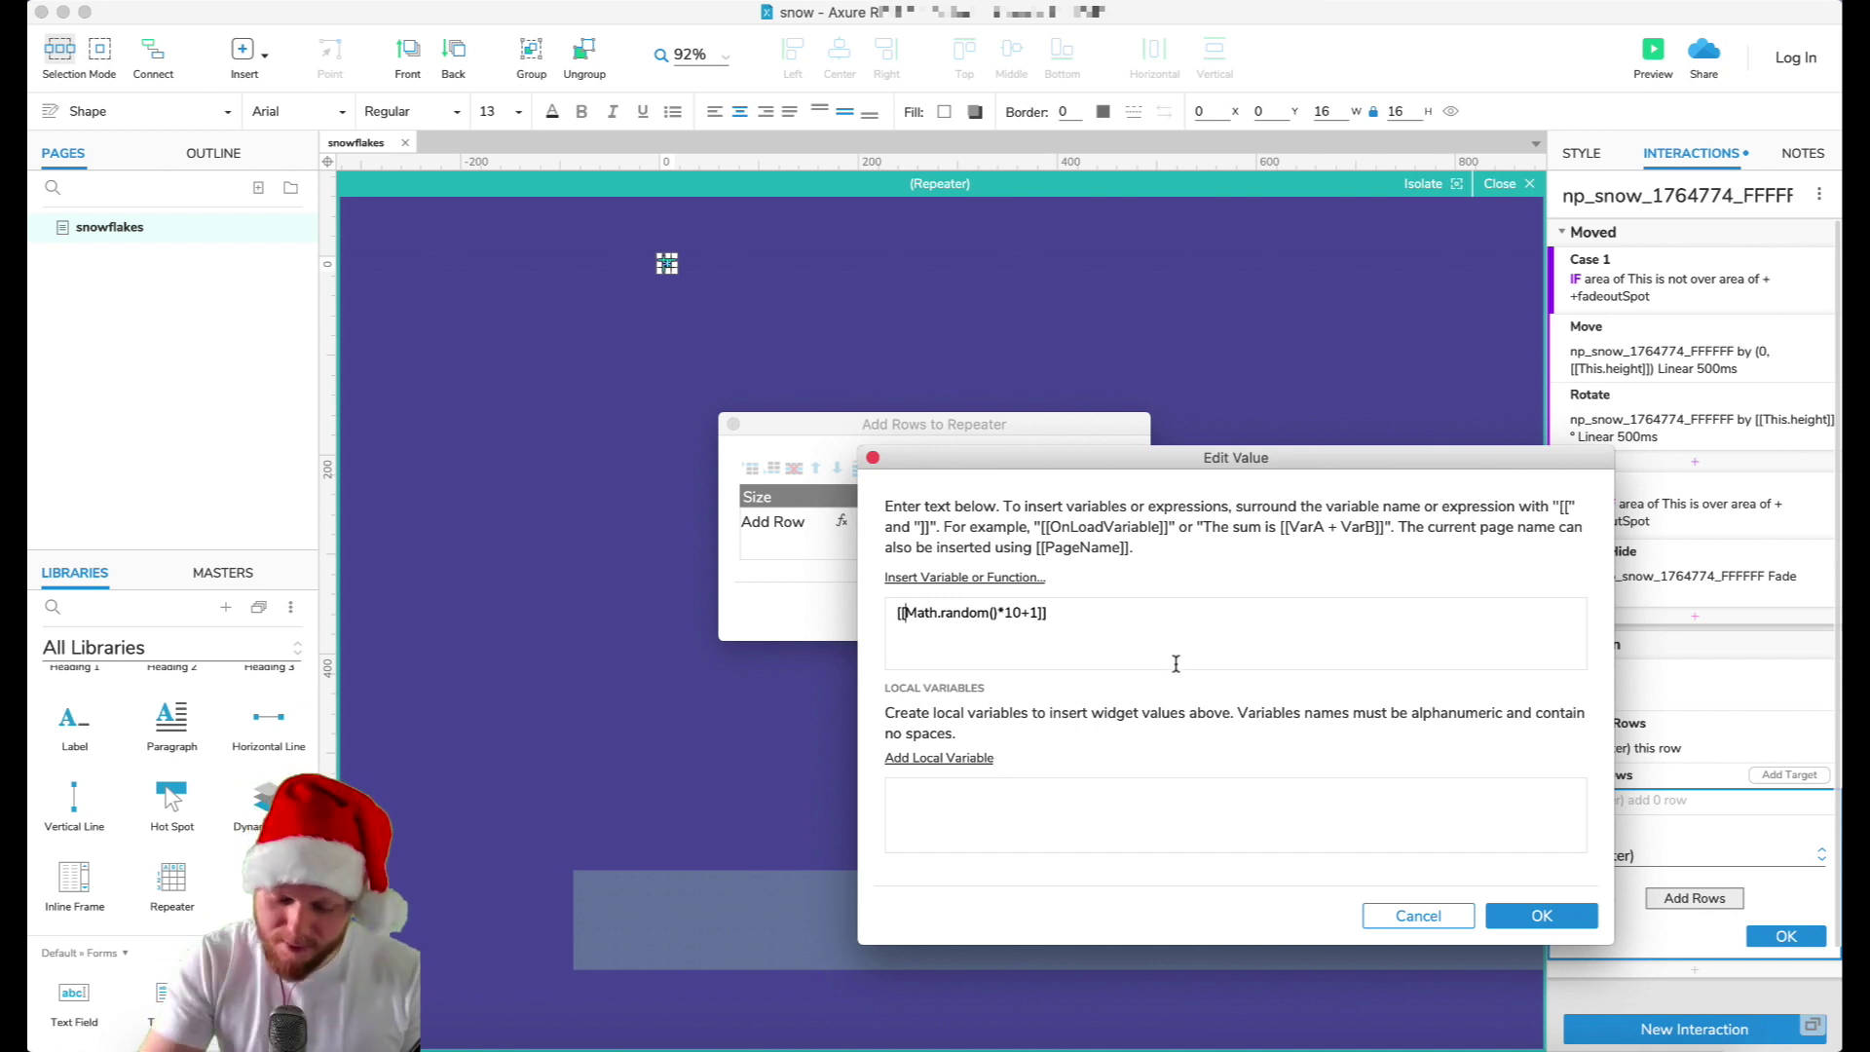
text(()
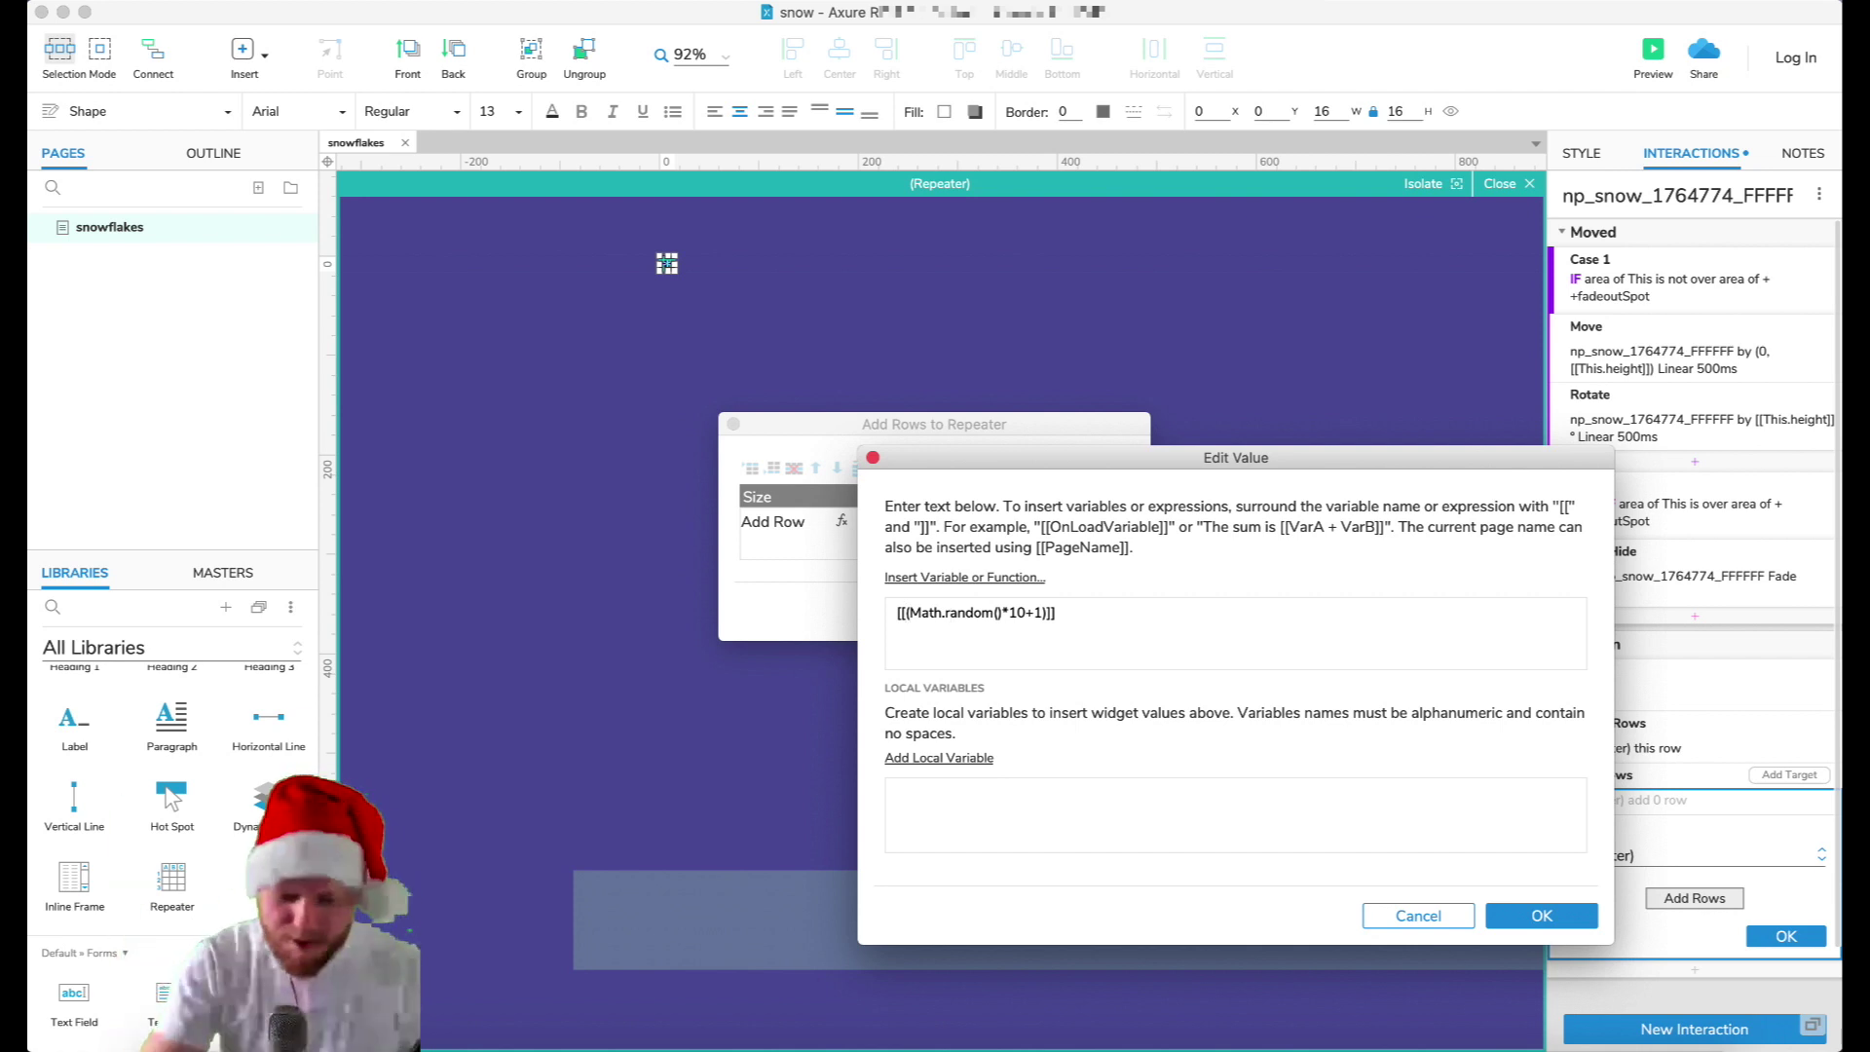
text(Math.F)
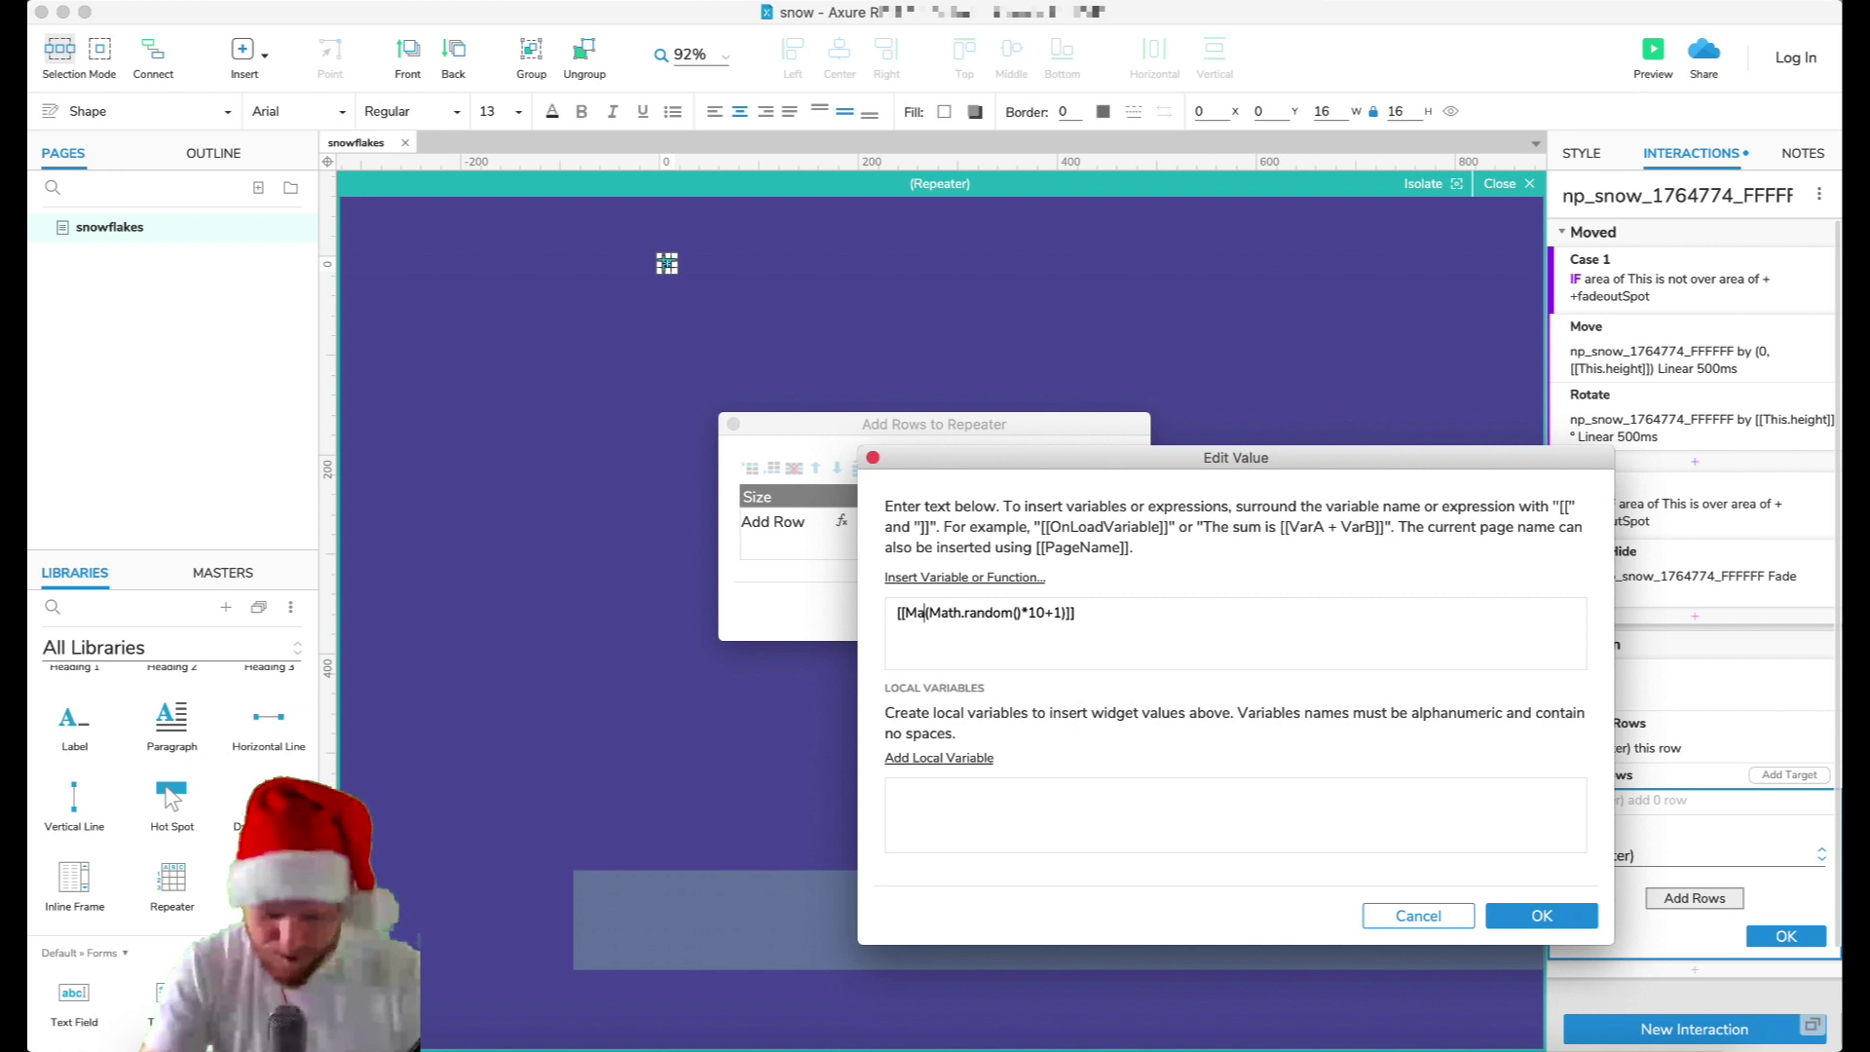
text(loor)
- Fix the parentheses so Size reads [[Math.floor(Math.random()*10)+1]]
click(1110, 612)
key(BackSpace)
key(BackSpace)
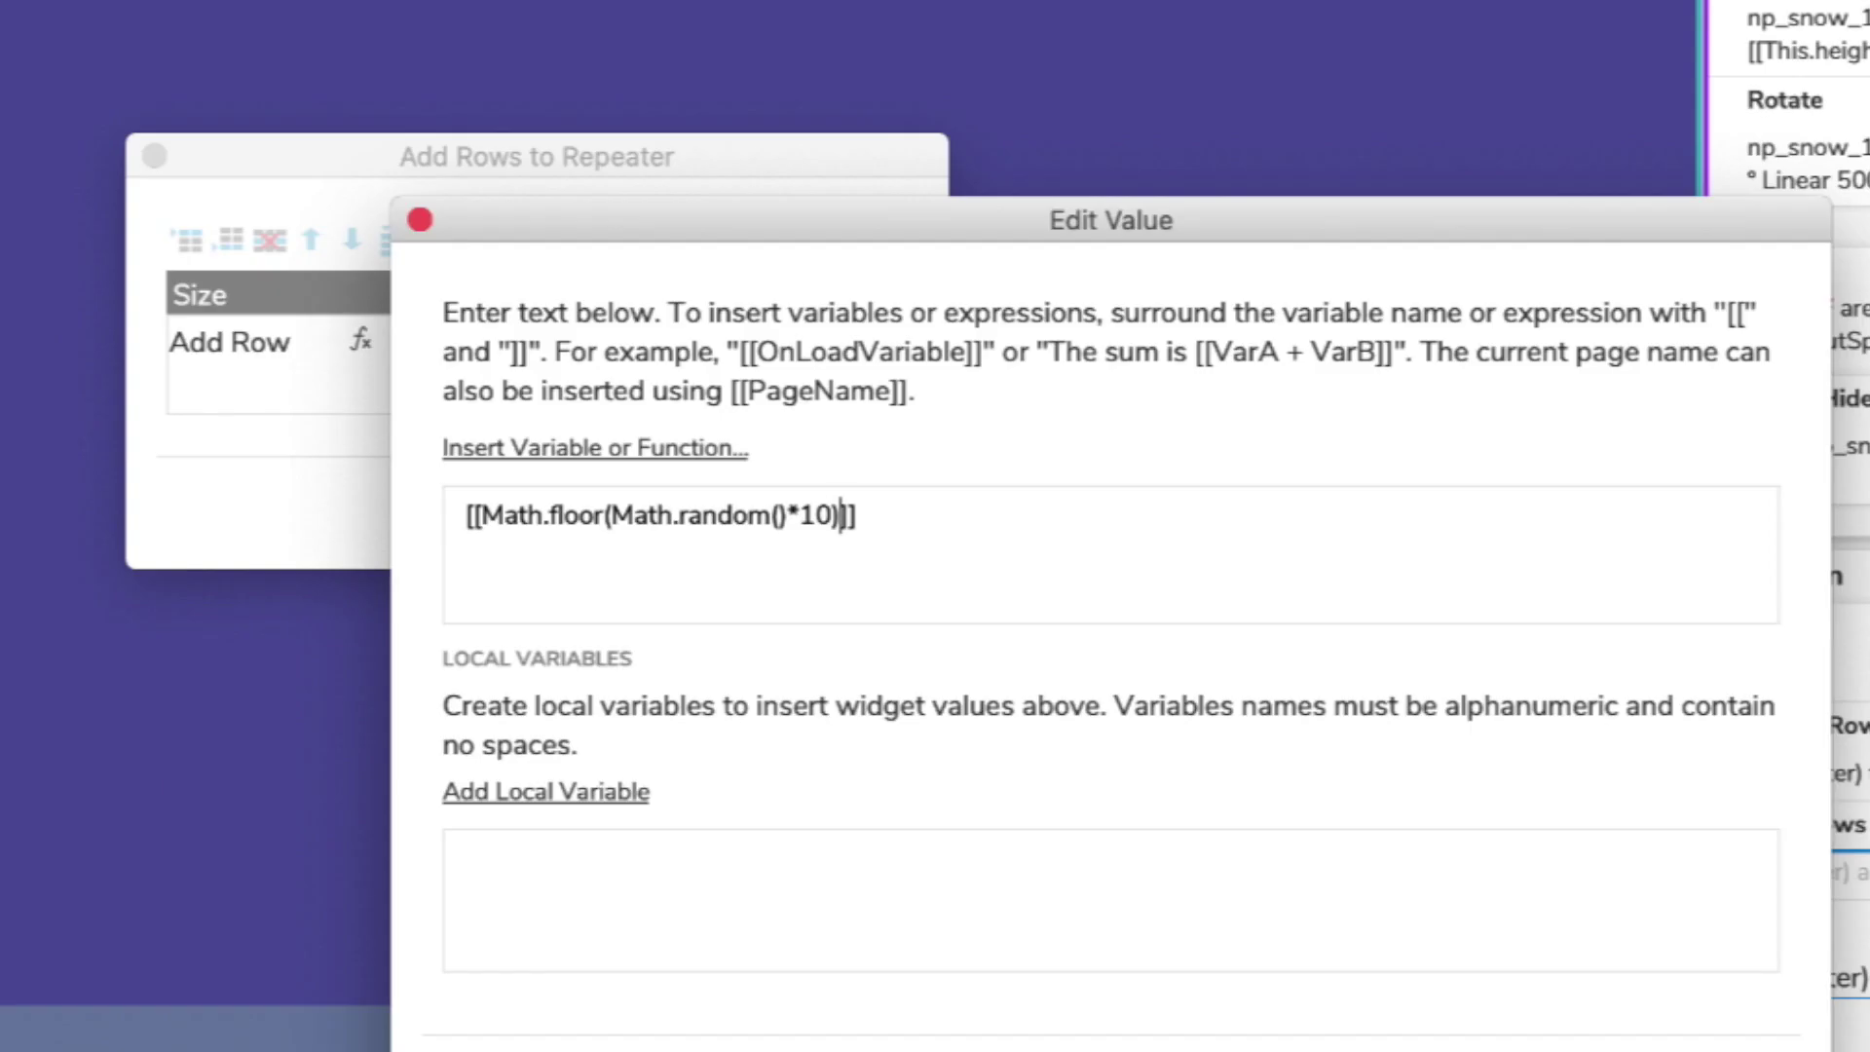
key(Right)
text(+1)
drag(995, 231, 801, 15)
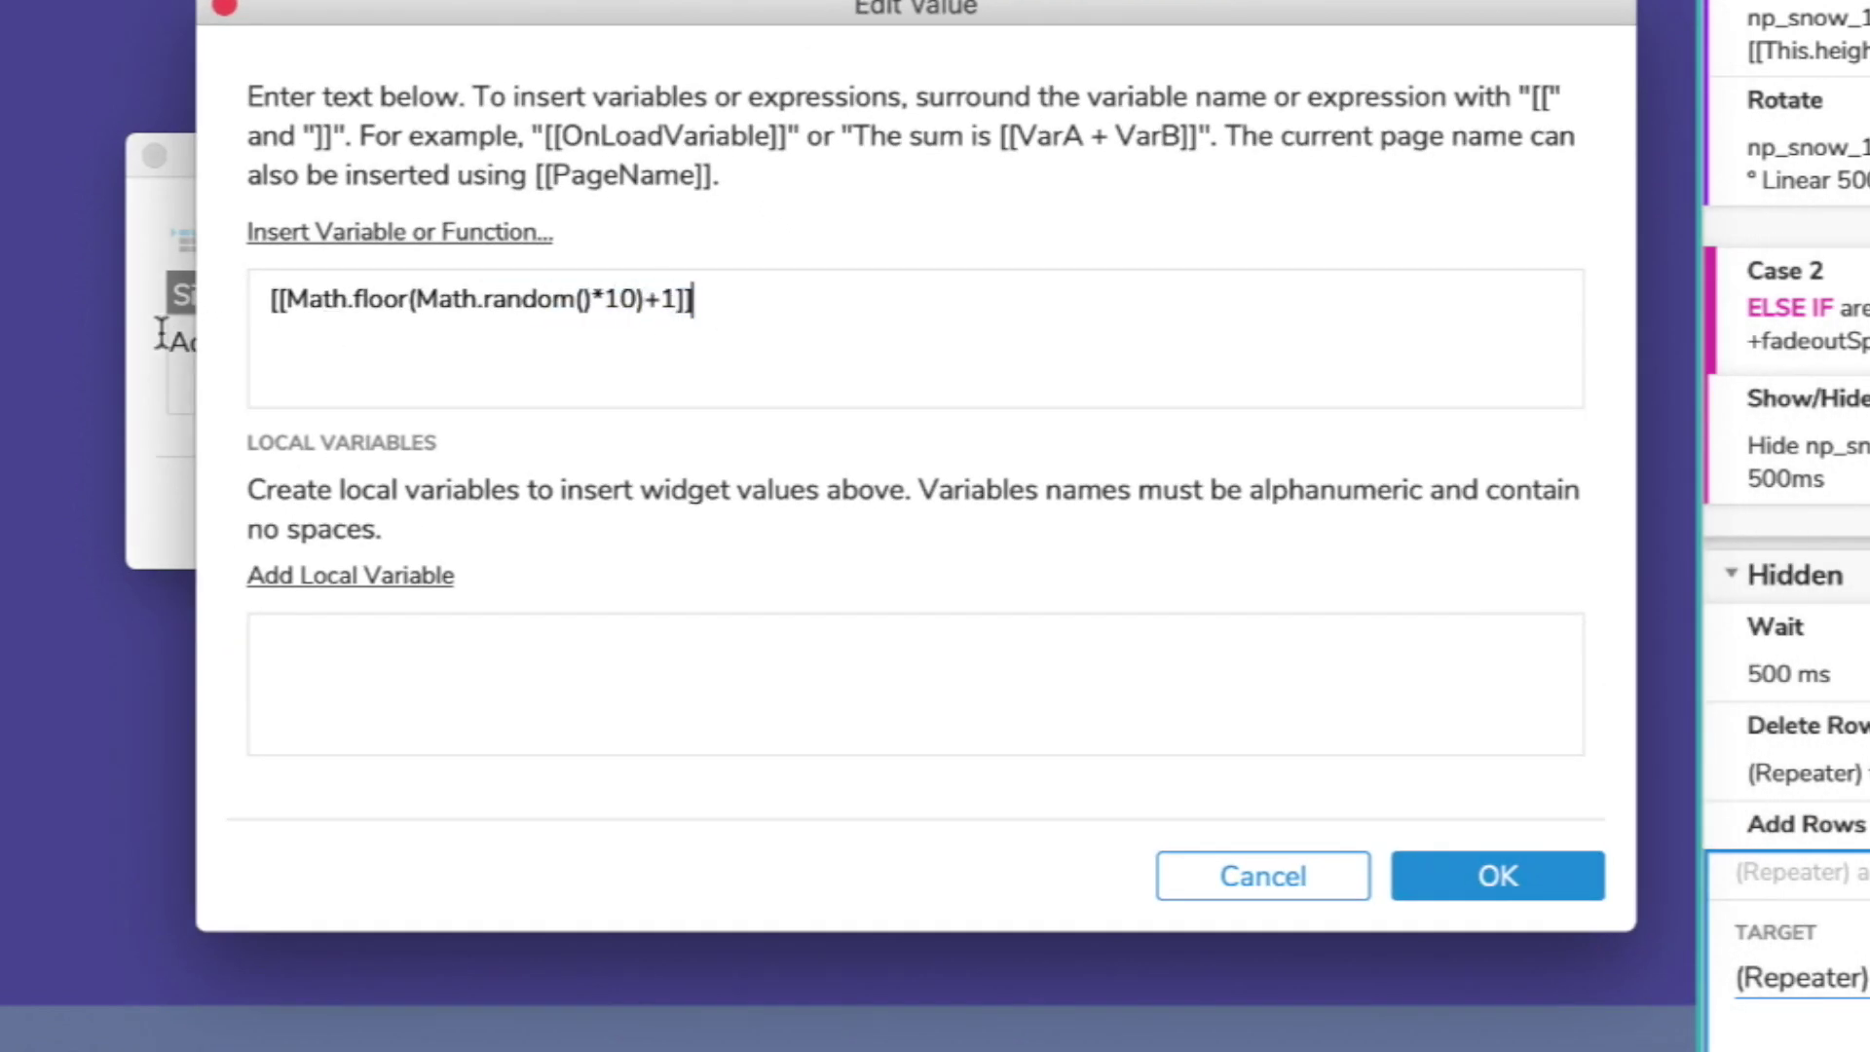
key(super+a)
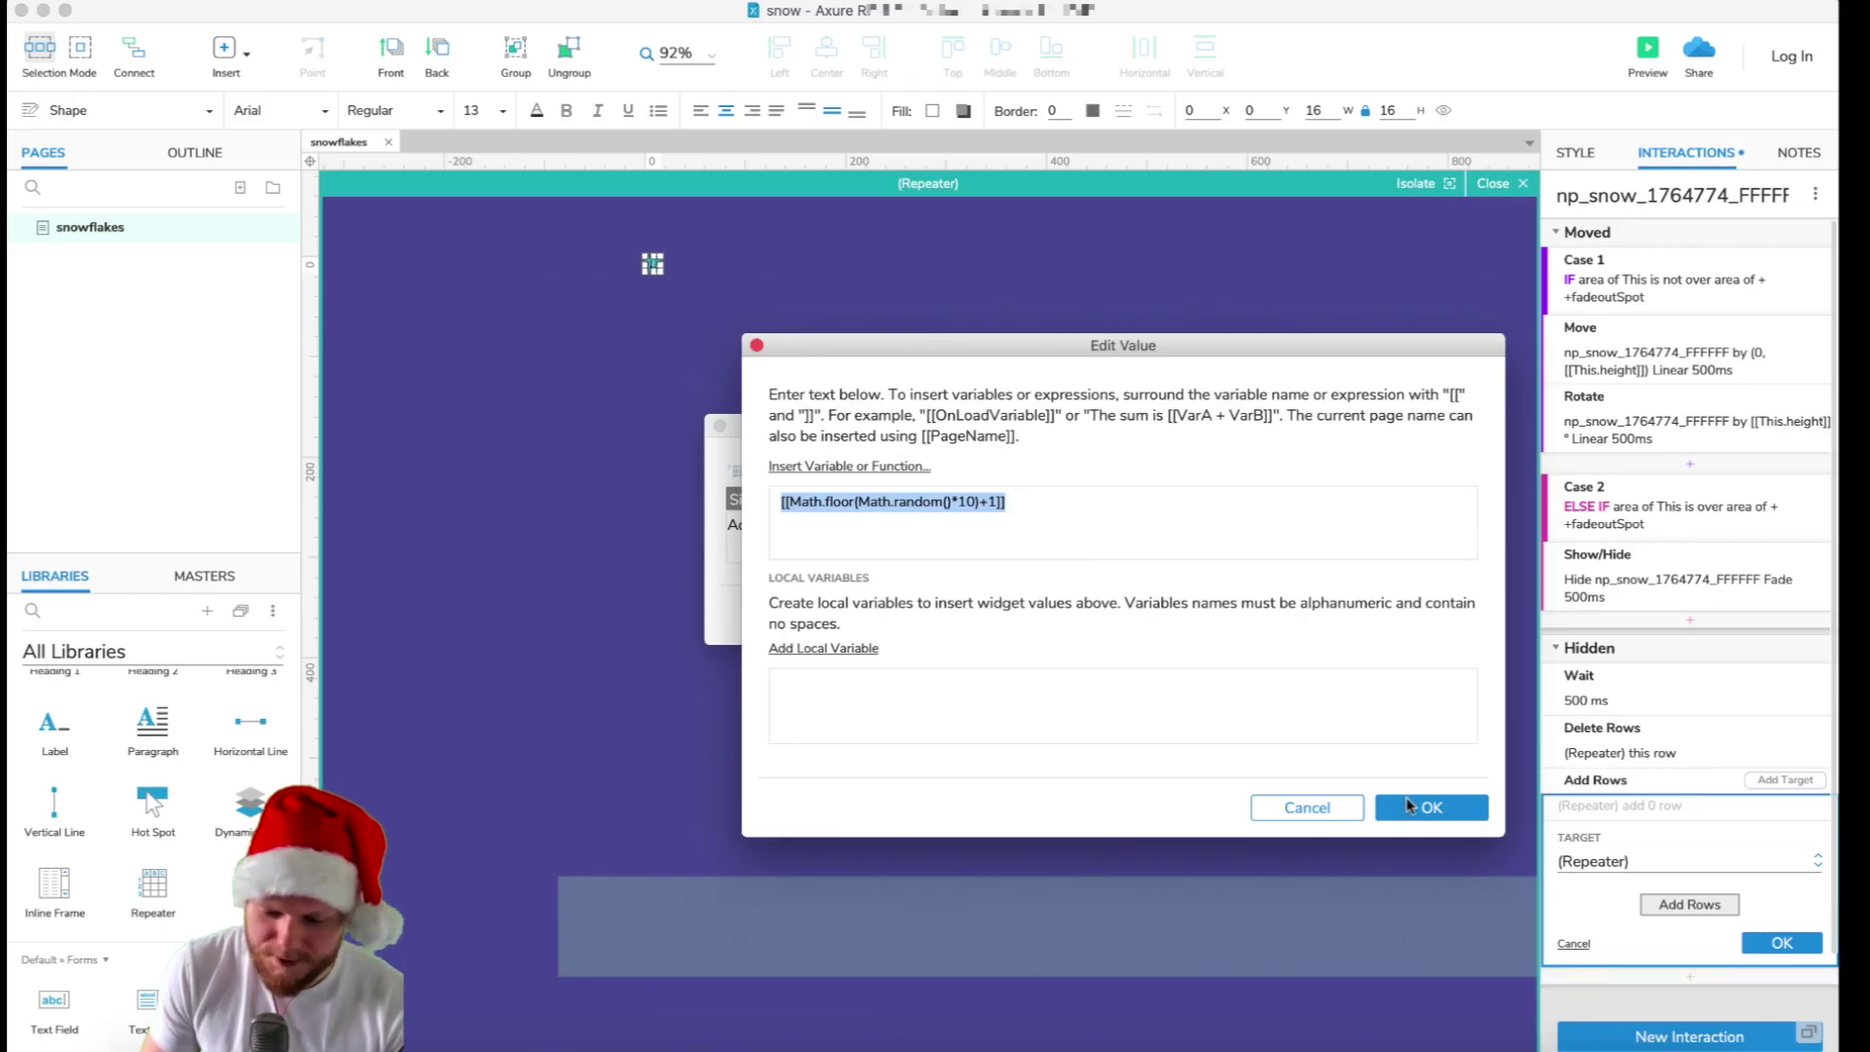
- Save the Add Rows respawn action with its random Size expression
click(1424, 808)
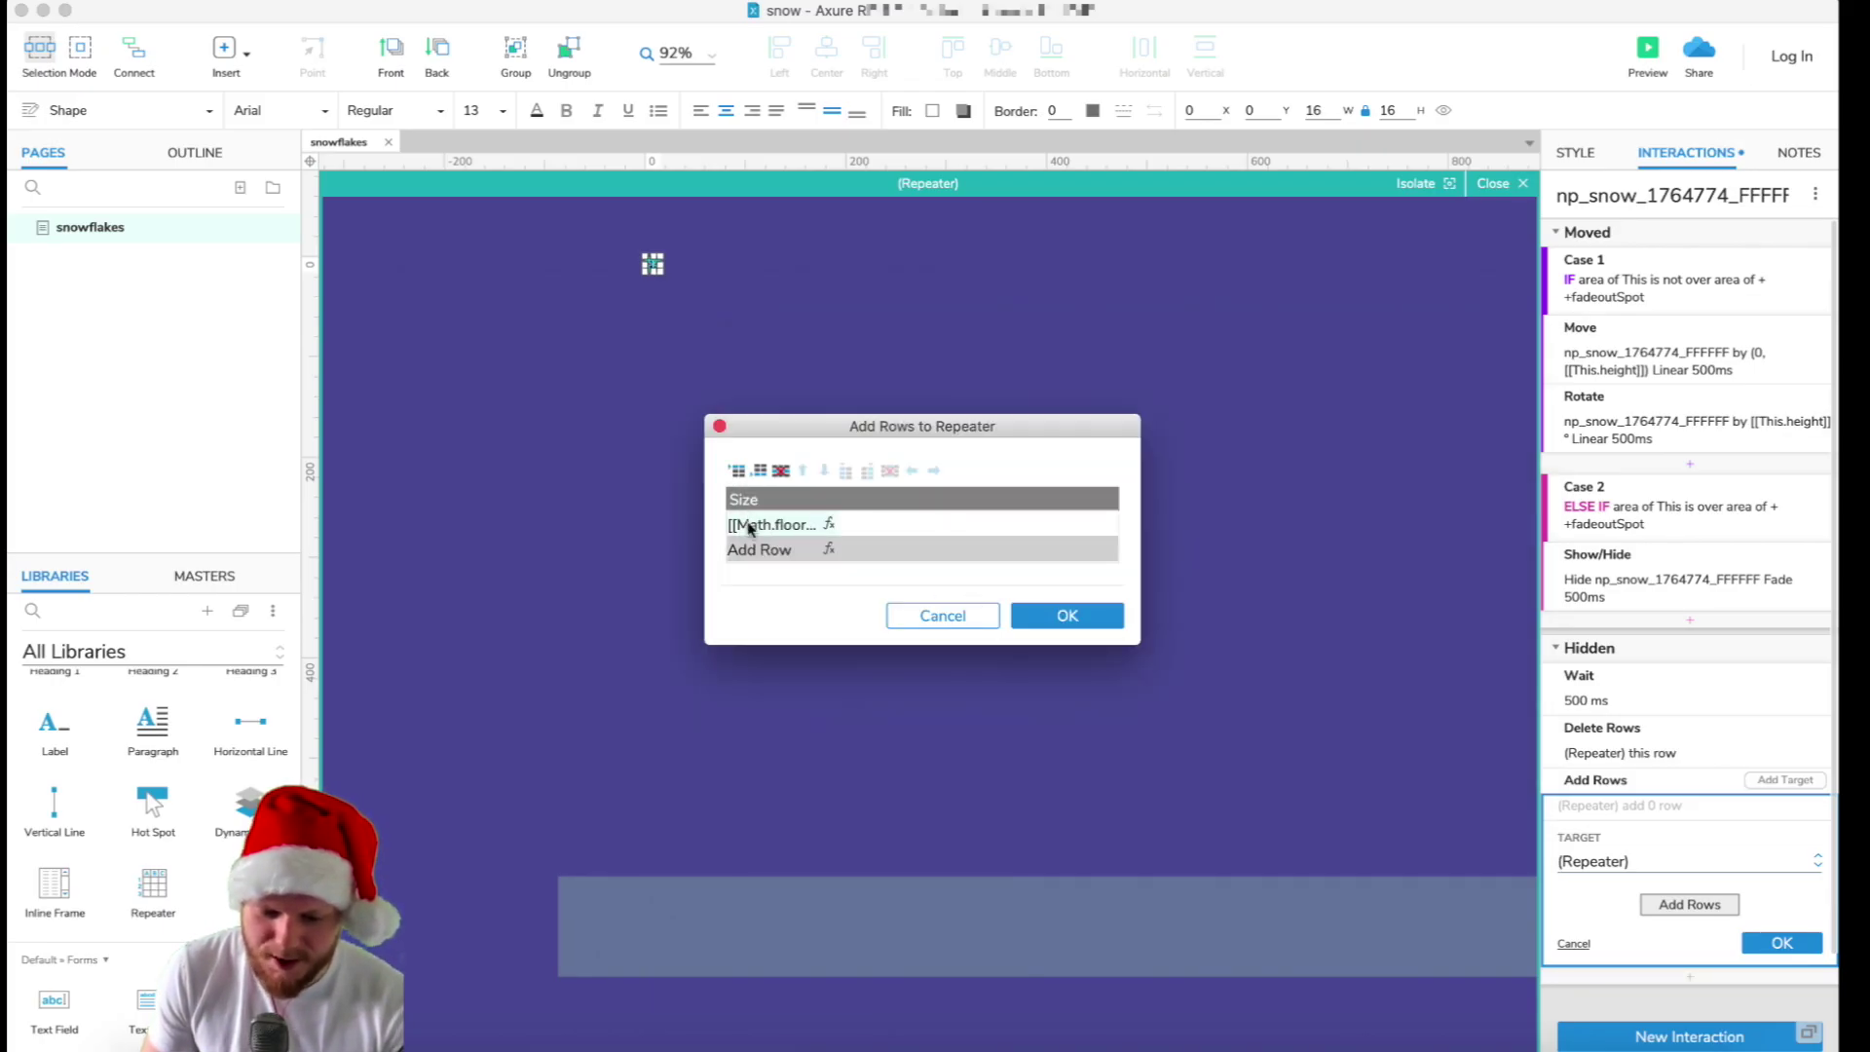
click(1065, 614)
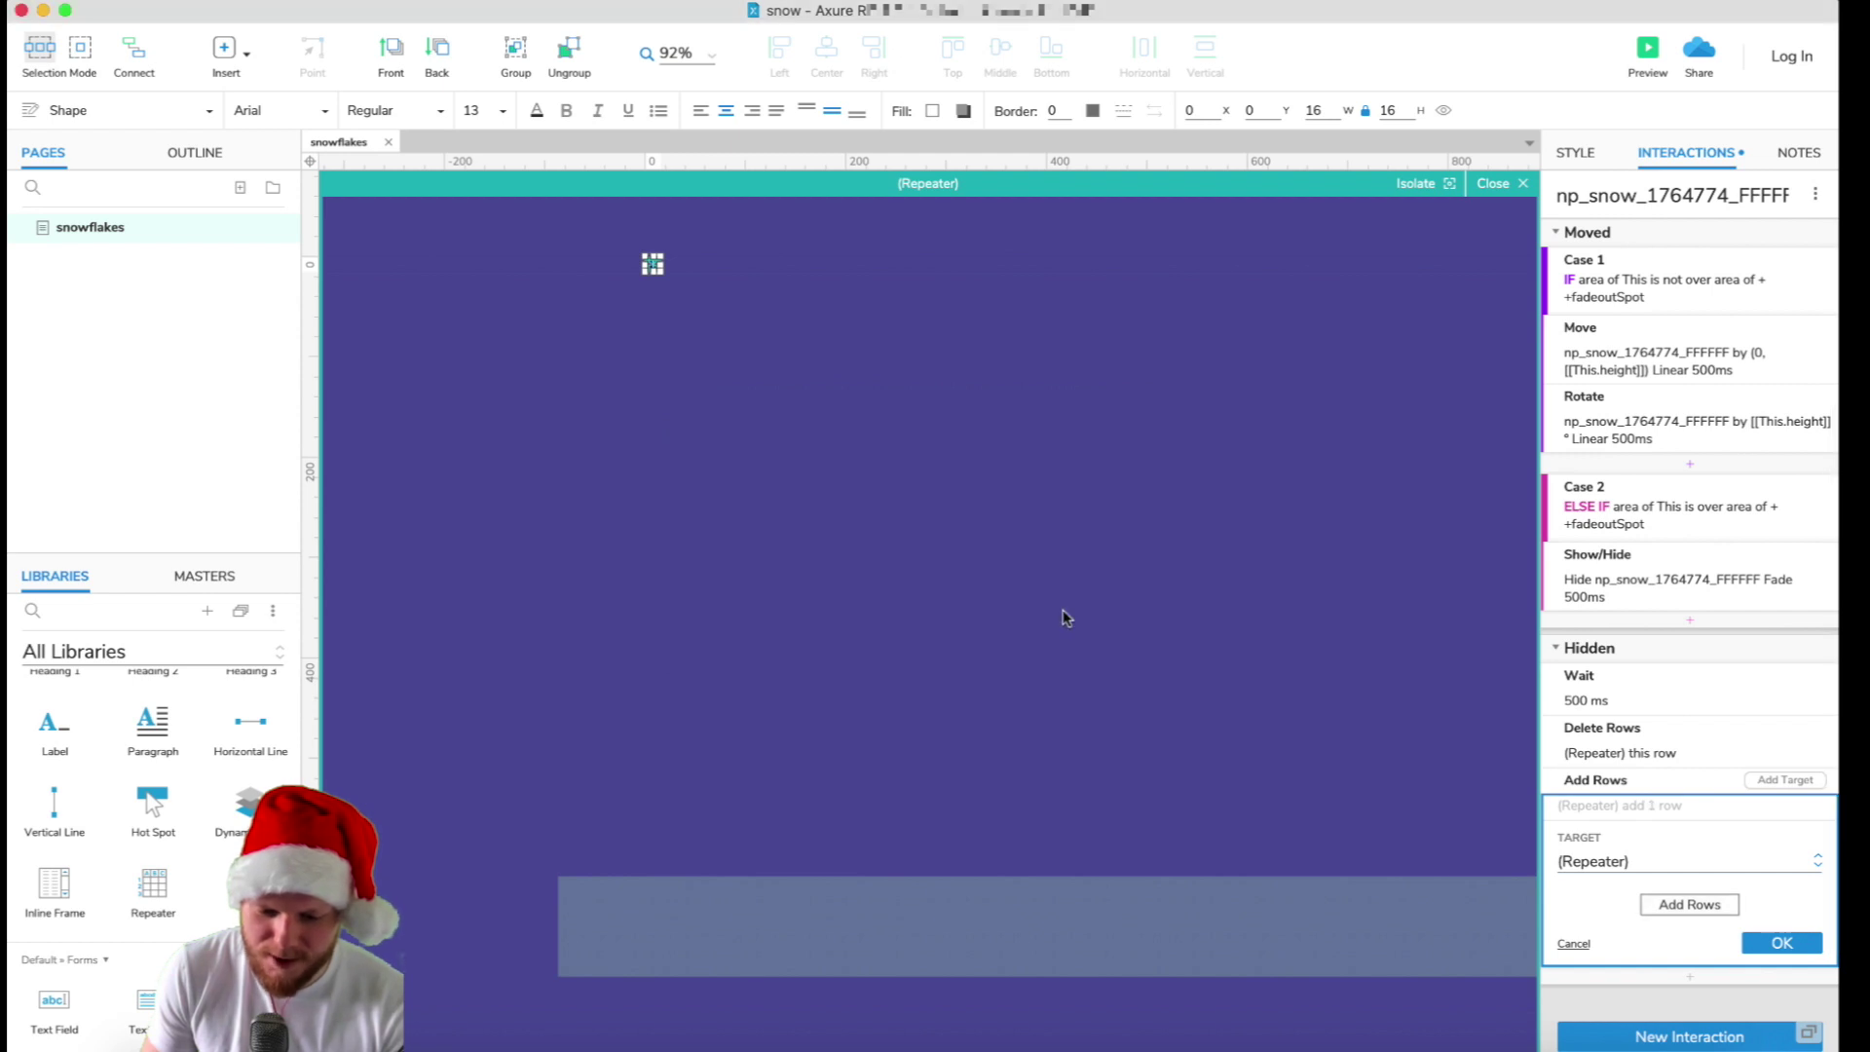
click(1781, 942)
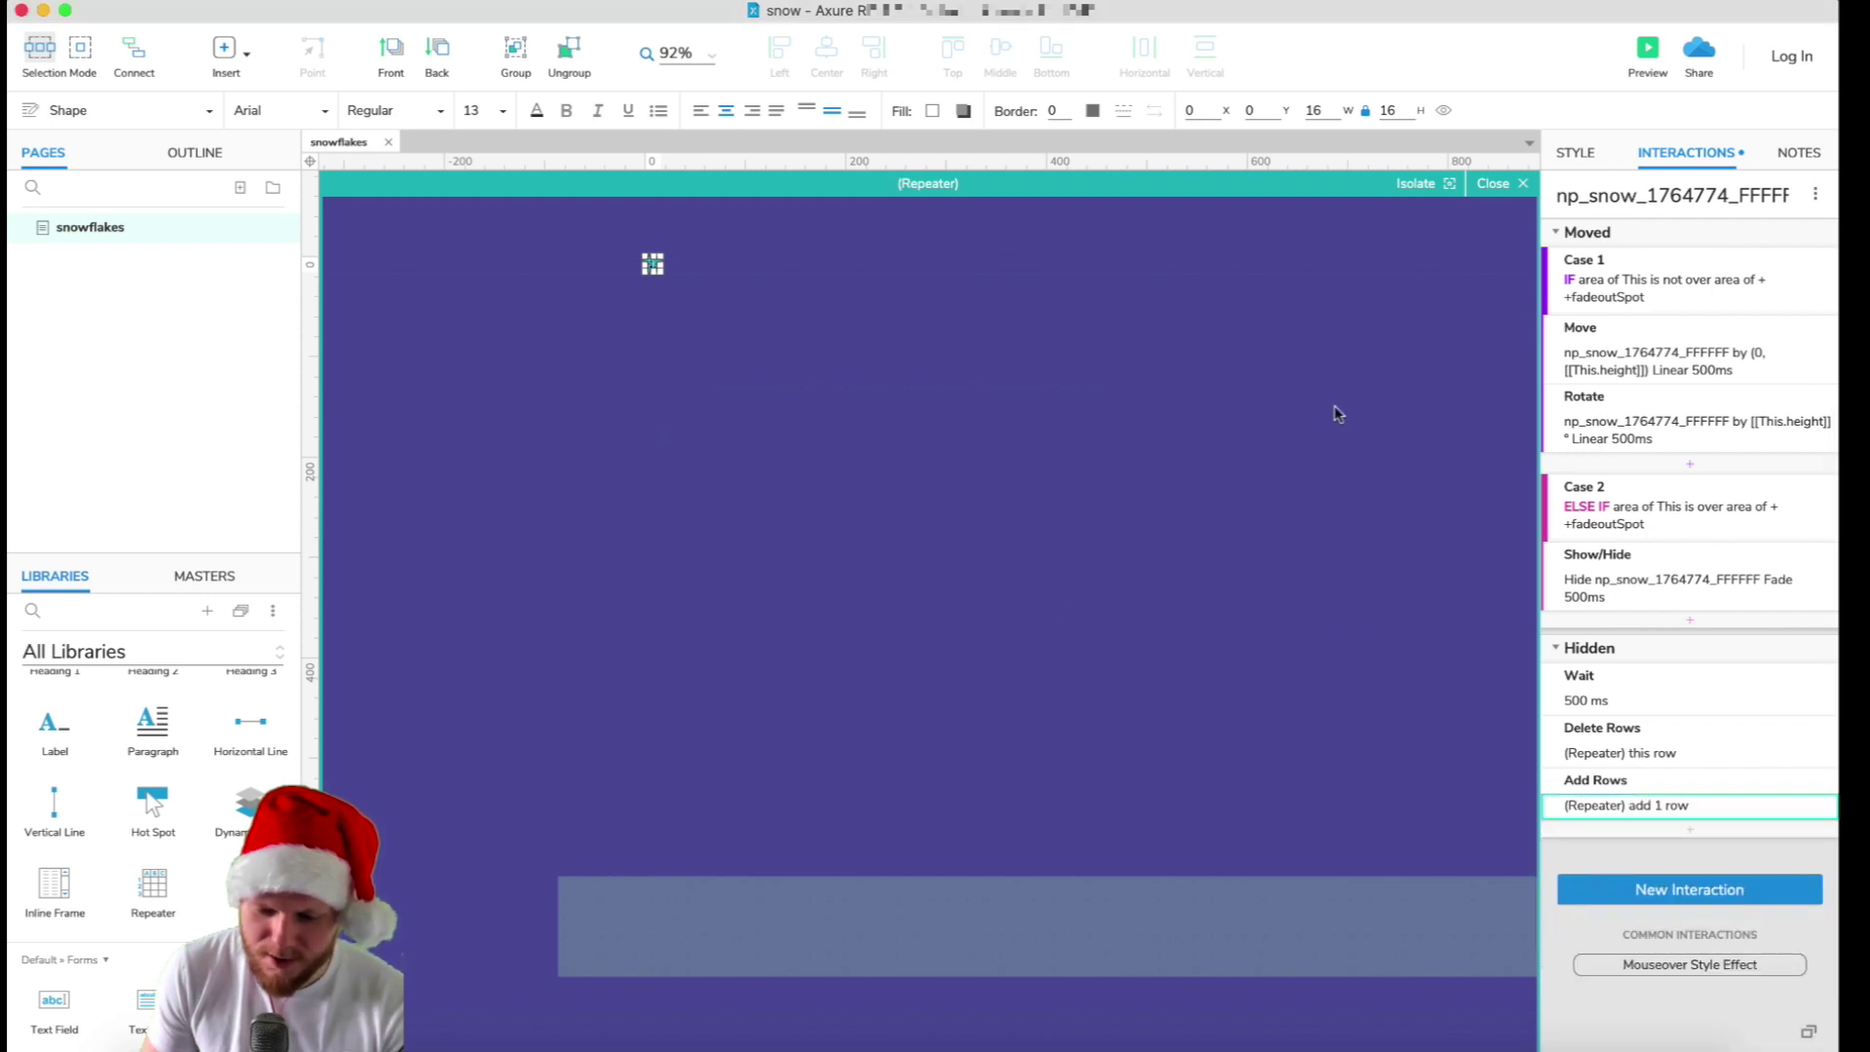
- Stretch ++fadeoutSpot upward to about 369 px tall and preview the prototype
click(1089, 911)
click(1010, 905)
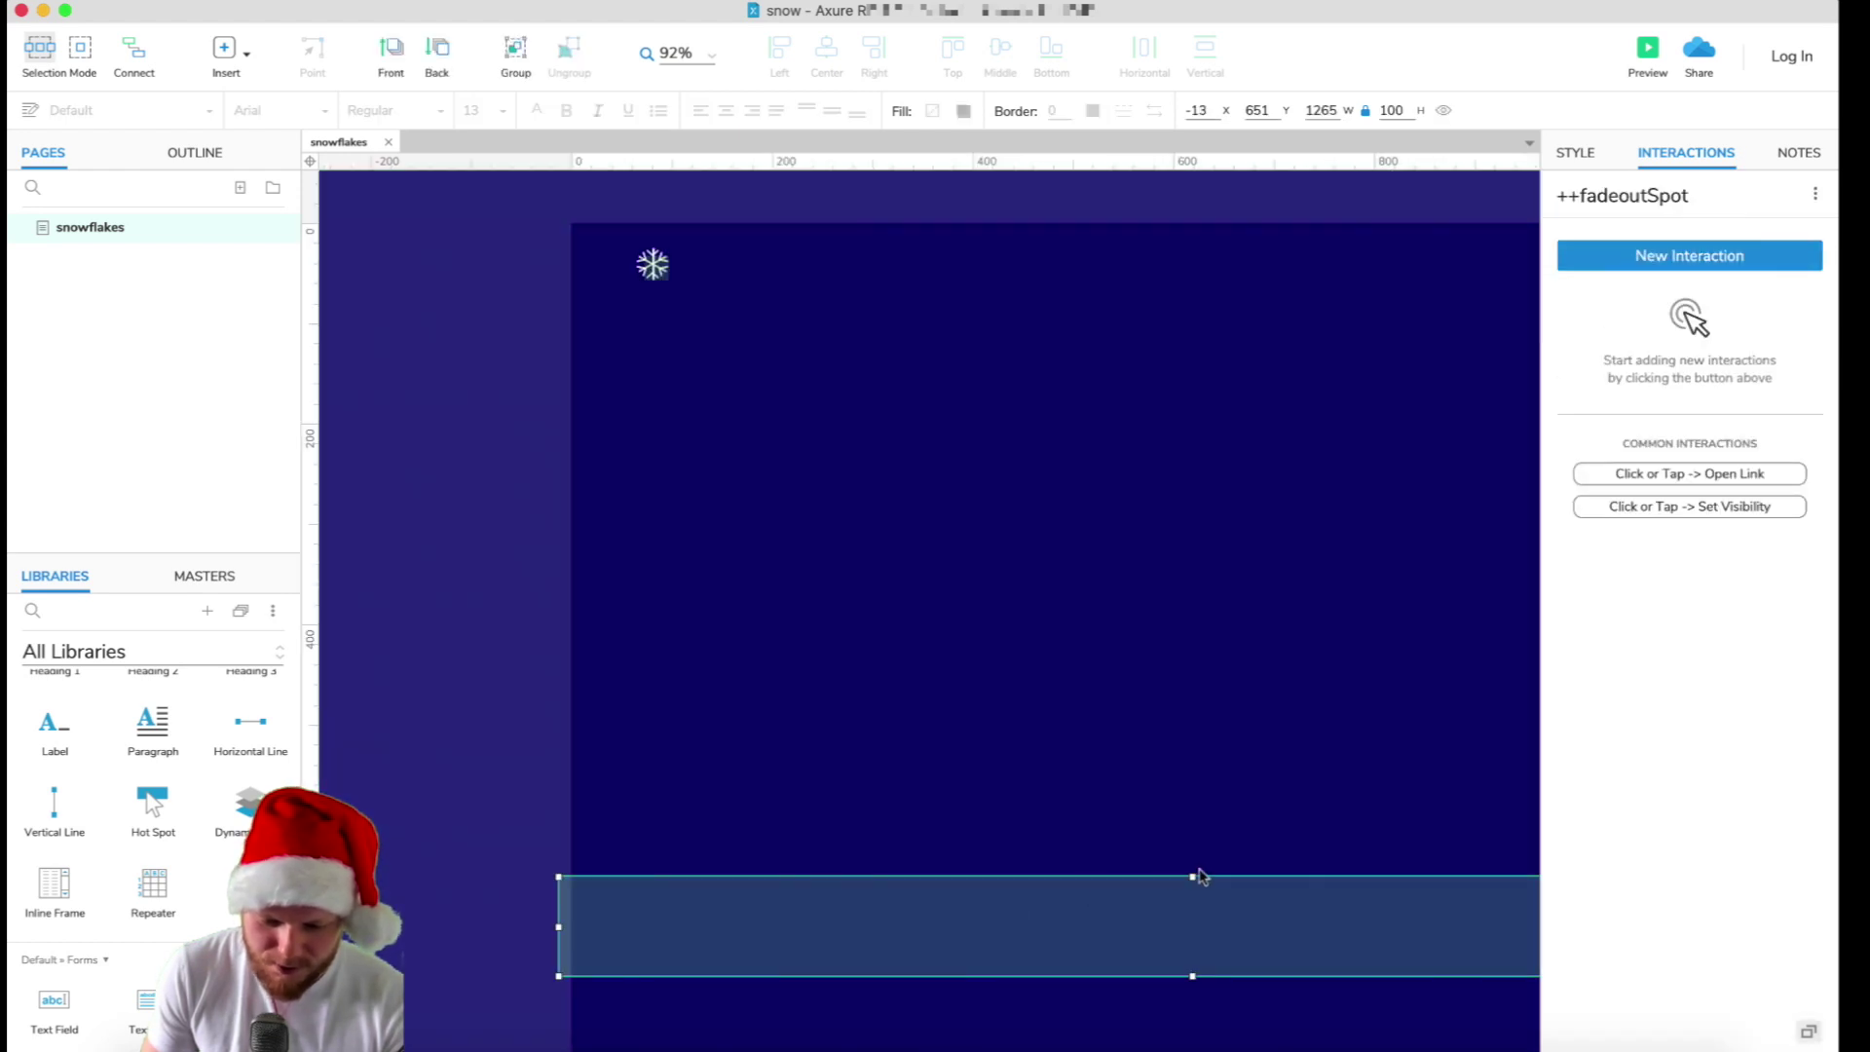
drag(1195, 877, 1217, 607)
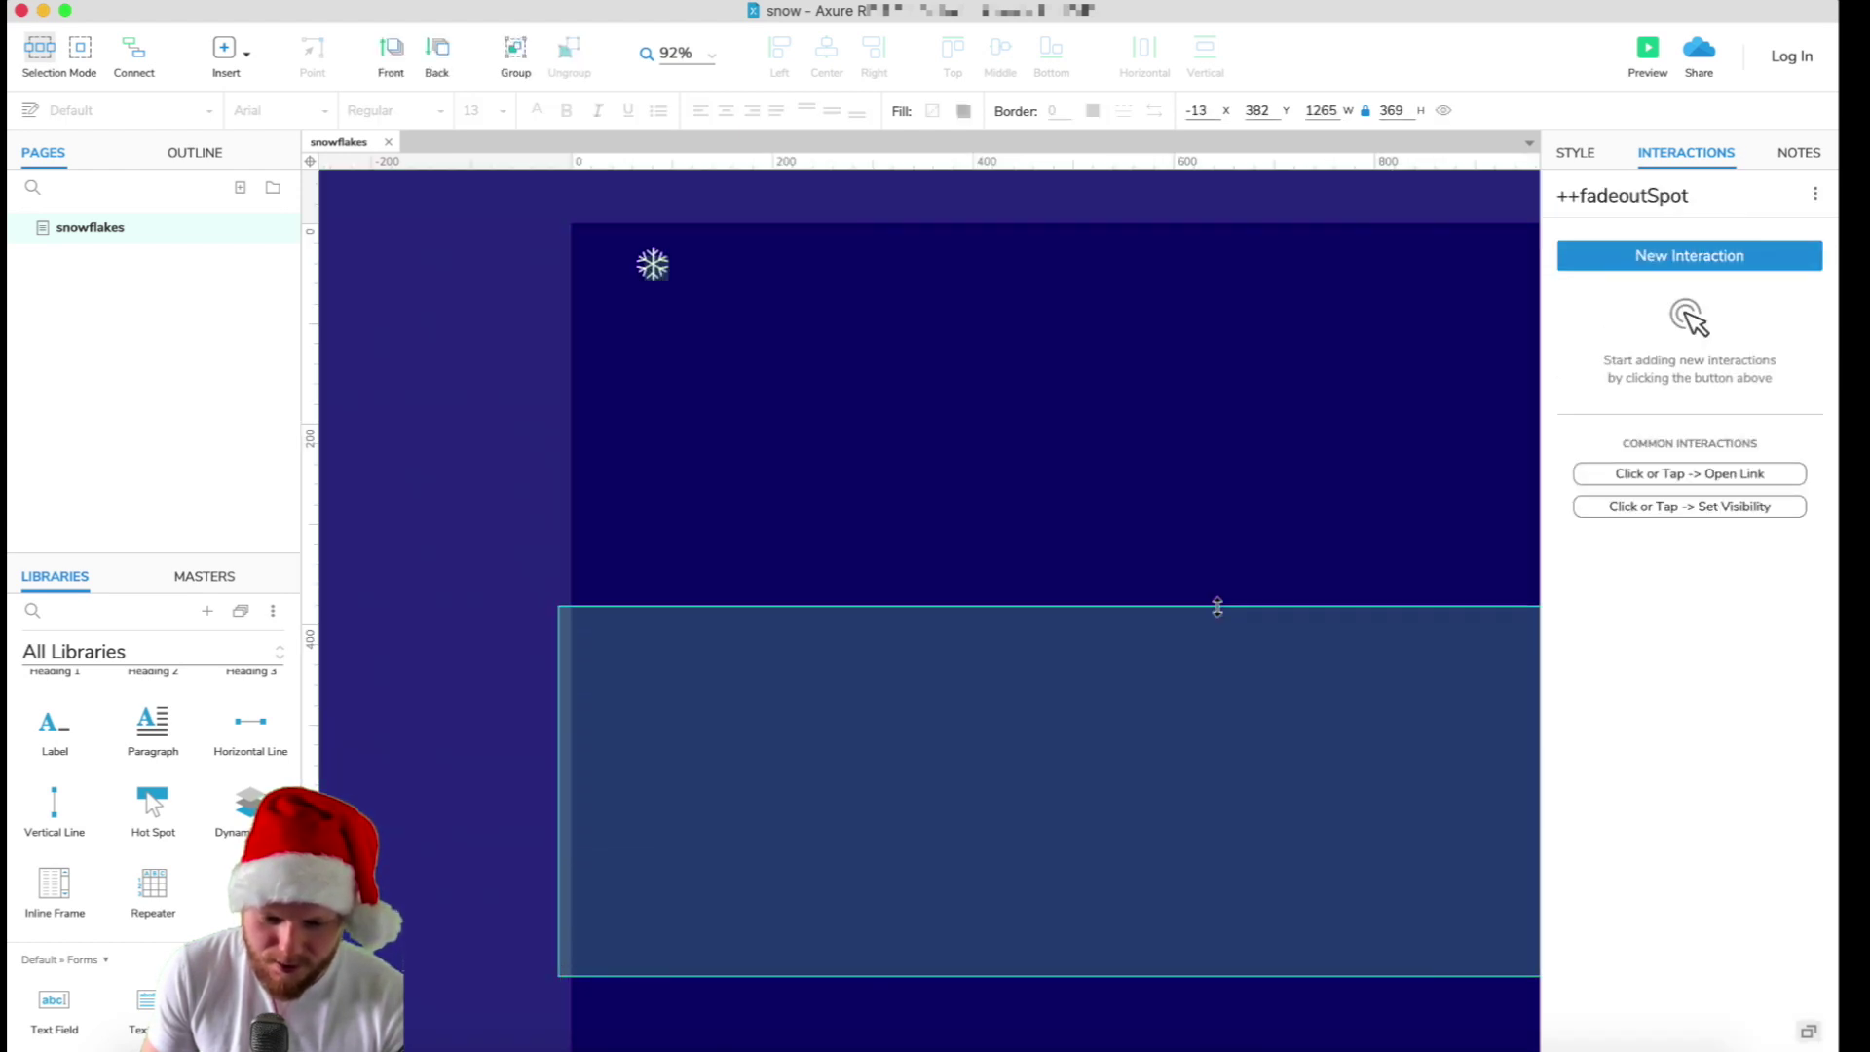
key(super+period)
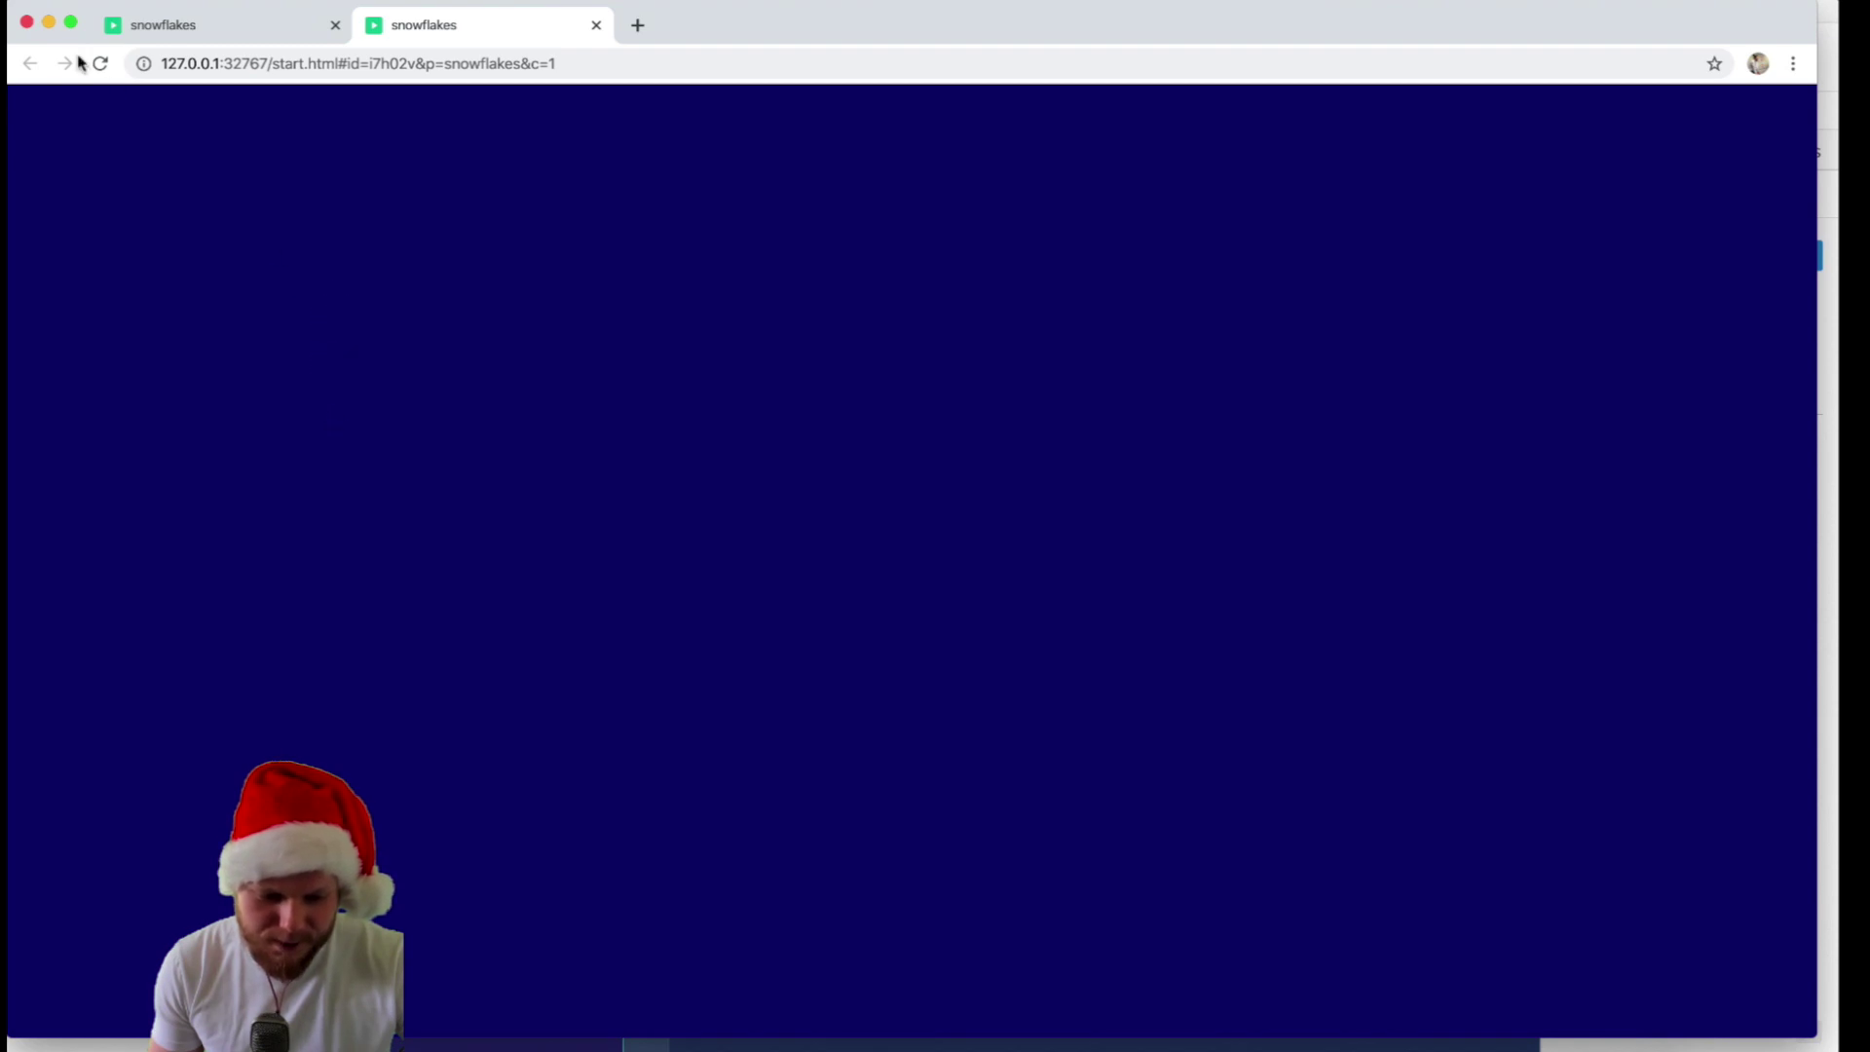
- Close the older snowflakes preview tab and minimize Chrome to return to Axure
click(335, 26)
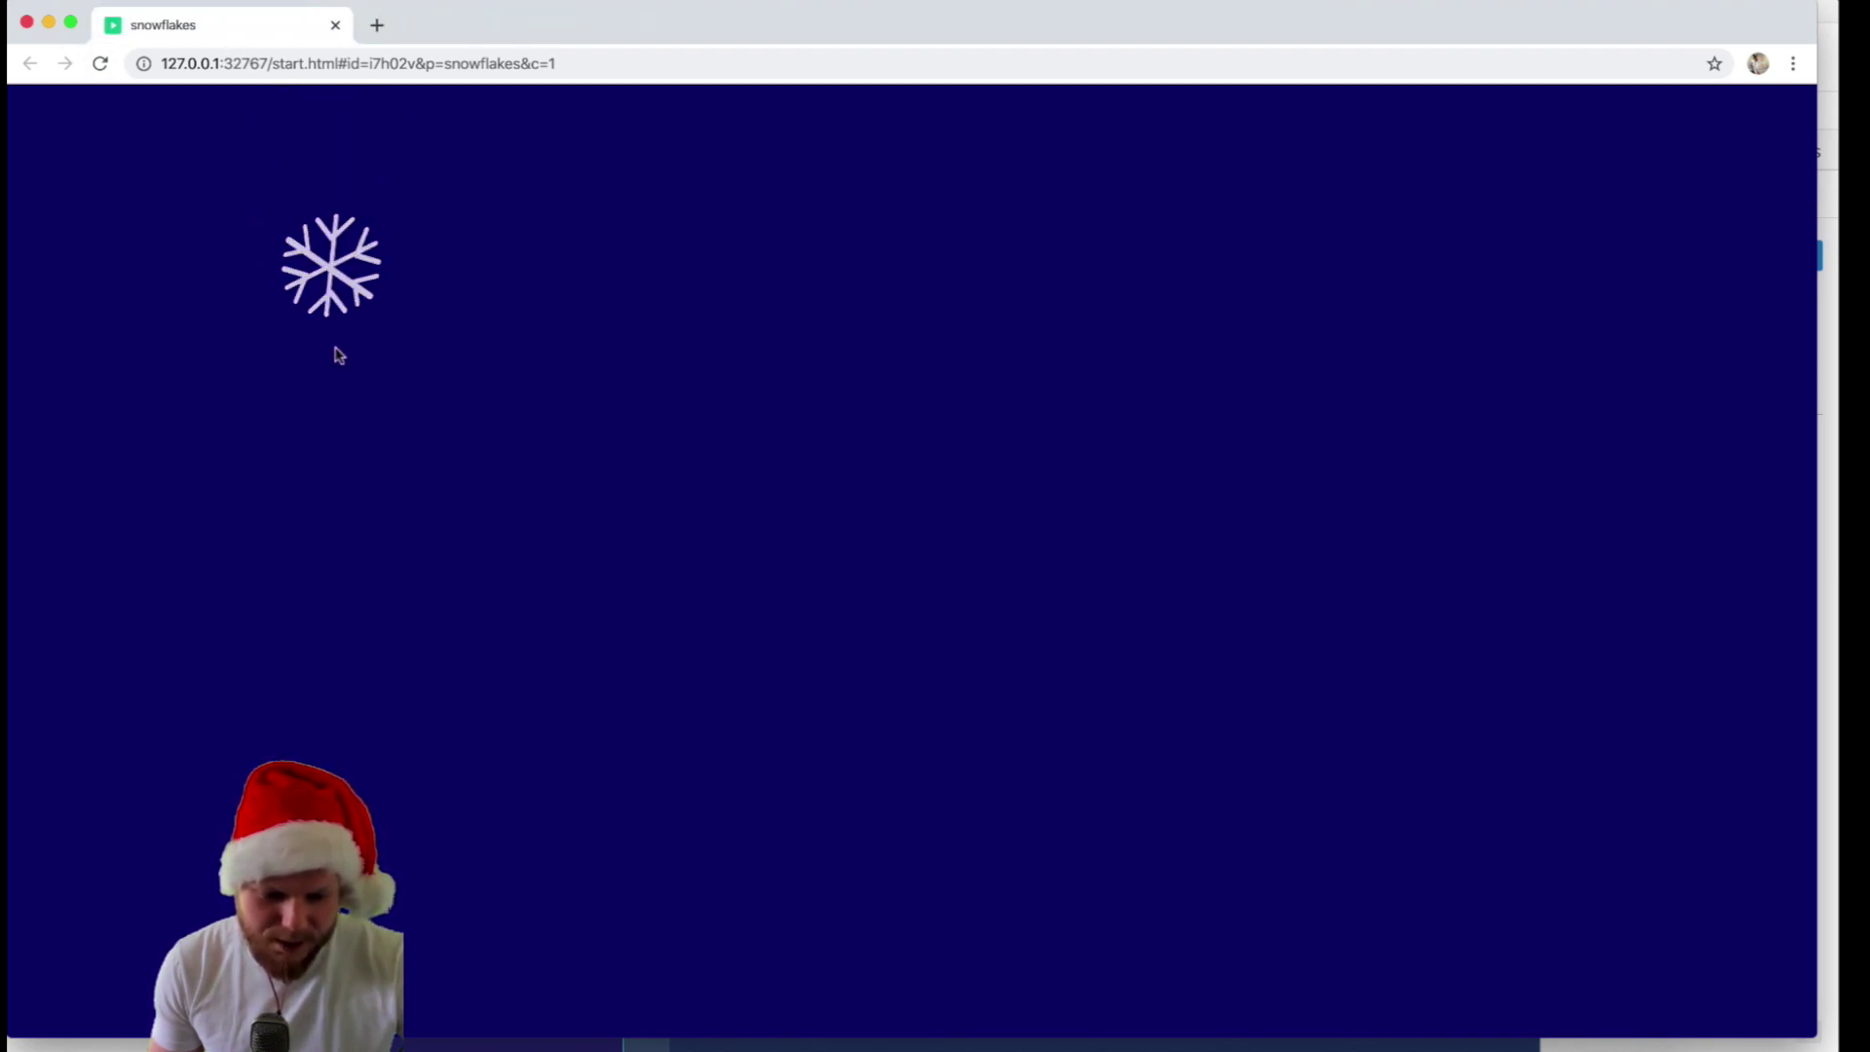
click(51, 24)
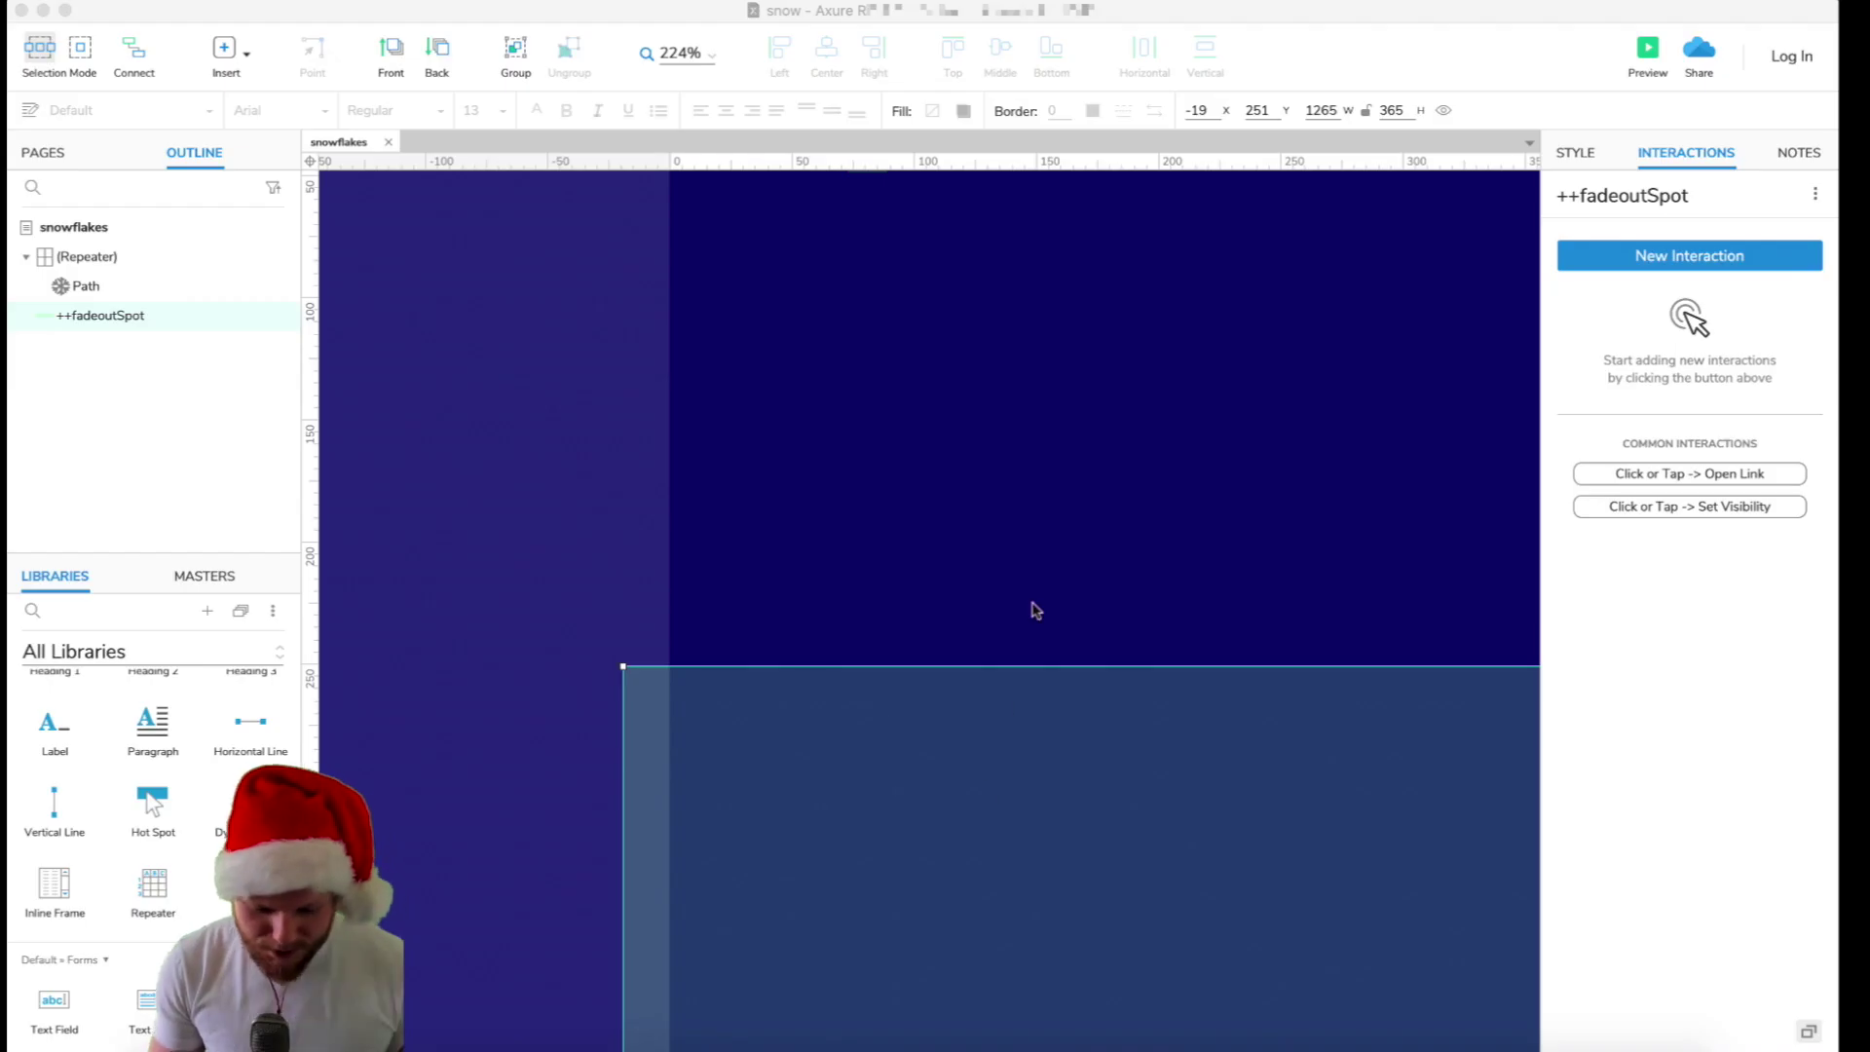
- Change the respawn row's Size expression to [[Math.floor(Math.random()*5)+1]] and preview the page
scroll(1035, 603, down, 5)
scroll(1153, 697, up, 3)
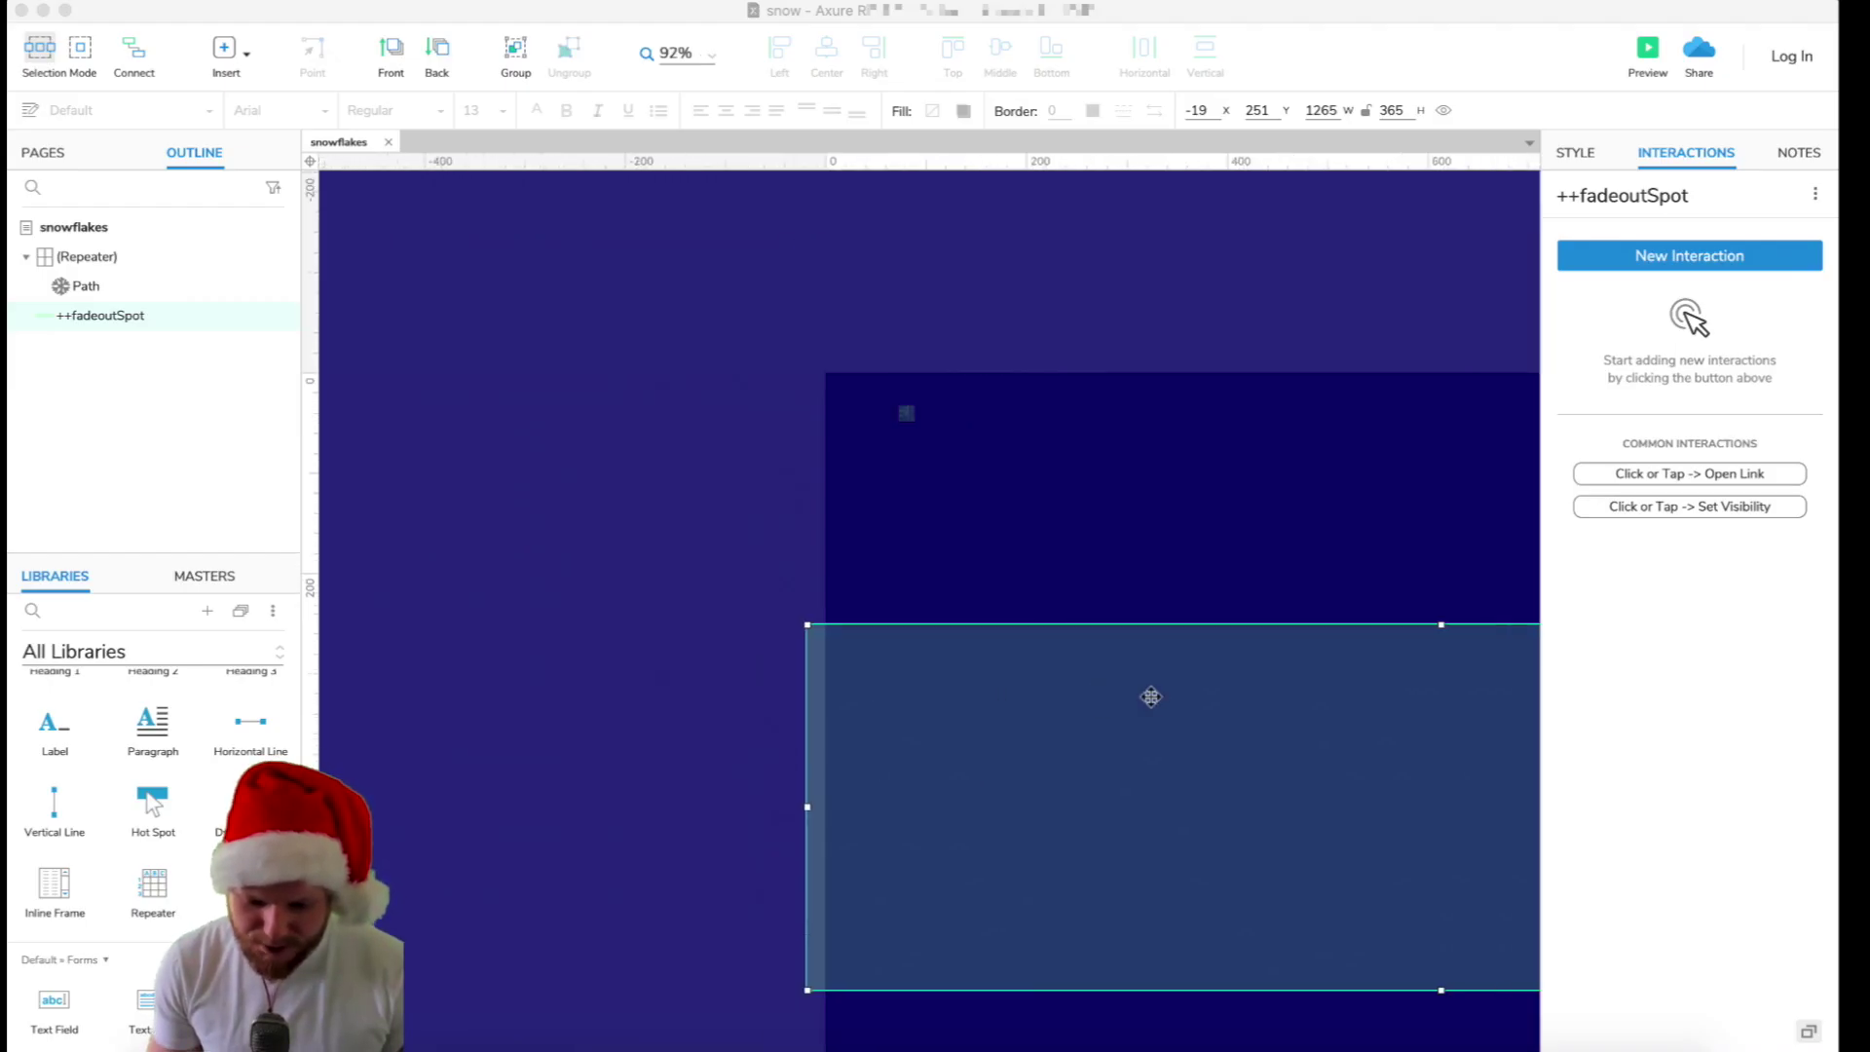
double_click(1331, 709)
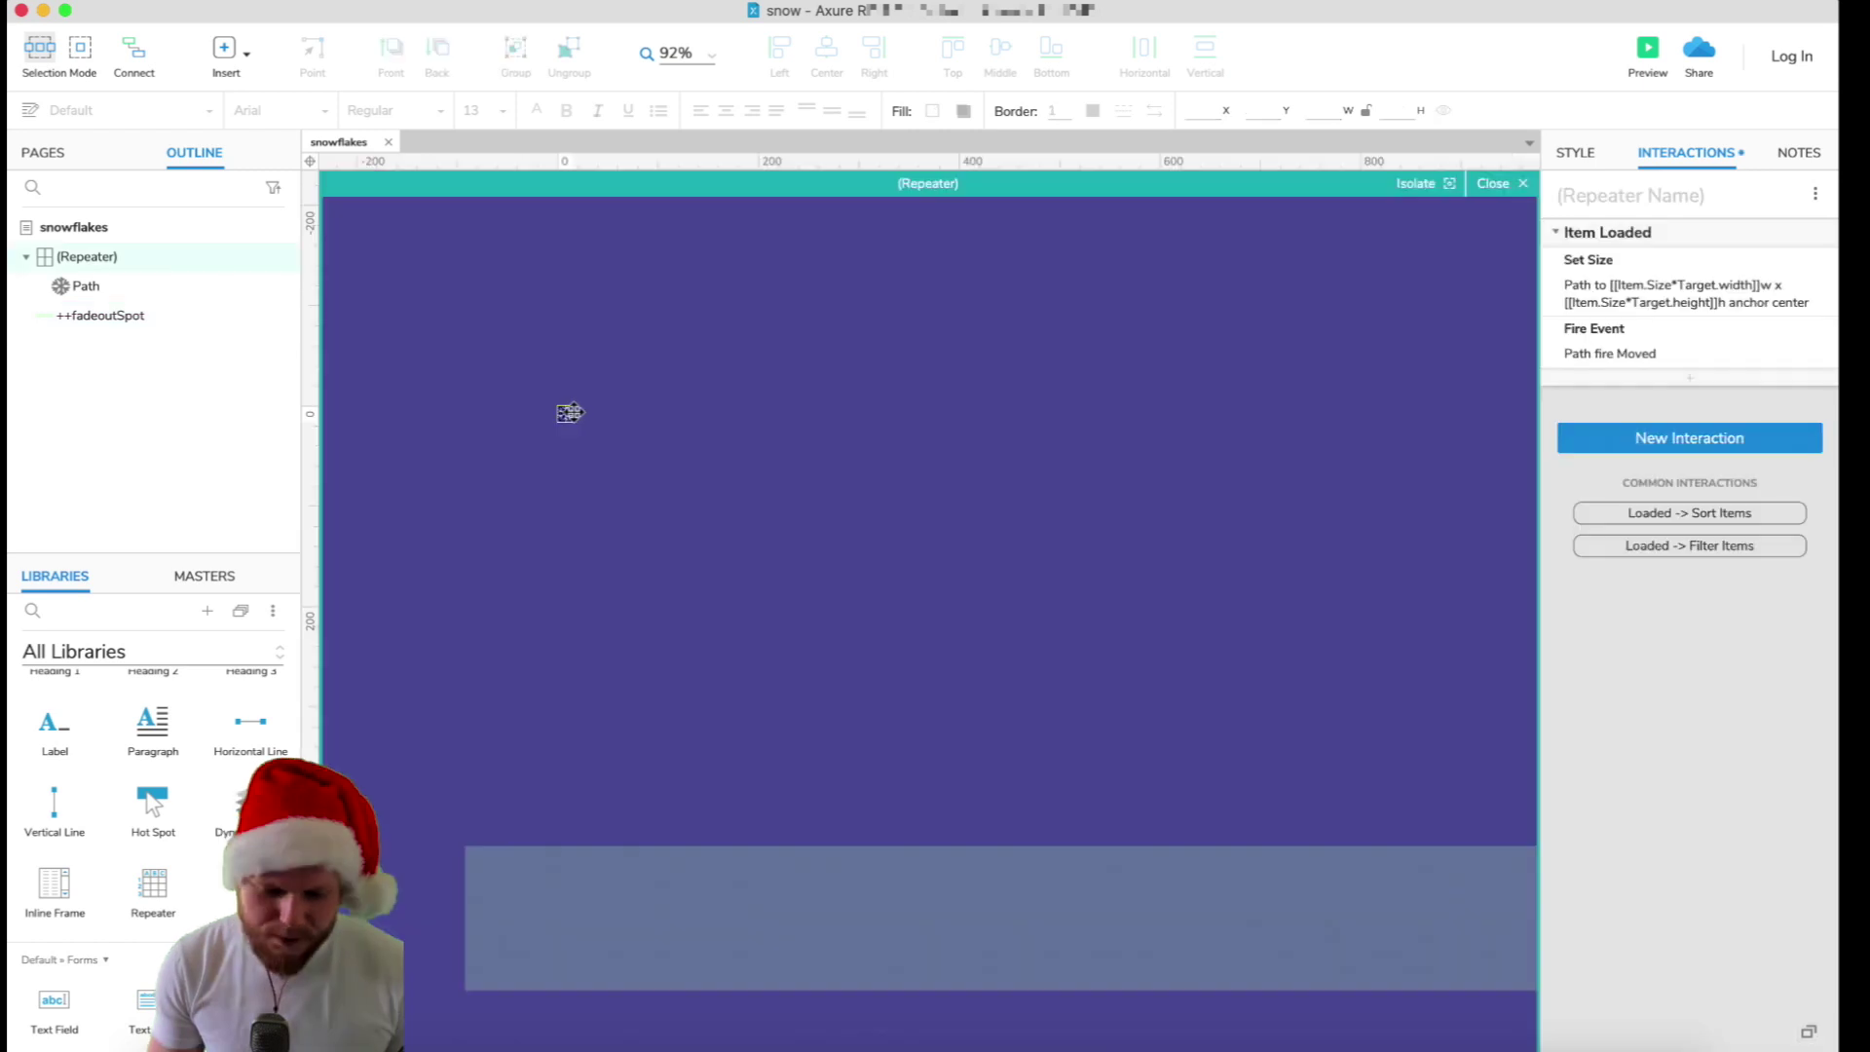
click(1694, 726)
click(755, 457)
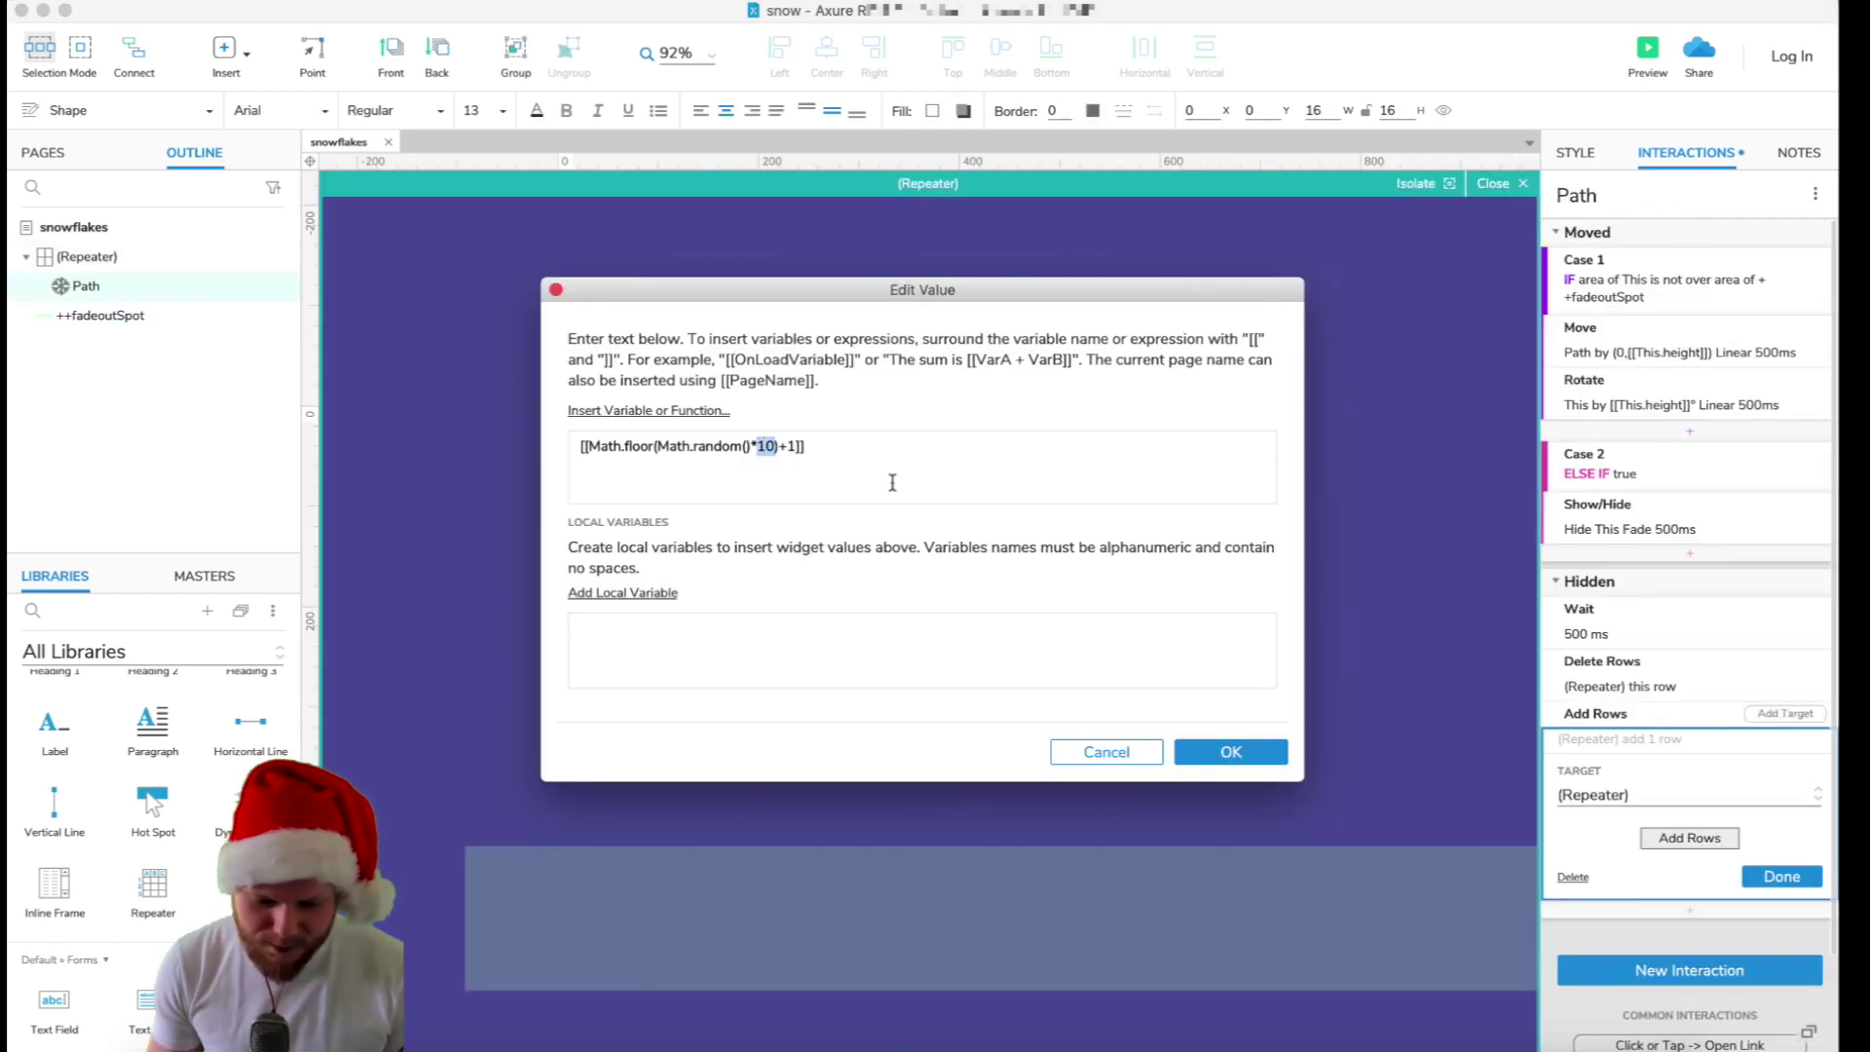
text(5)
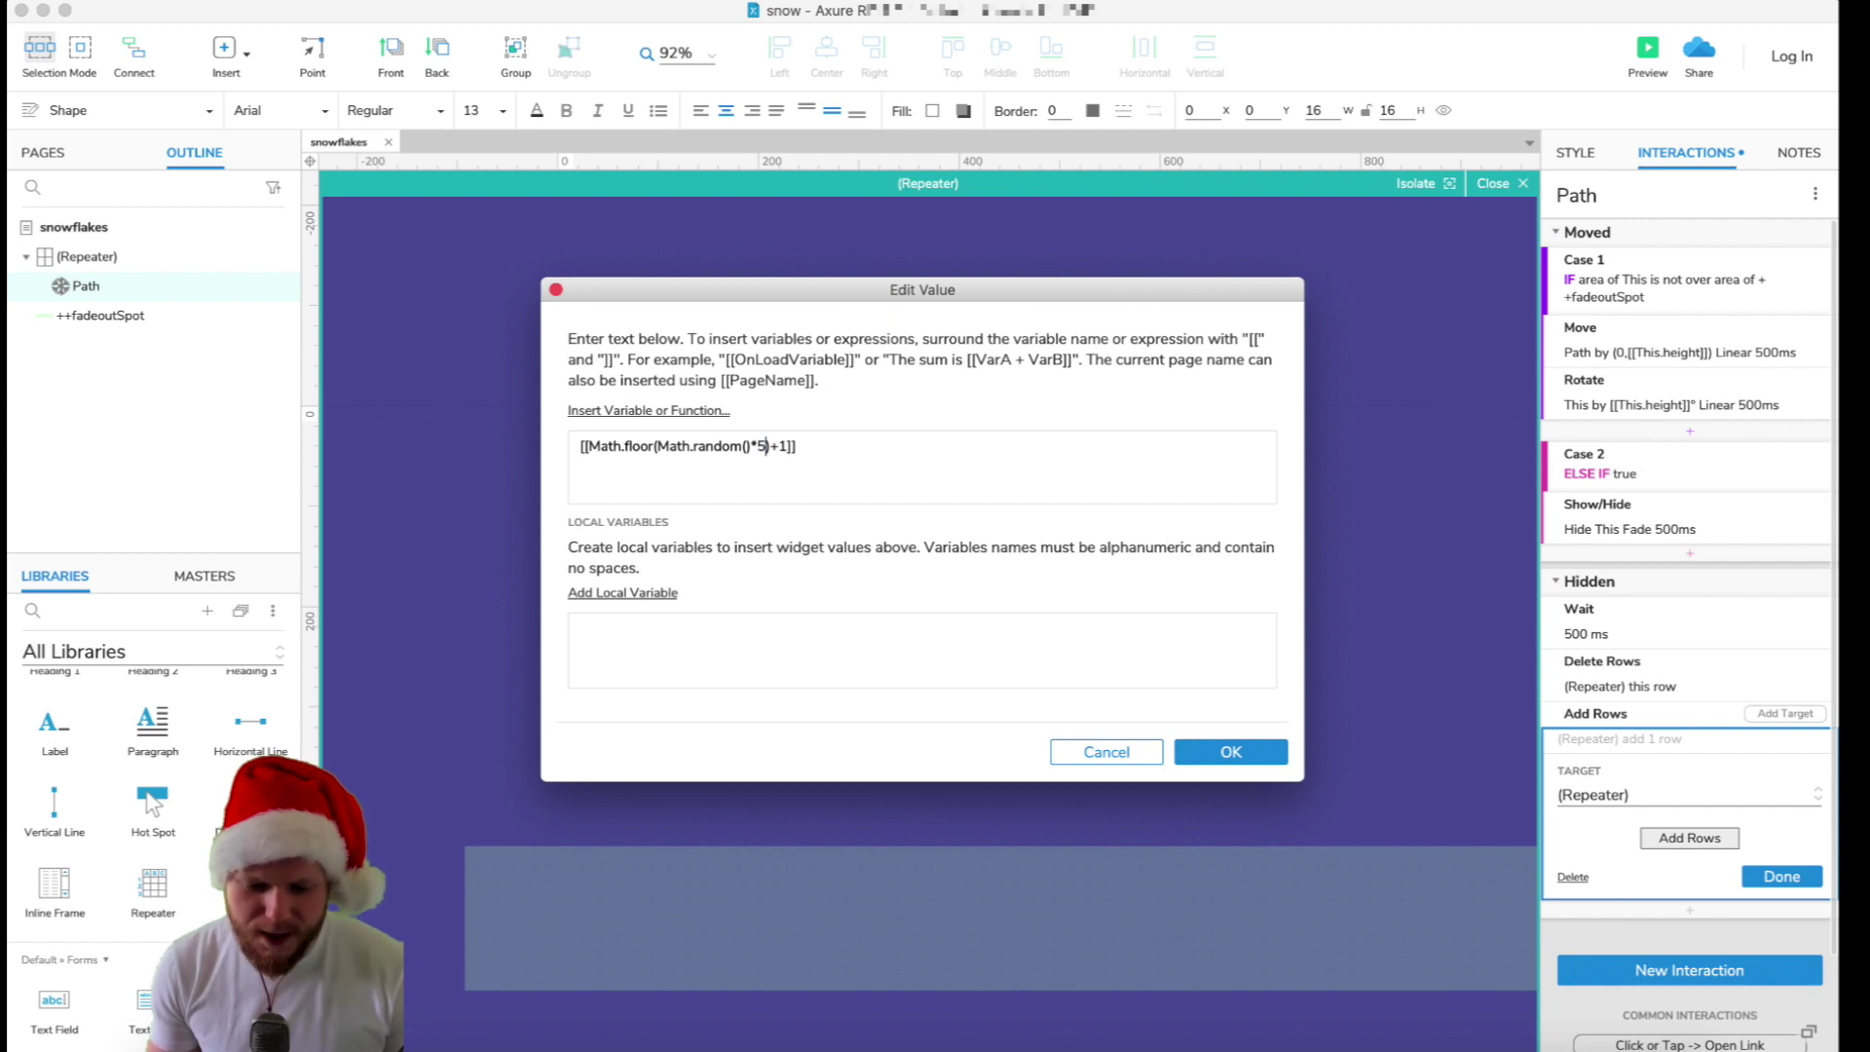
click(1224, 751)
click(1152, 688)
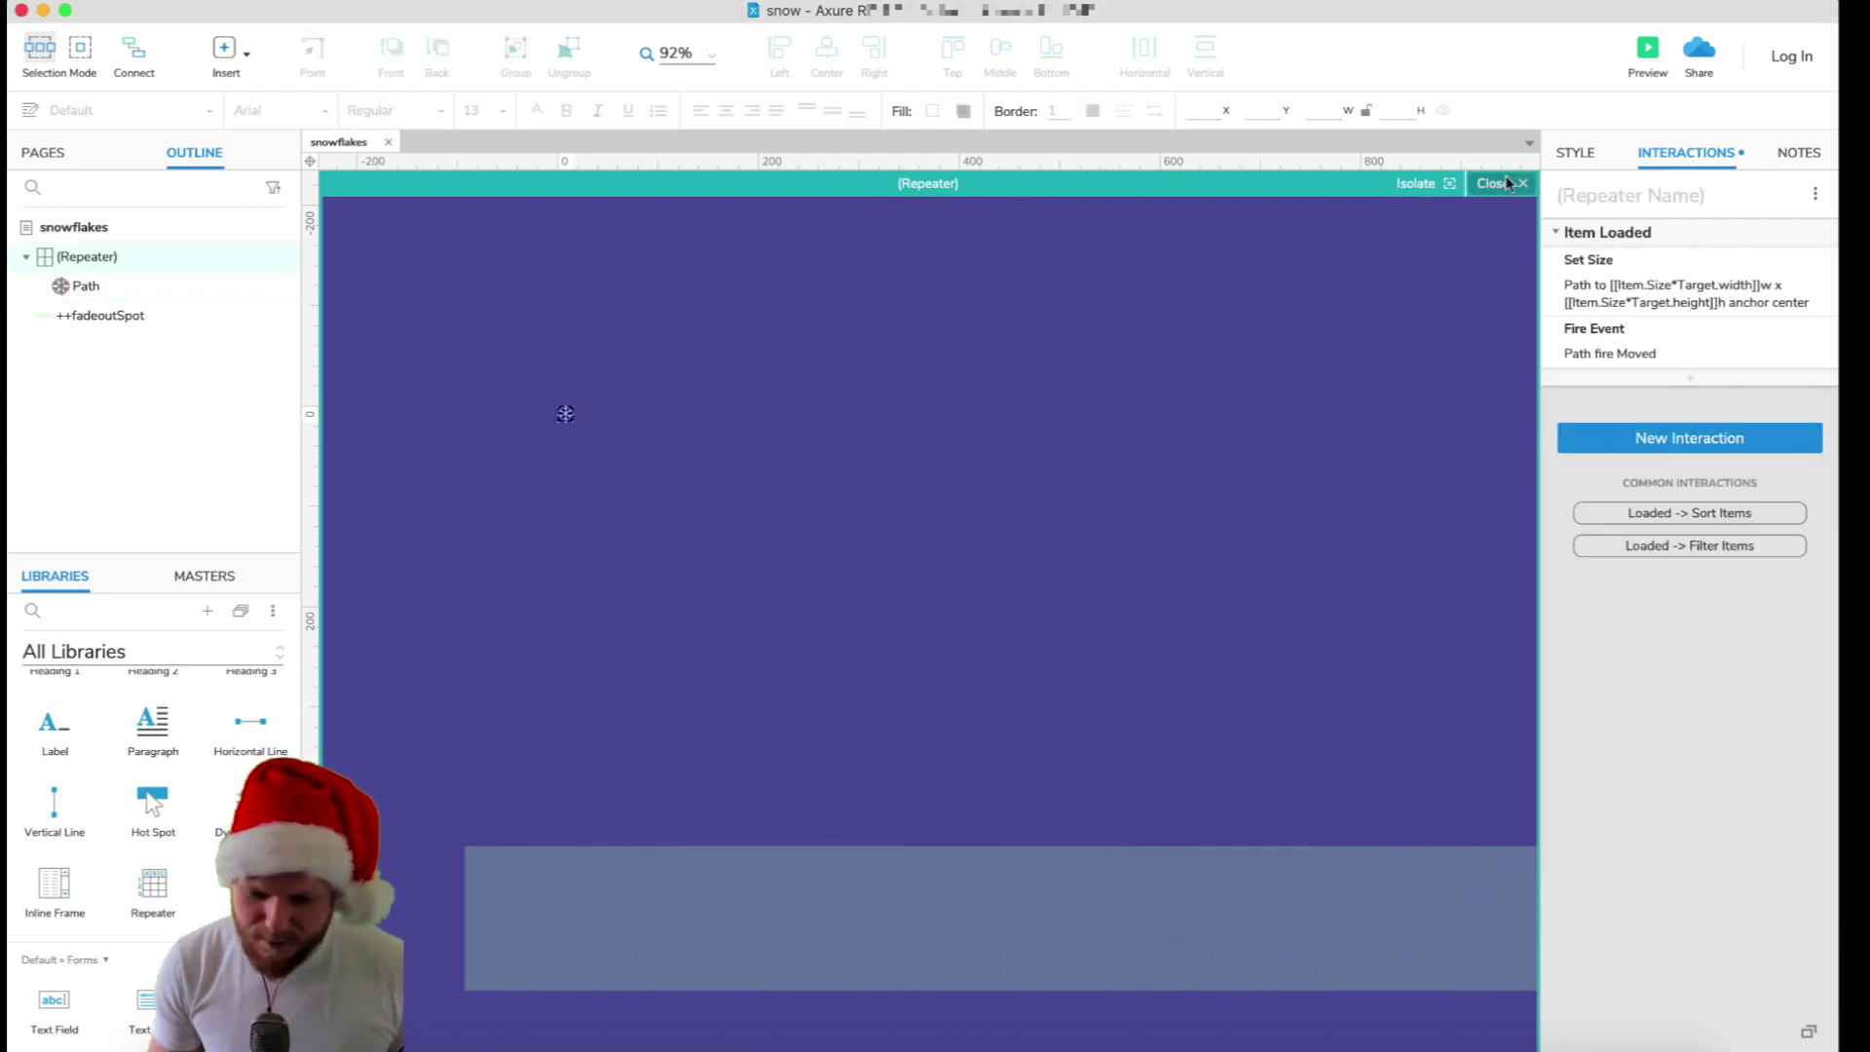
key(Escape)
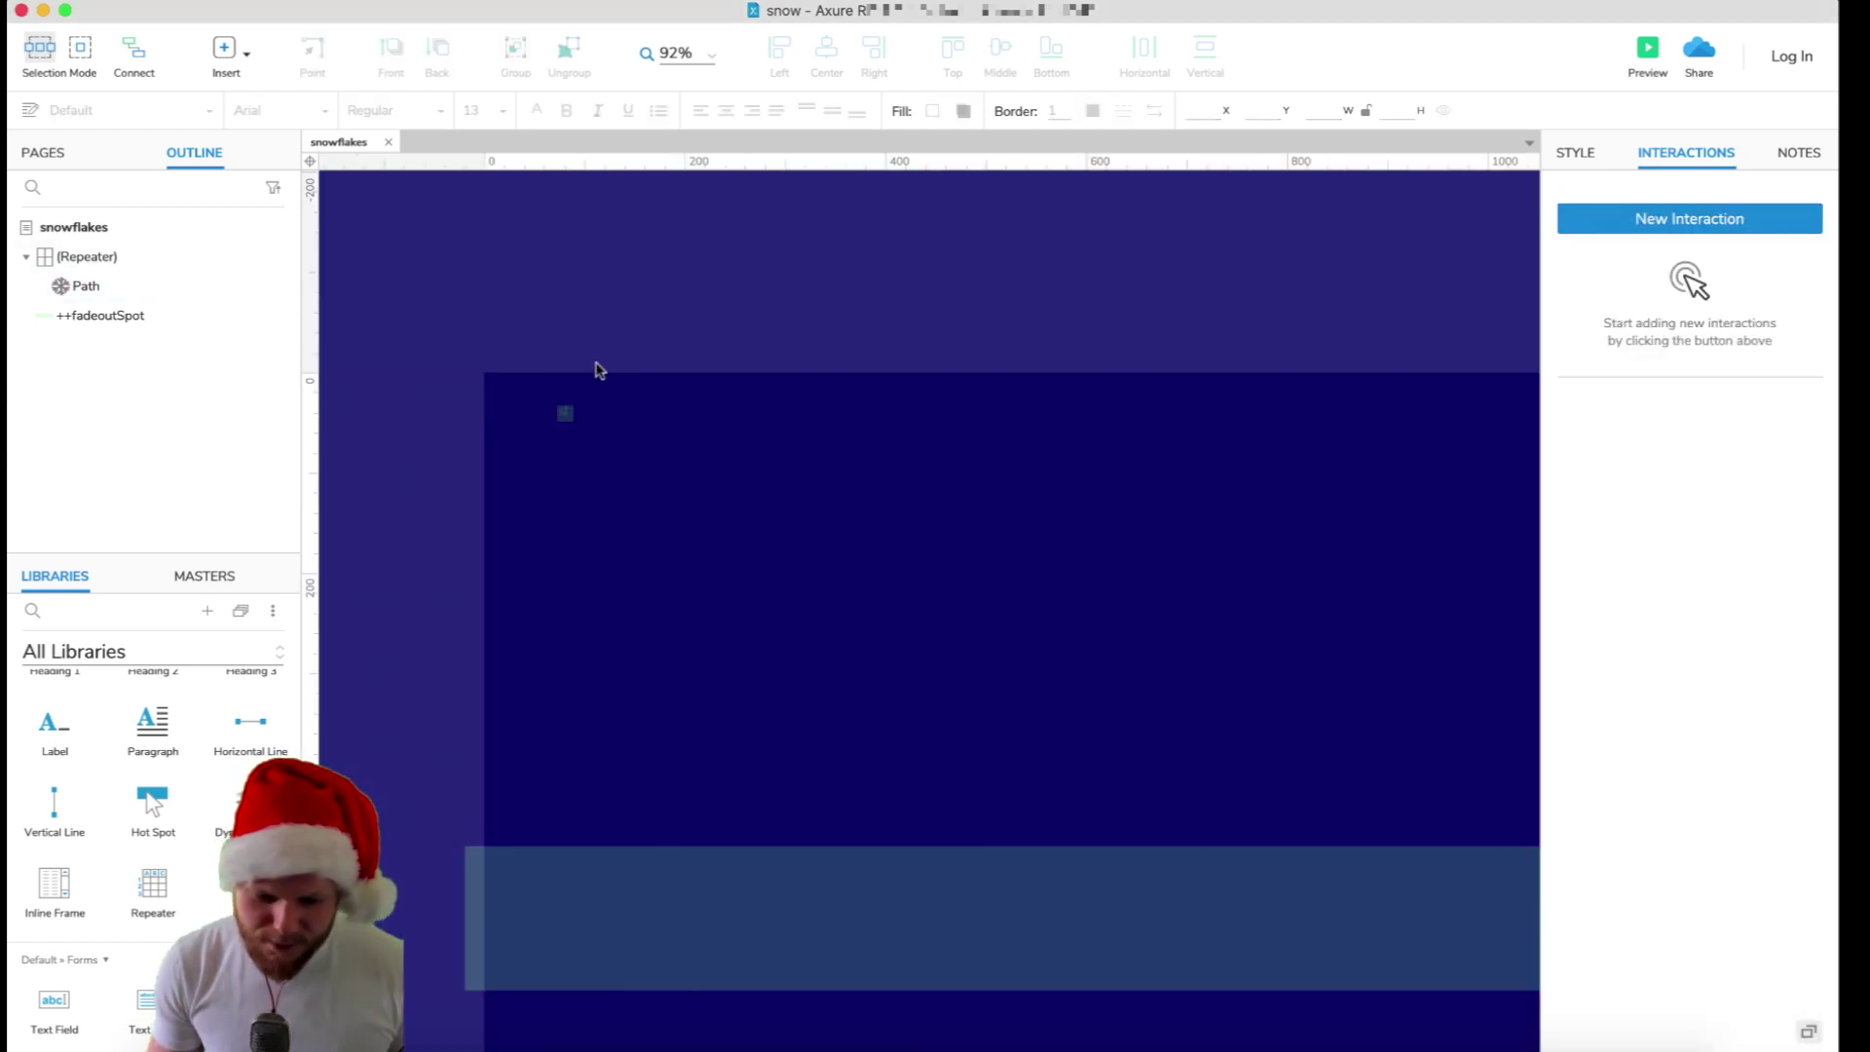
click(1648, 50)
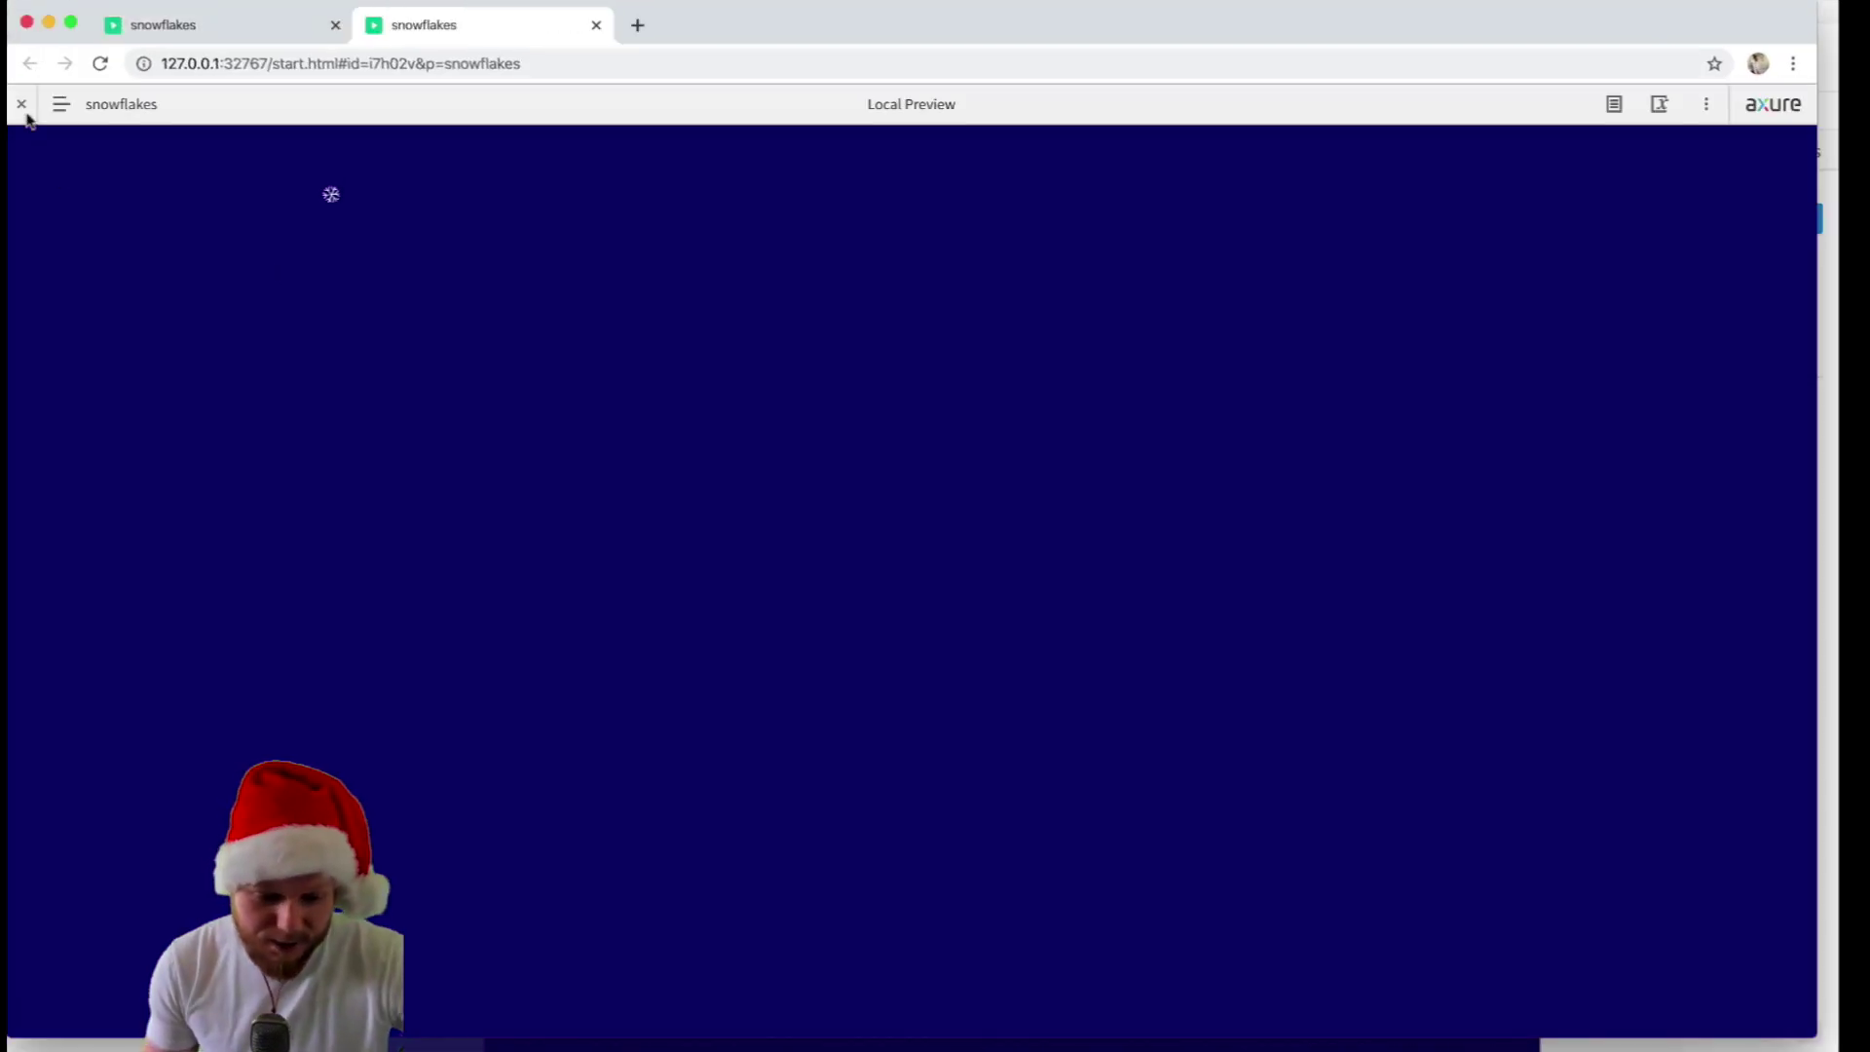
- Show the snowflake preview full-window and close the older snowflakes tab
click(21, 105)
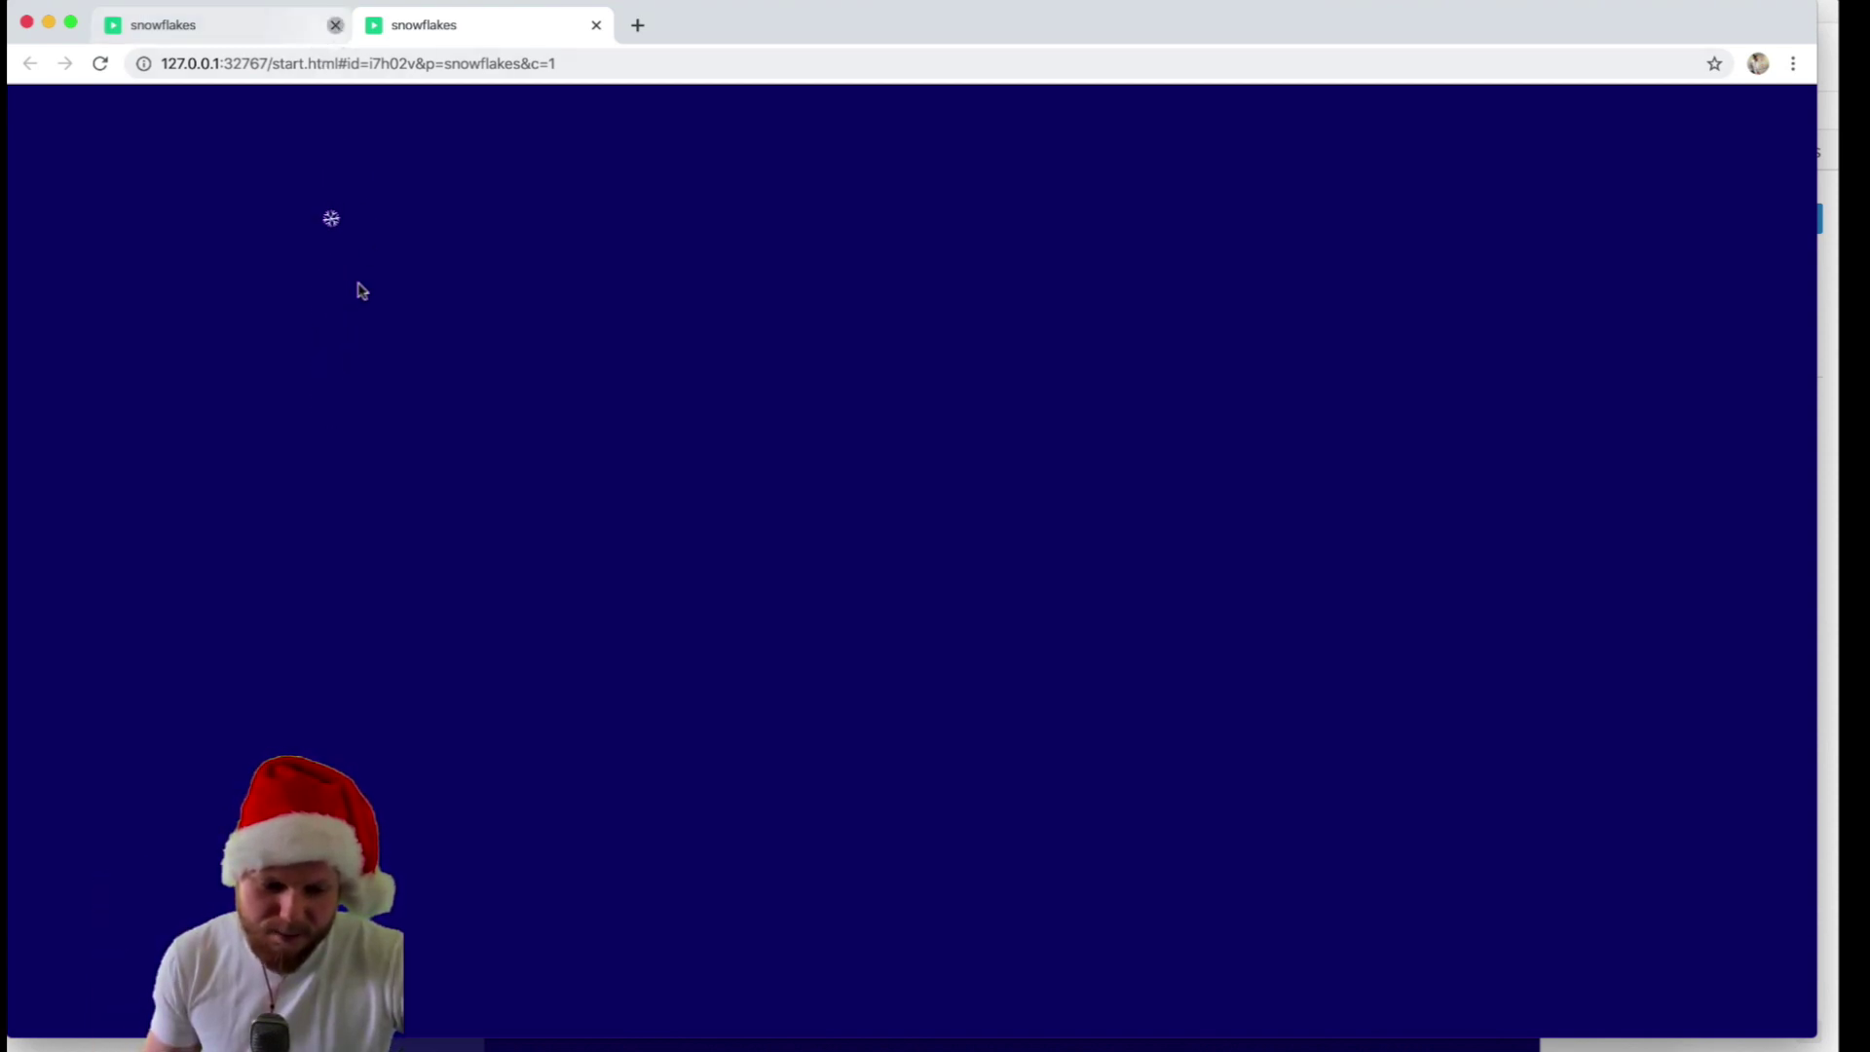
click(335, 24)
- Duplicate the snowflake repeater with Cmd+D, place the copy further right, and preview
click(45, 24)
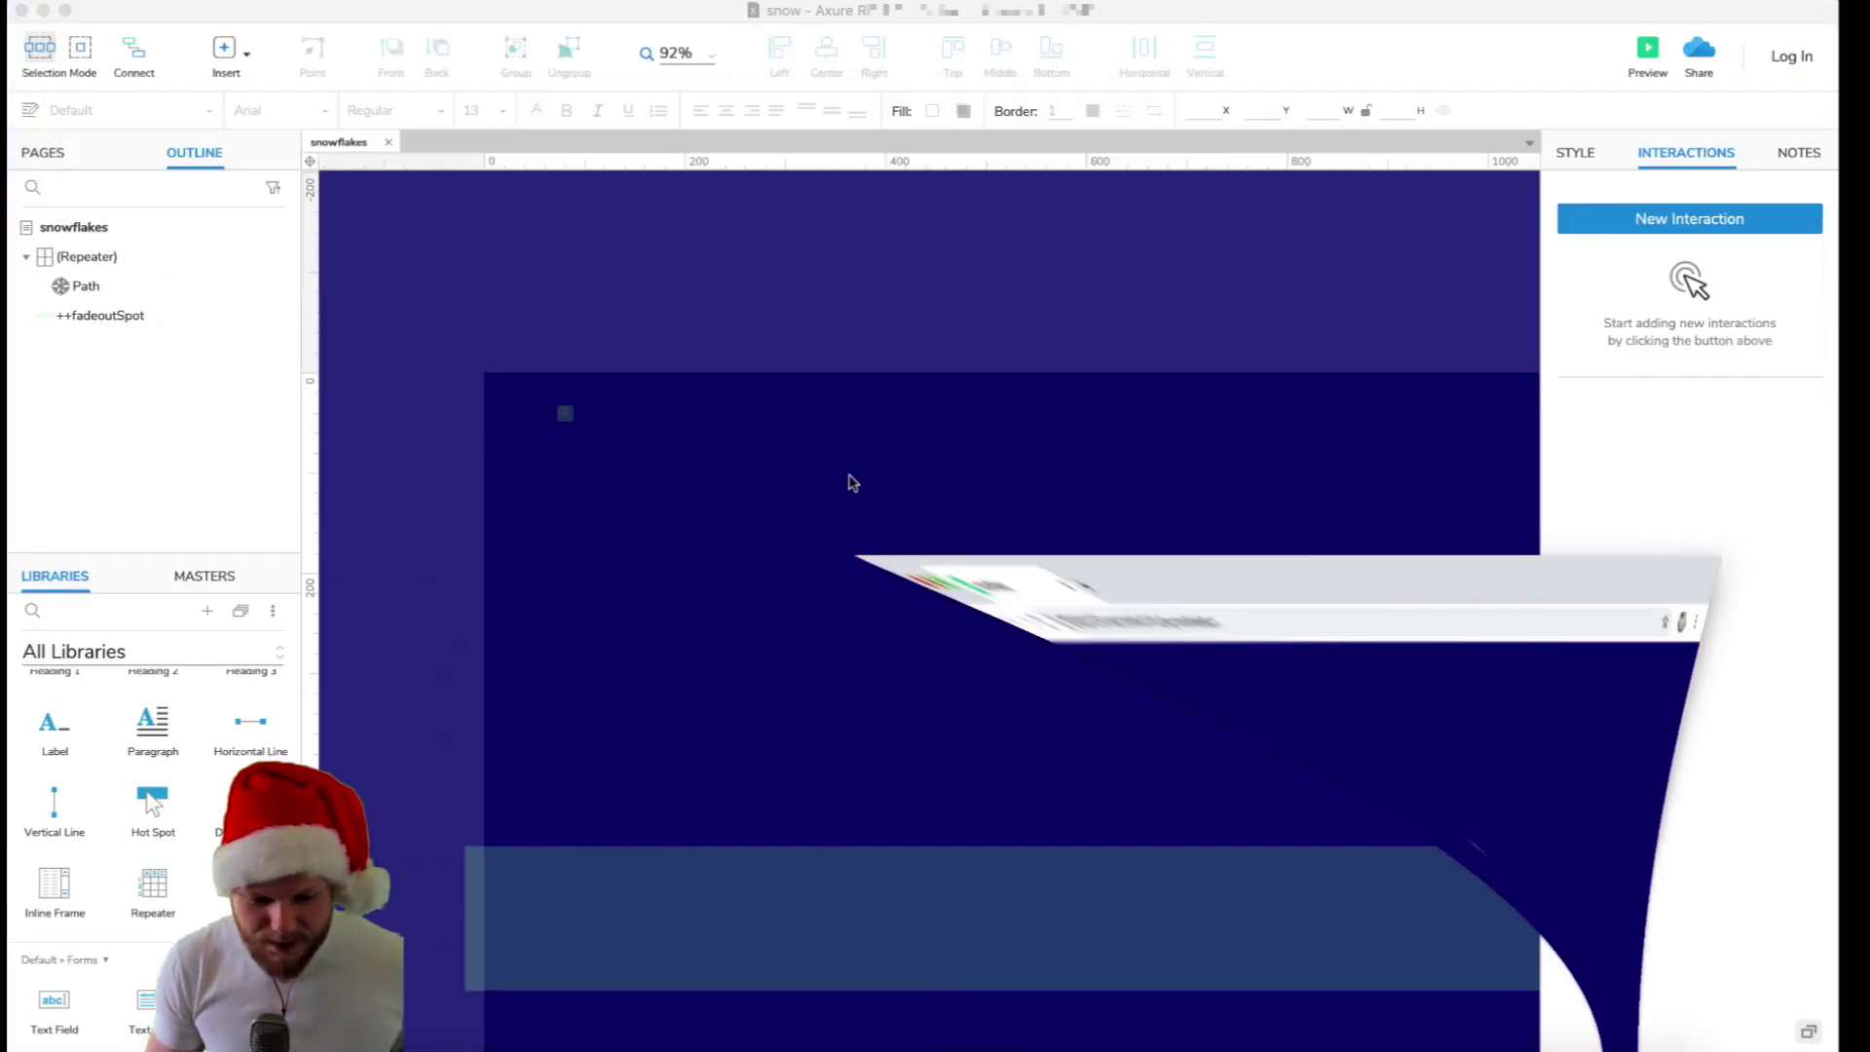
drag(689, 334, 499, 517)
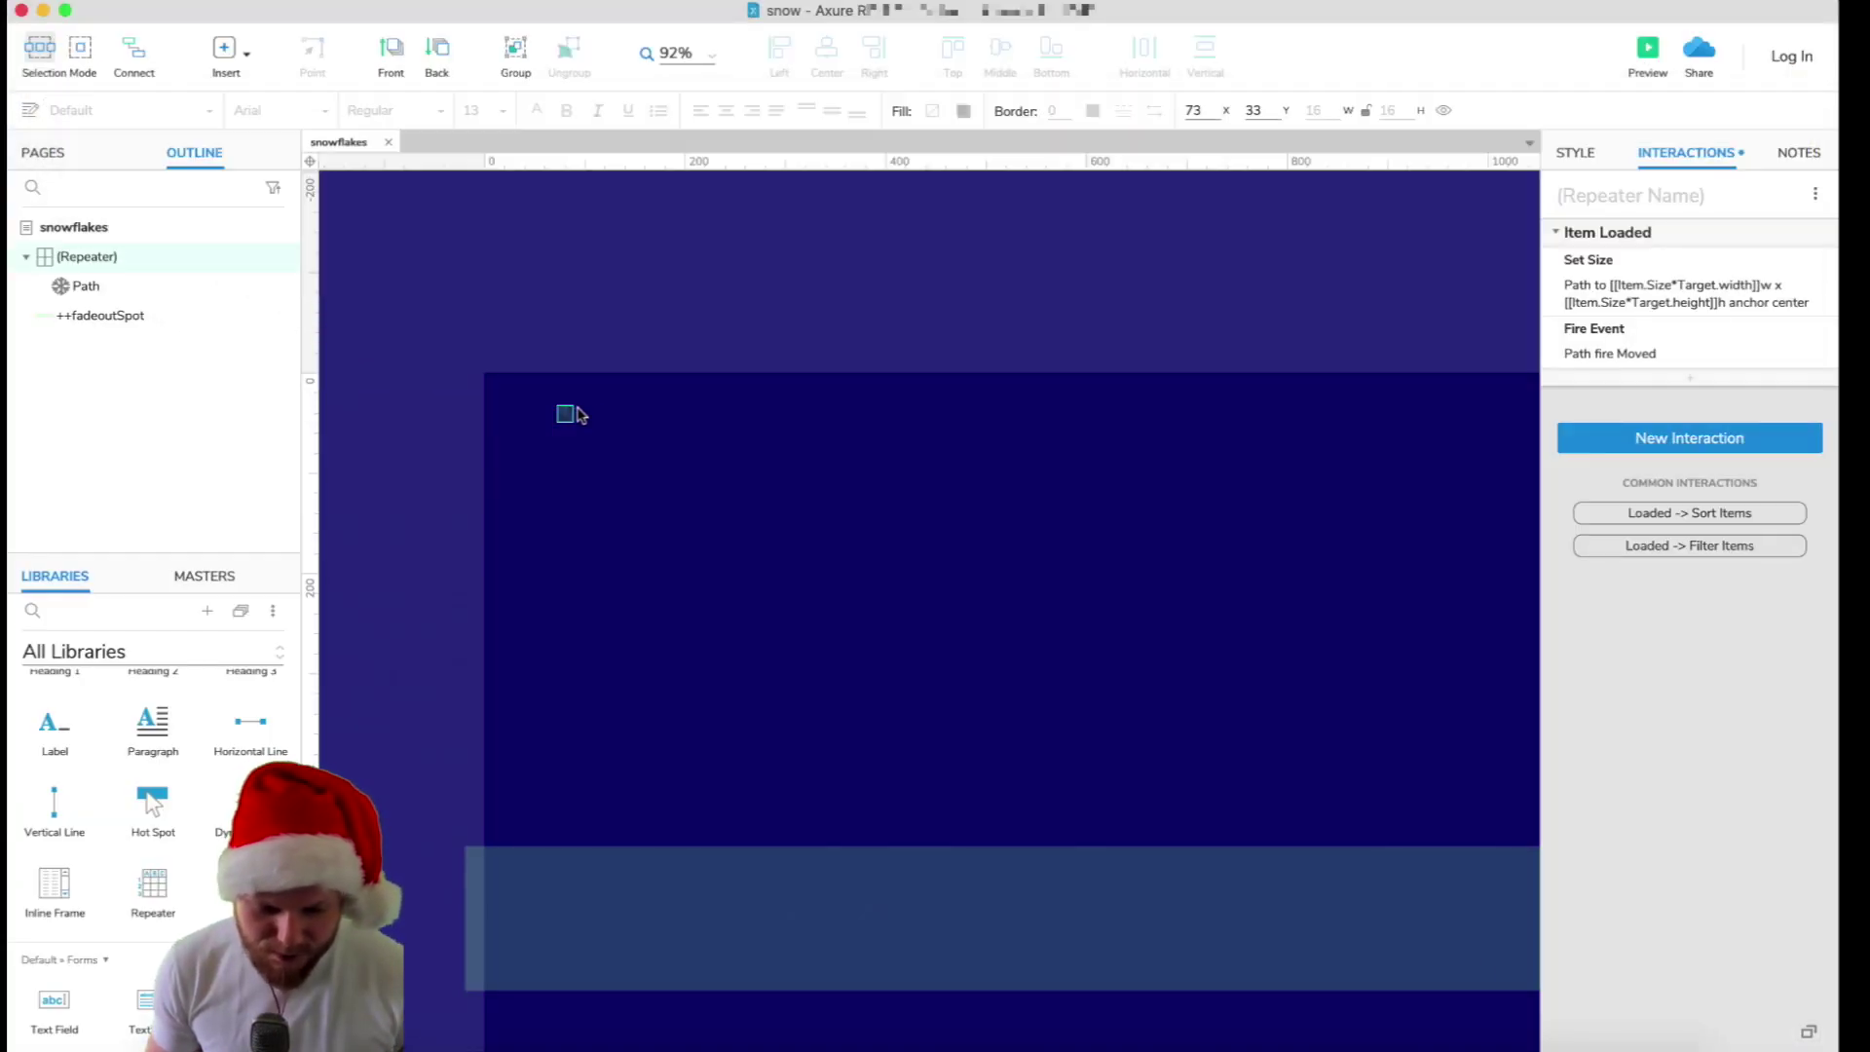
click(27, 258)
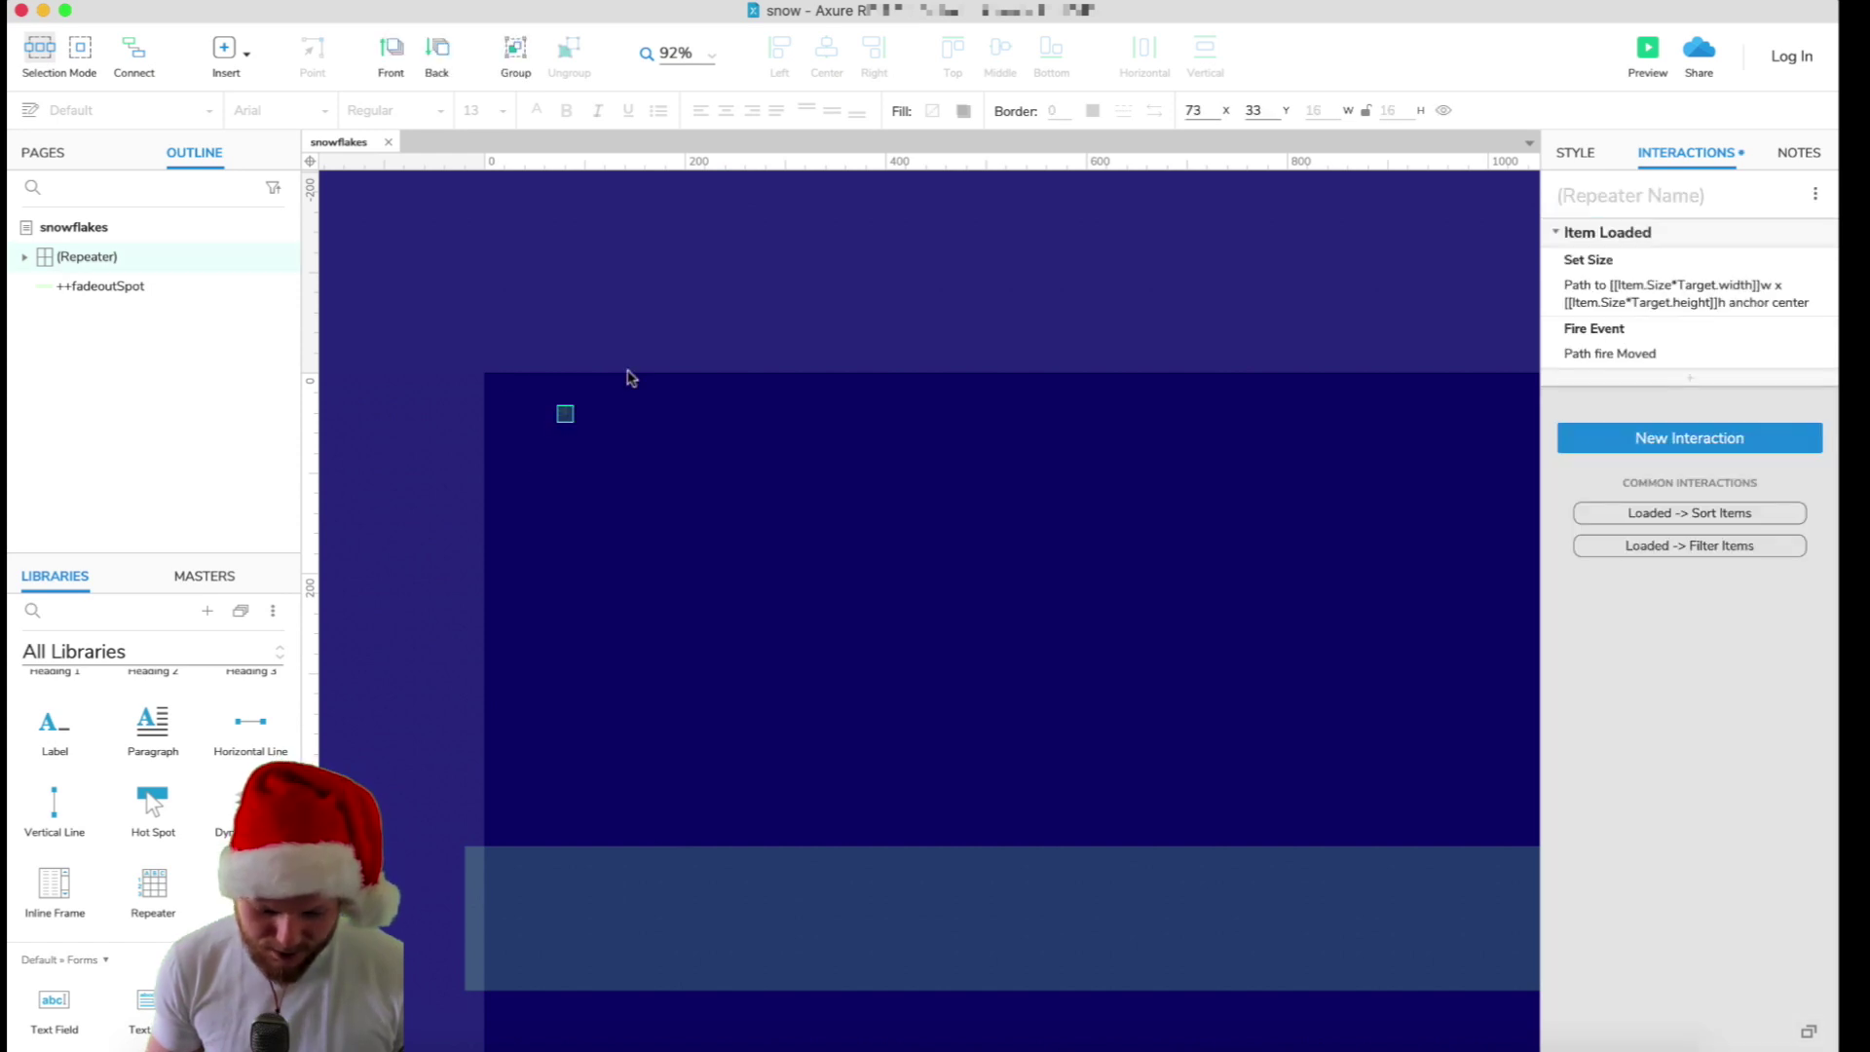
key(super+d)
drag(572, 421, 883, 507)
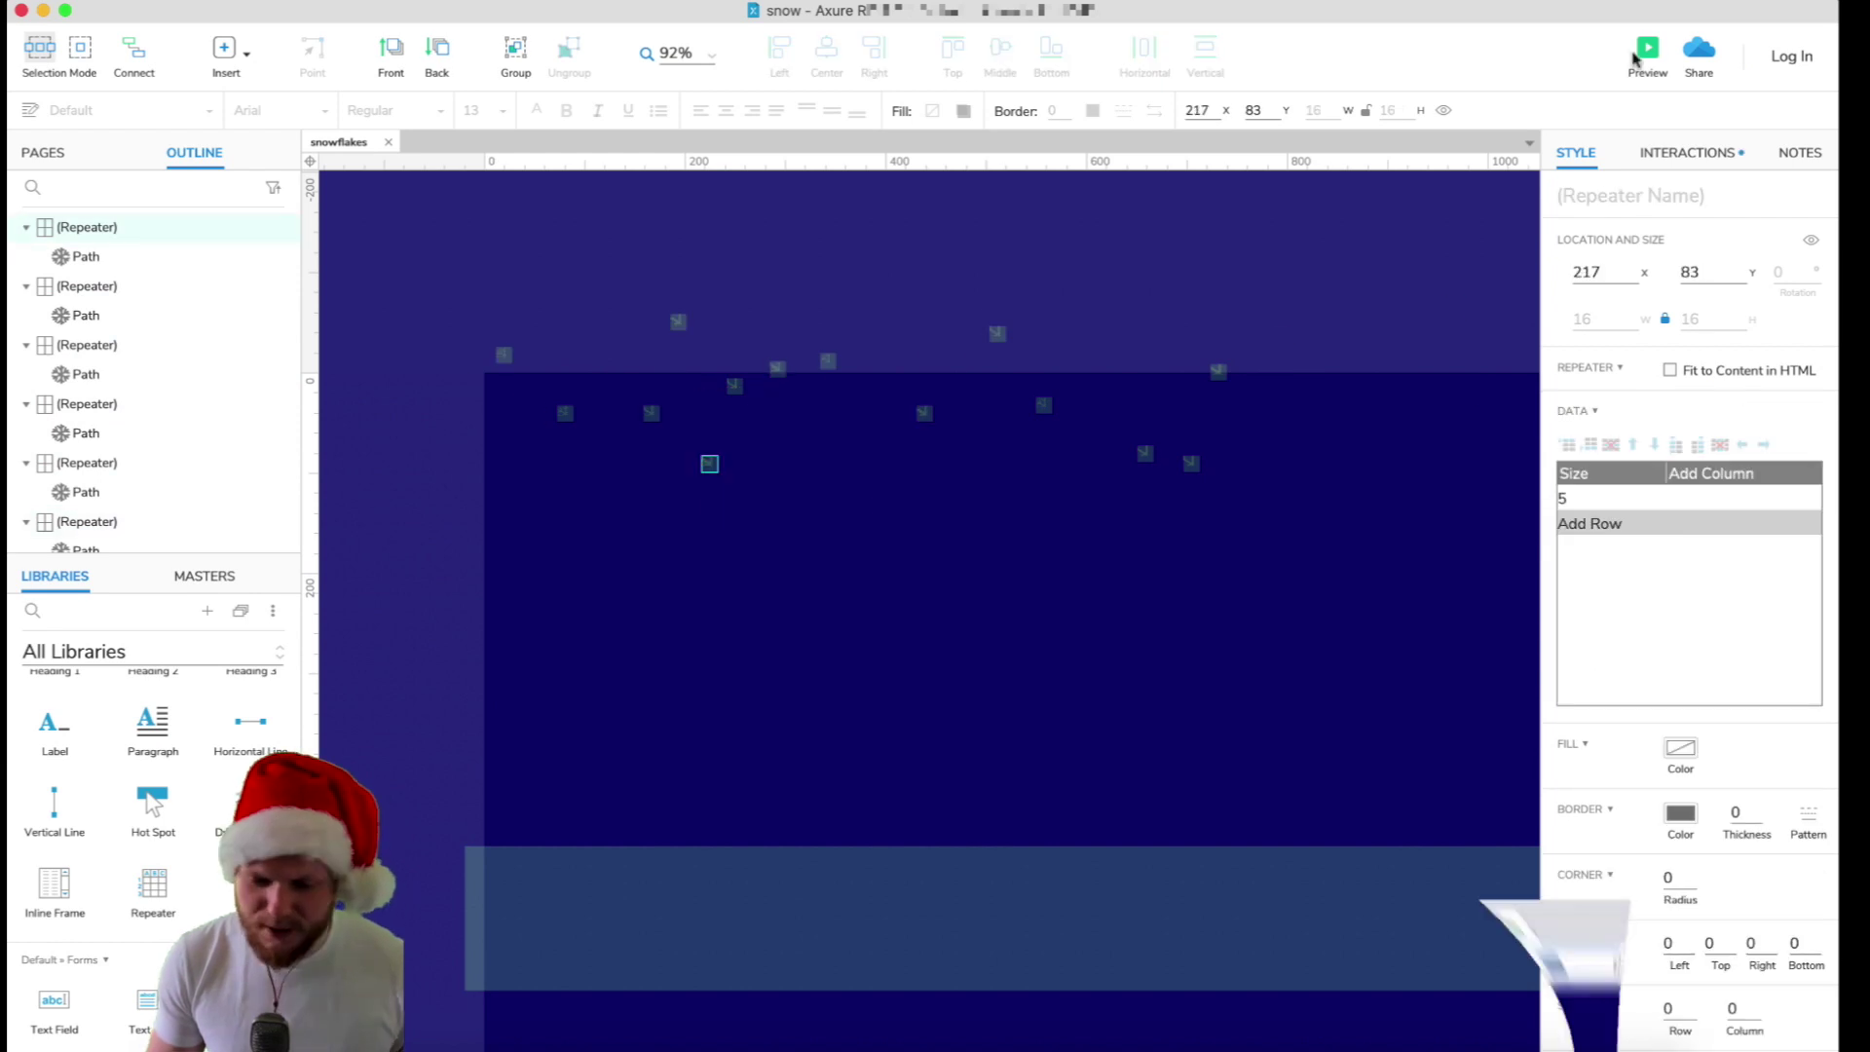
click(1636, 59)
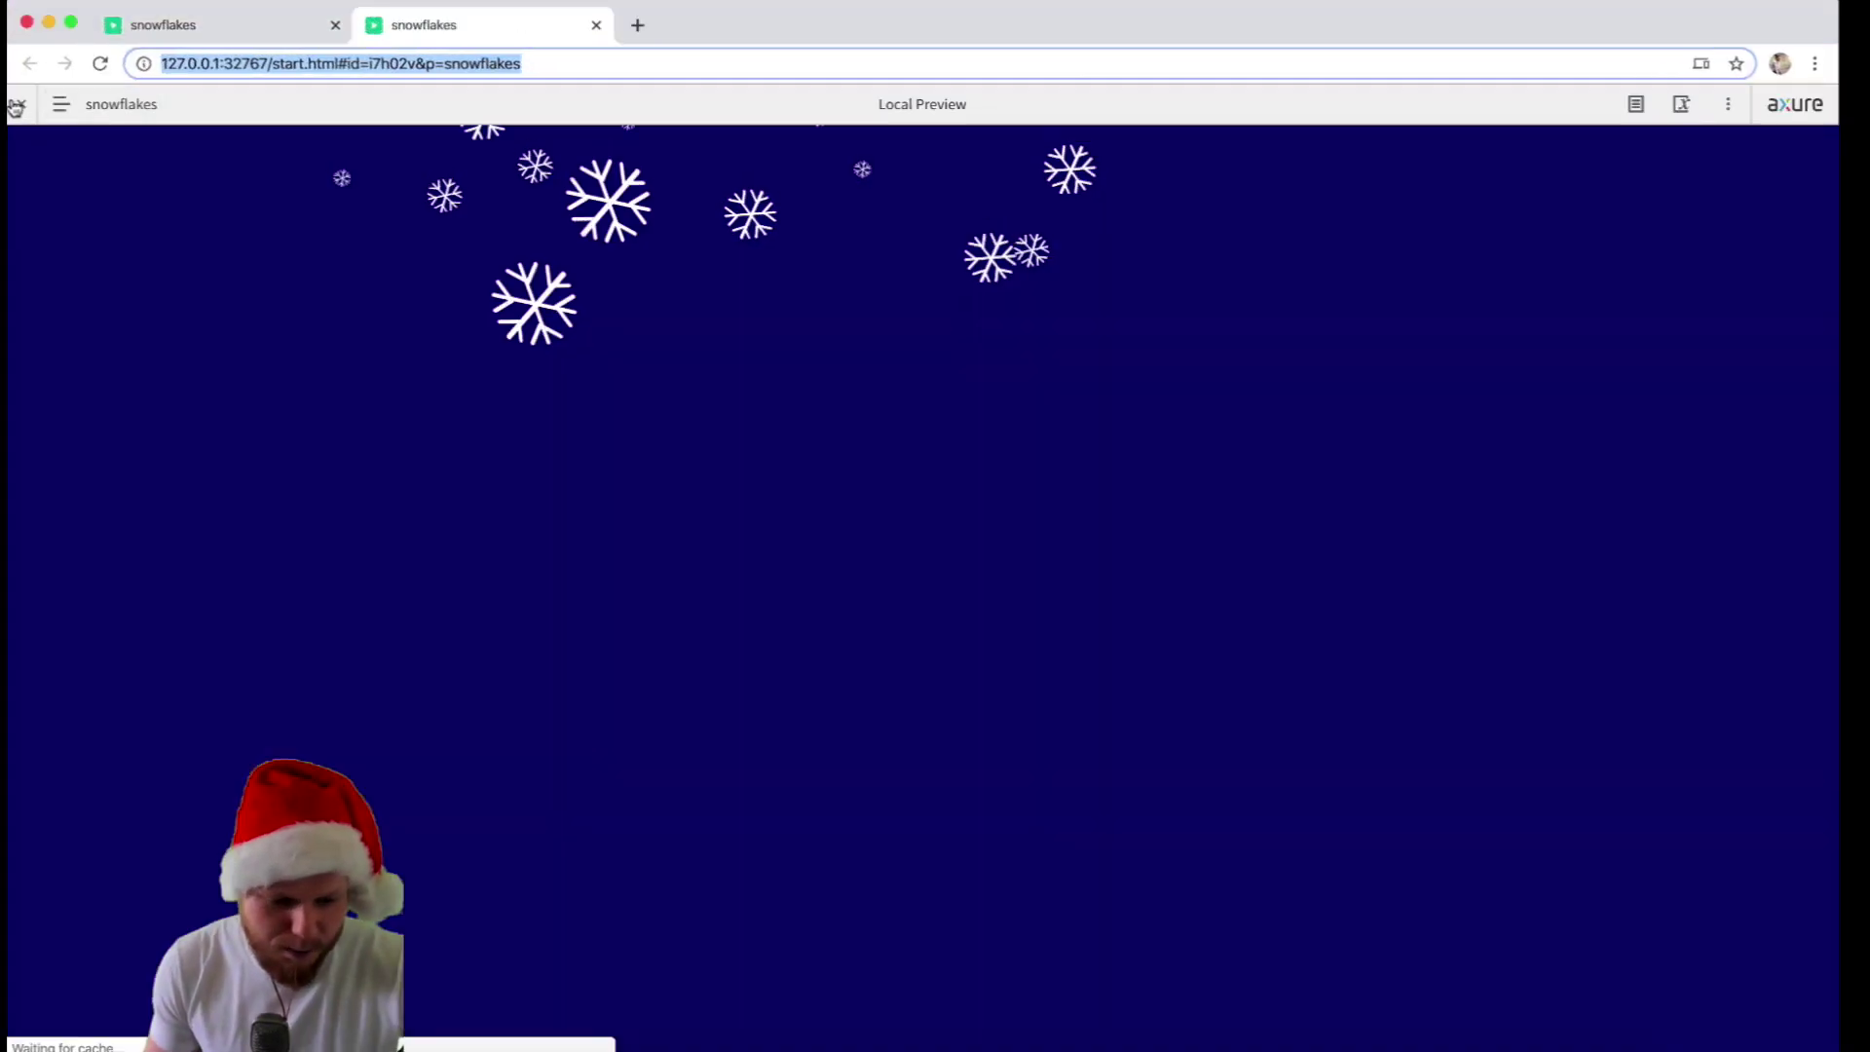
- Hide the player toolbar to watch the blizzard of snowflakes full-window
click(15, 105)
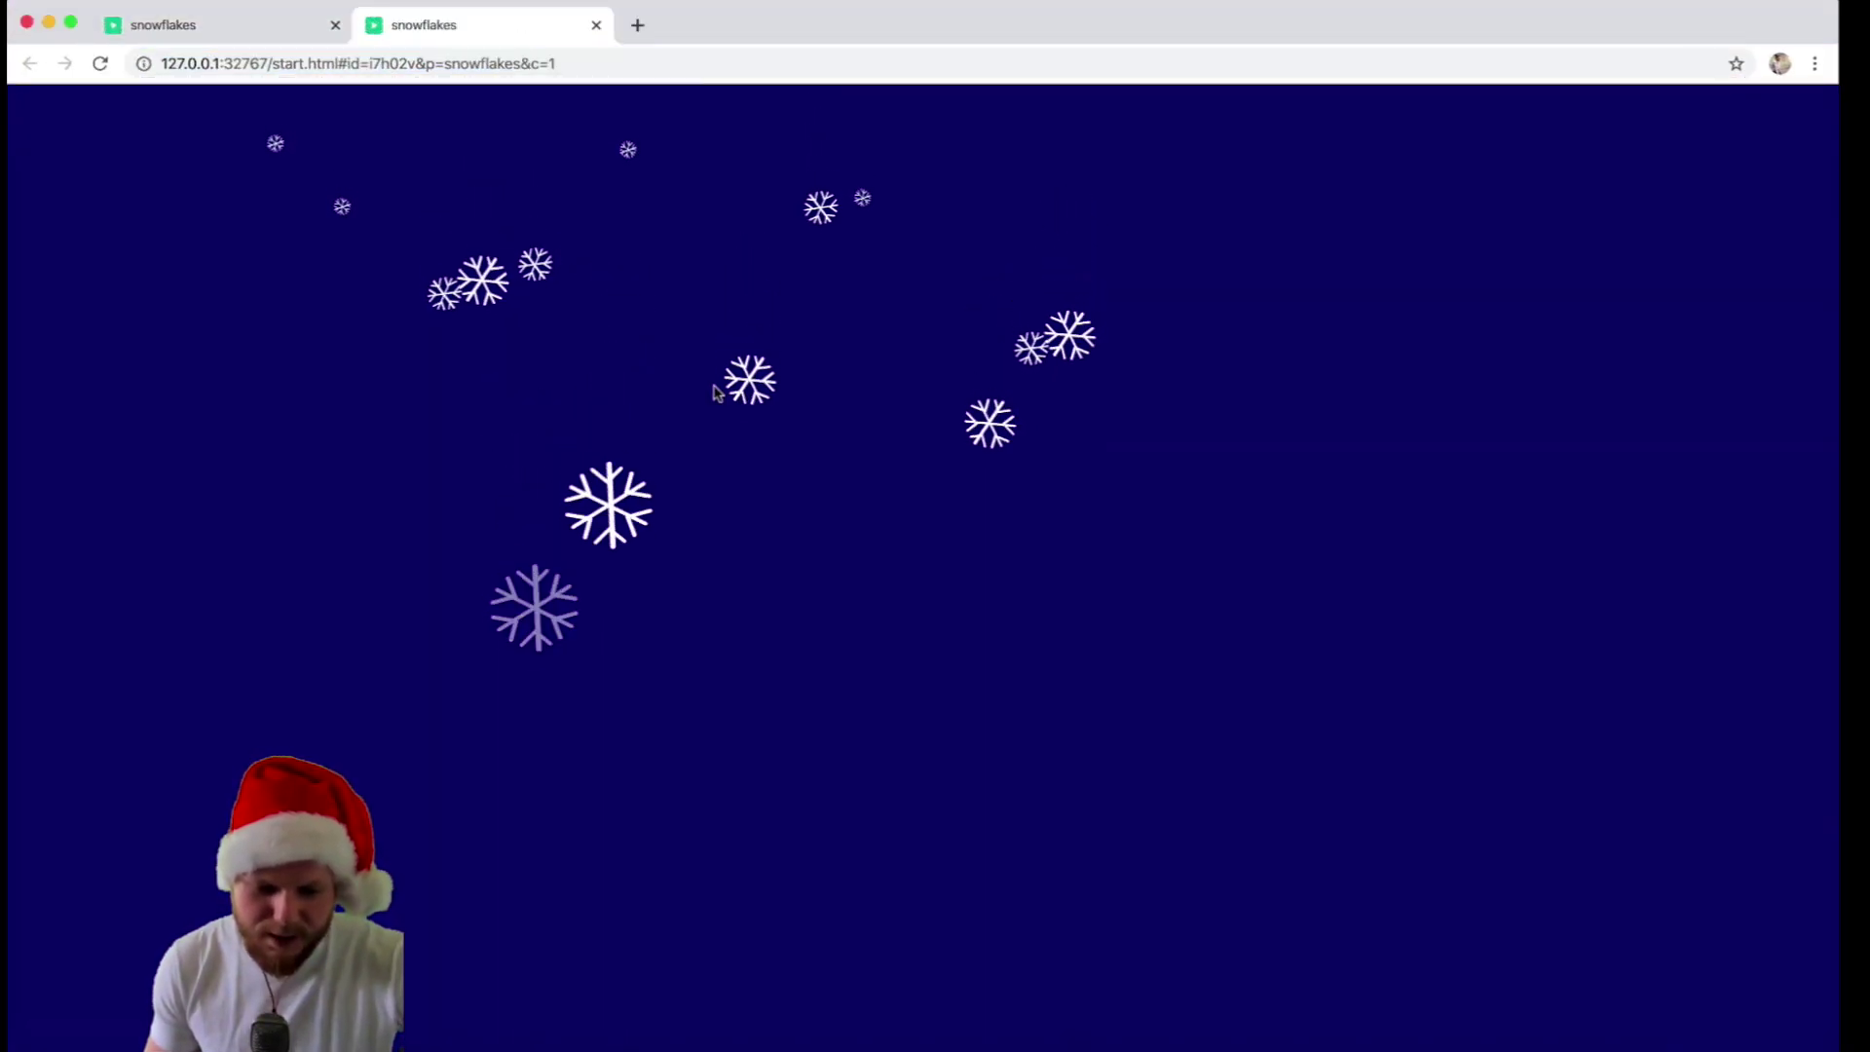